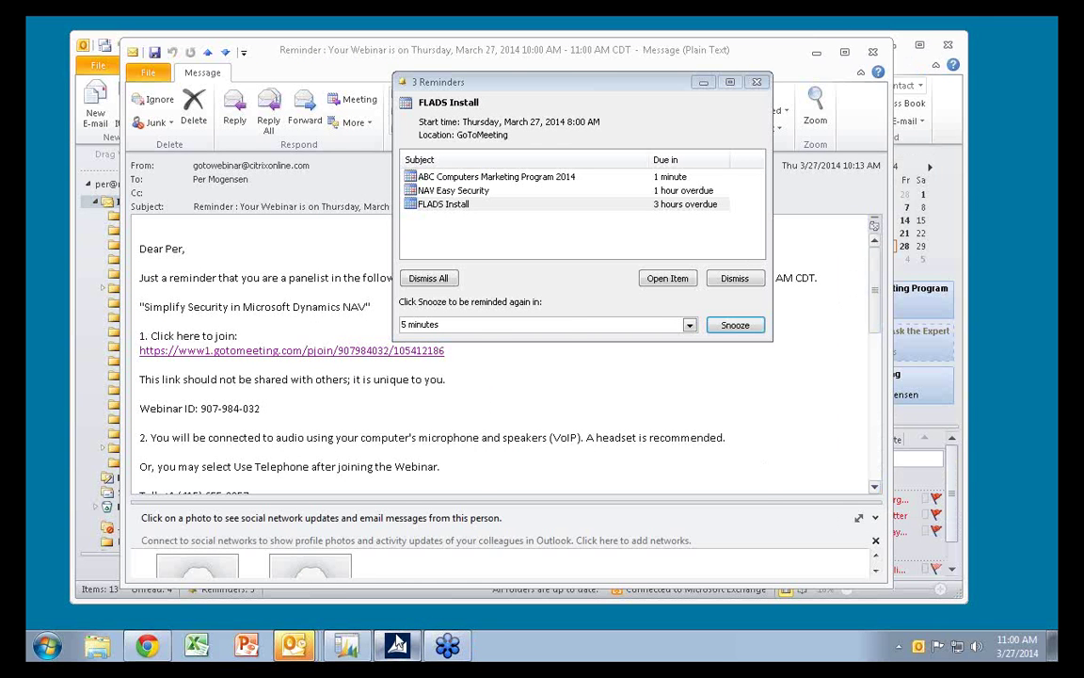
Switch to Microsoft Dynamics NAV and open the Users list of the Easy Security Light department
left_click(400, 644)
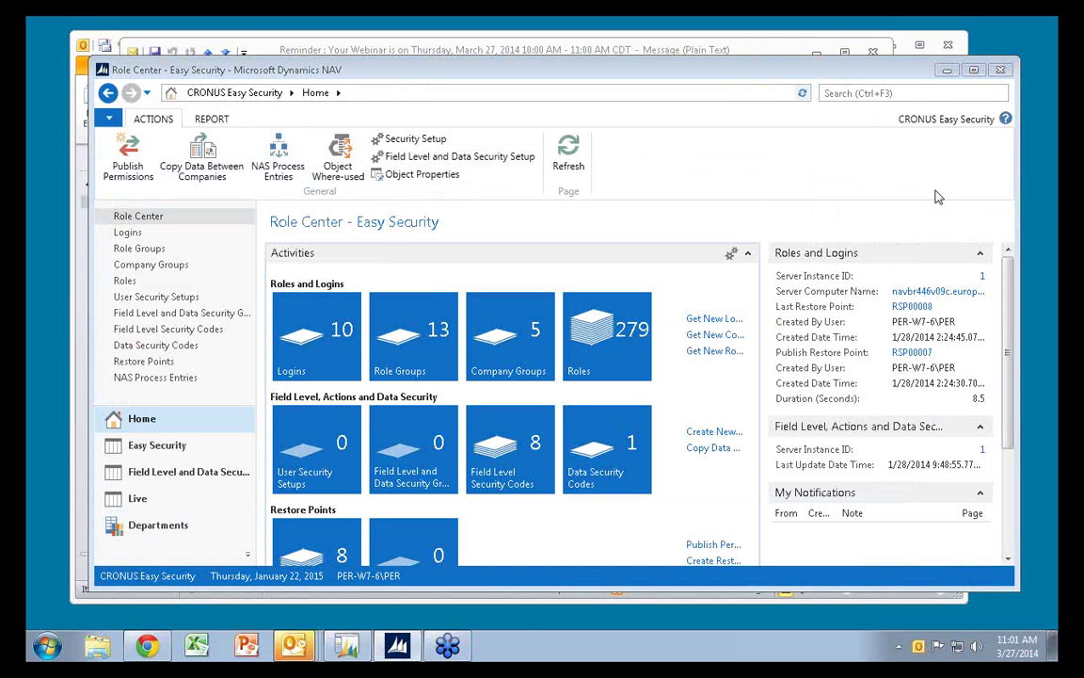
left_click(135, 529)
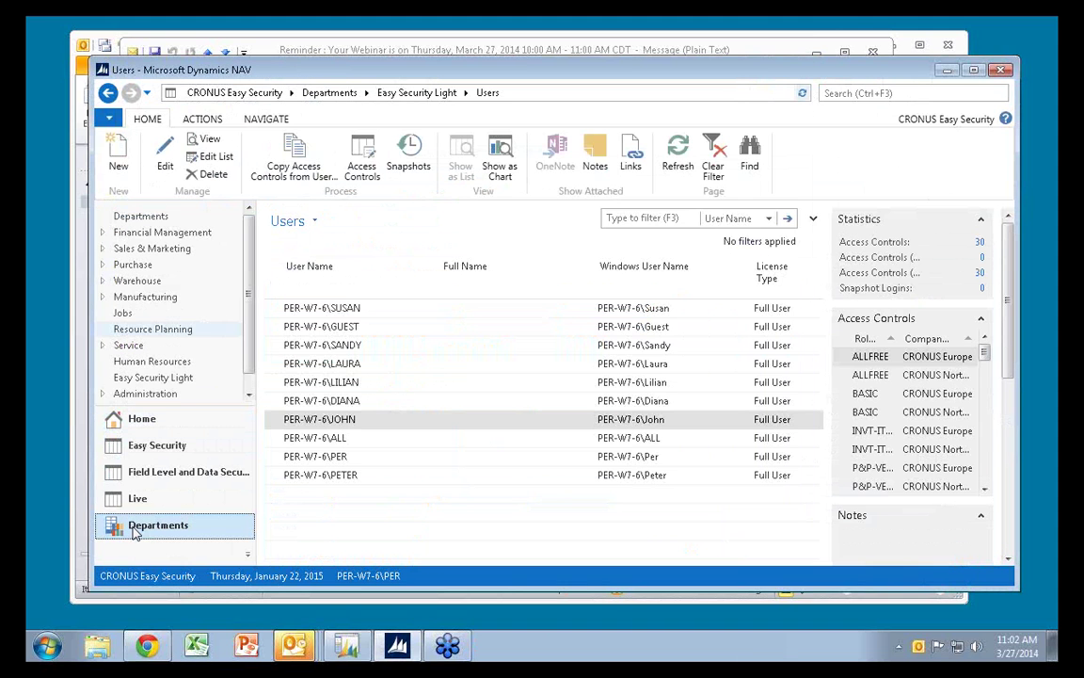
left_click(153, 378)
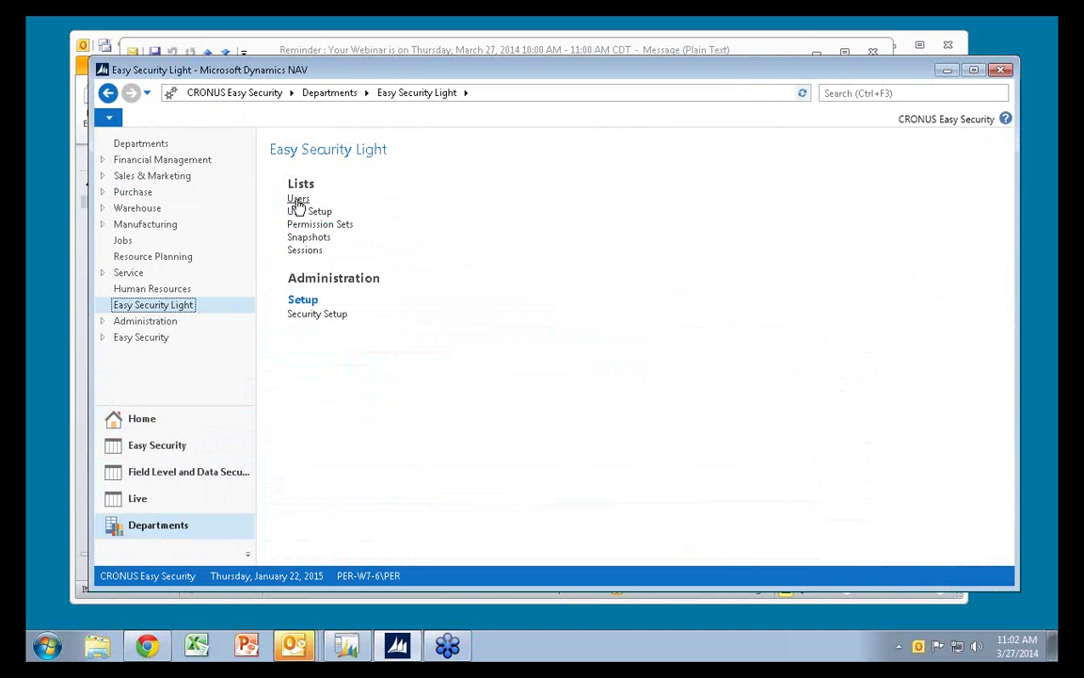
left_click(297, 200)
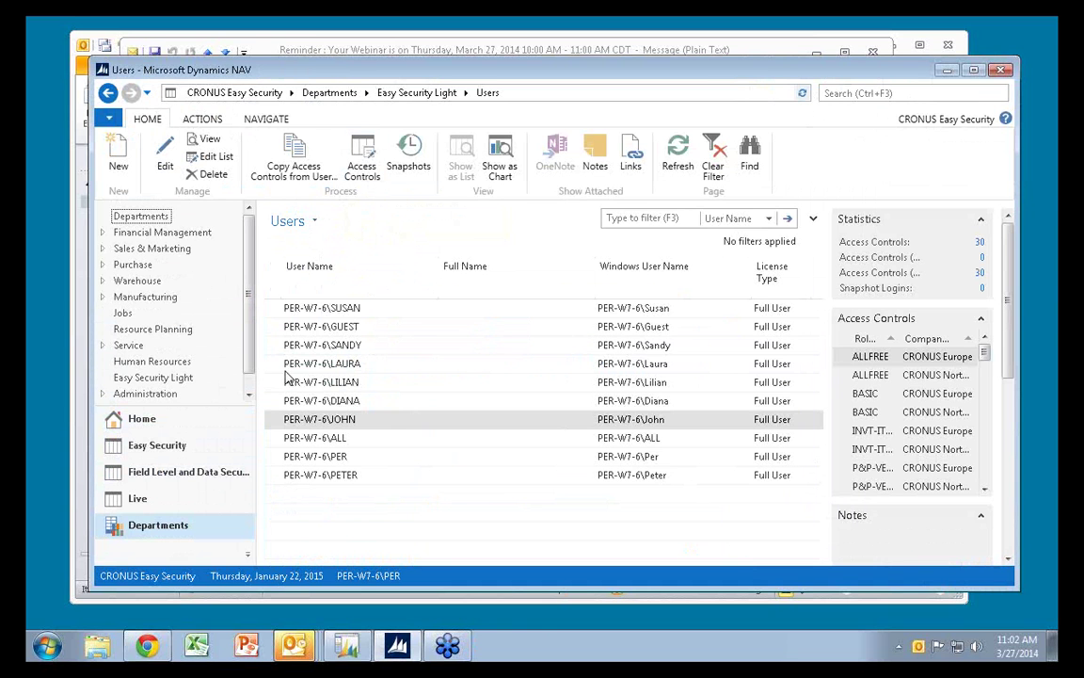
Open the access controls of the first listed user and review the assigned roles and companies
left_click(283, 308)
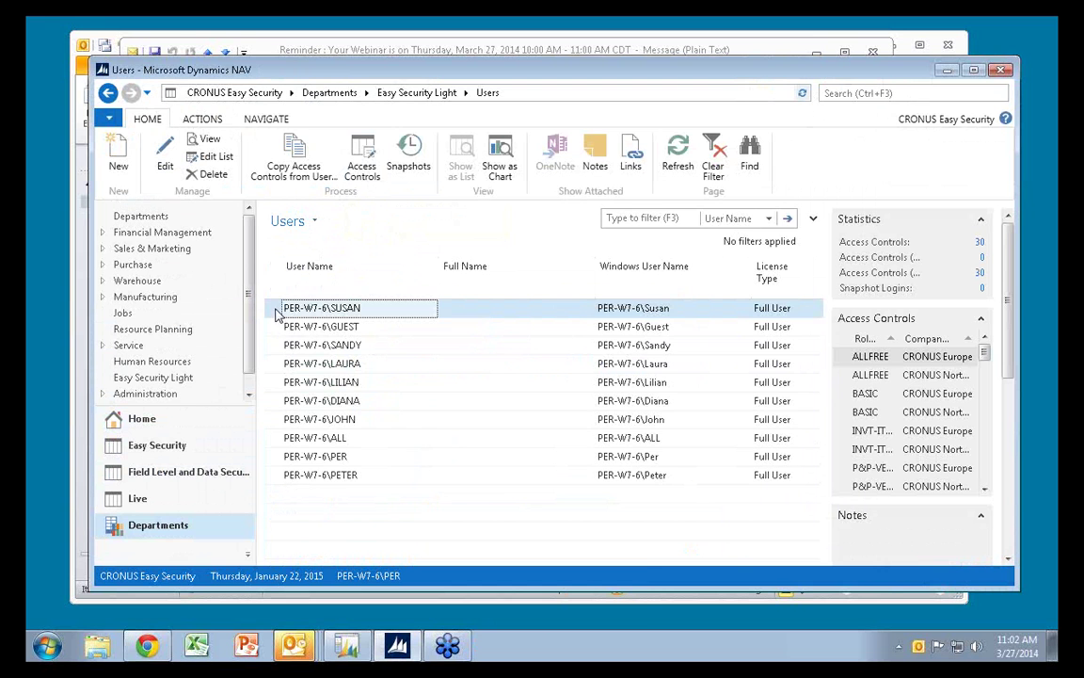
left_click(365, 165)
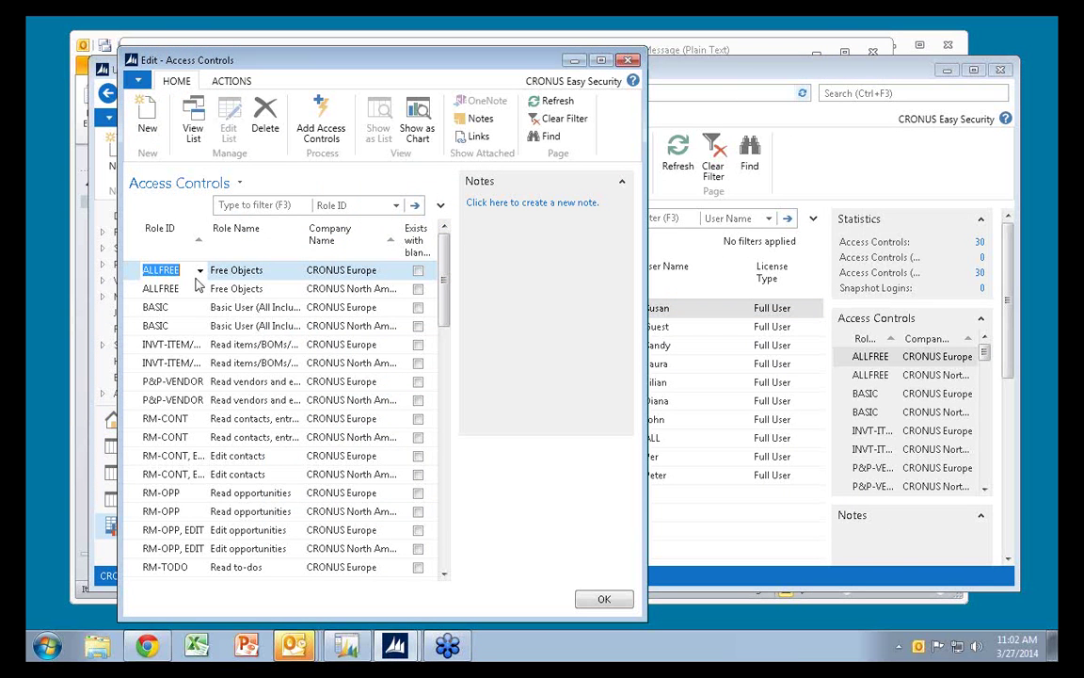
scroll(193, 419, "down", 5)
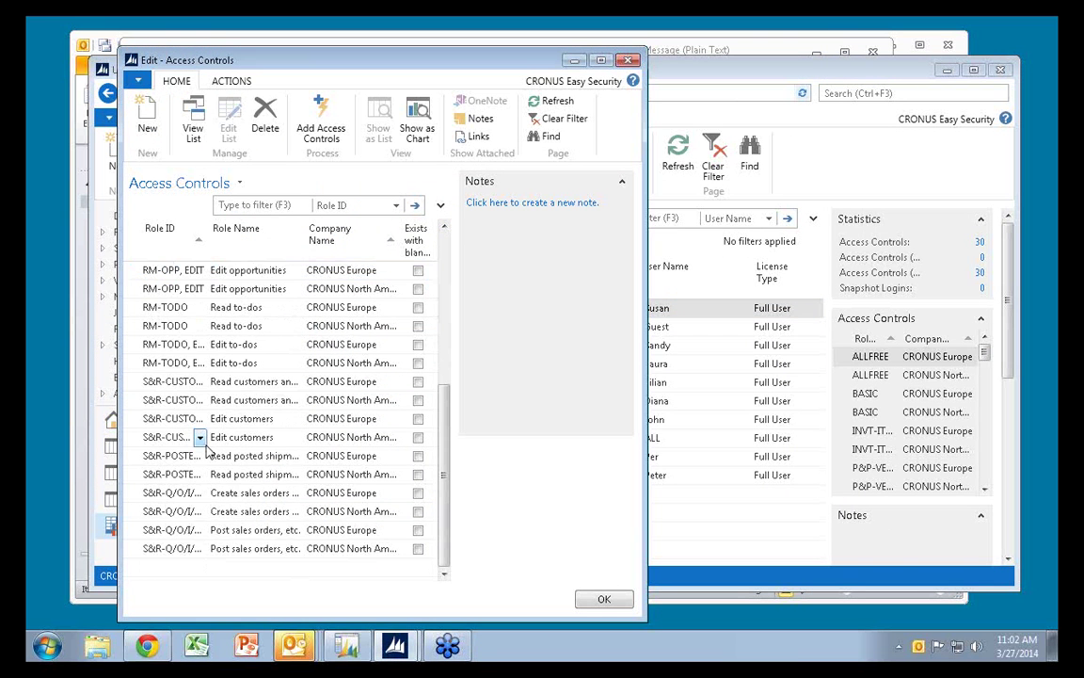
scroll(207, 452, "up", 5)
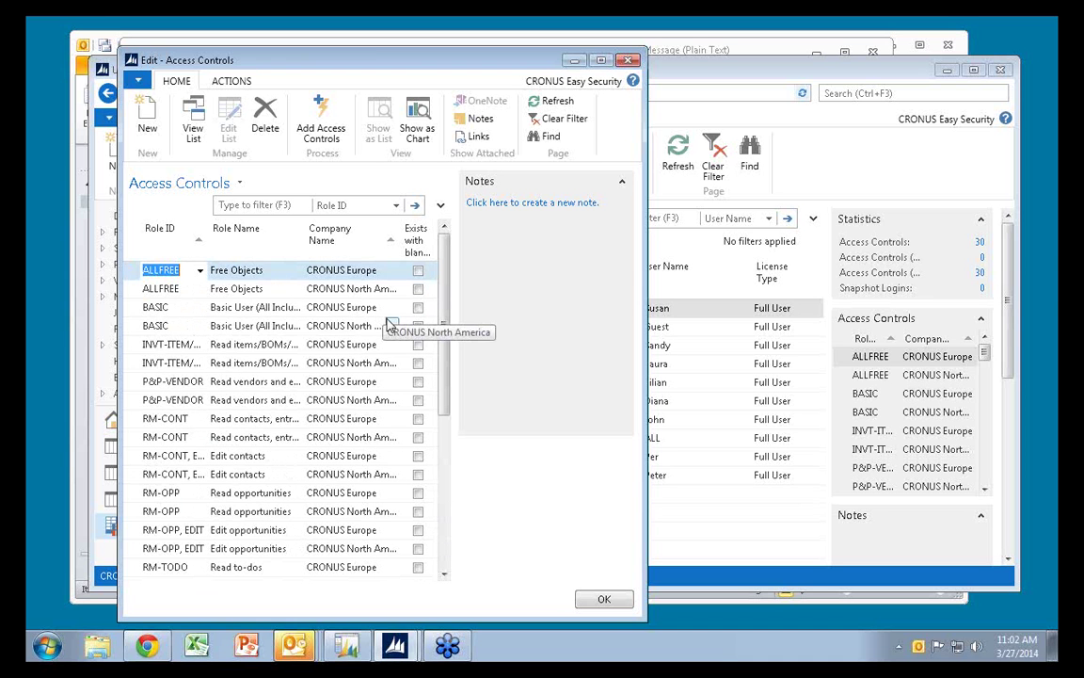
Start adding access controls for this user with the permission sets from BASIC through the View Change Log set
left_click(326, 127)
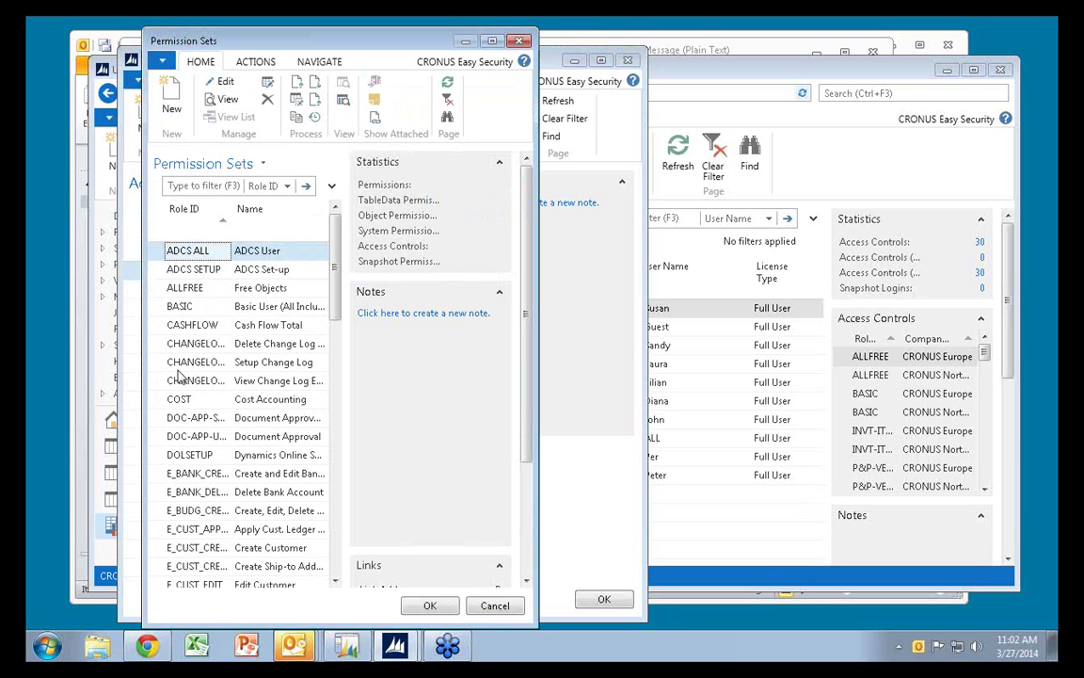
left_click(172, 311)
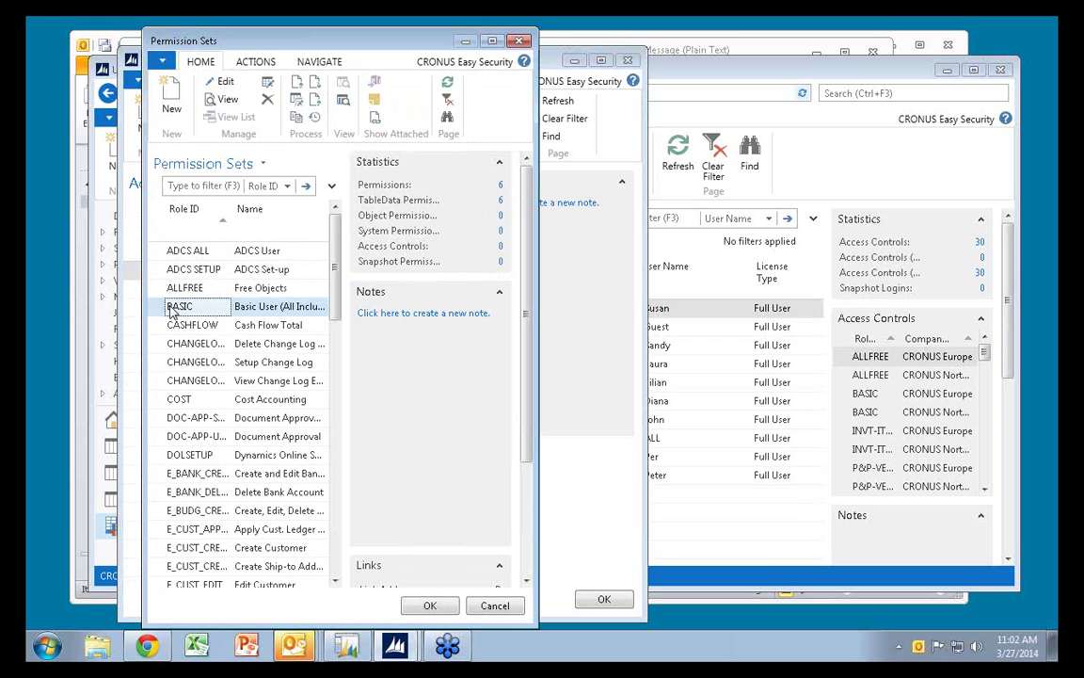
left_click_drag(171, 313, 174, 381)
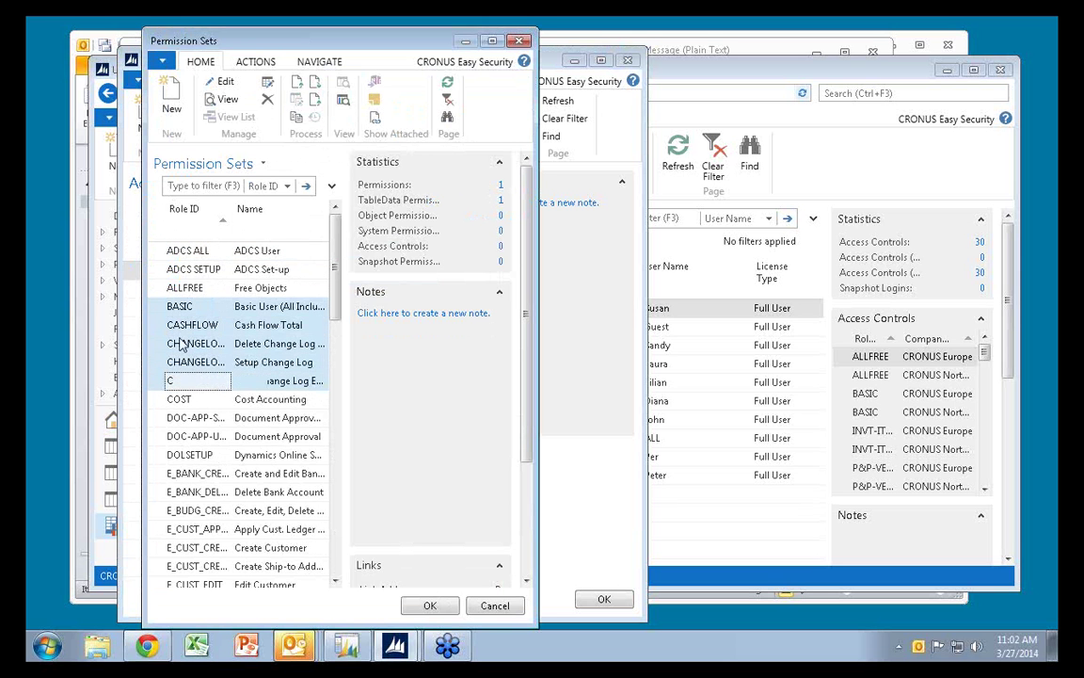
left_click(427, 605)
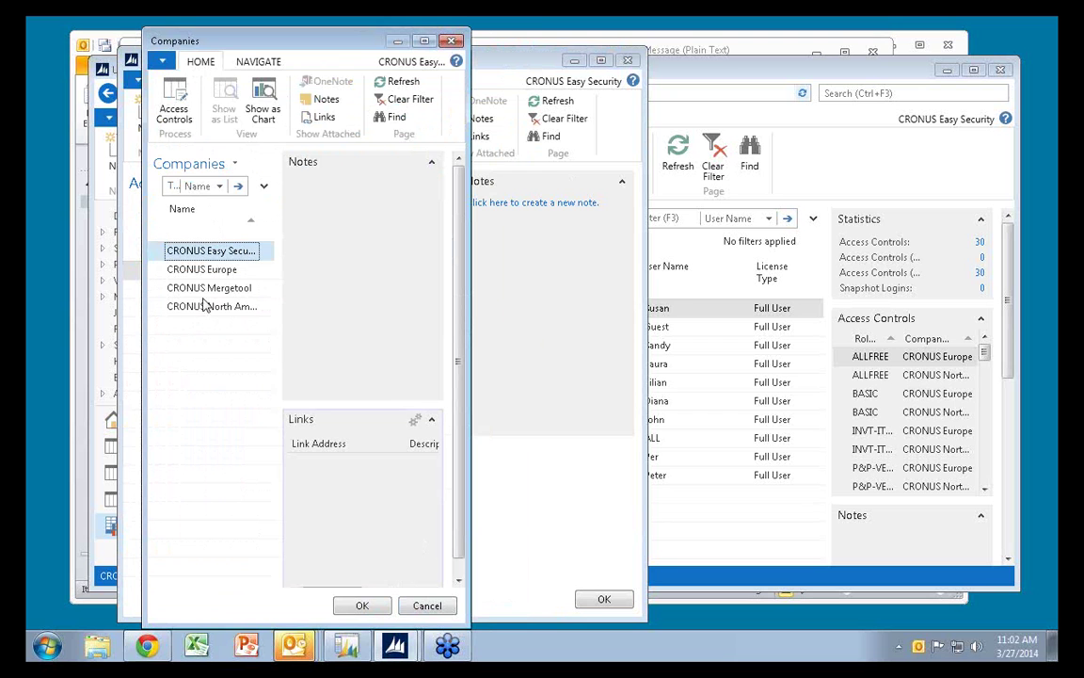
Assign the chosen permission sets for the companies CRONUS Europe and CRONUS North America and confirm adding them
left_click(163, 310)
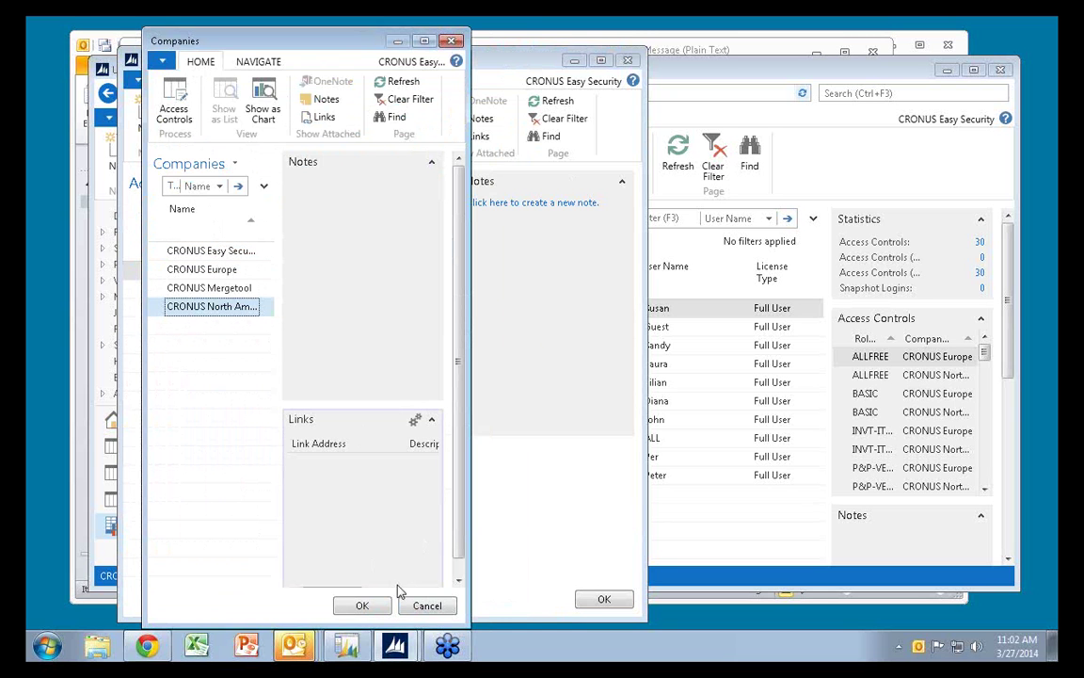
left_click(162, 272)
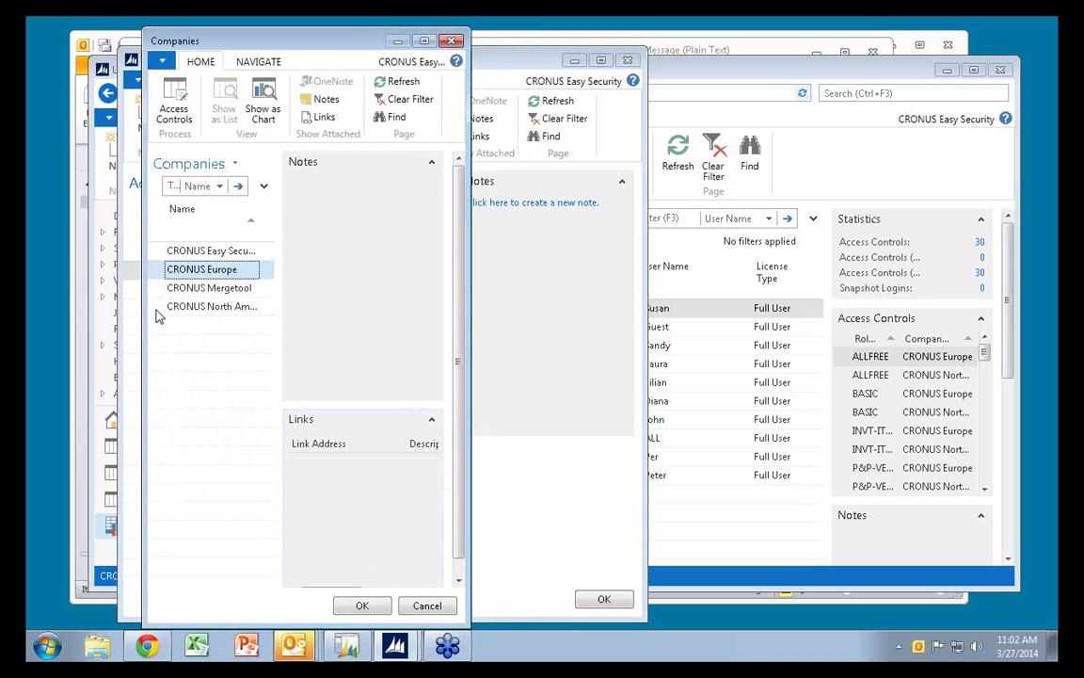
left_click(156, 308, "ctrl")
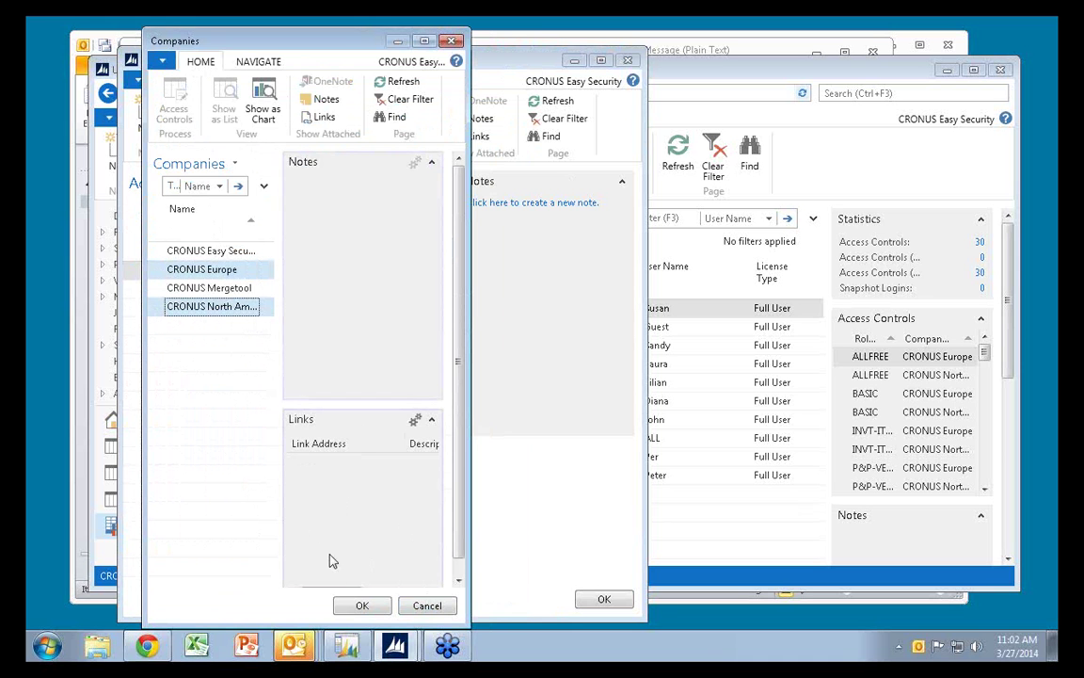
left_click(361, 605)
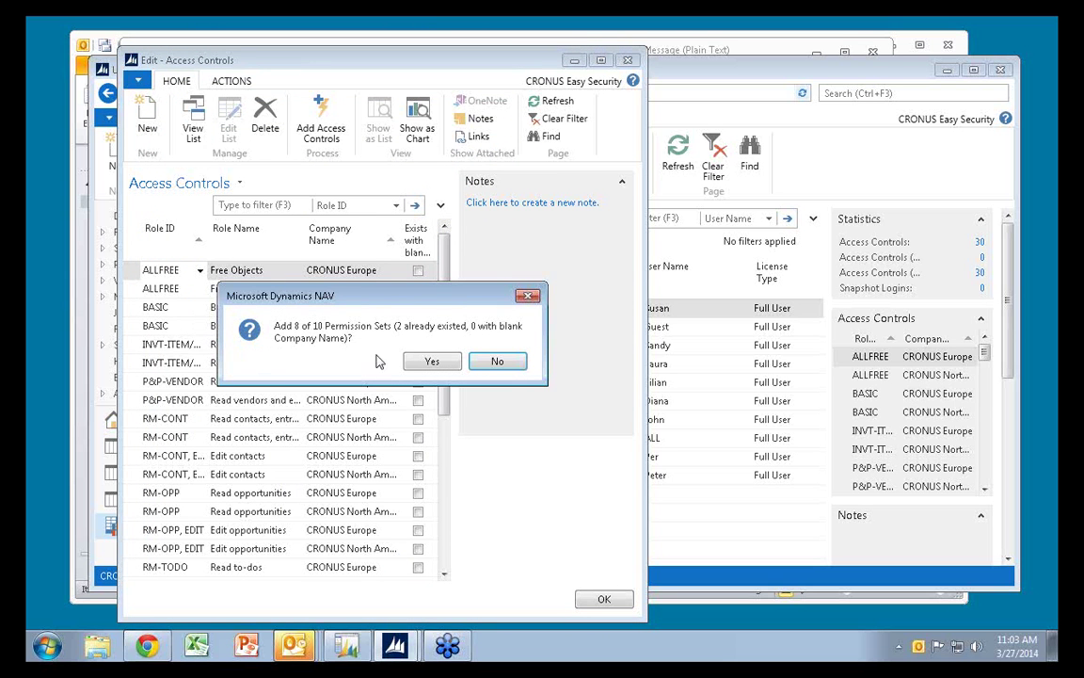
left_click(432, 363)
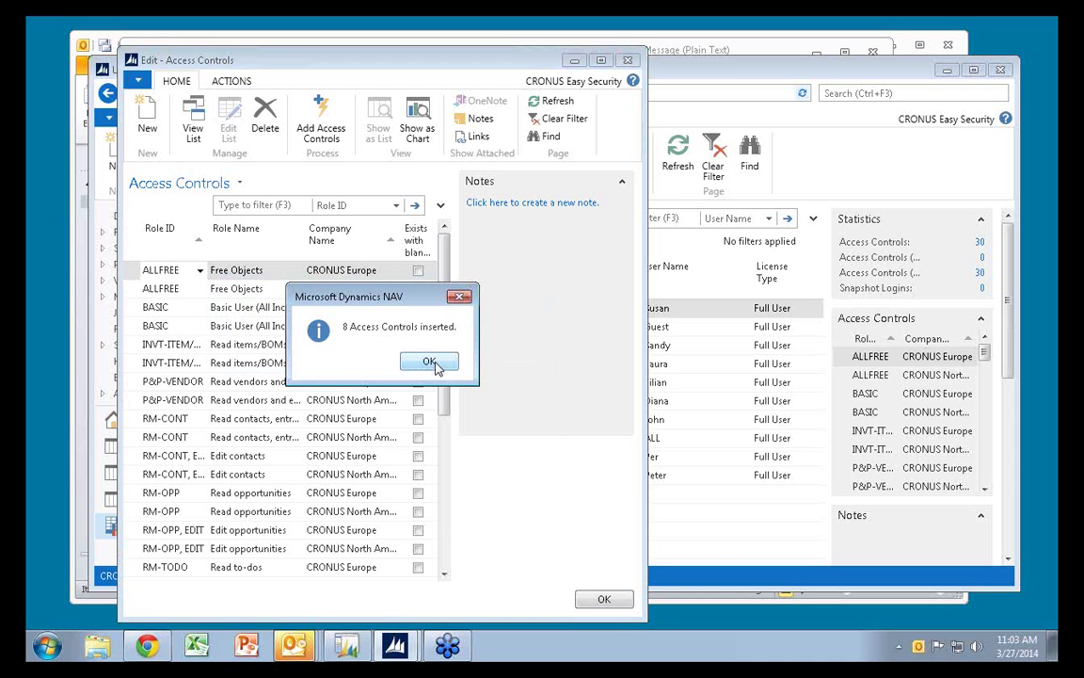
left_click(429, 363)
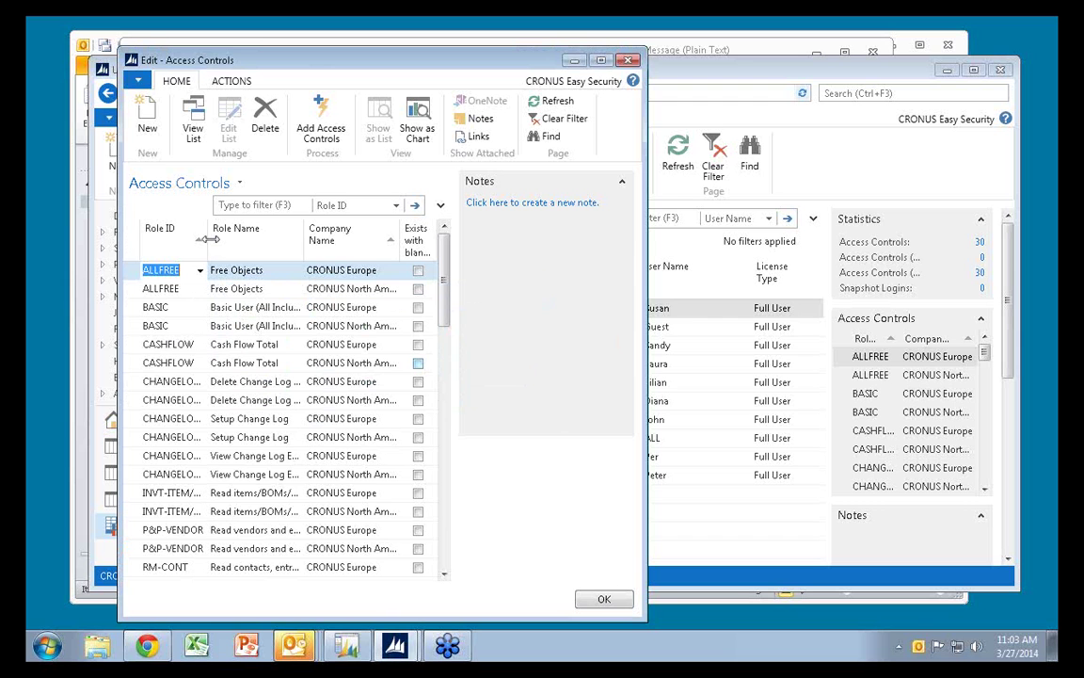
Widen the Role ID column and the Access Controls window to show full role names, and close the window
left_click_drag(207, 241, 252, 241)
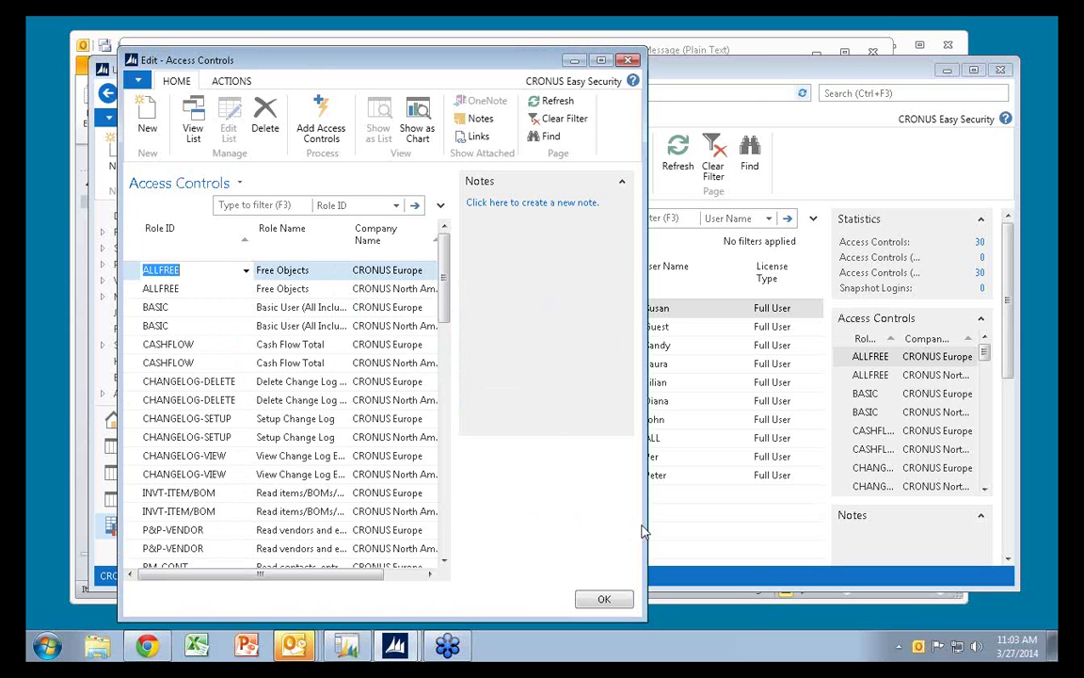
left_click_drag(643, 526, 756, 527)
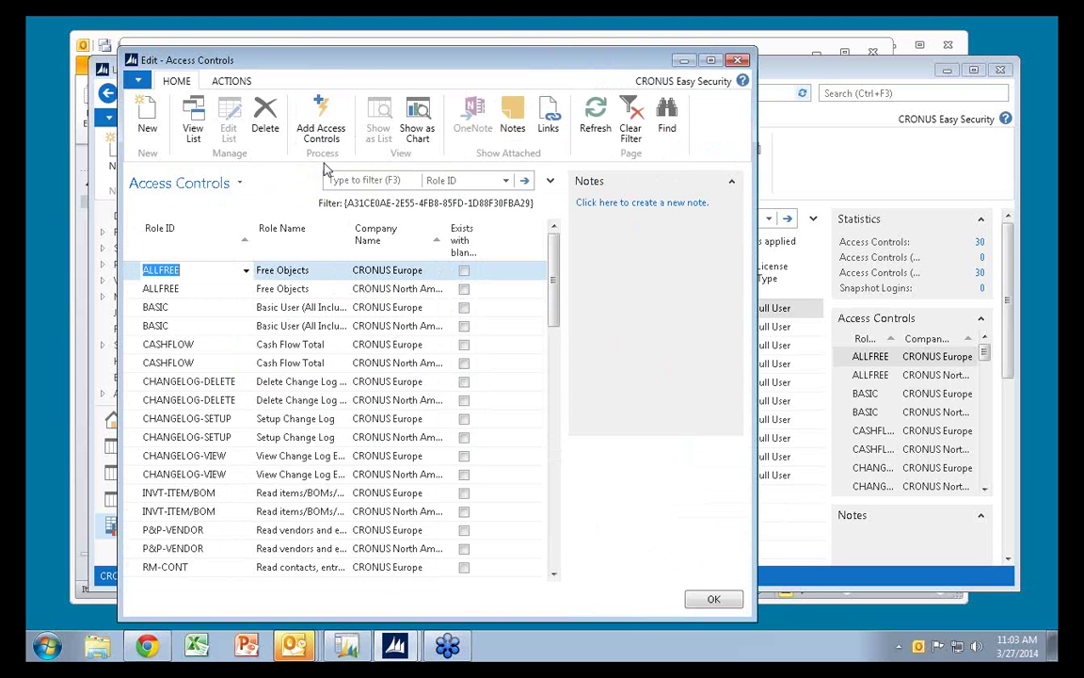
key("Escape")
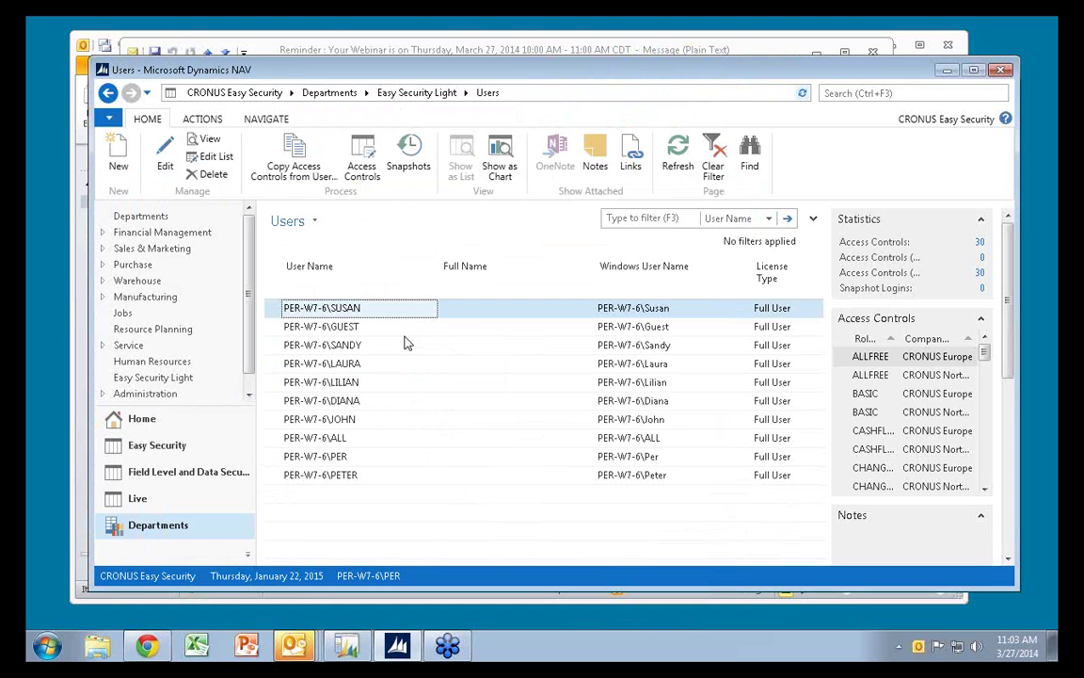
Review the access controls assigned to the seventh user in the Users list and close them
left_click(315, 420)
left_click(363, 170)
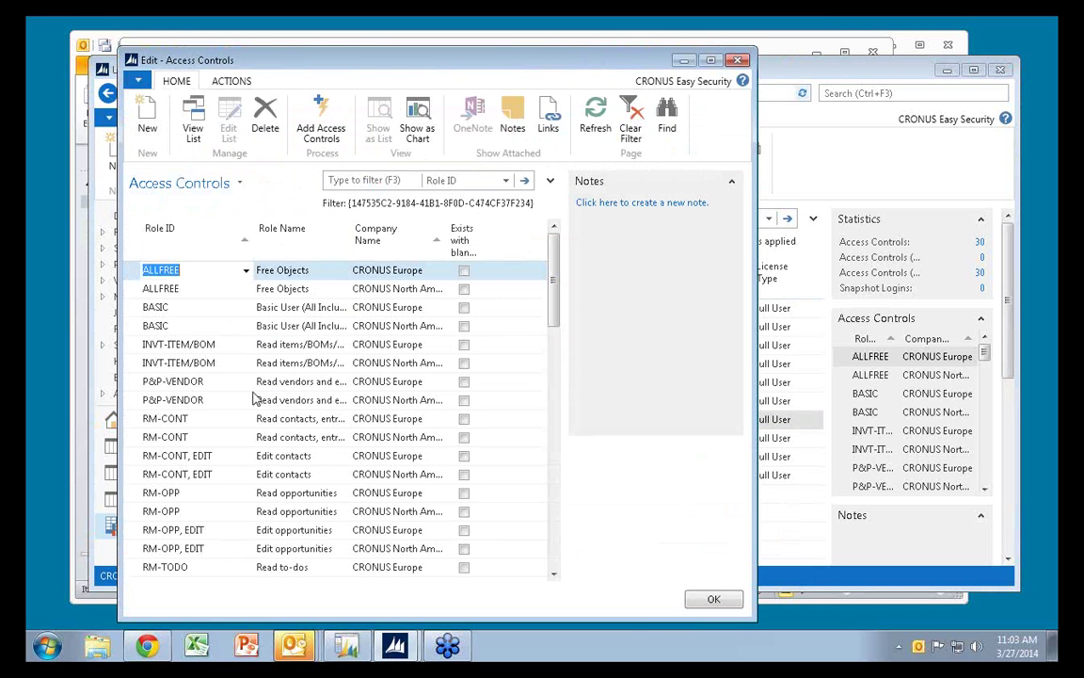
key("Escape")
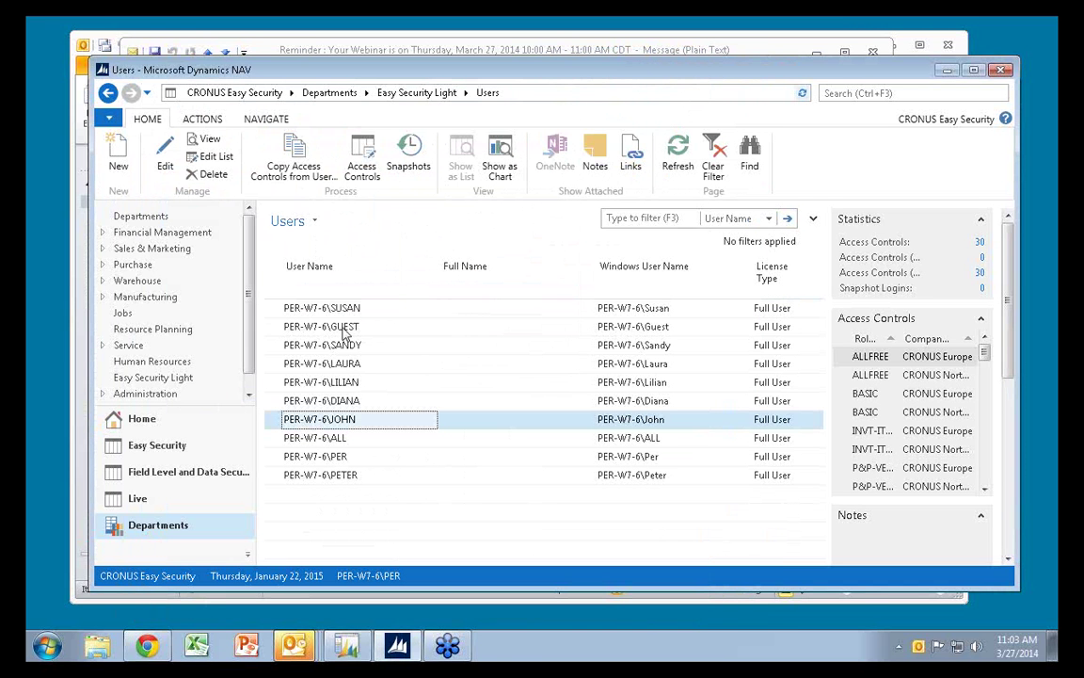
Copy the first listed user's access controls to the seventh listed user with the Add New copy type
left_click(305, 165)
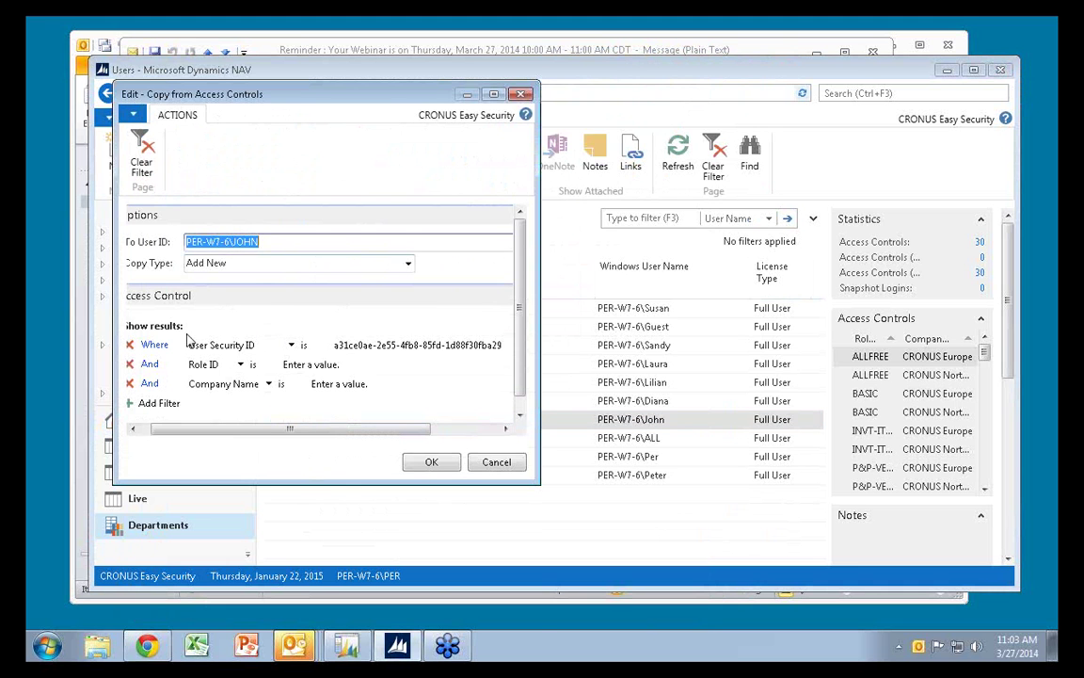
left_click(411, 347)
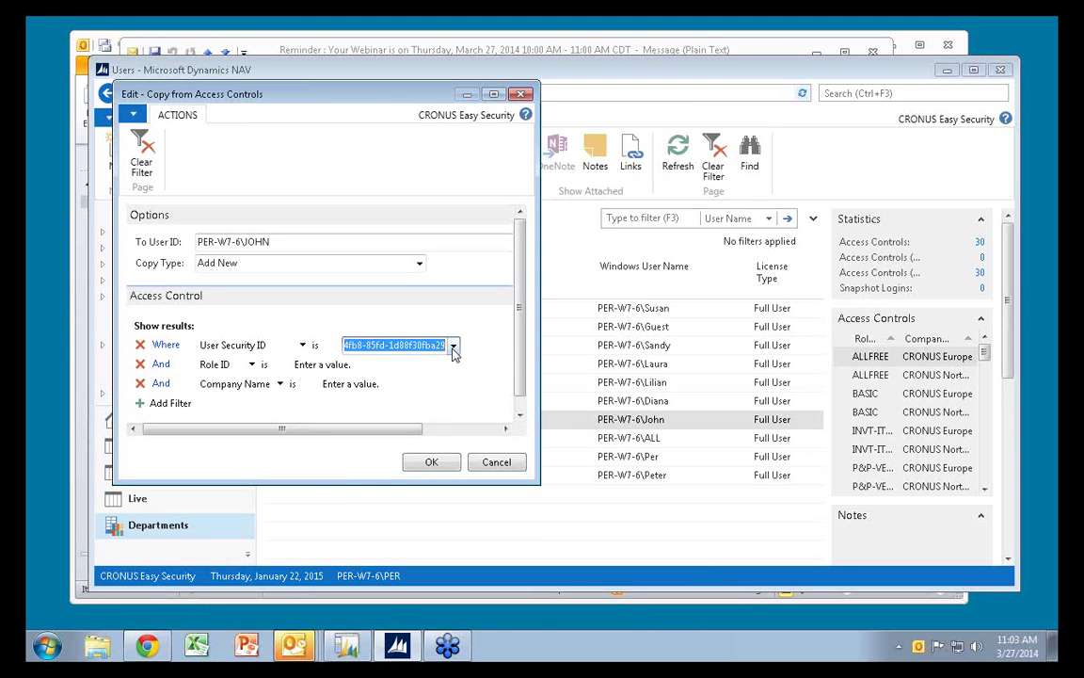
left_click(452, 348)
left_click(394, 409)
left_click(420, 267)
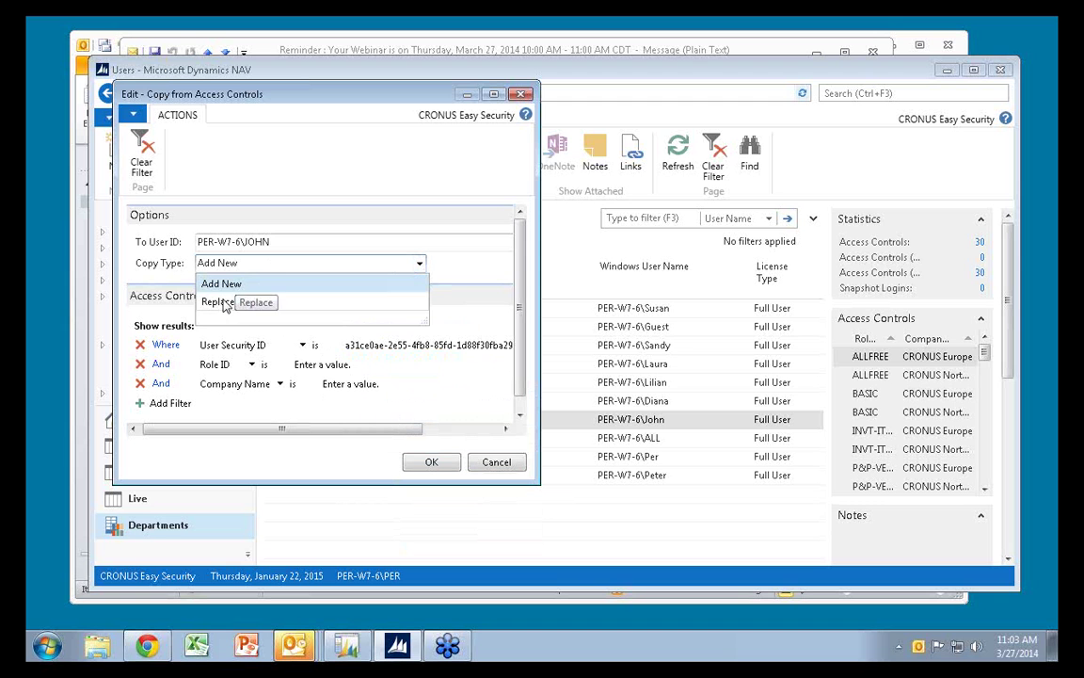
left_click(431, 465)
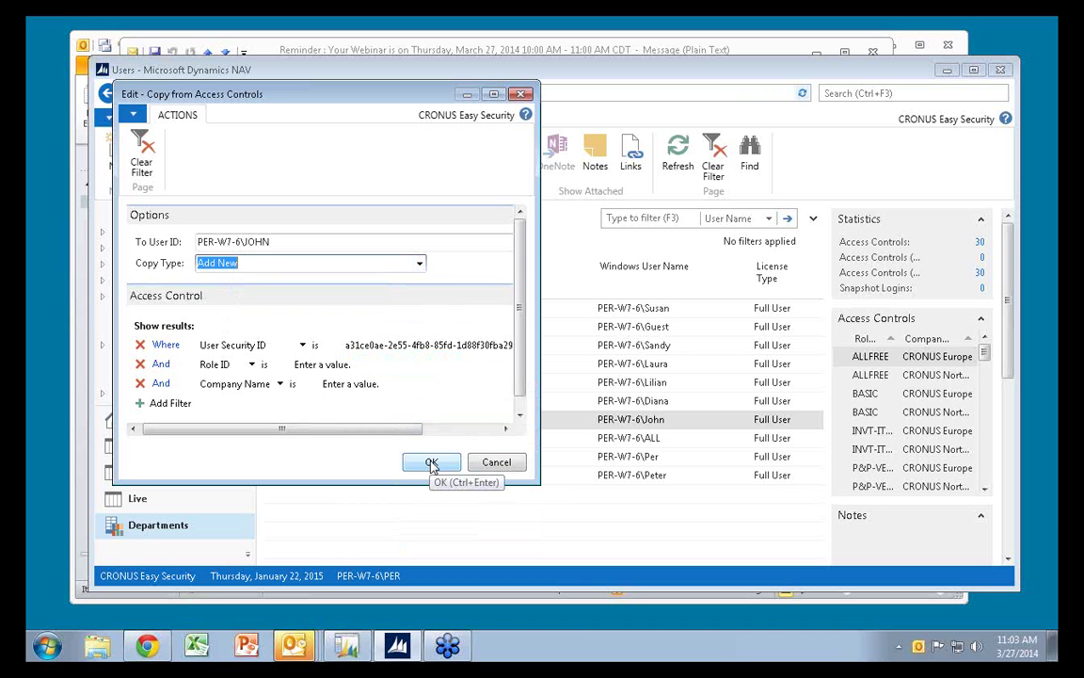
left_click(431, 463)
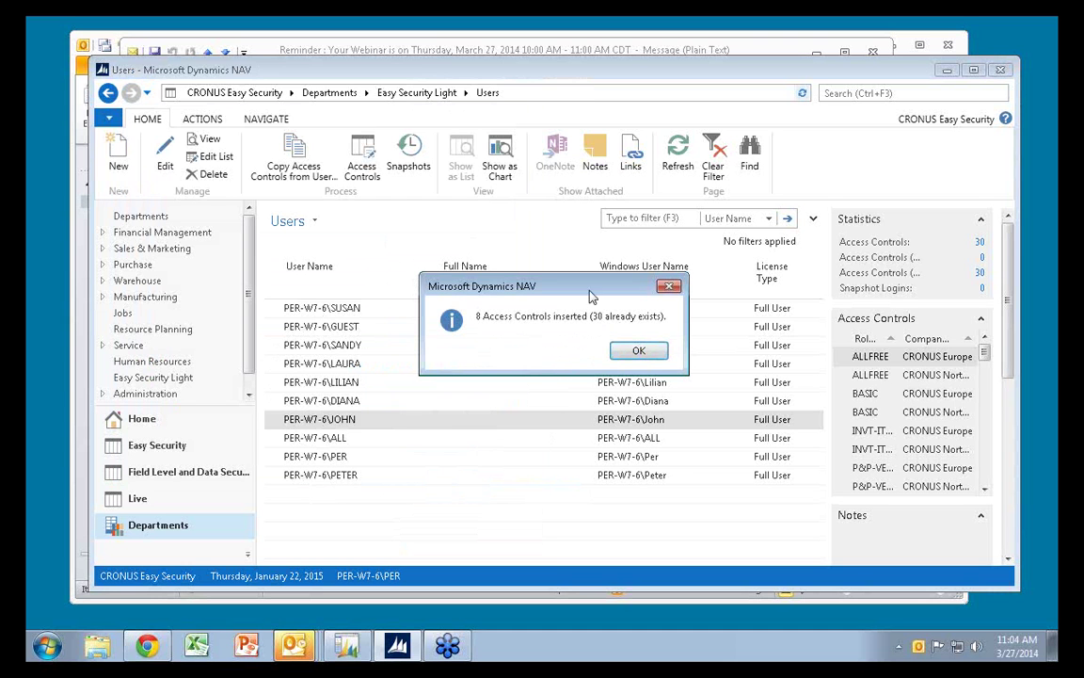
left_click(628, 352)
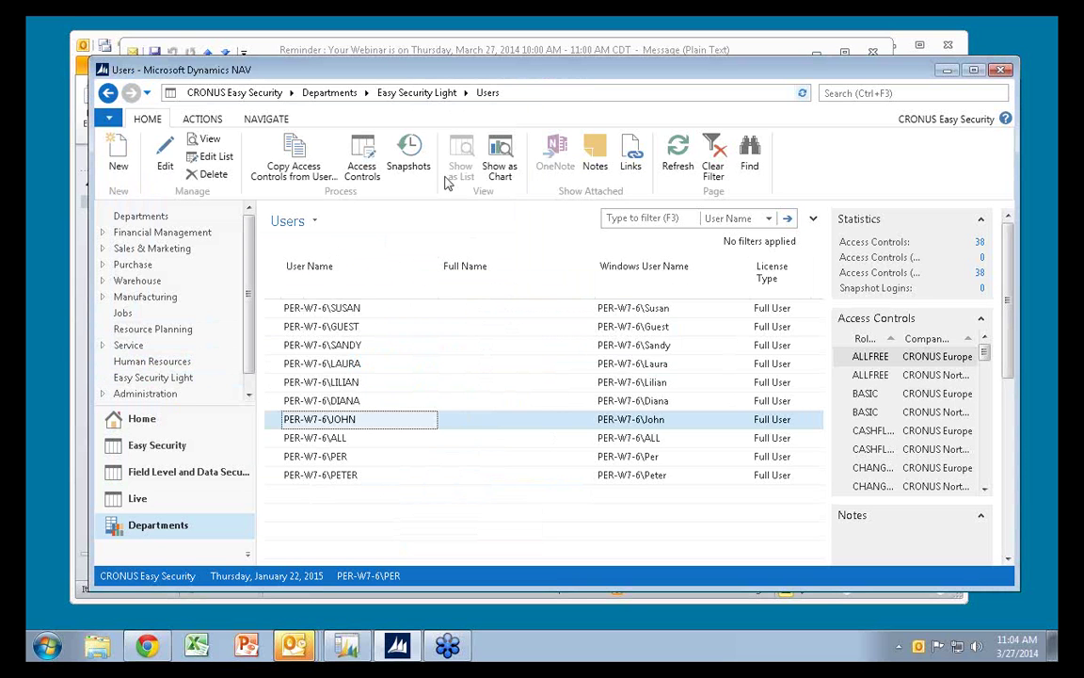
Check the selected user's snapshots and create a new security snapshot in the Easy Security Light Snapshots list
left_click(409, 155)
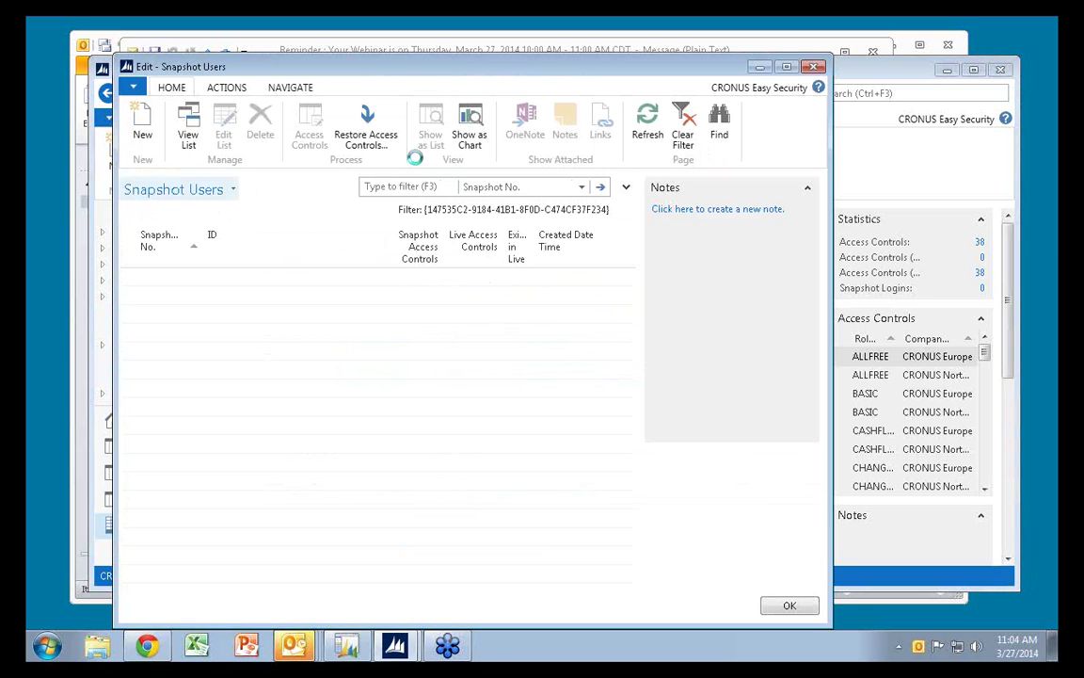
left_click(814, 66)
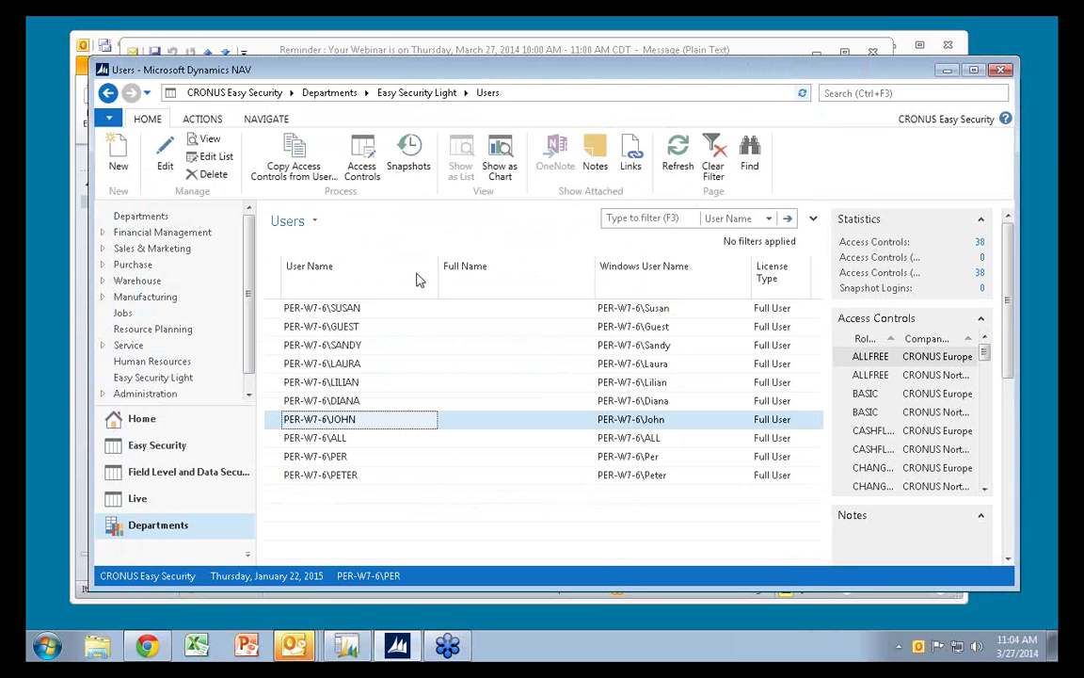
left_click(146, 378)
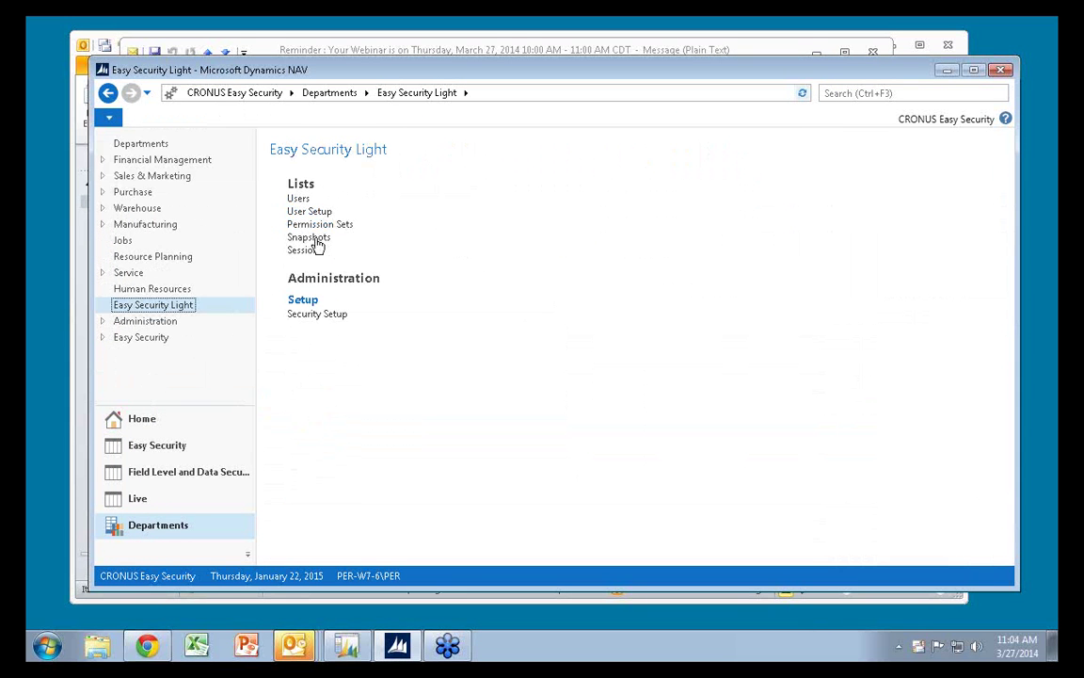
left_click(311, 238)
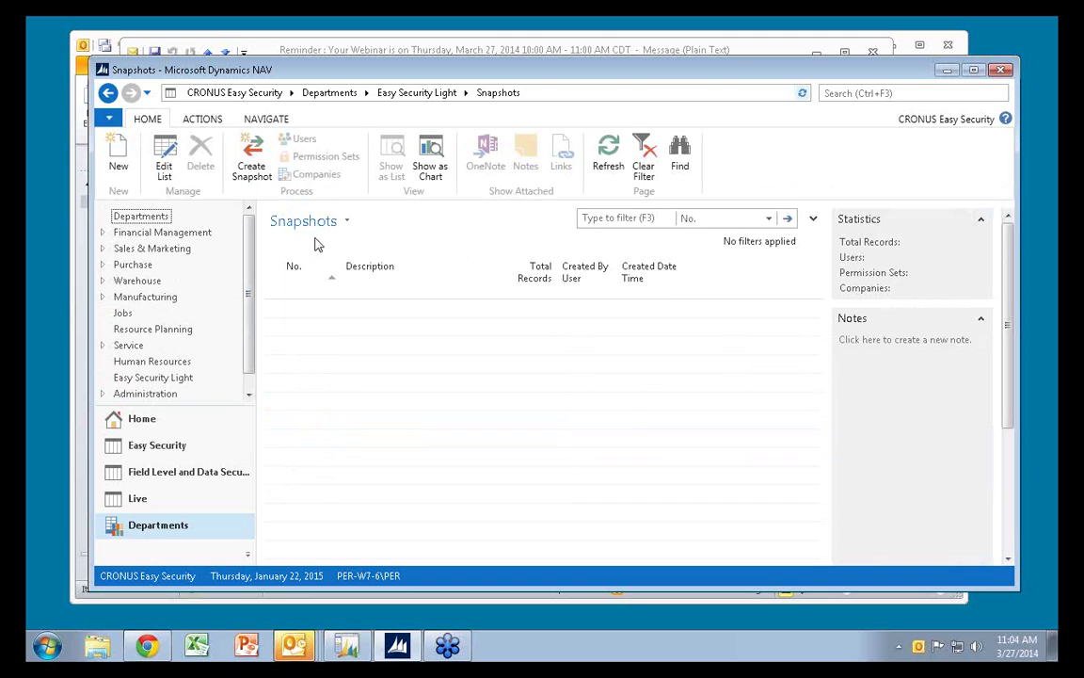
left_click(252, 168)
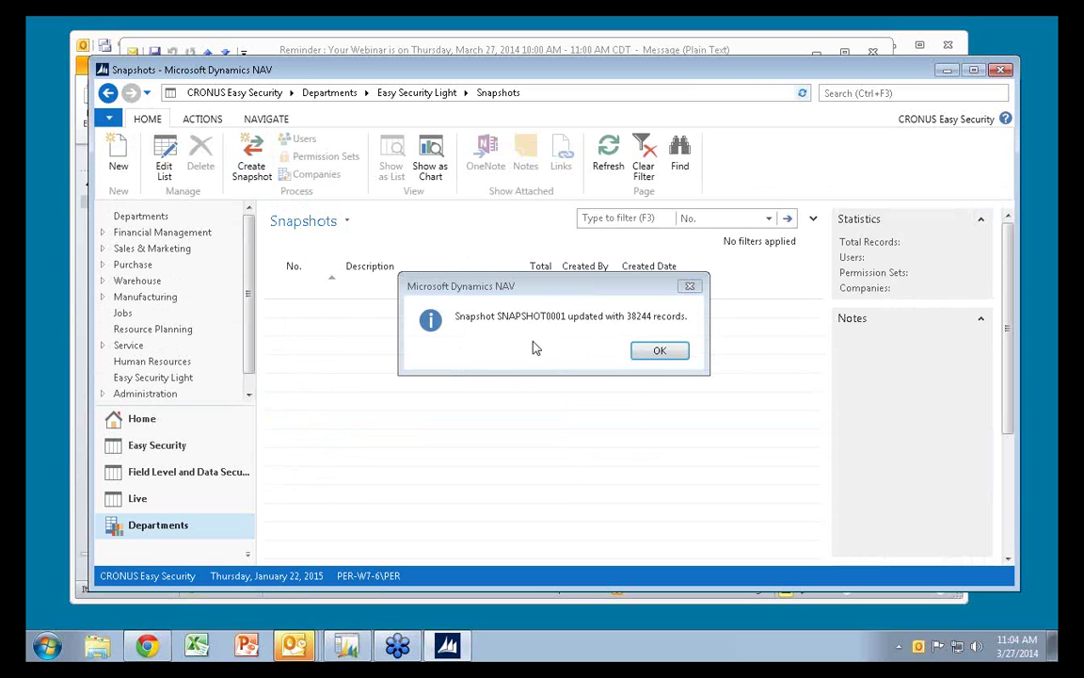
left_click(661, 351)
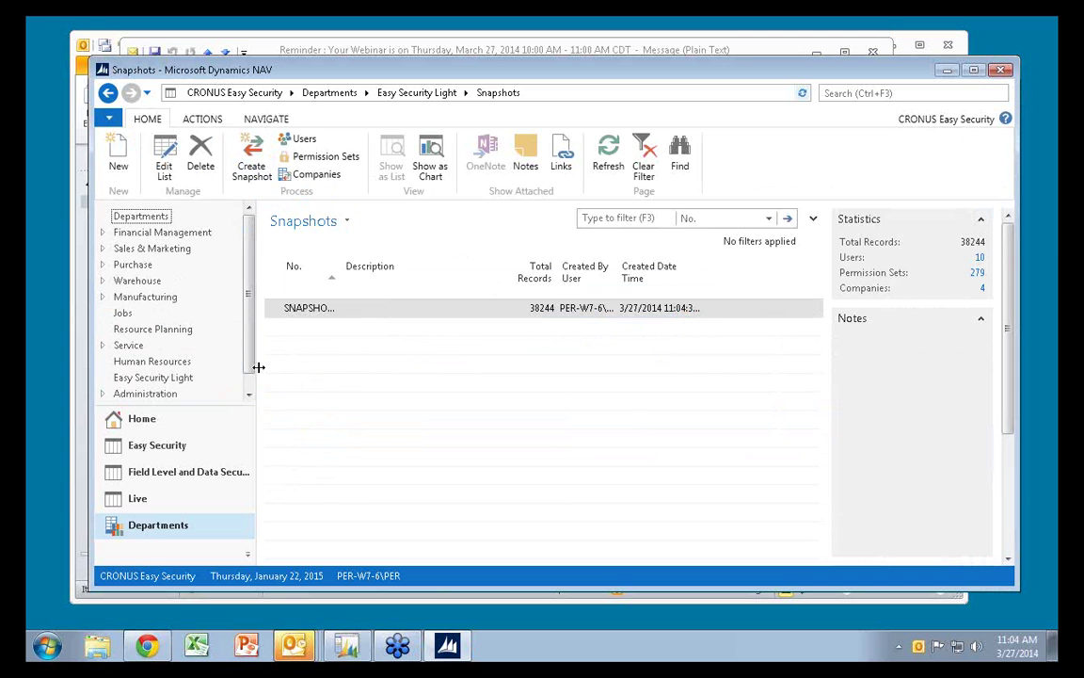
Delete the seventh listed user's access controls from CHANGELOG-DELETE through the CRONUS Europe RM-CONT, EDIT entry in Easy Security Light
left_click(186, 379)
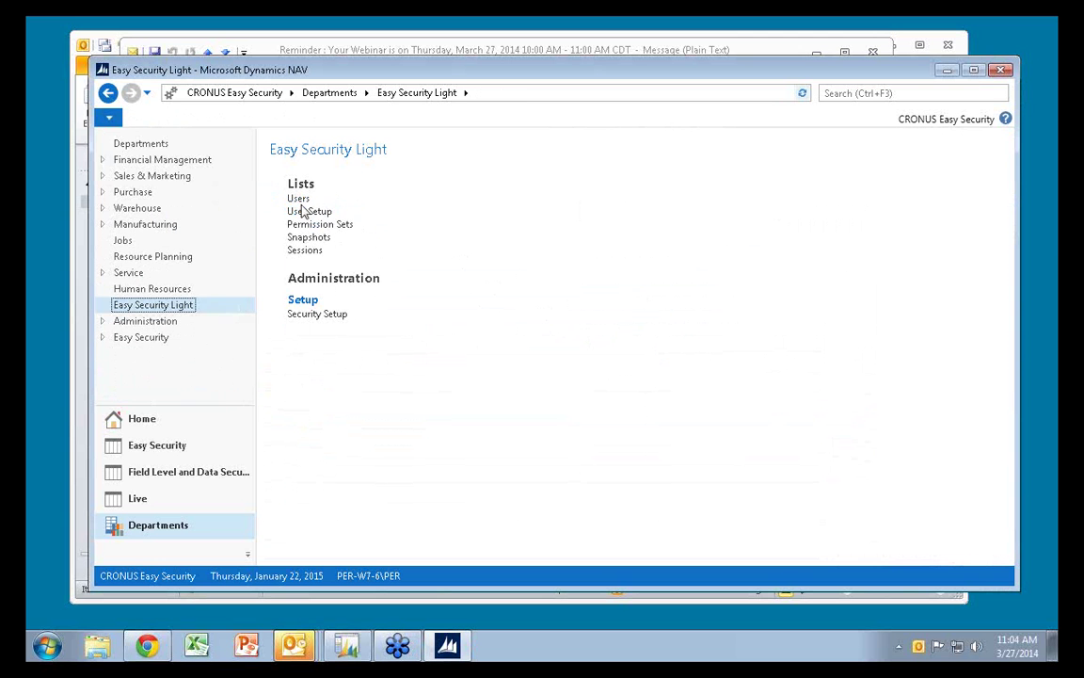
left_click(297, 201)
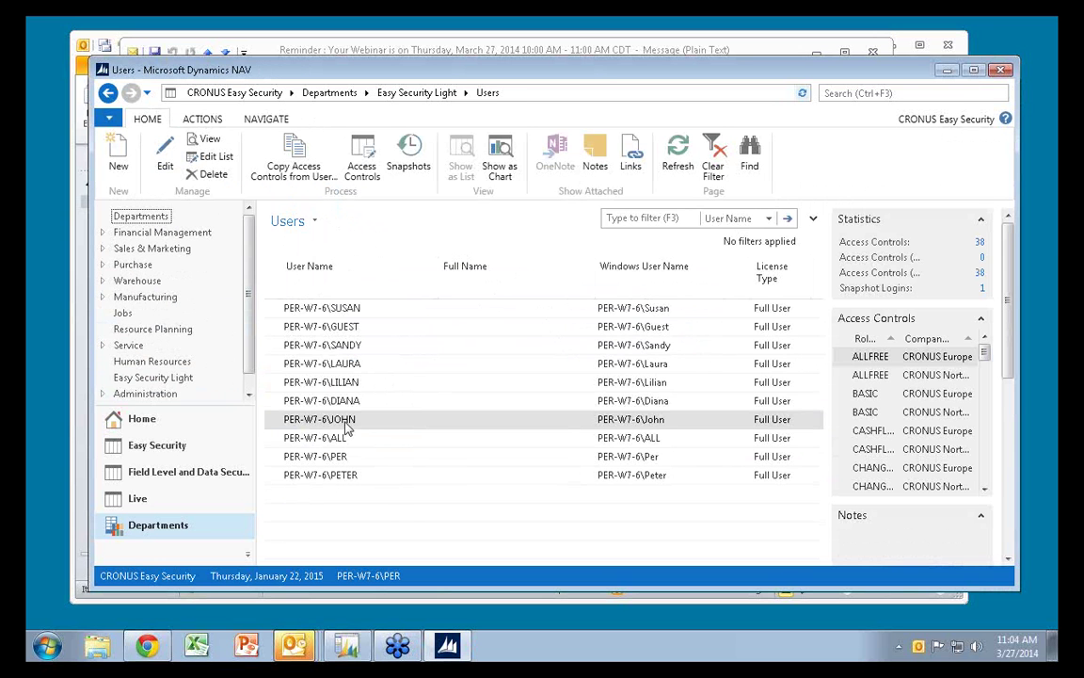
left_click(361, 158)
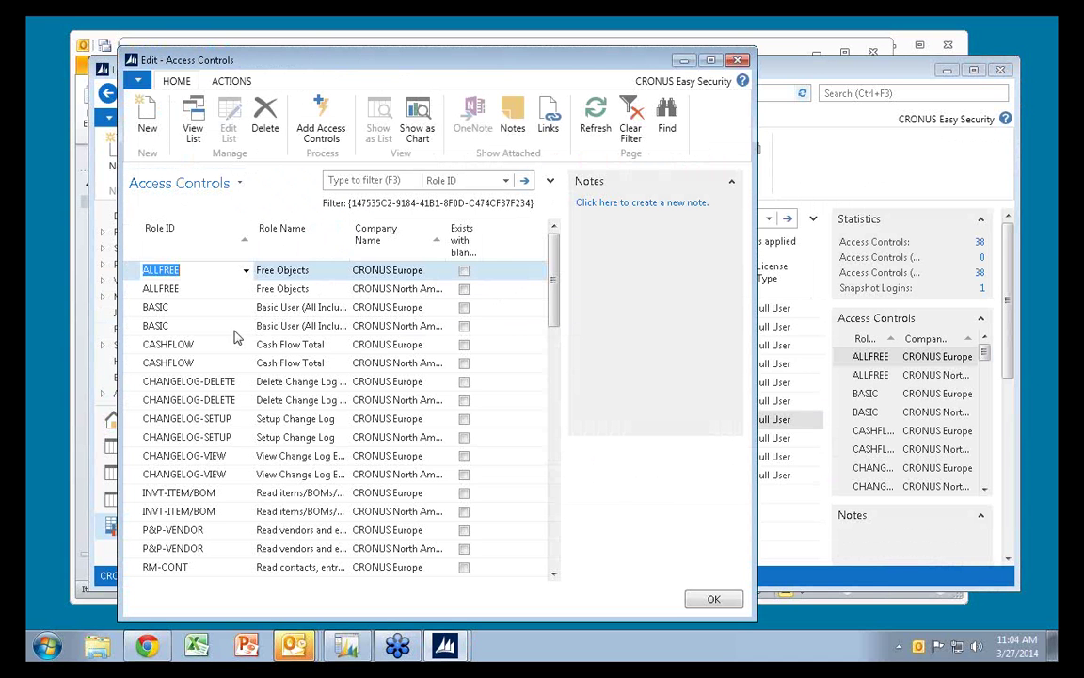
left_click(176, 380)
key("shift+Down")
key("shift+Down")
key("shift+Down")
key("shift+Down")
key("shift+Down")
key("shift+Down")
key("shift+Down")
key("shift+Down")
key("shift+Down")
key("shift+Down")
key("shift+Down")
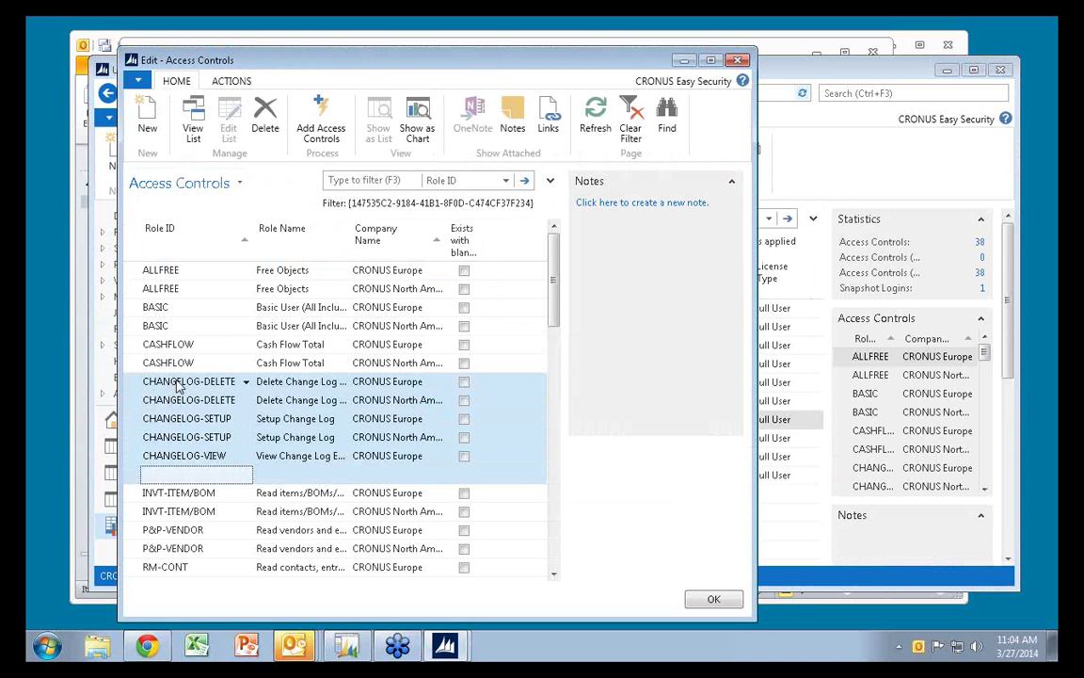
key("shift+Down")
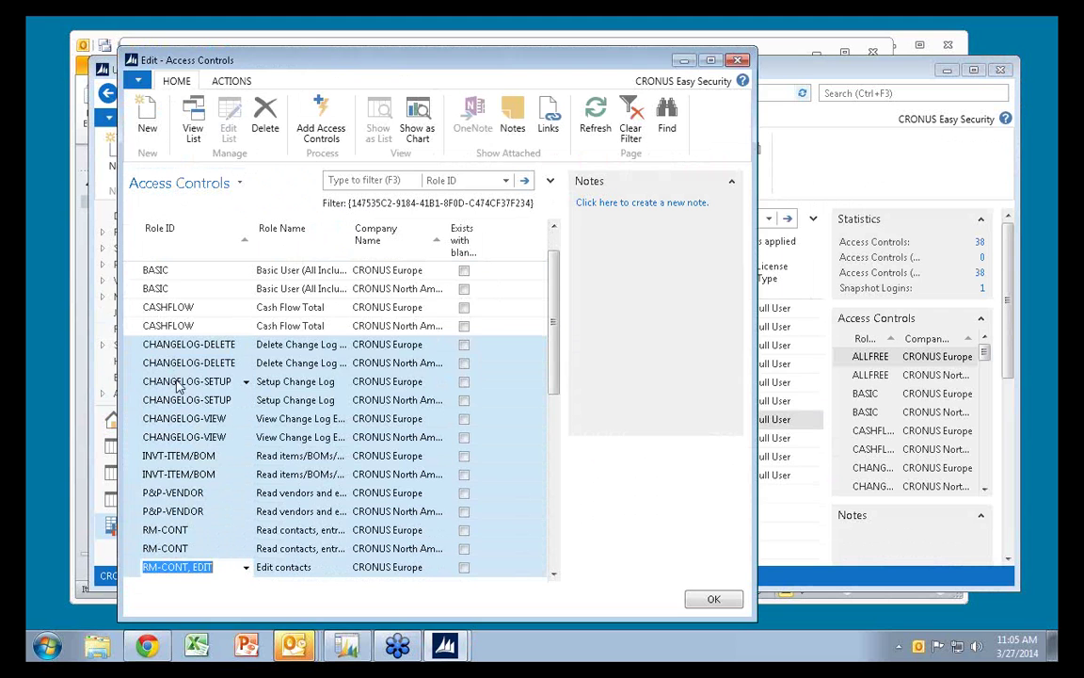
key("ctrl+Delete")
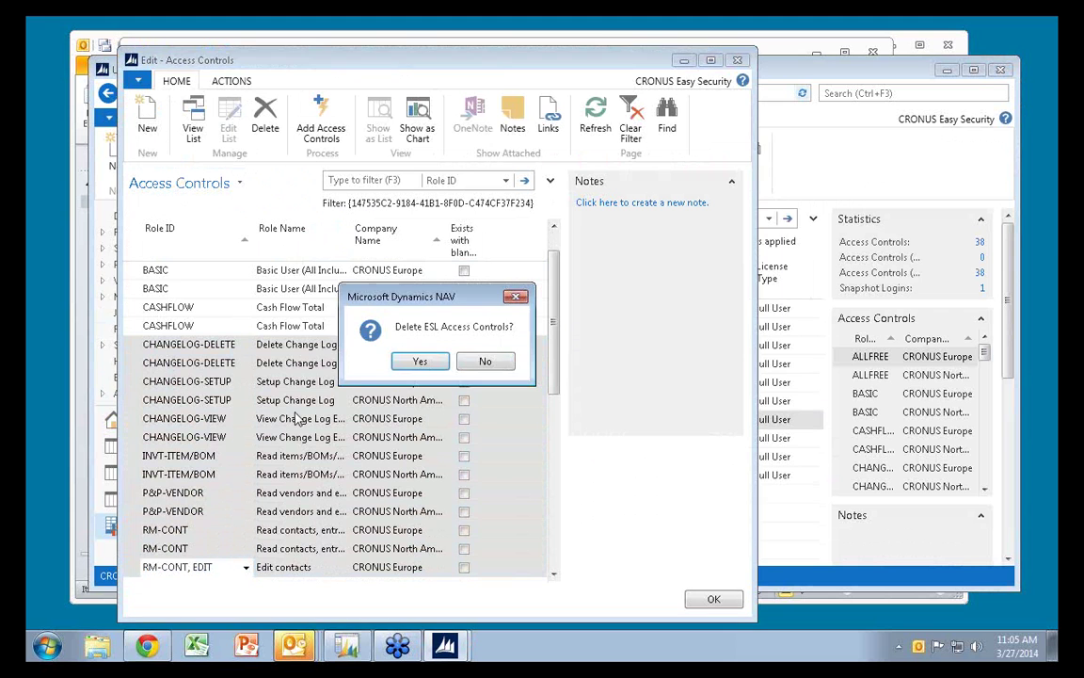
left_click(420, 364)
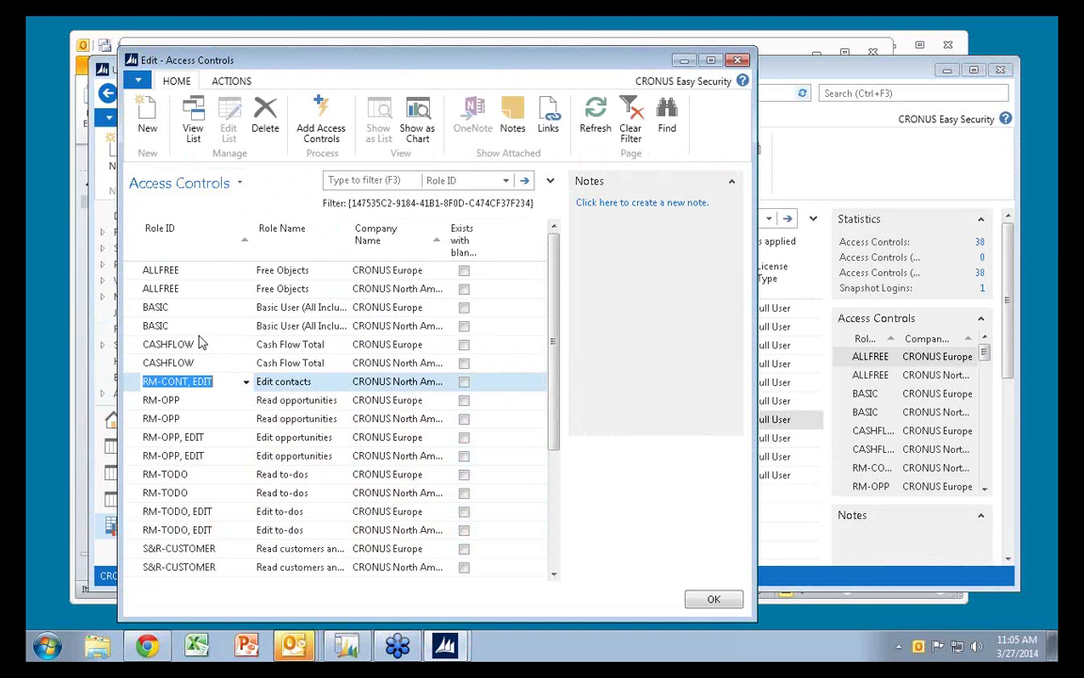
key("Escape")
Restore the seventh listed user's access controls from the user's snapshot, overwriting the existing ones, and close the Snapshot Users window
left_click(411, 160)
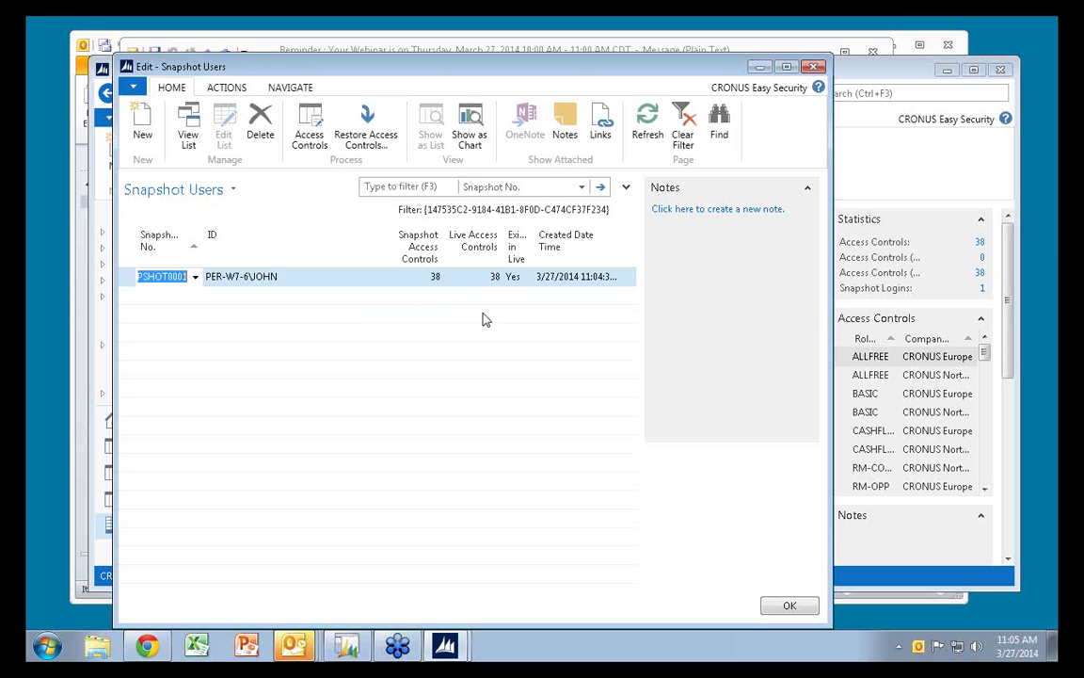
key("Escape")
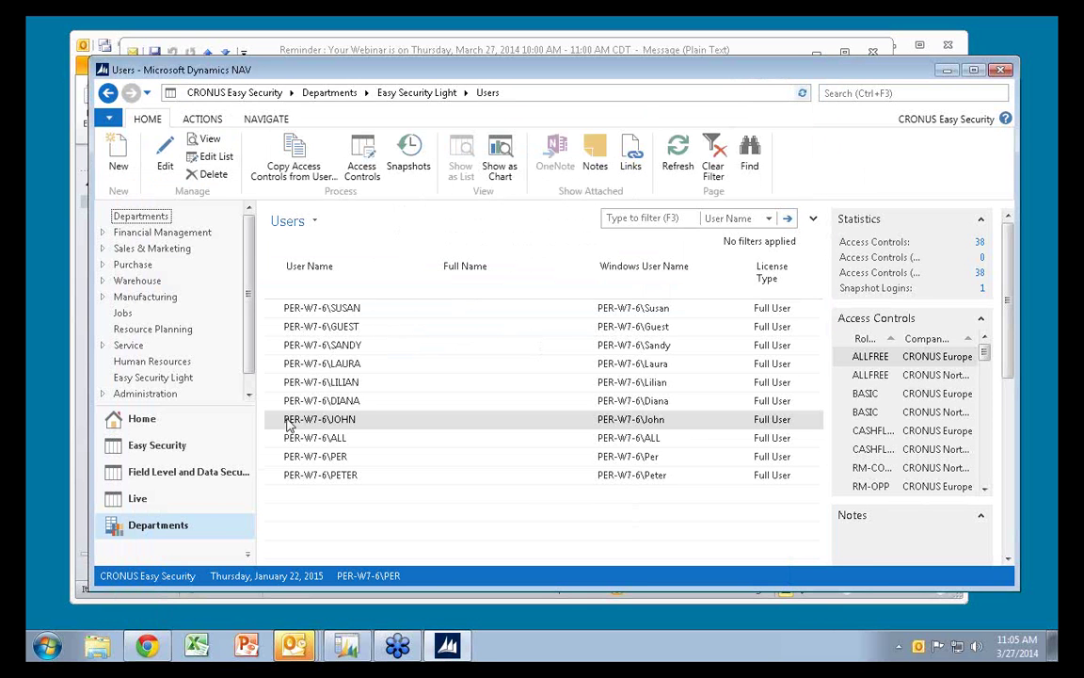
left_click(408, 153)
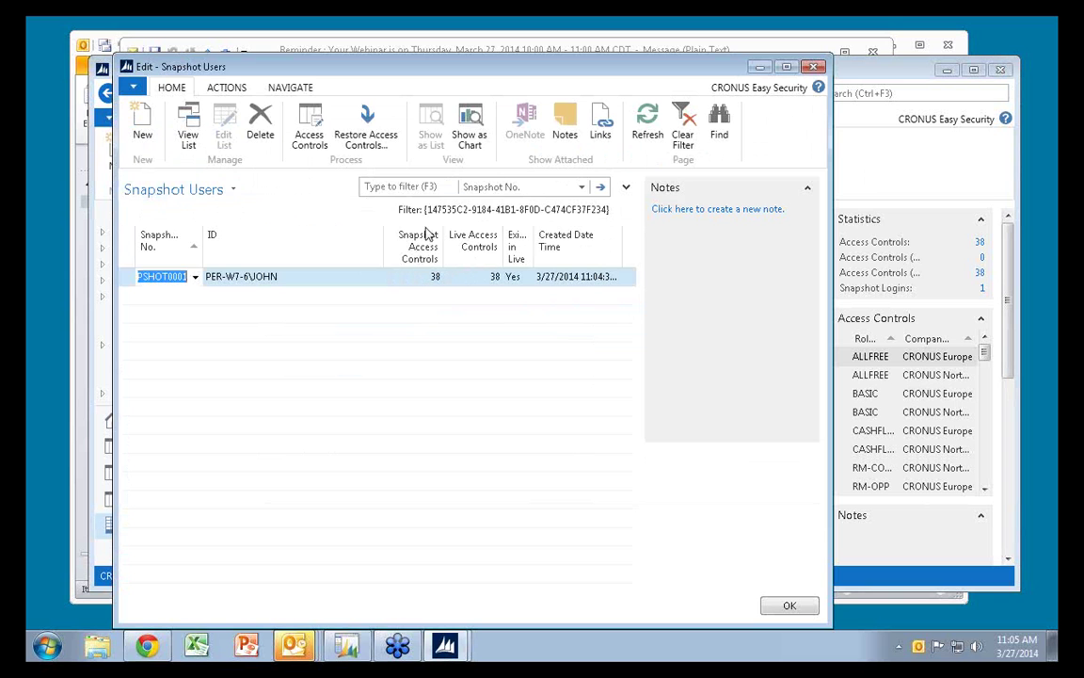
left_click(379, 137)
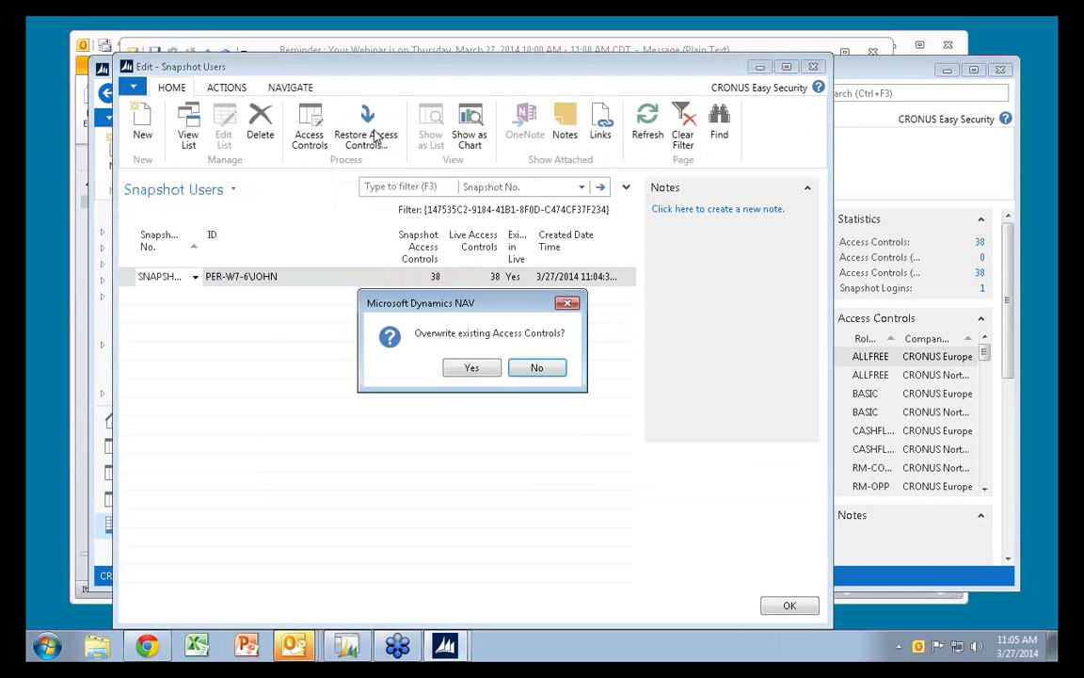
left_click(472, 368)
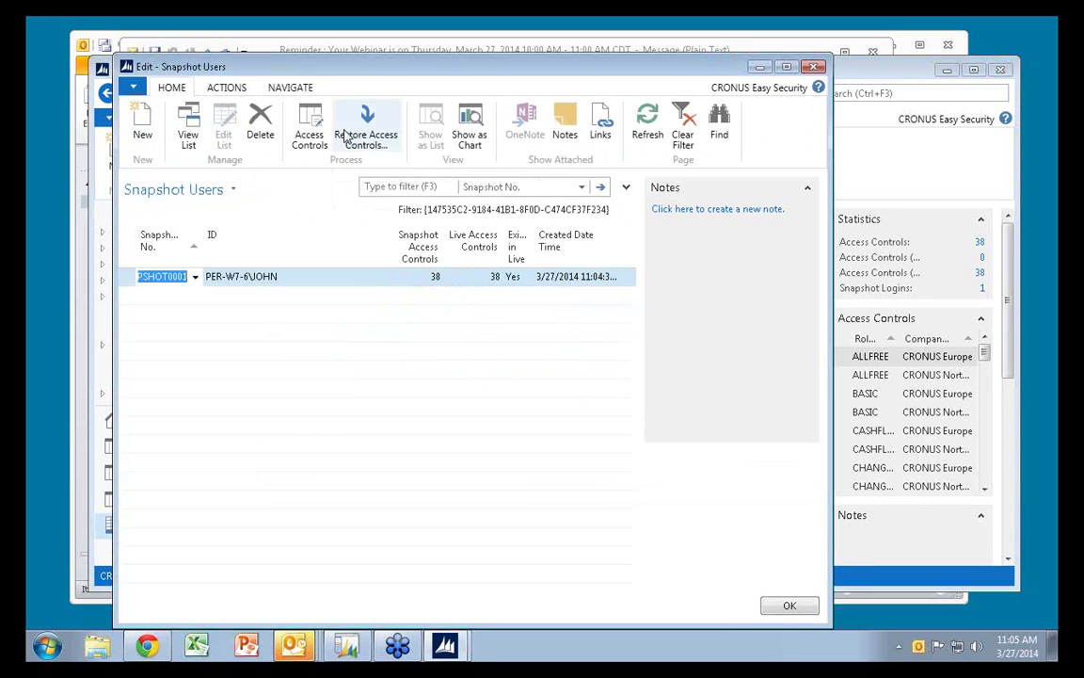
key("Escape")
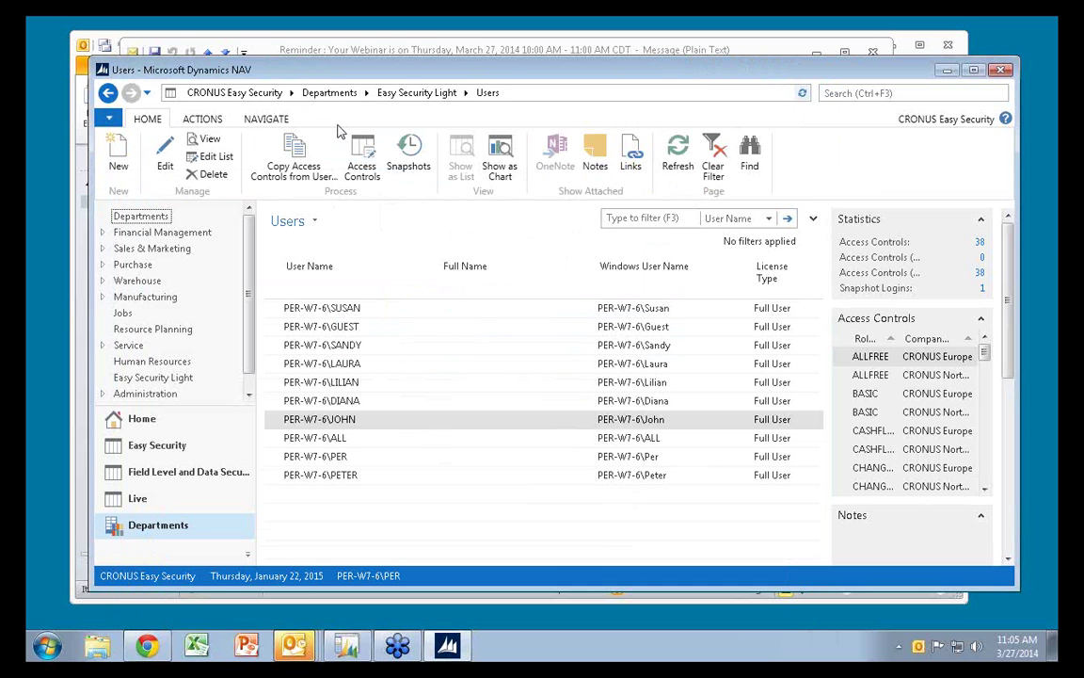
Open the Easy Security Light Permission Sets list and run a new SQL Server Profiler trace on NAVDEMO with the NAV Easy Security template
left_click(133, 378)
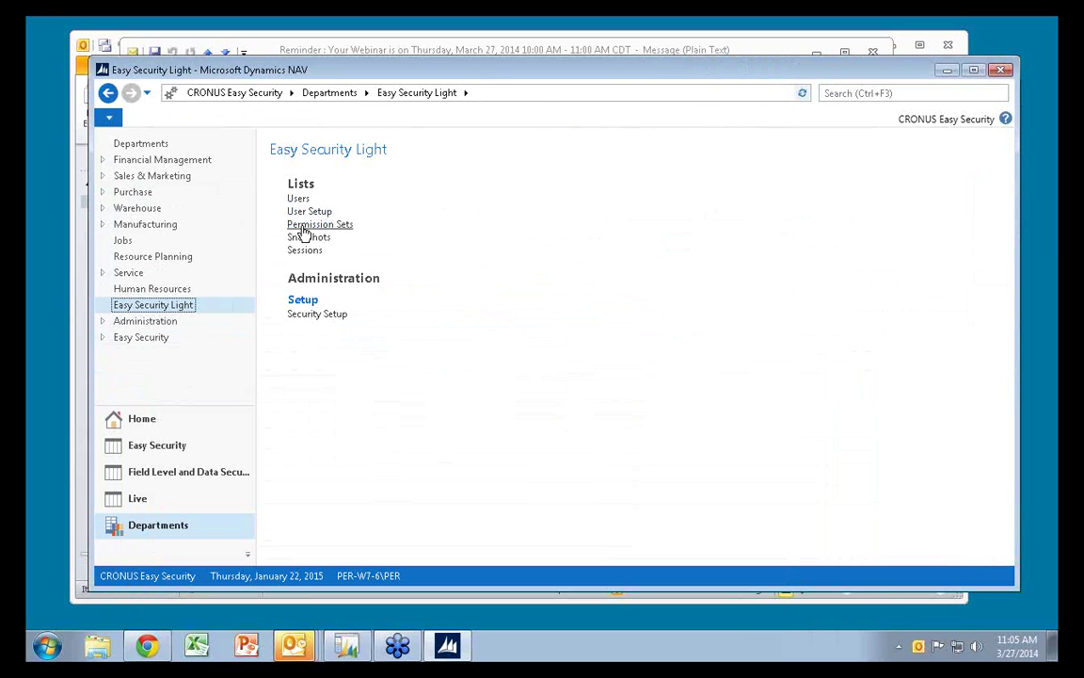
left_click(302, 226)
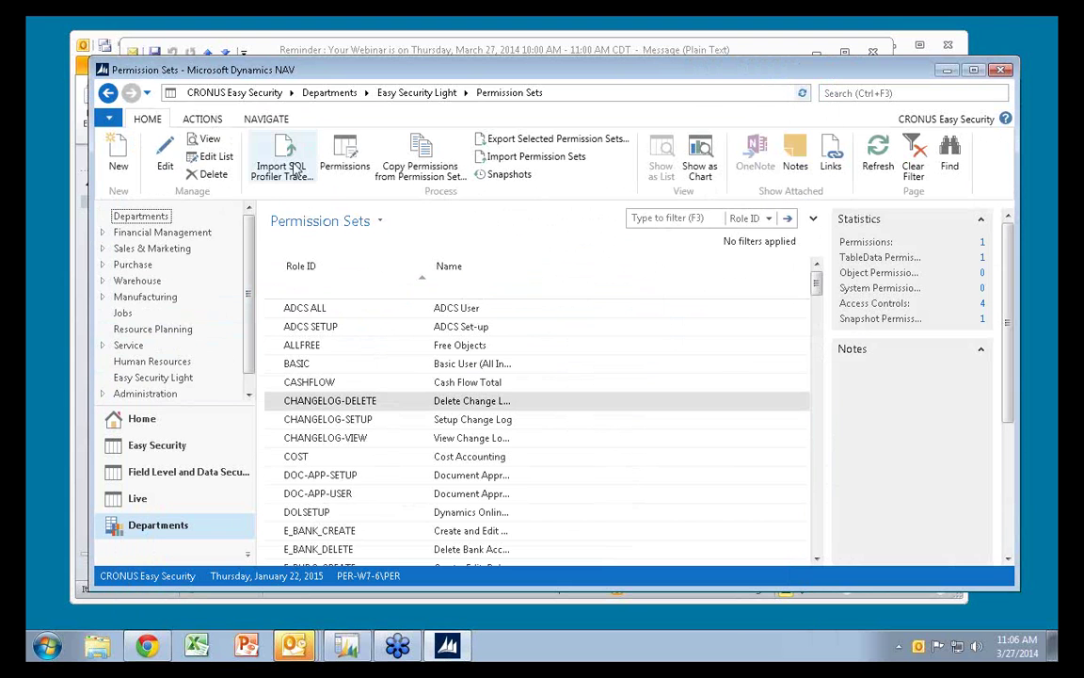
left_click(49, 647)
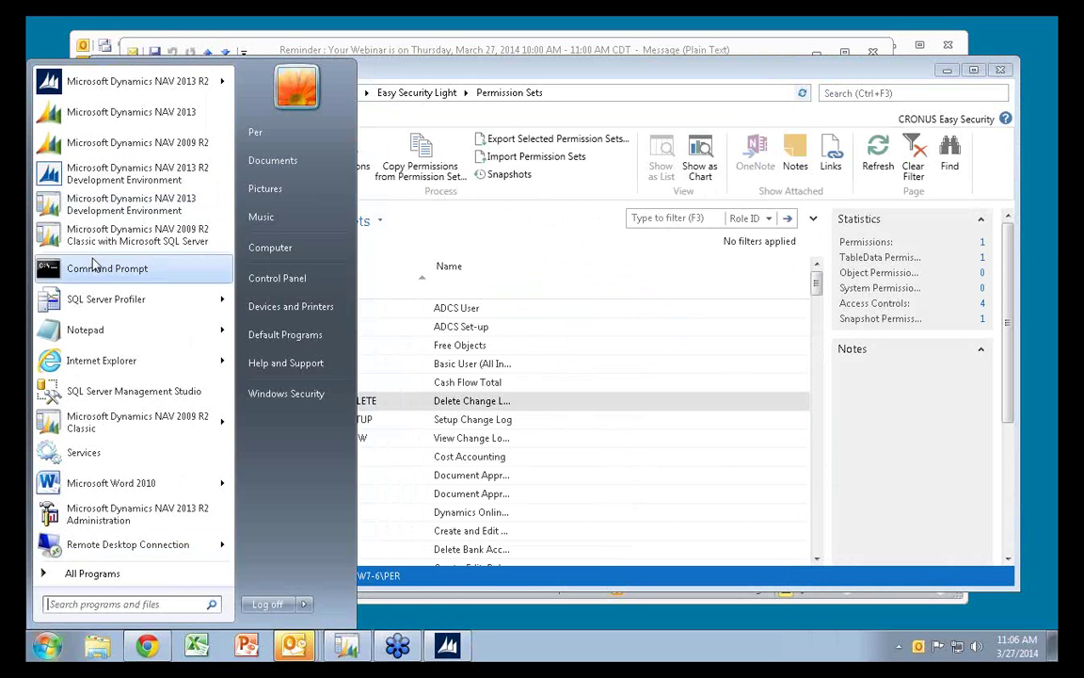
left_click(96, 305)
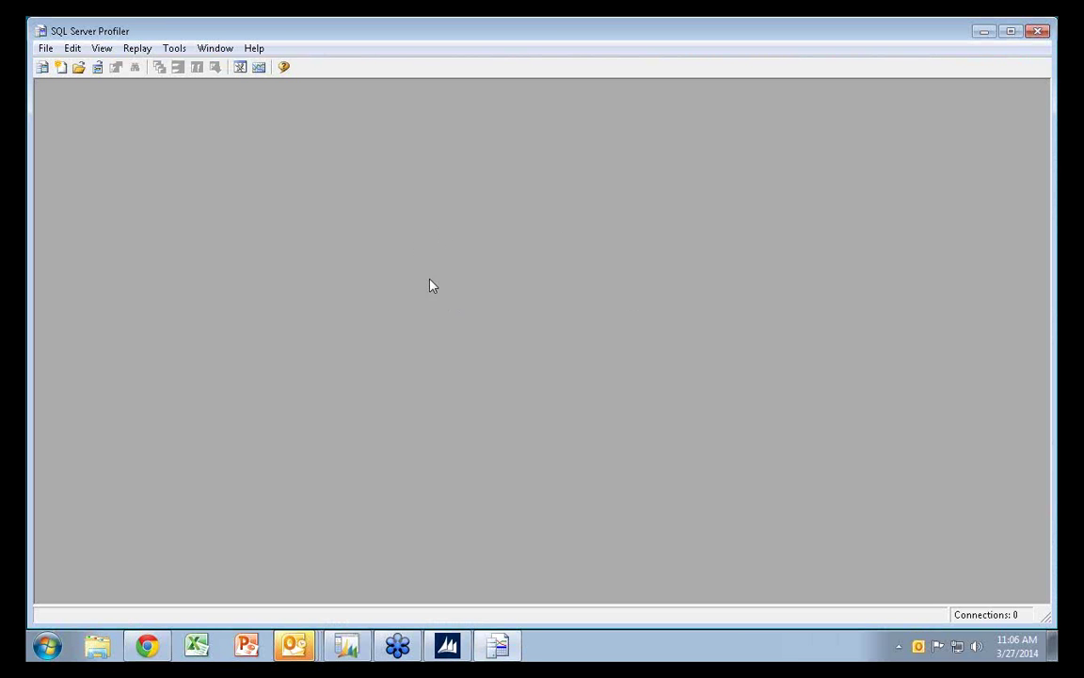
left_click(43, 70)
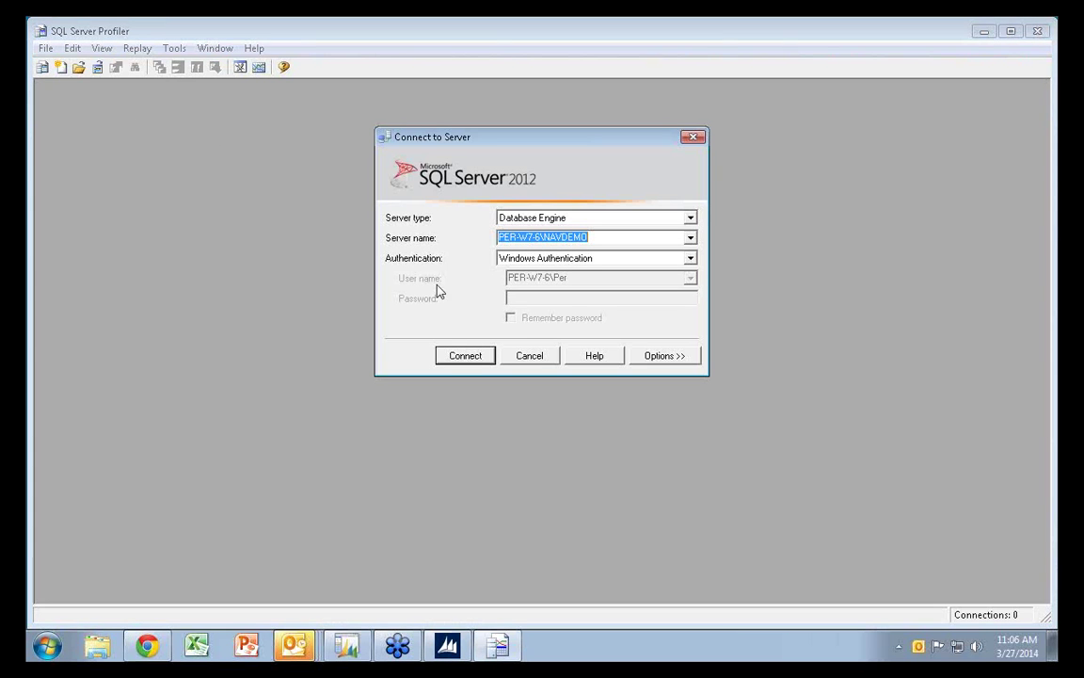
left_click(471, 362)
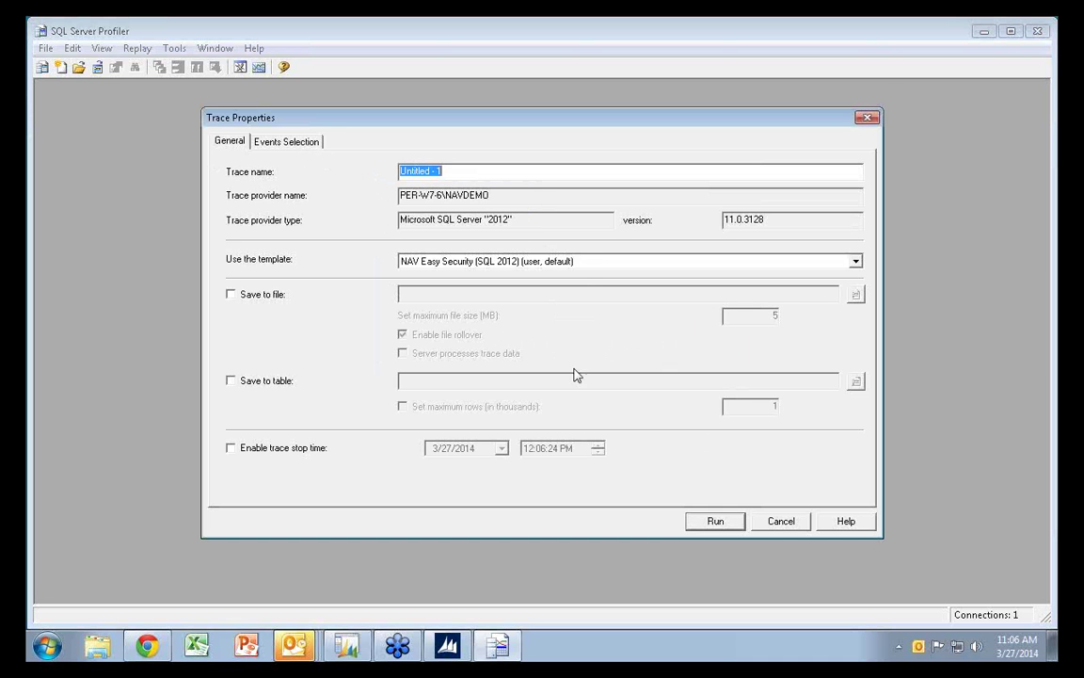
left_click(717, 520)
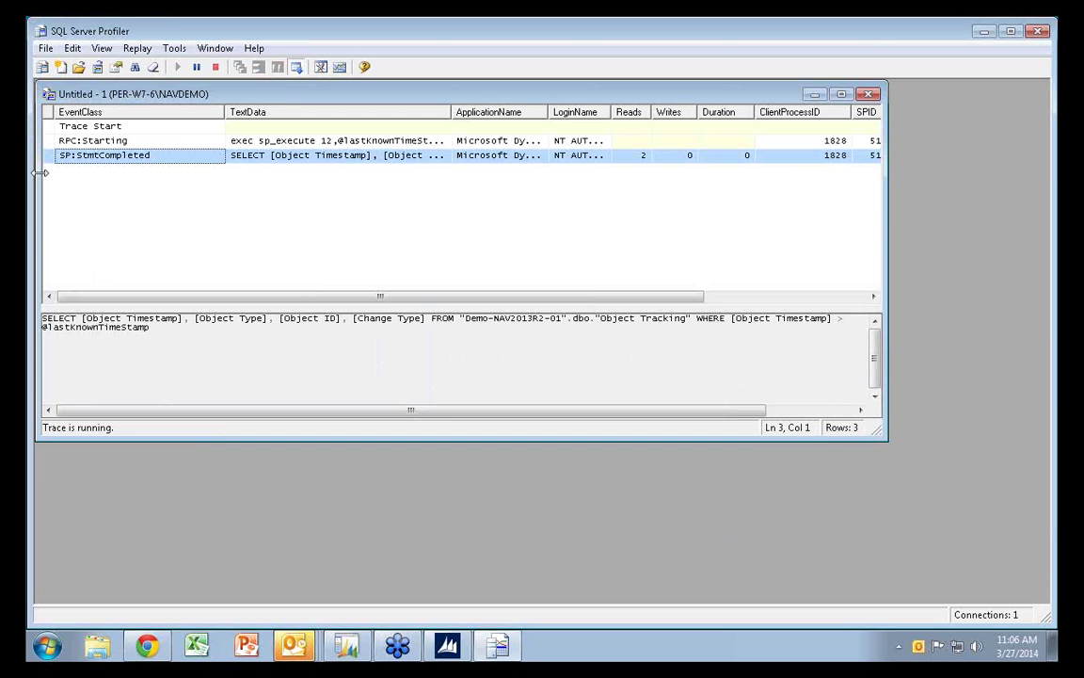
Switch to Dynamics NAV and open the Customers list of the Sales area under Sales & Marketing
left_click(455, 649)
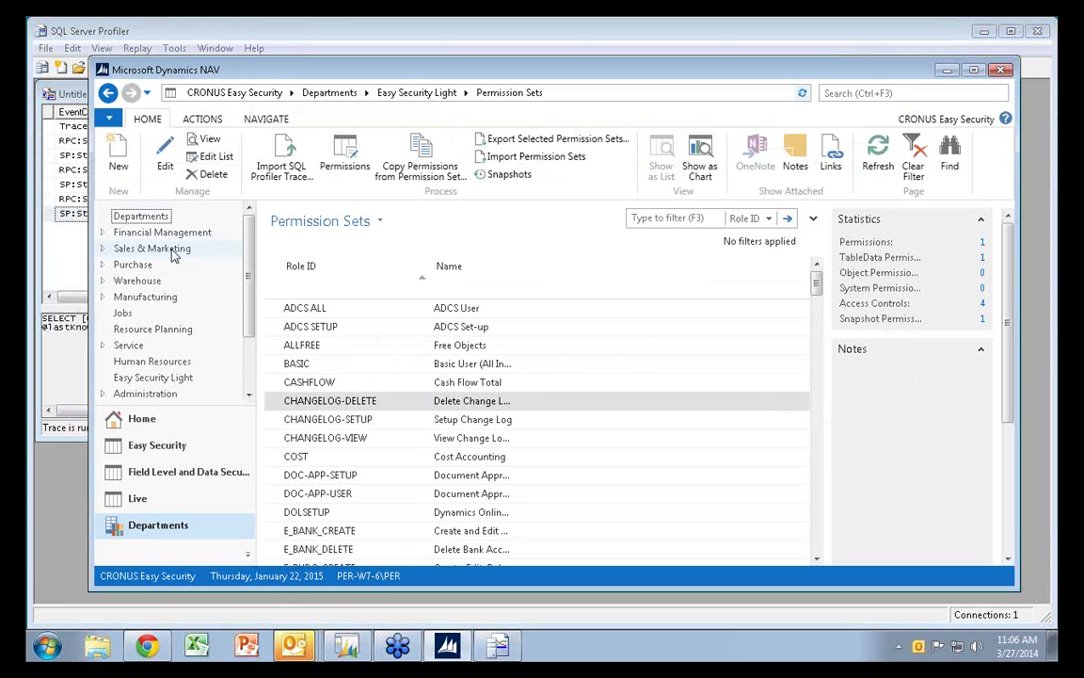
left_click(174, 251)
left_click(320, 200)
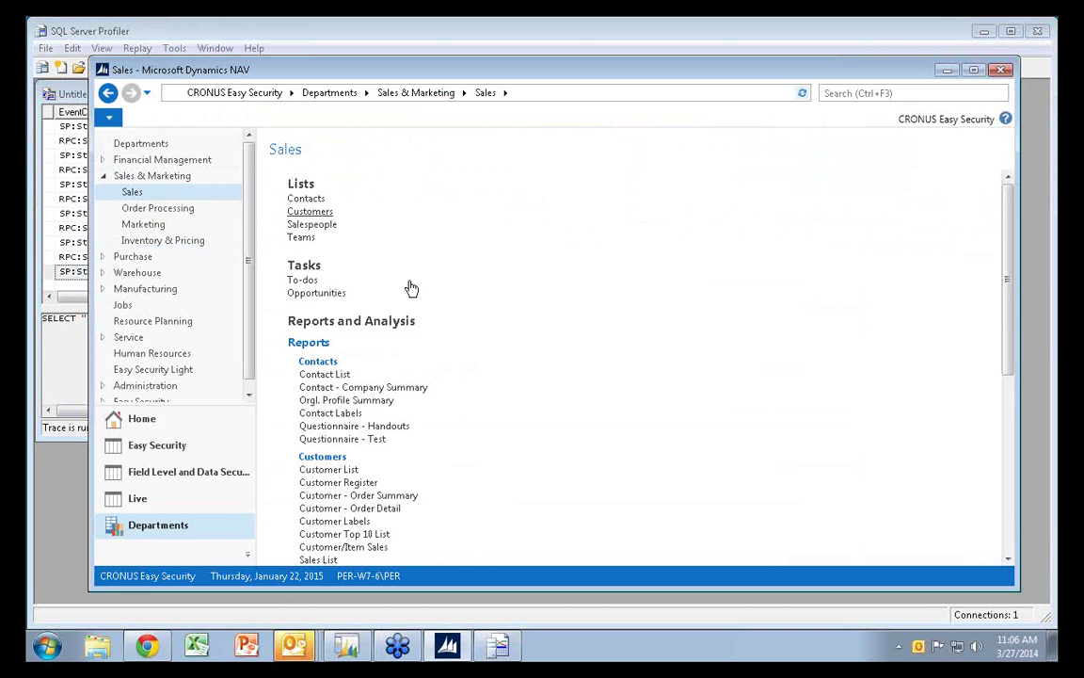
left_click(307, 211)
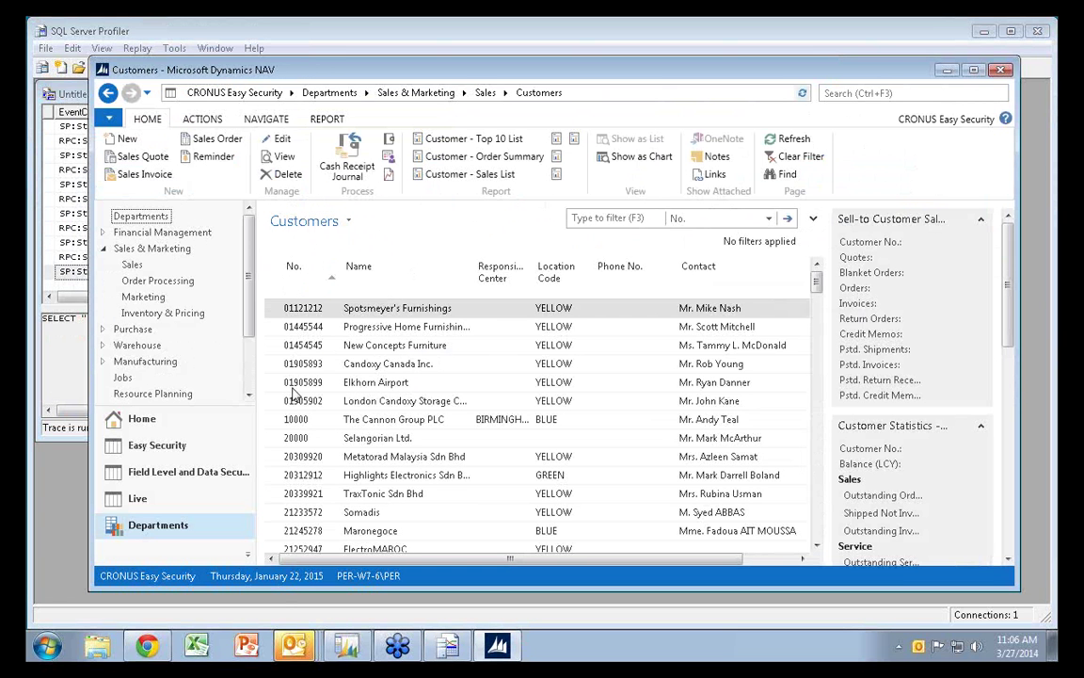
Enter a suite number as the second address line on The Cannon Group PLC's customer card and close the card
double_click(275, 423)
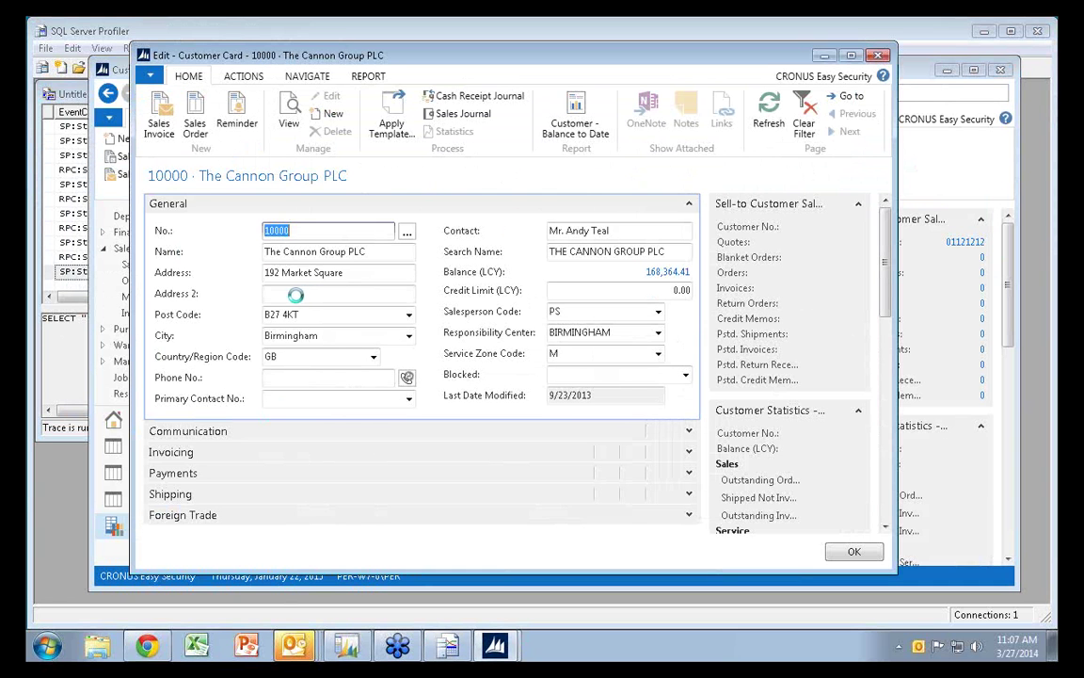
left_click(295, 296)
type("Sui")
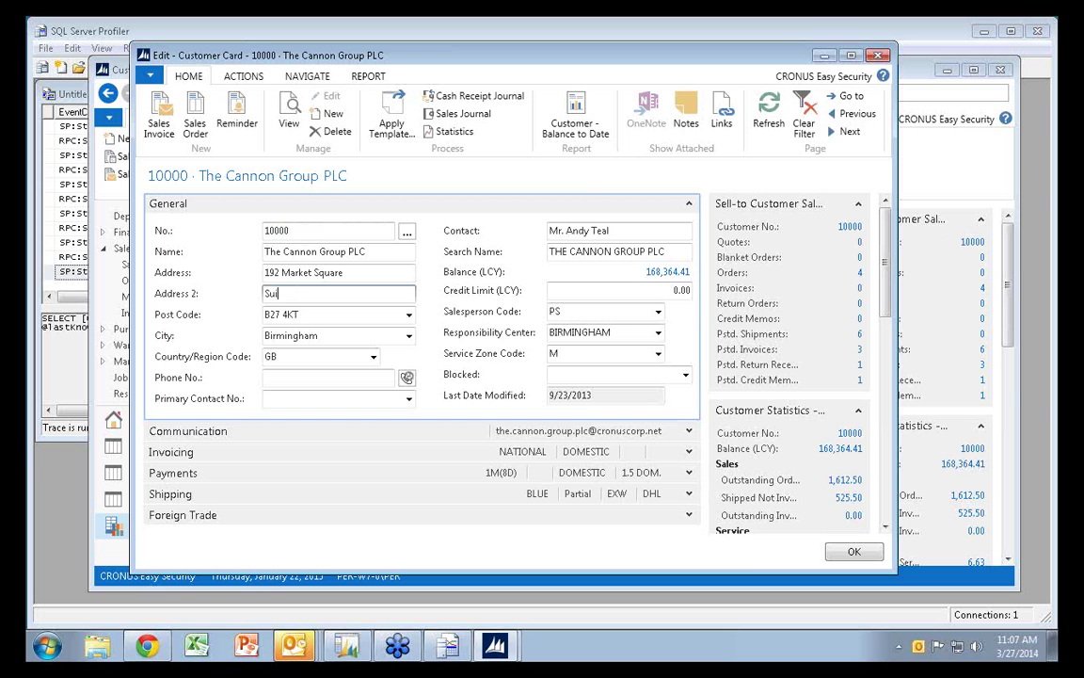
type("te 120")
key("Tab")
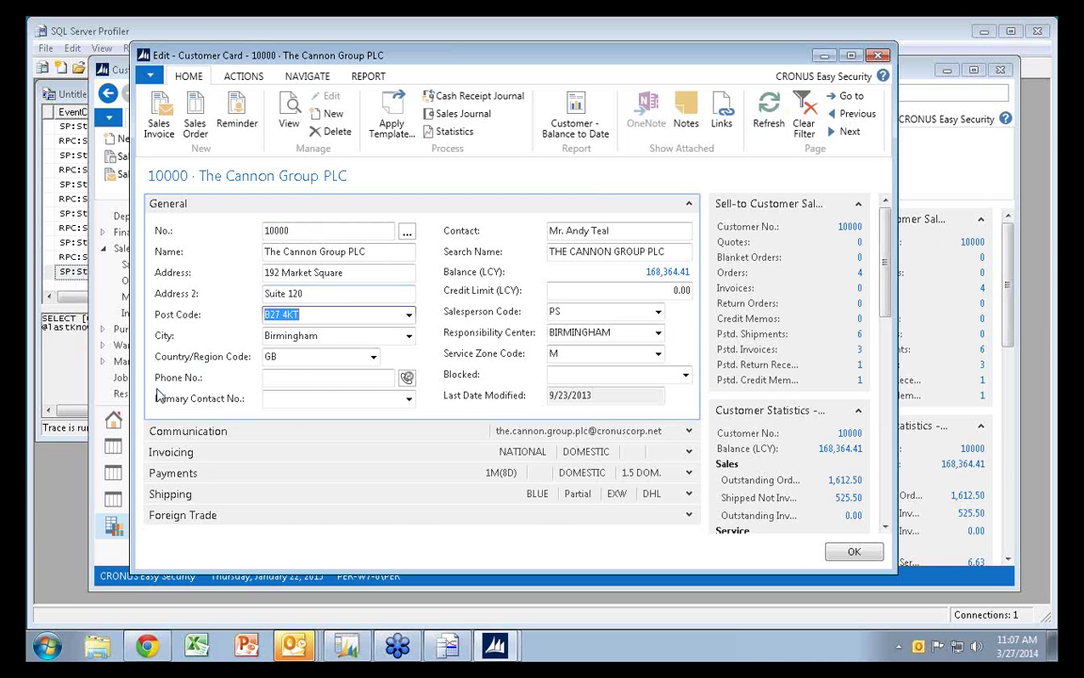
key("Escape")
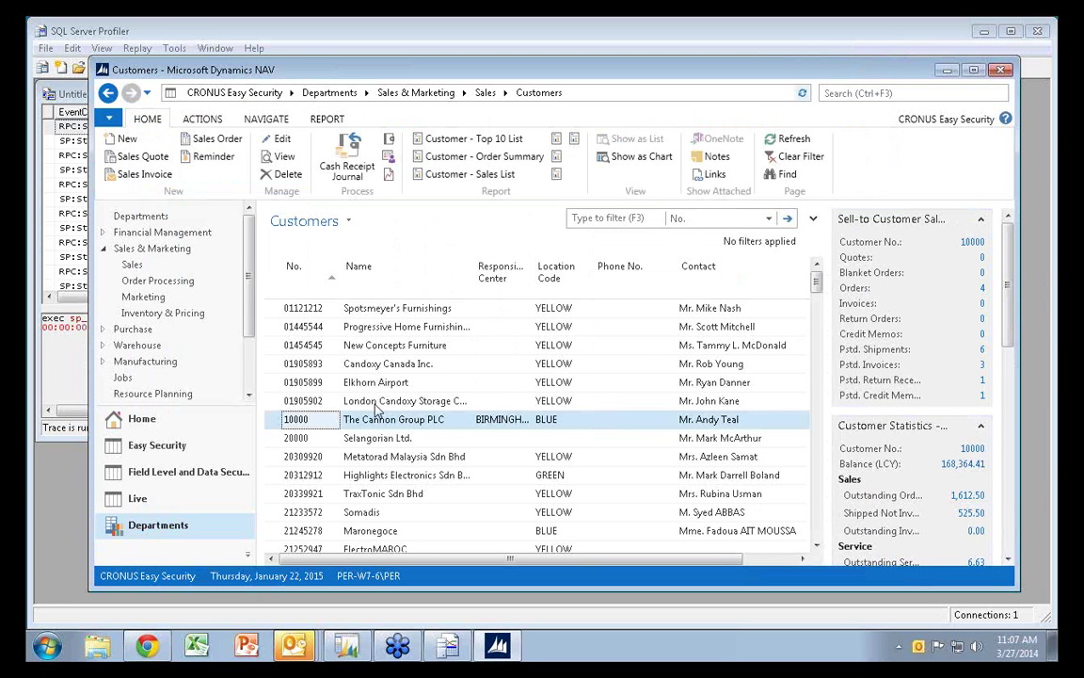
Switch to SQL Server Profiler, stop the running trace and save it as a trace XML file named Edit Customer
left_click(66, 435)
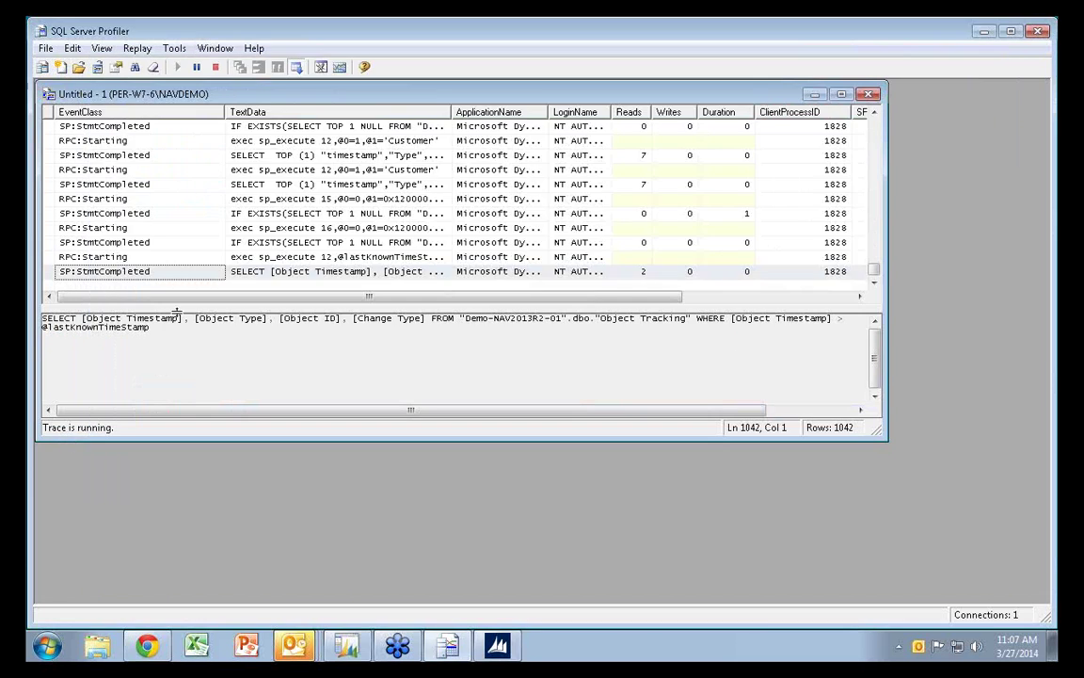
left_click(216, 68)
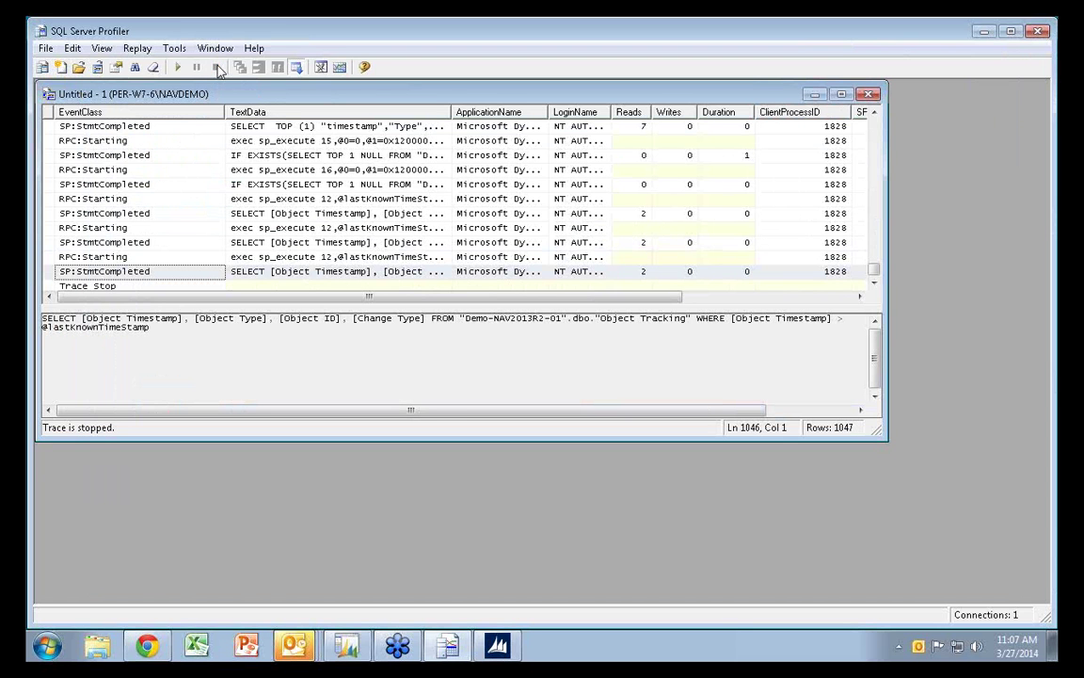
left_click(45, 48)
mouse_move(104, 145)
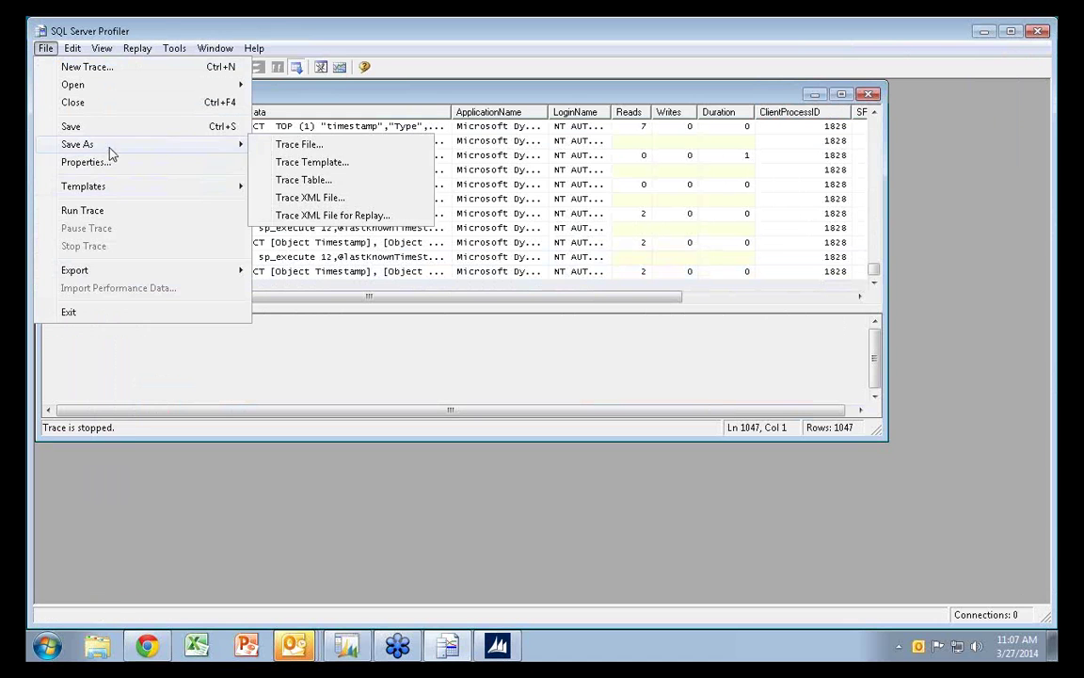
left_click(291, 195)
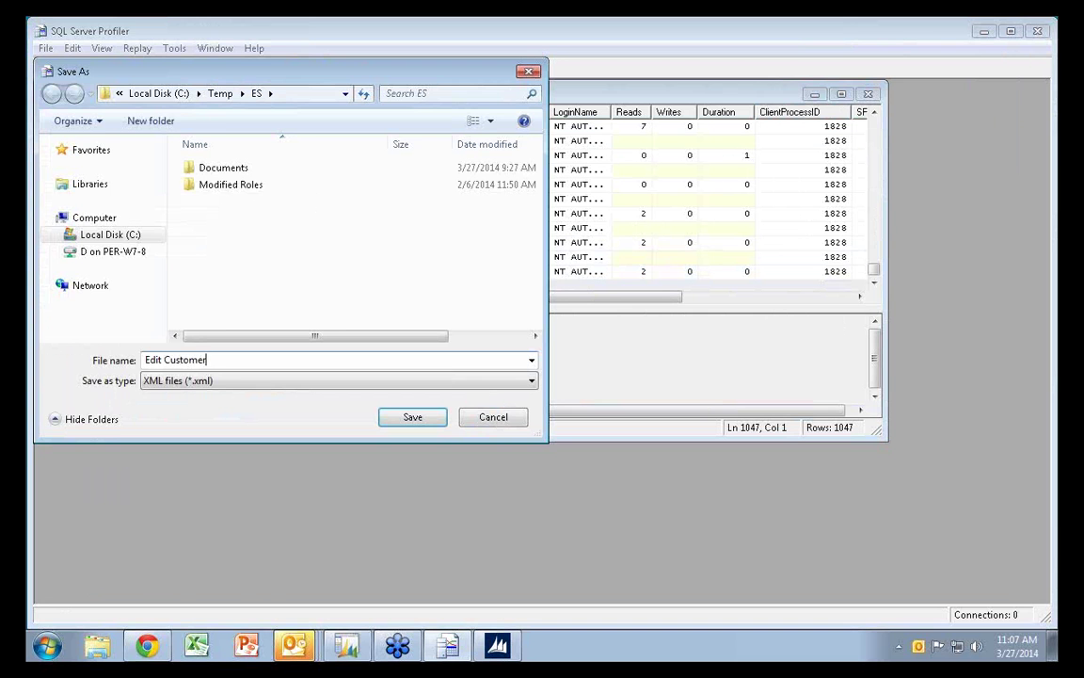
key("Return")
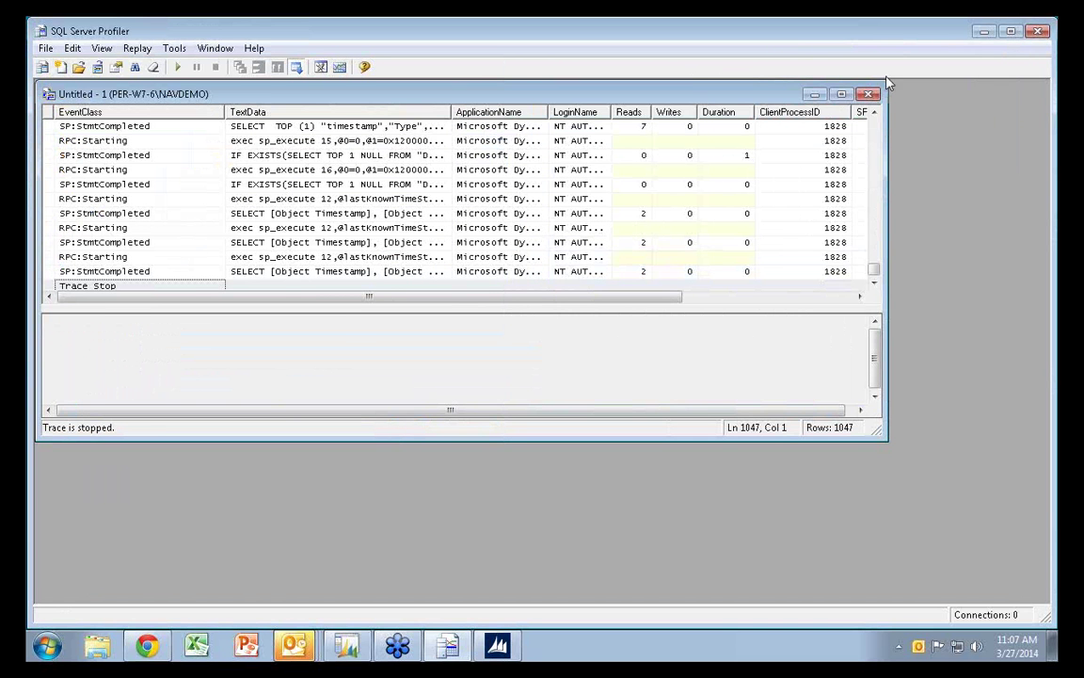
Switch to Dynamics NAV, open the Easy Security Light Permission Sets list and create a permission set with Role ID EDIT CUSTOMER
left_click(981, 31)
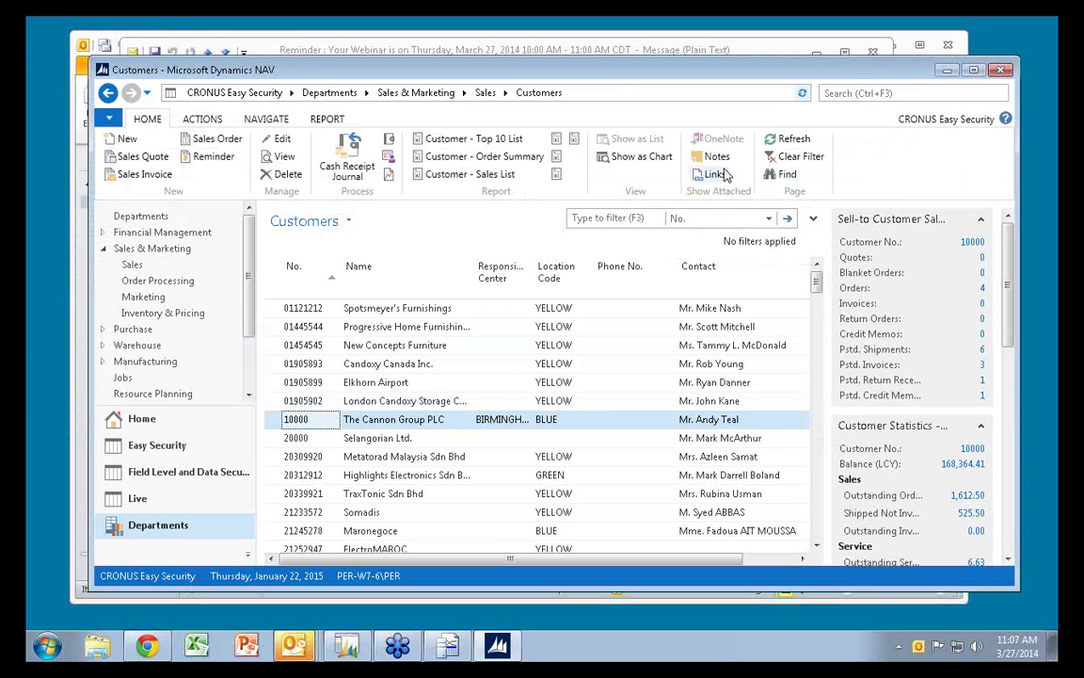
scroll(224, 354, "down", 3)
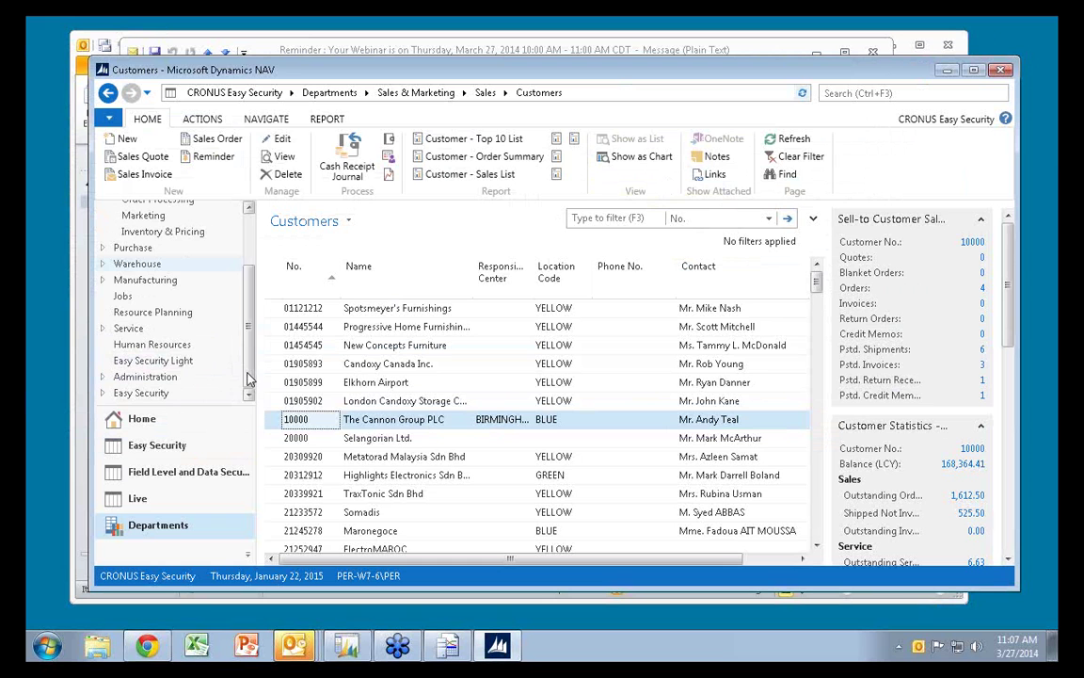
left_click(154, 360)
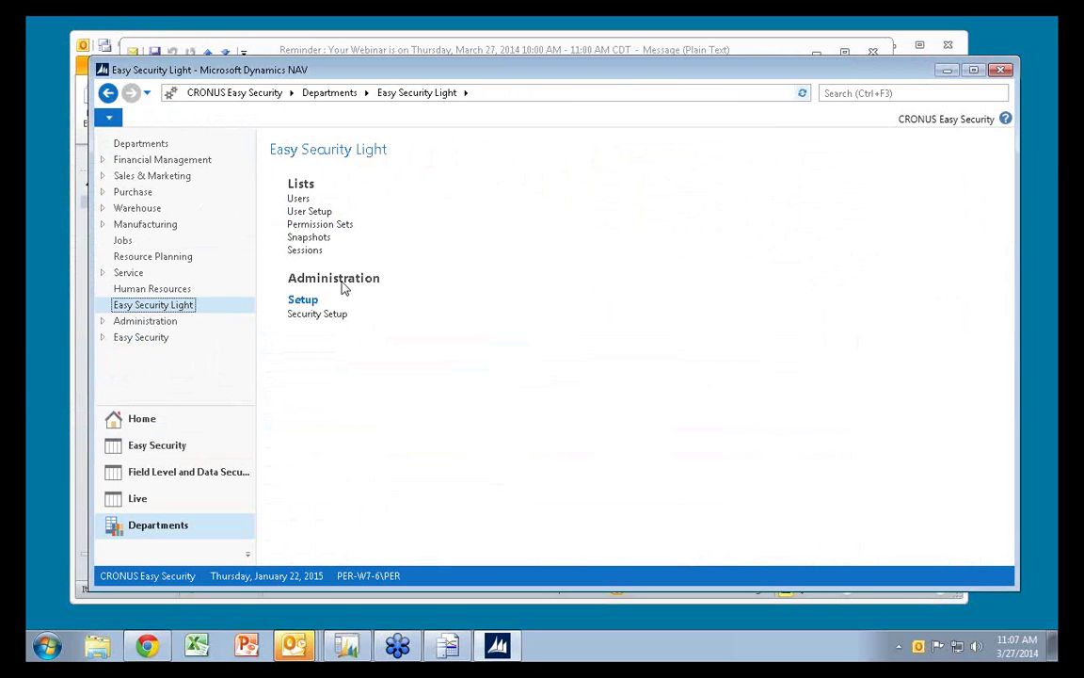
left_click(316, 224)
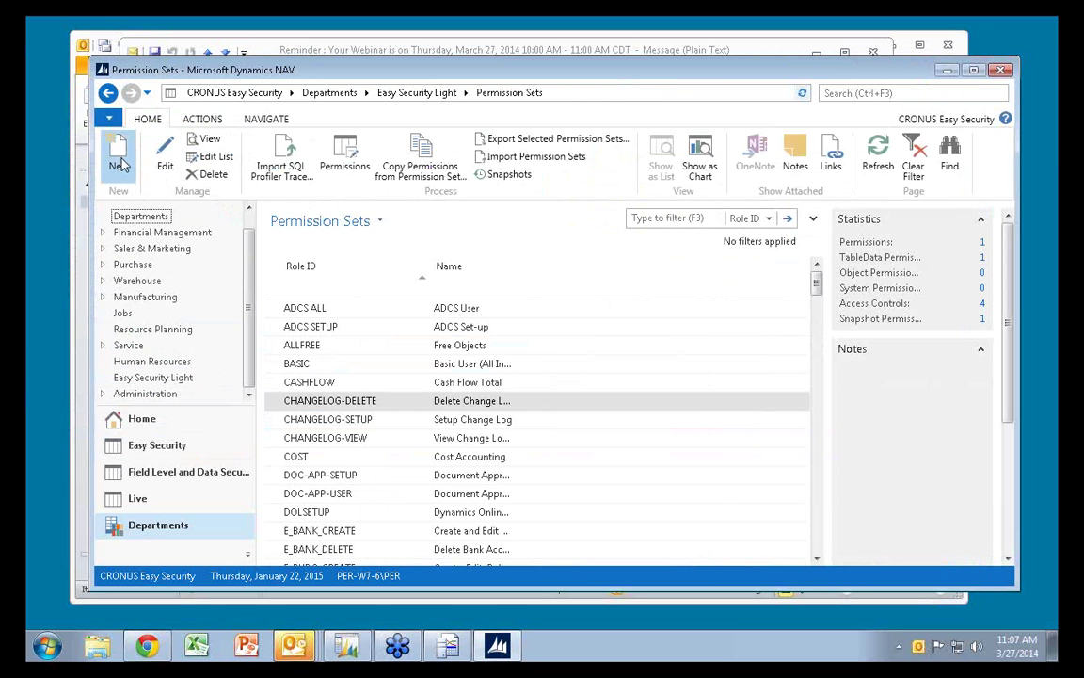
left_click(117, 160)
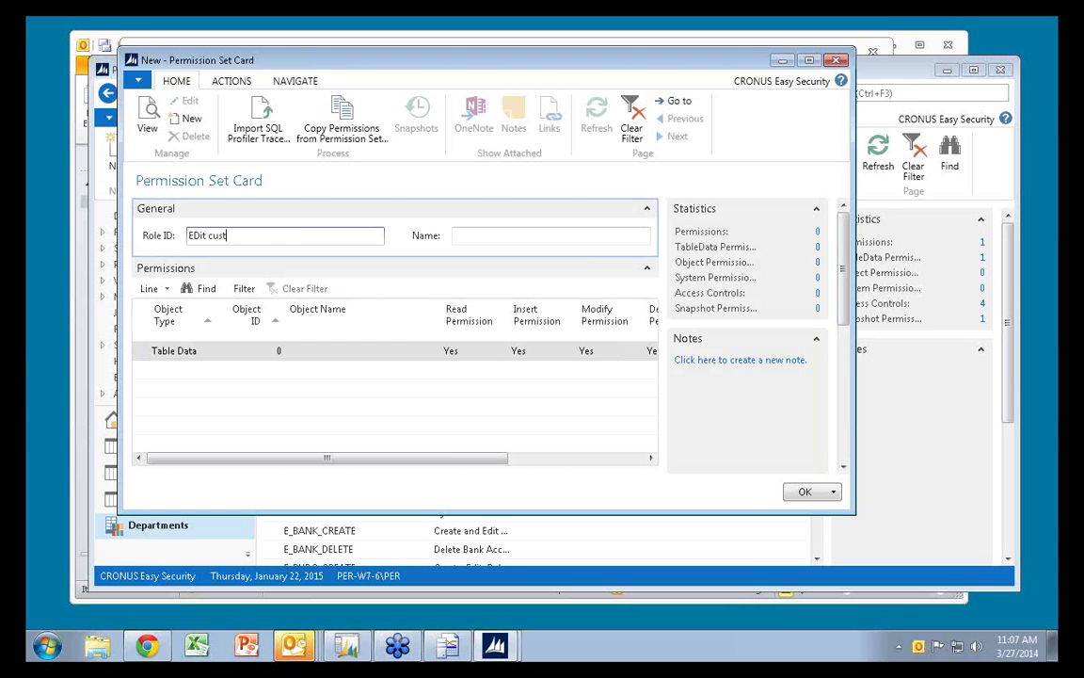
key("Tab")
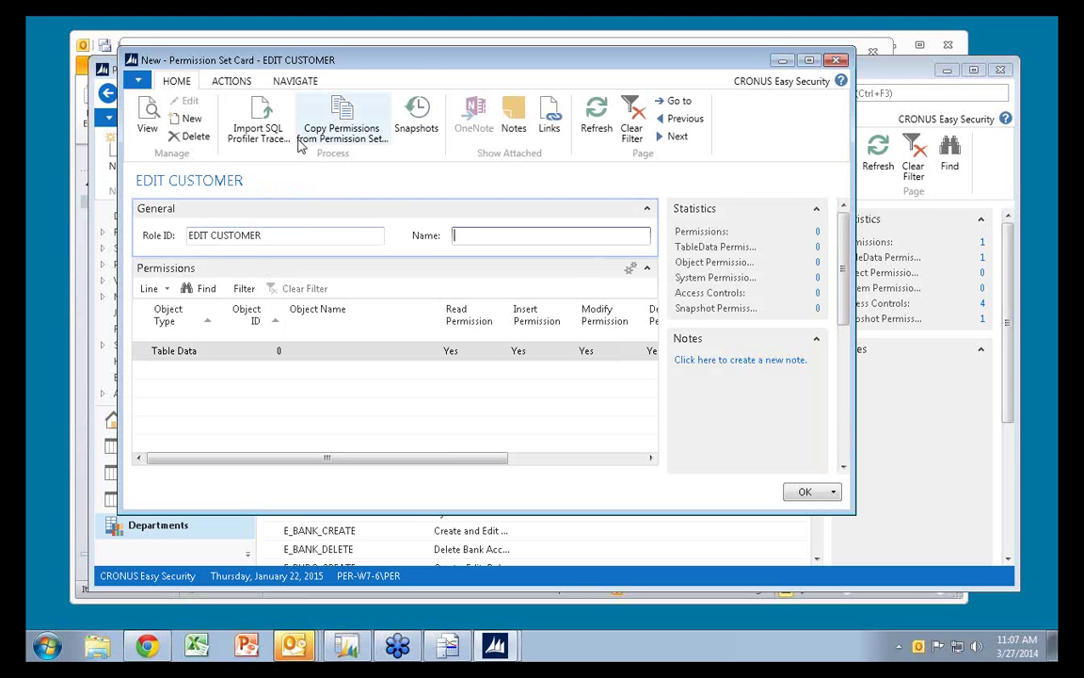
Import the SQL Profiler trace file Edit Customer.xml into the EDIT CUSTOMER permission set, allowing the external file dialog component for this client session
left_click(261, 131)
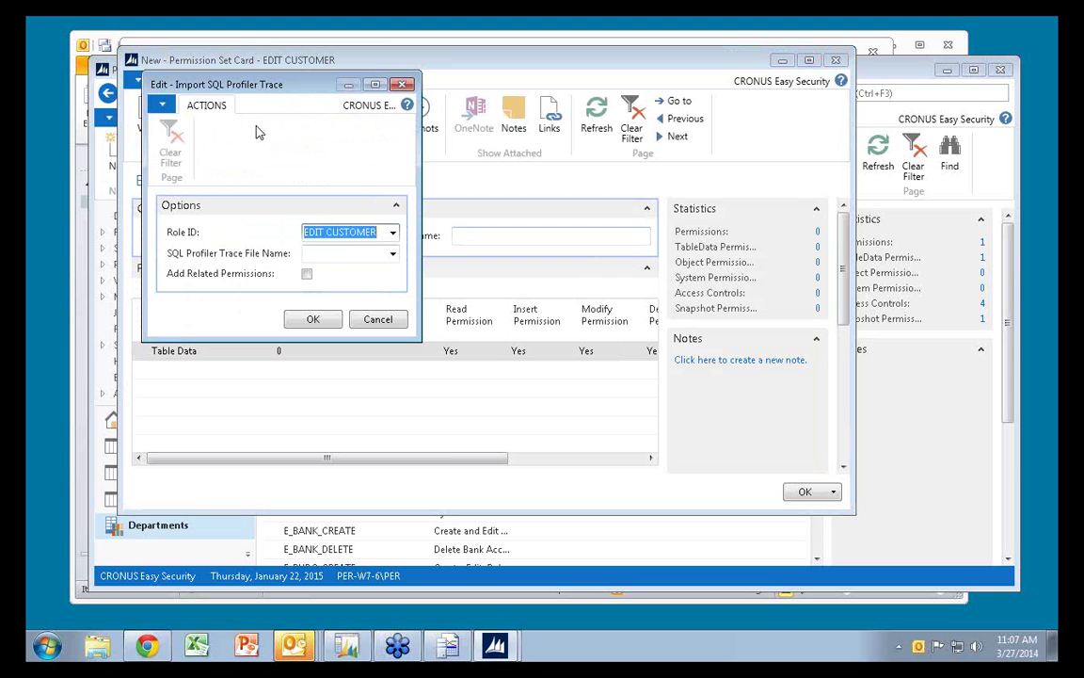
left_click(393, 253)
left_click(240, 235)
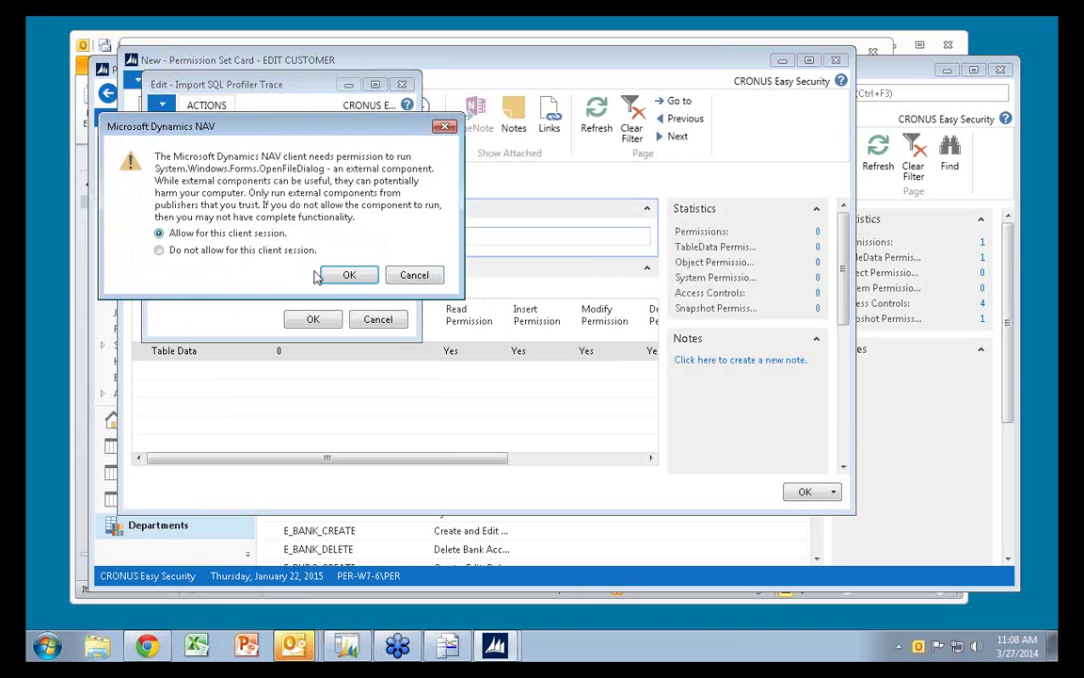
left_click(350, 274)
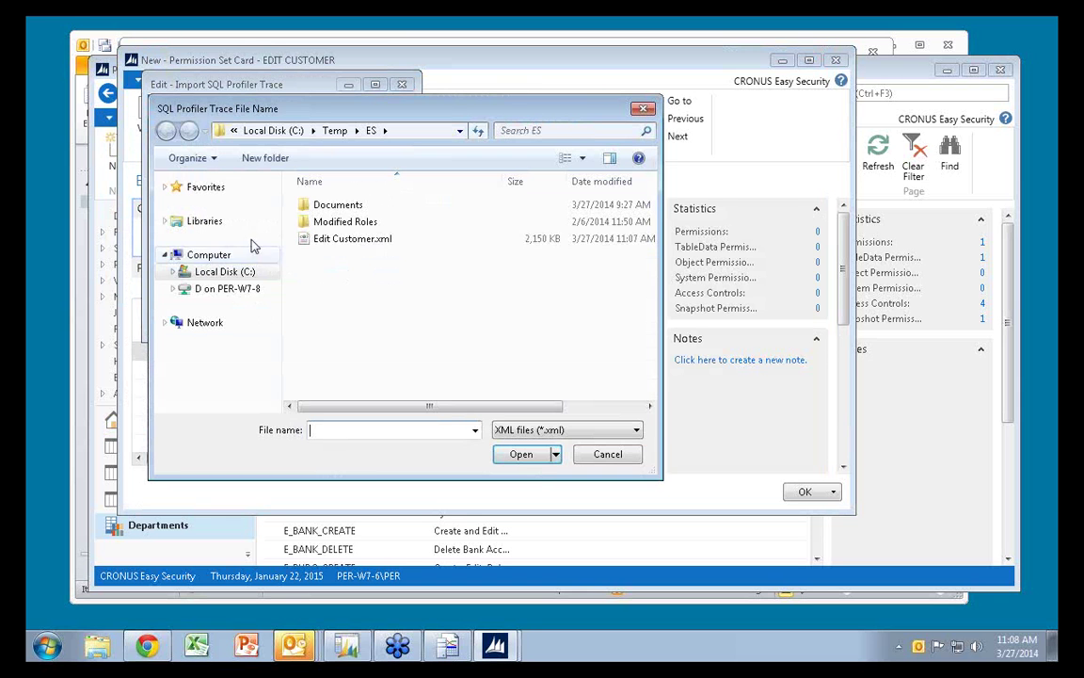
left_click(344, 239)
left_click(522, 455)
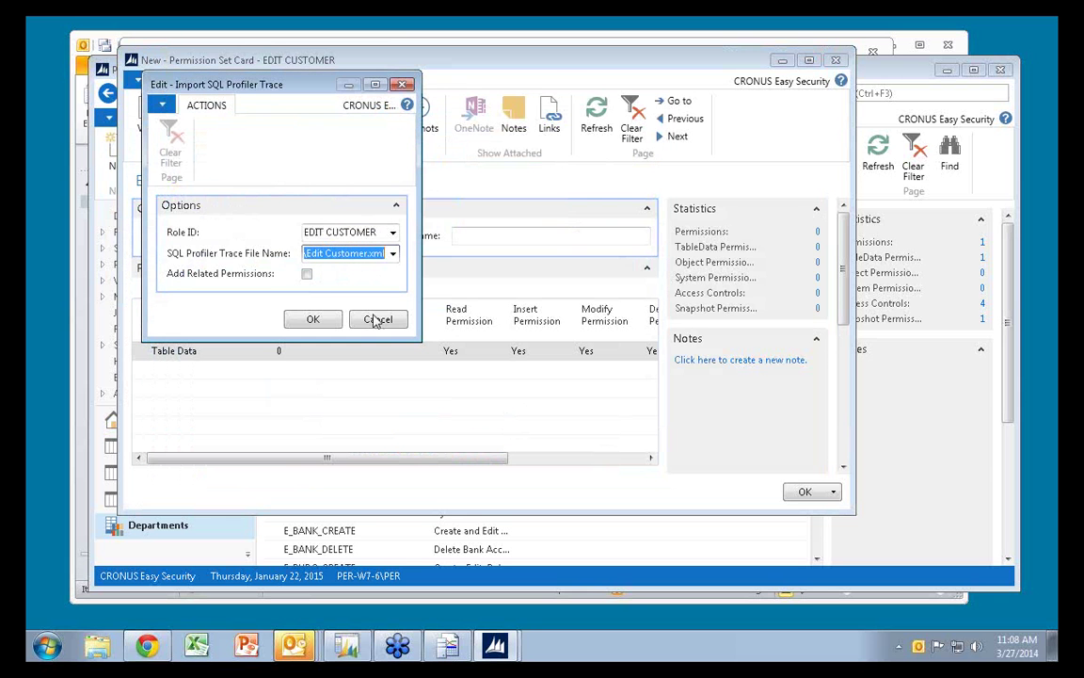
left_click(313, 320)
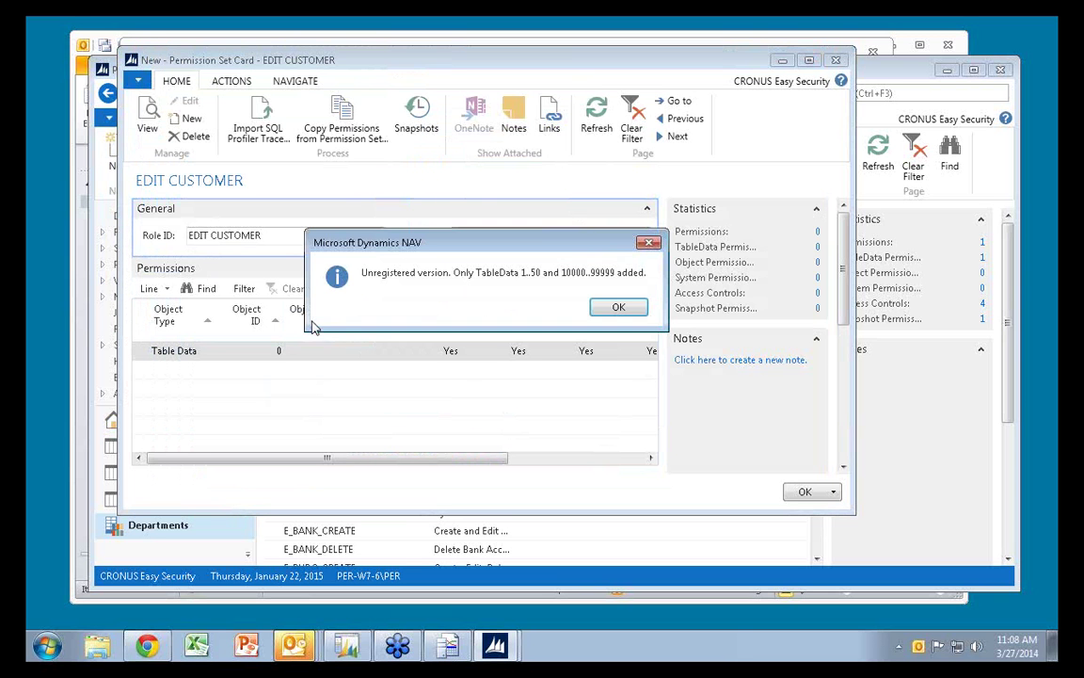
left_click(618, 310)
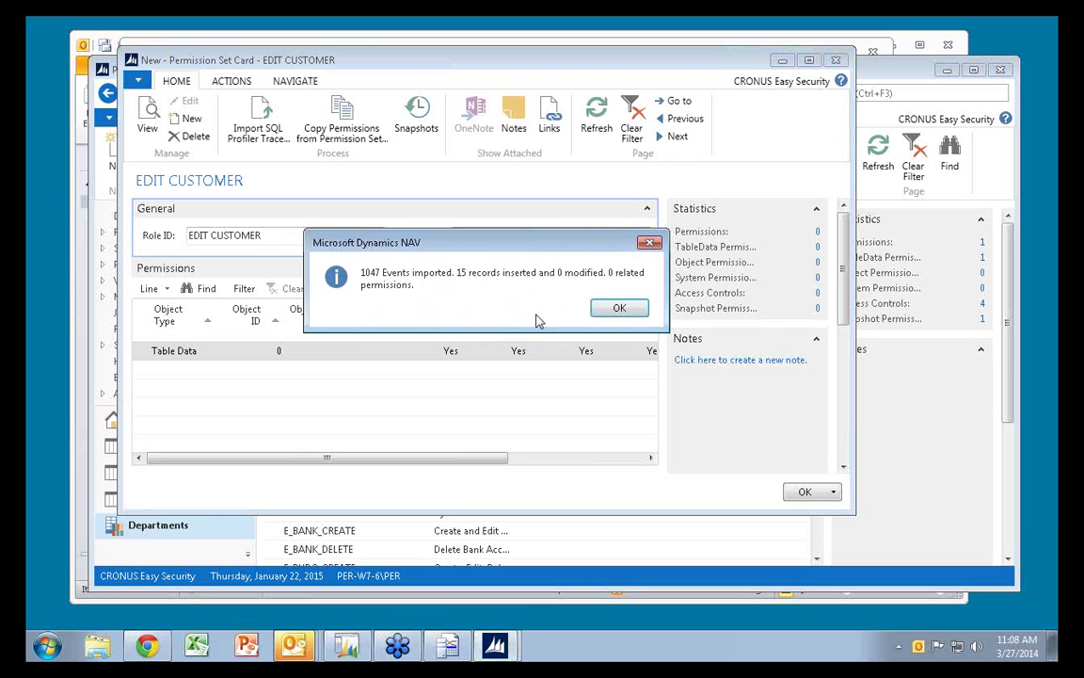
left_click(619, 309)
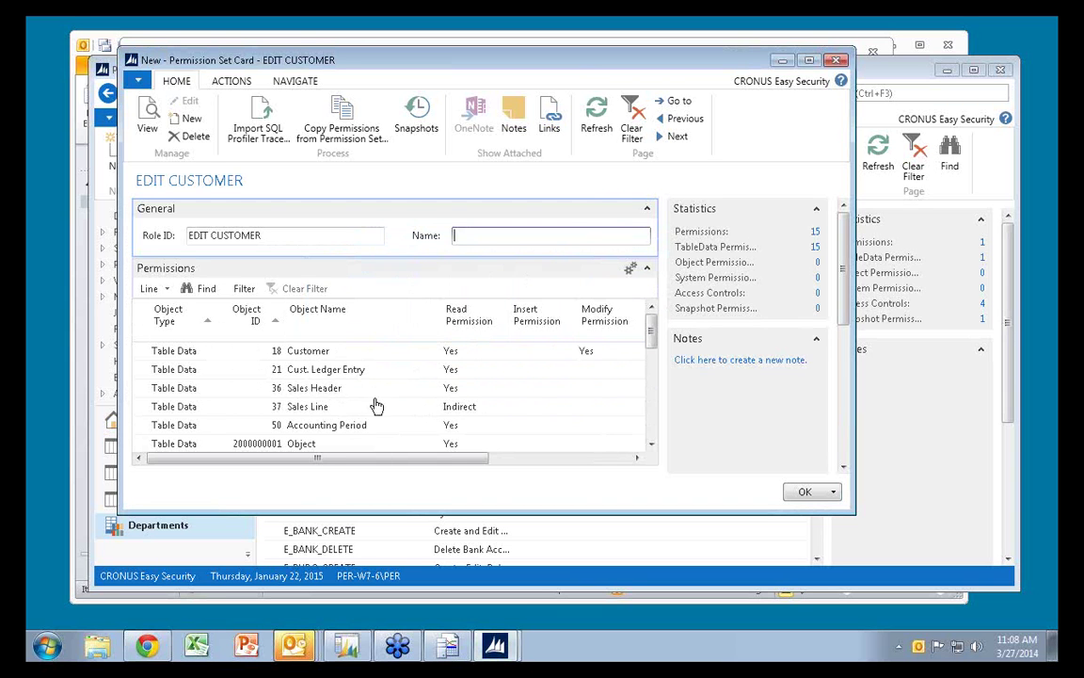
mouse_move(480, 410)
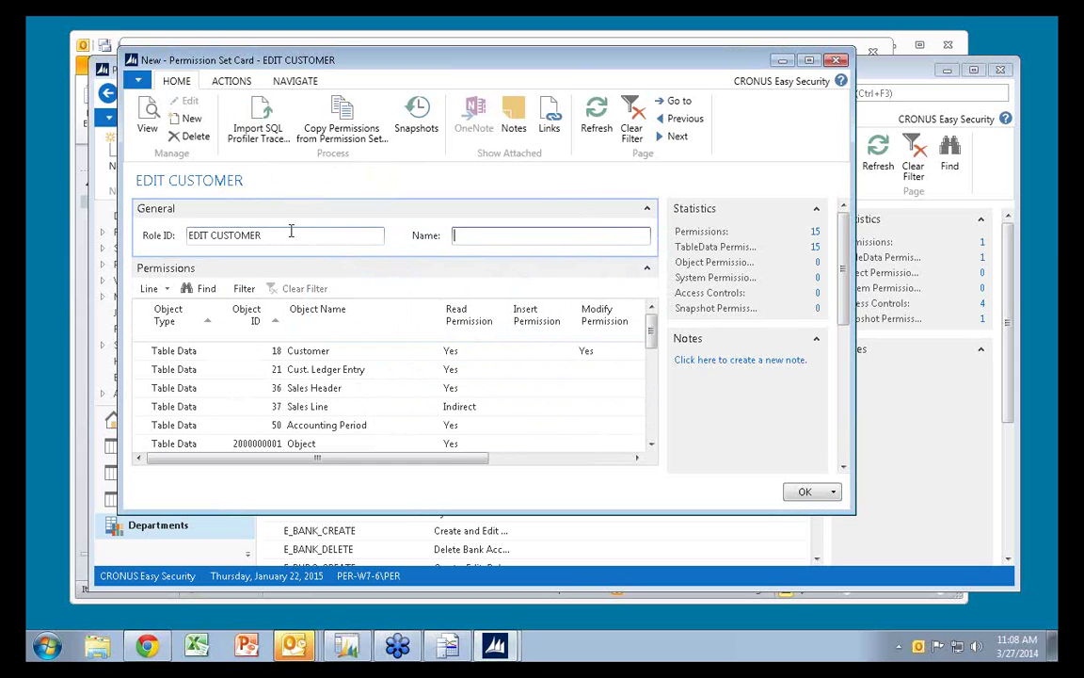
Create a permission set with Role ID EDIT CUSTOMER RELATE and import the same SQL Profiler trace with Add Related Permissions enabled
left_click(184, 119)
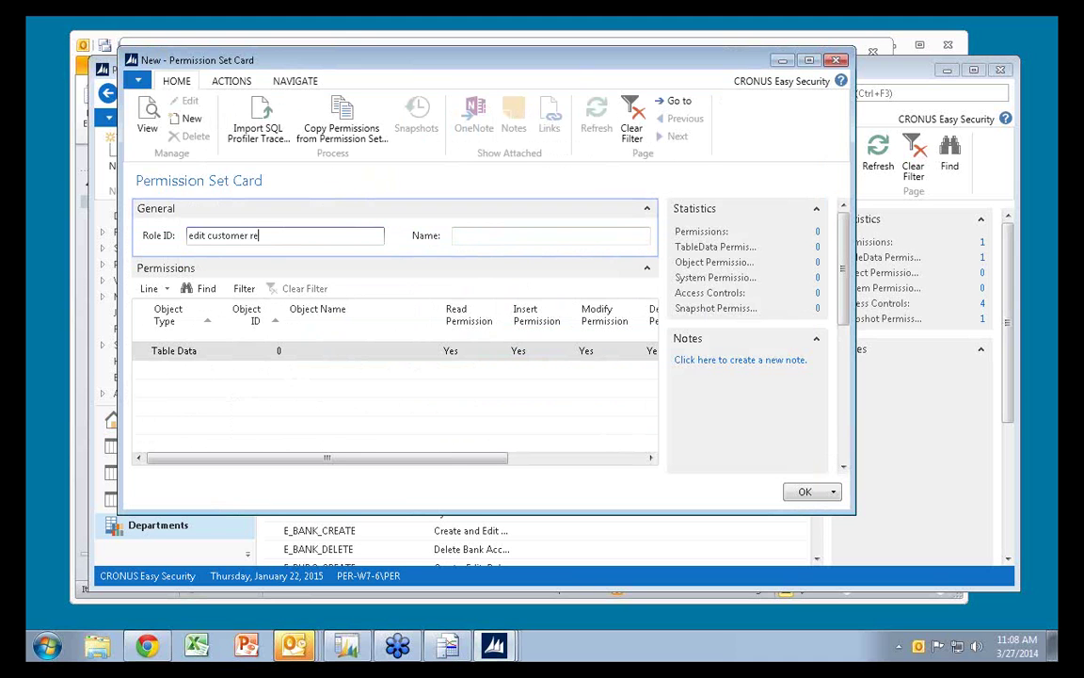
key("Tab")
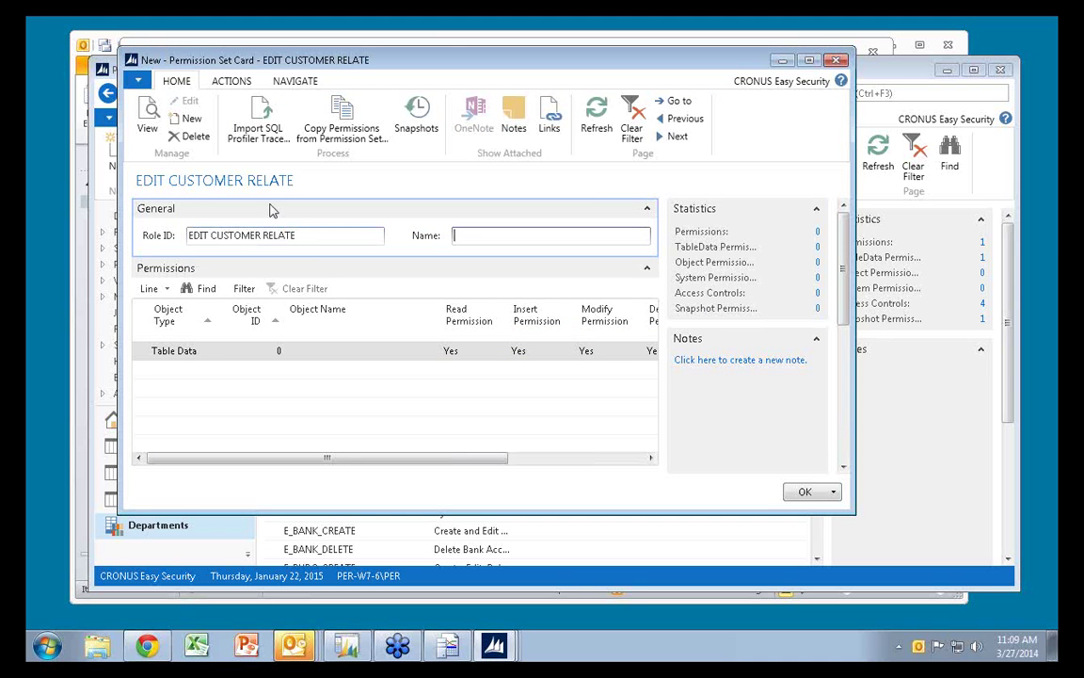
left_click(257, 115)
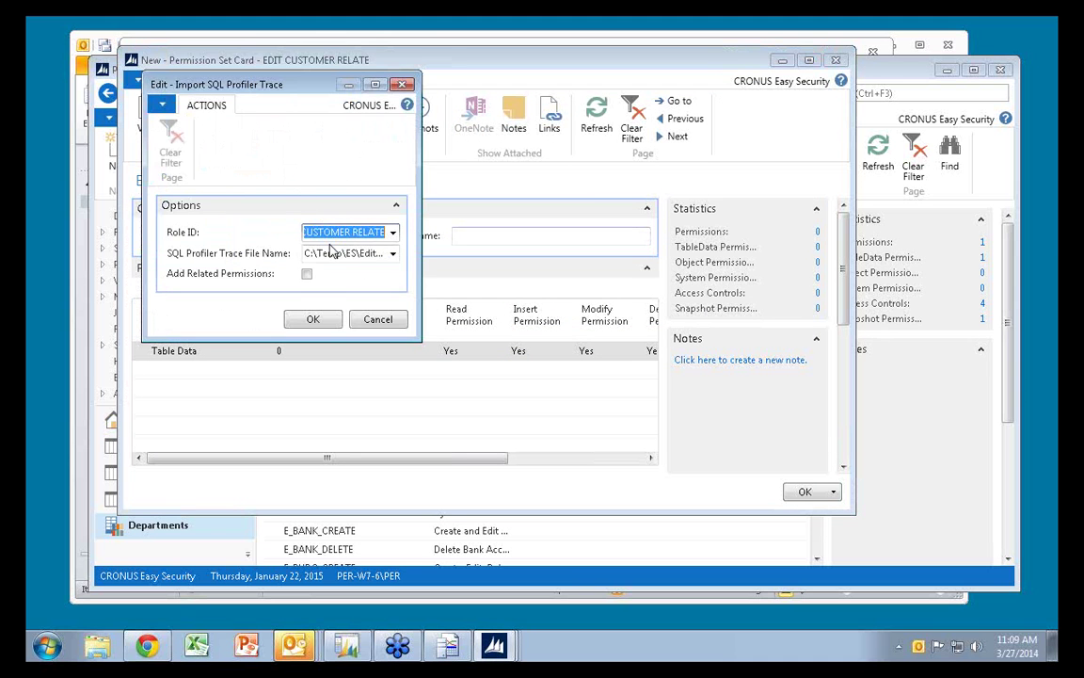
left_click(307, 272)
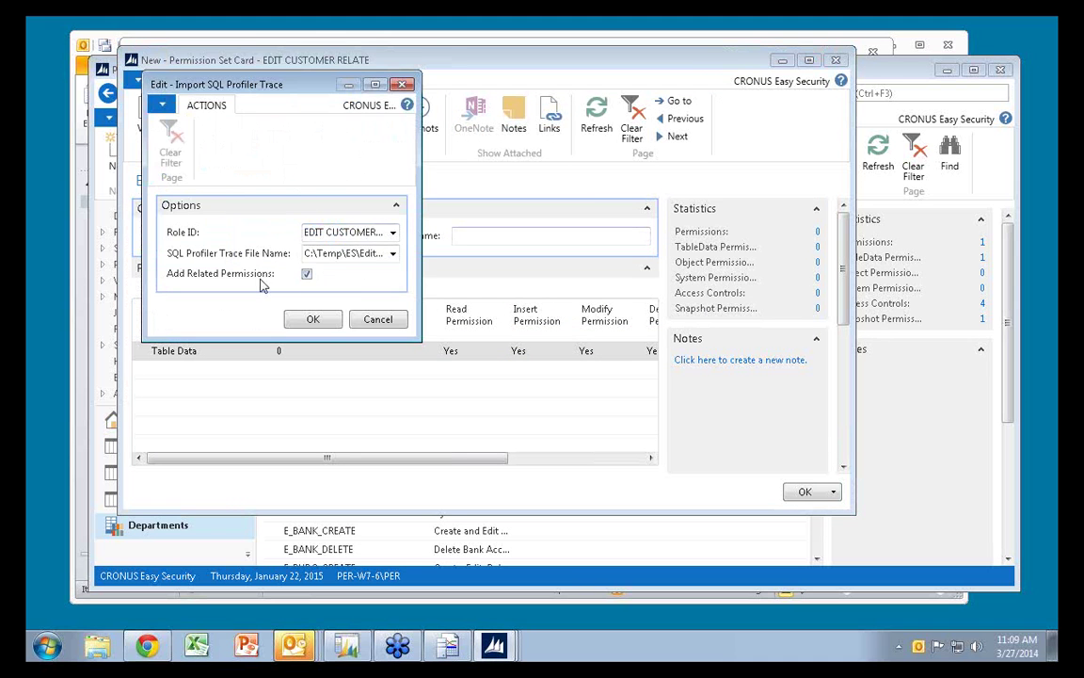
left_click(314, 321)
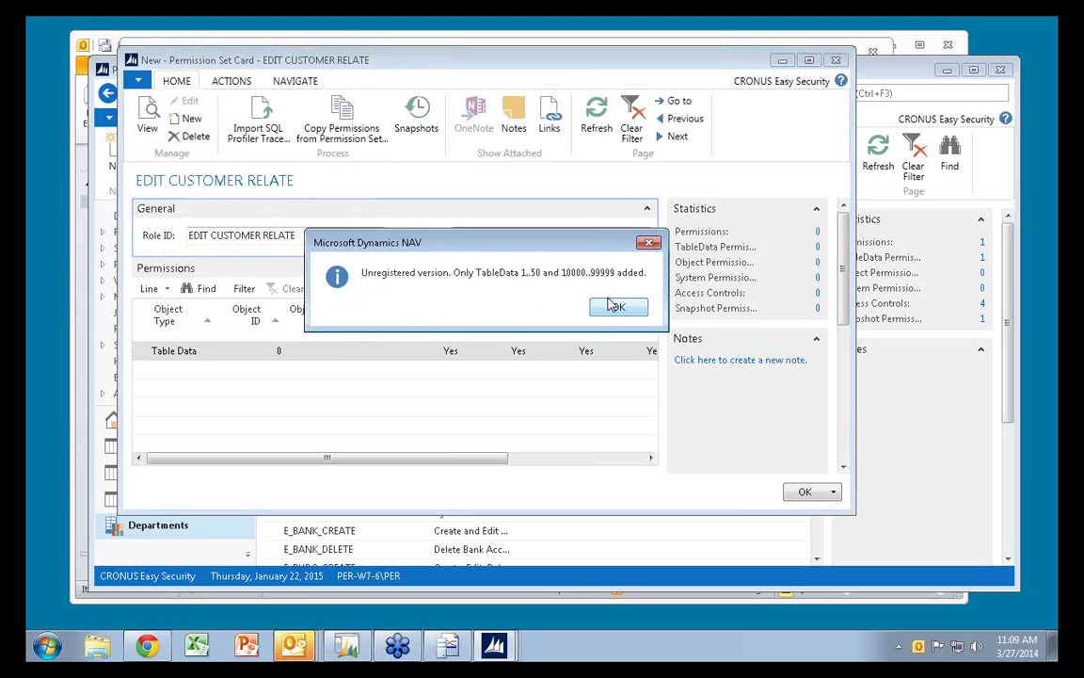
left_click(617, 309)
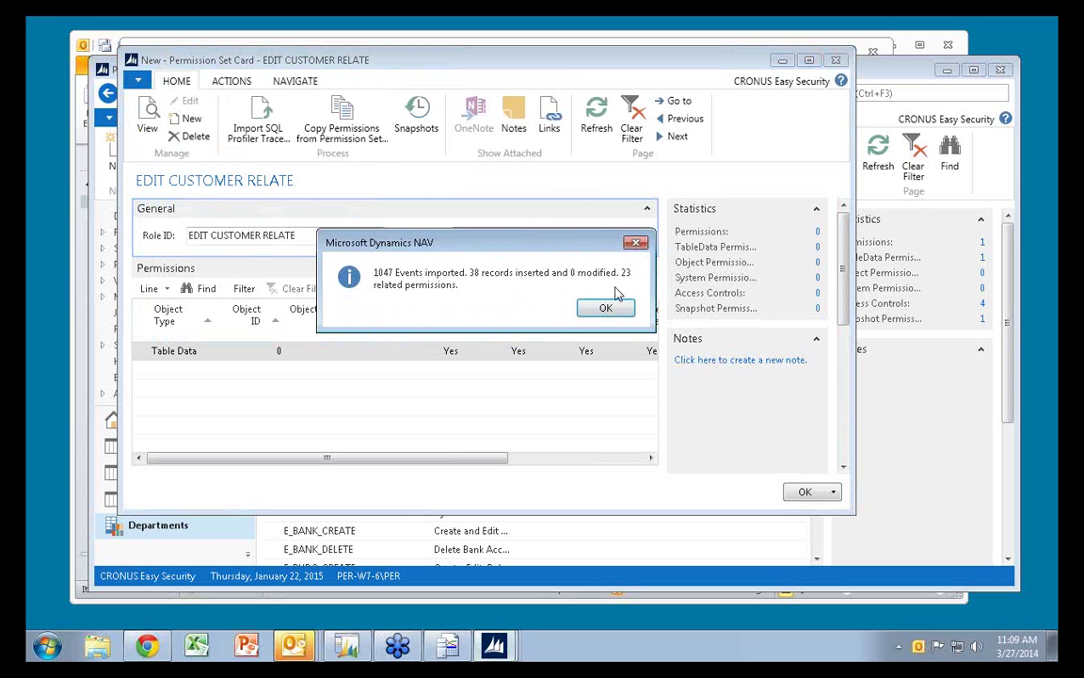
left_click(602, 316)
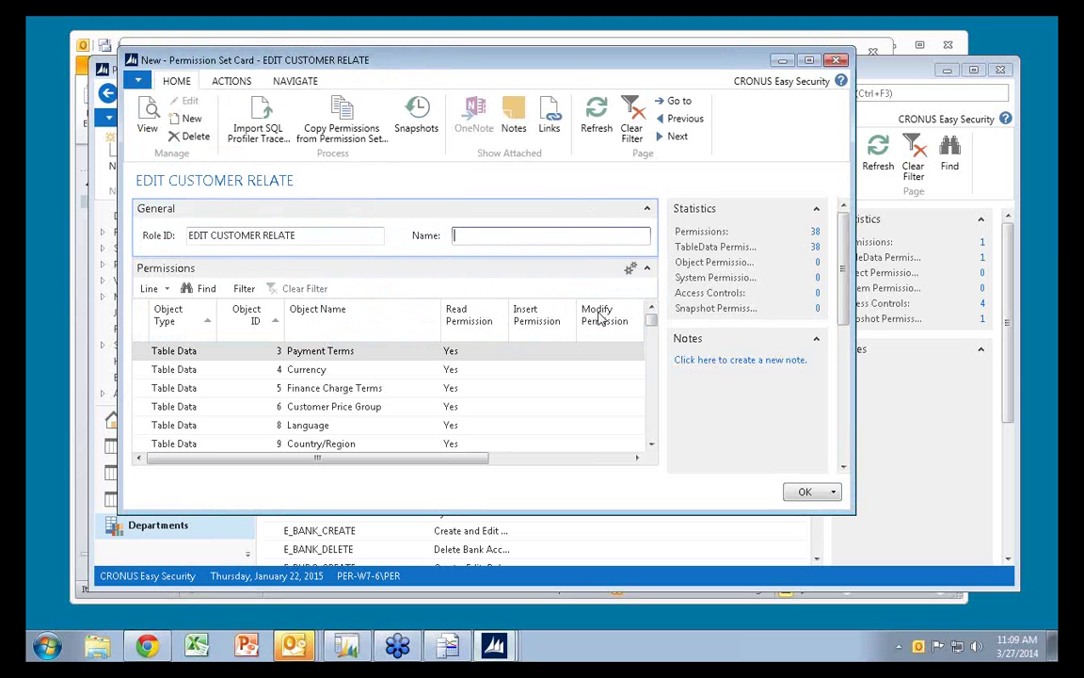
left_click(351, 429)
scroll(341, 428, "down", 2)
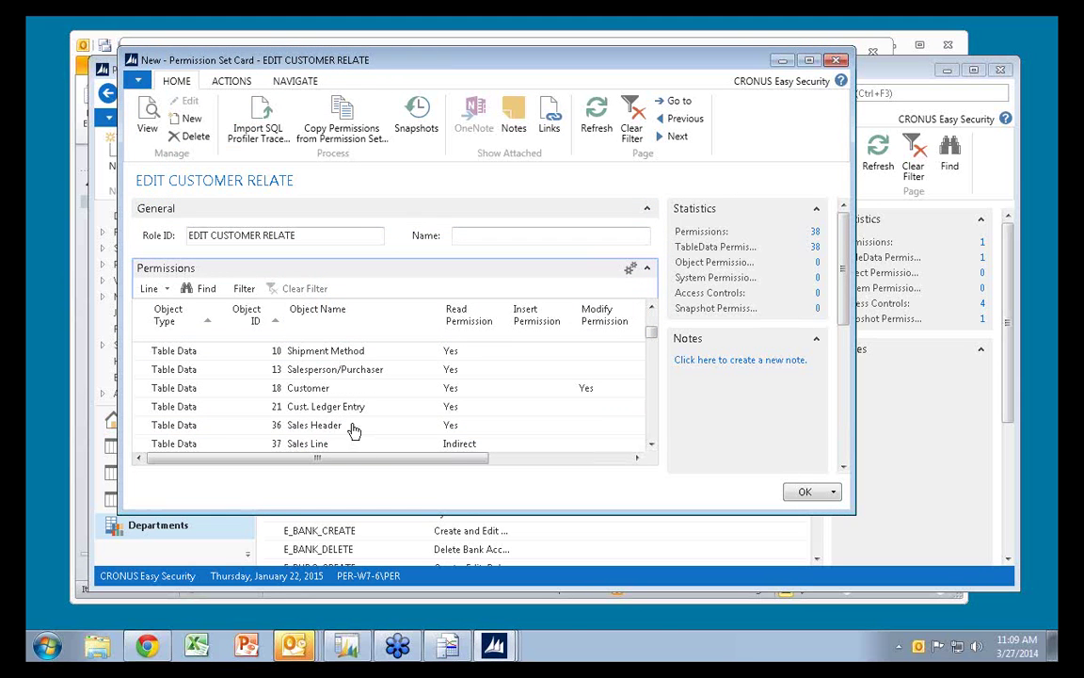
left_click(325, 389)
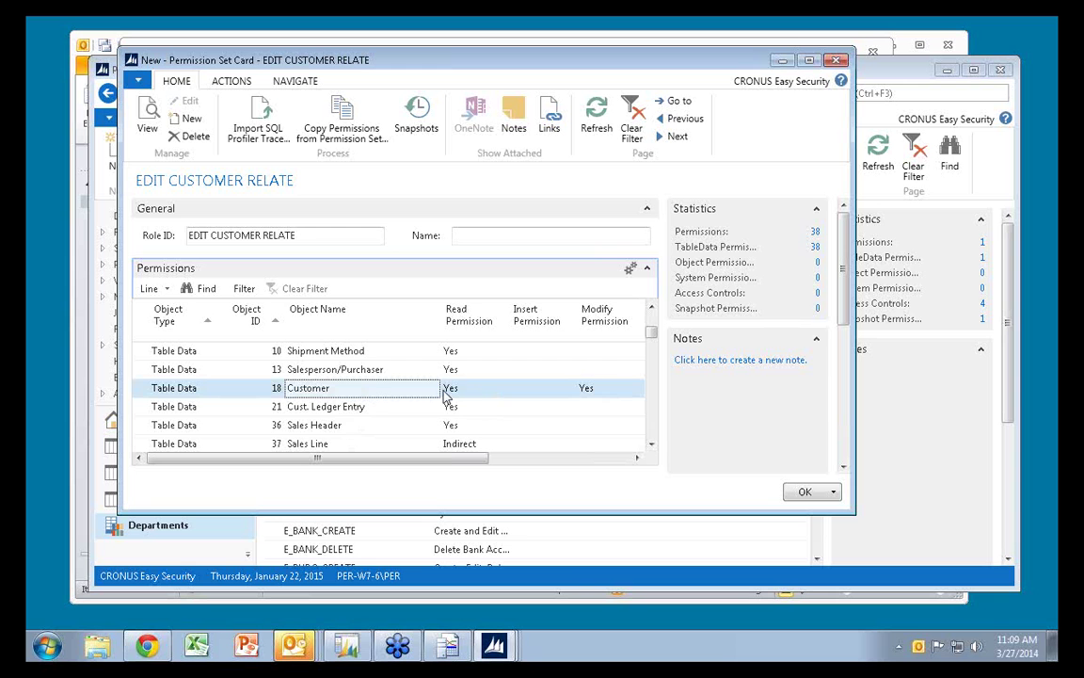
scroll(450, 395, "up", 2)
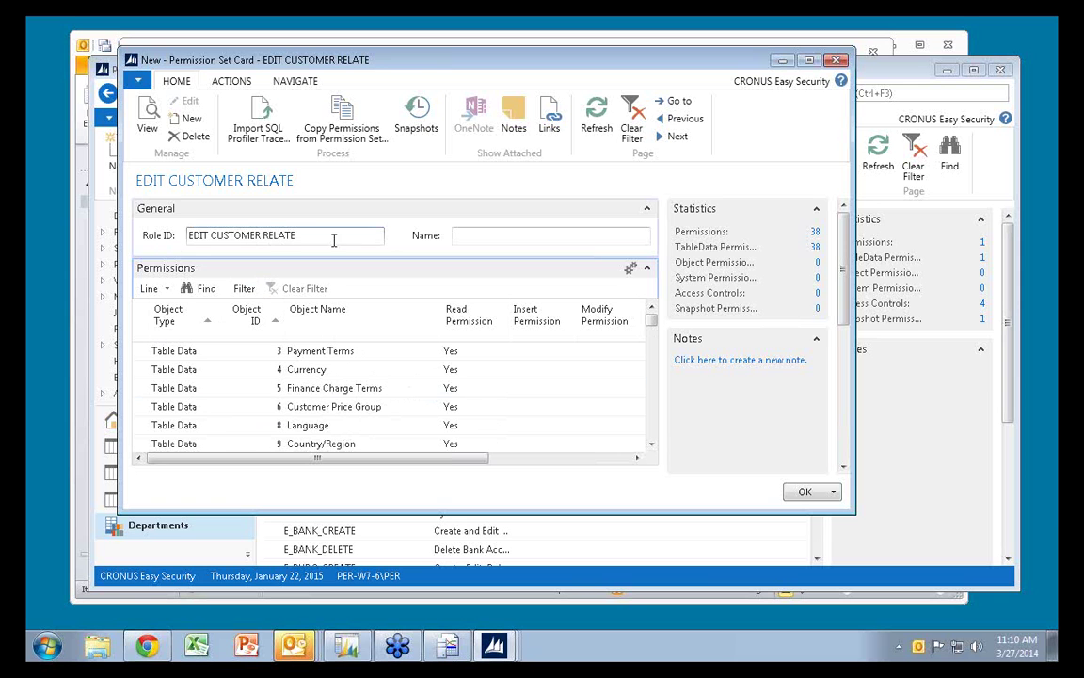
Create another permission set with Role ID EDIT CUSTOMER MANAUA
left_click(181, 117)
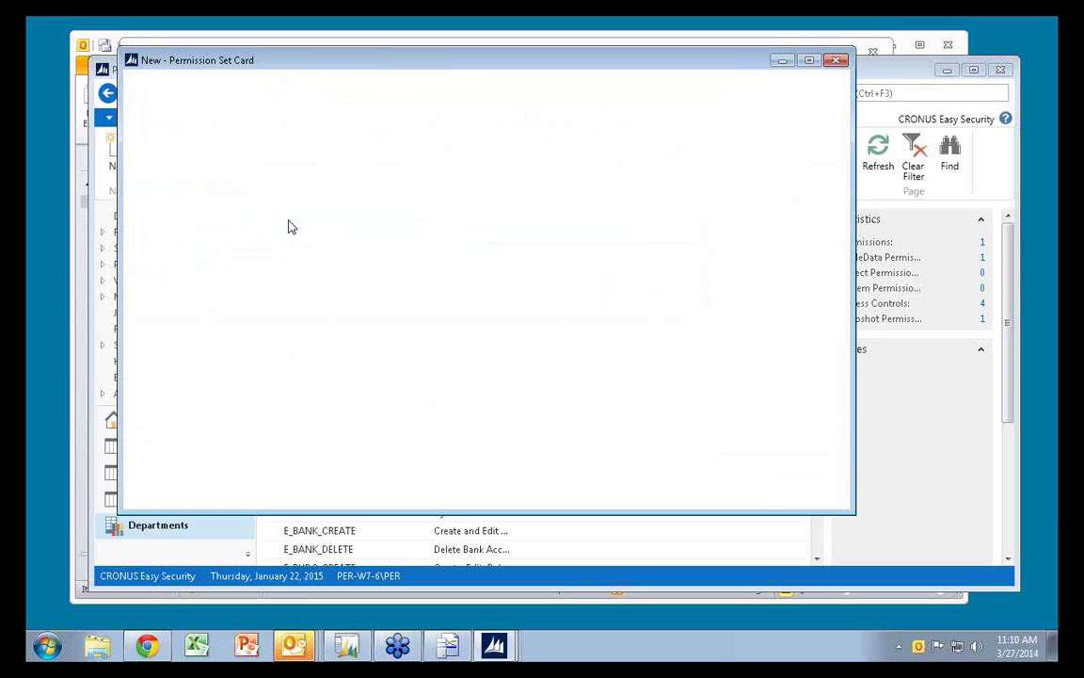
type("e")
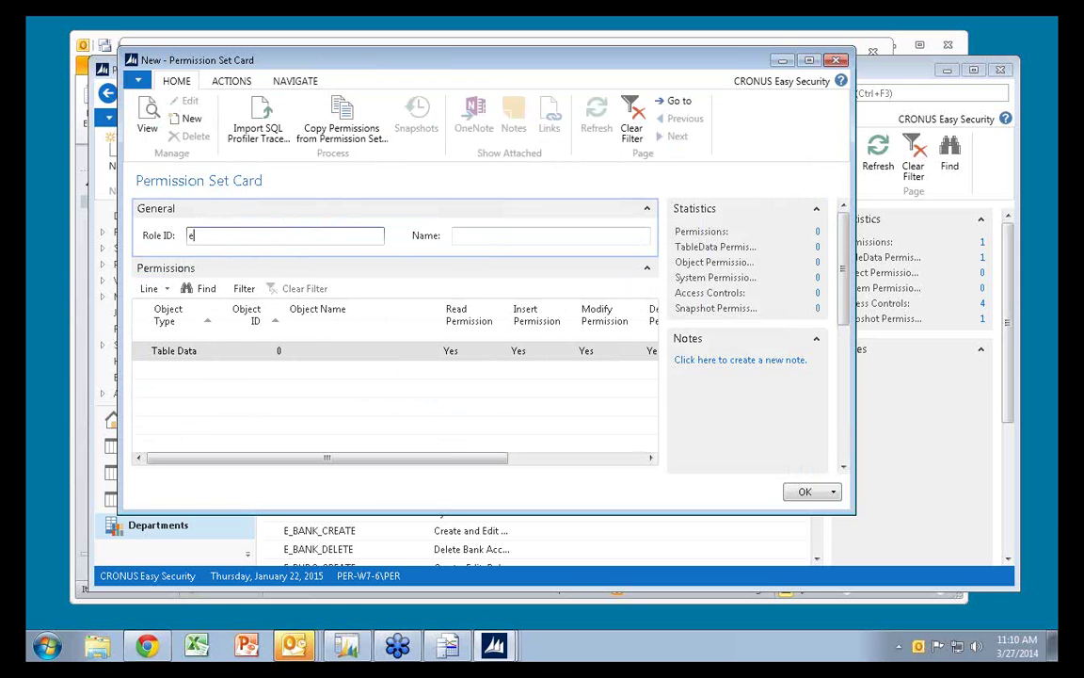
type("dit customer manaul")
key("BackSpace")
key("BackSpace")
type("ua")
key("Tab")
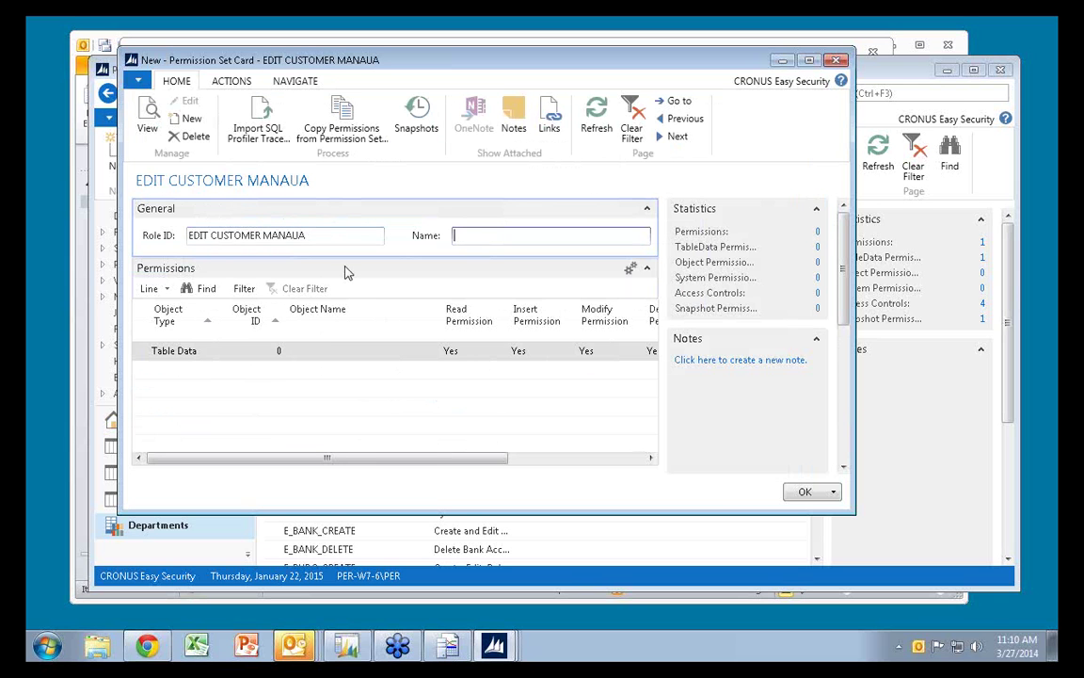
Add a Table Data permission line for object ID 18 to the new permission set, keeping the default Yes permissions
left_click(268, 351)
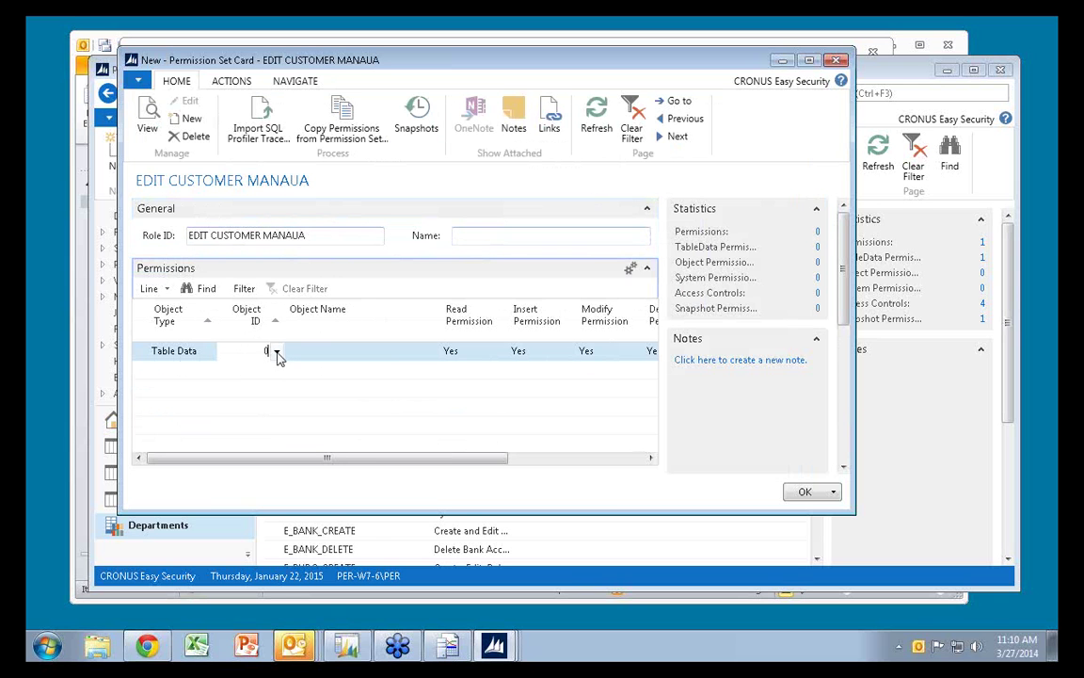
left_click(276, 351)
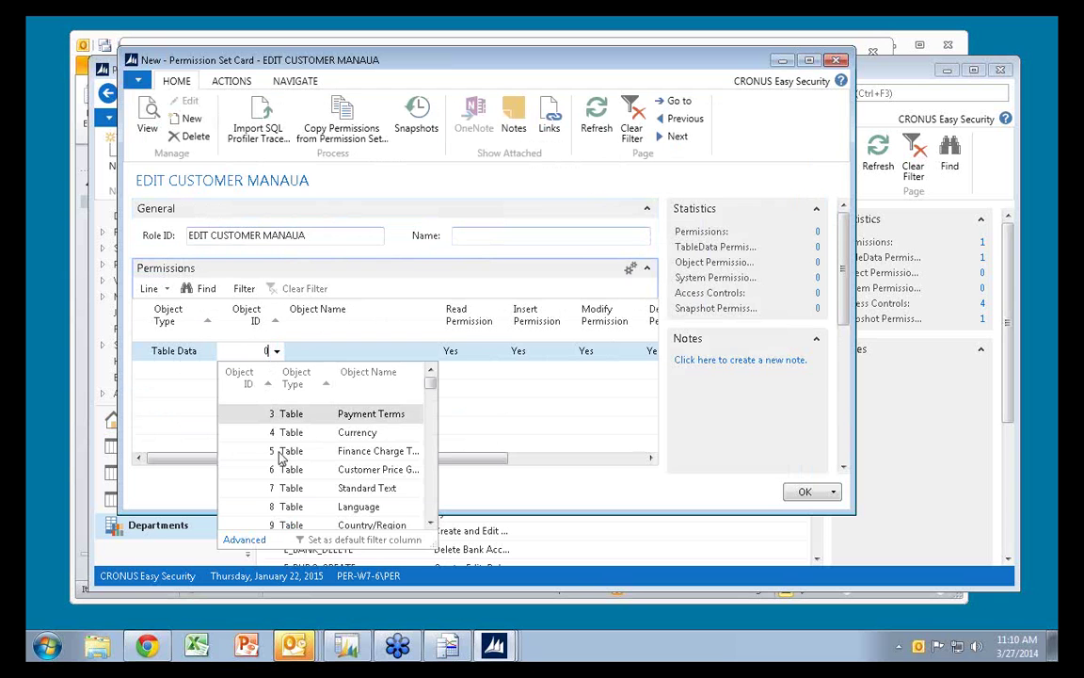
type("18")
key("Tab")
key("Tab")
key("Tab")
key("Tab")
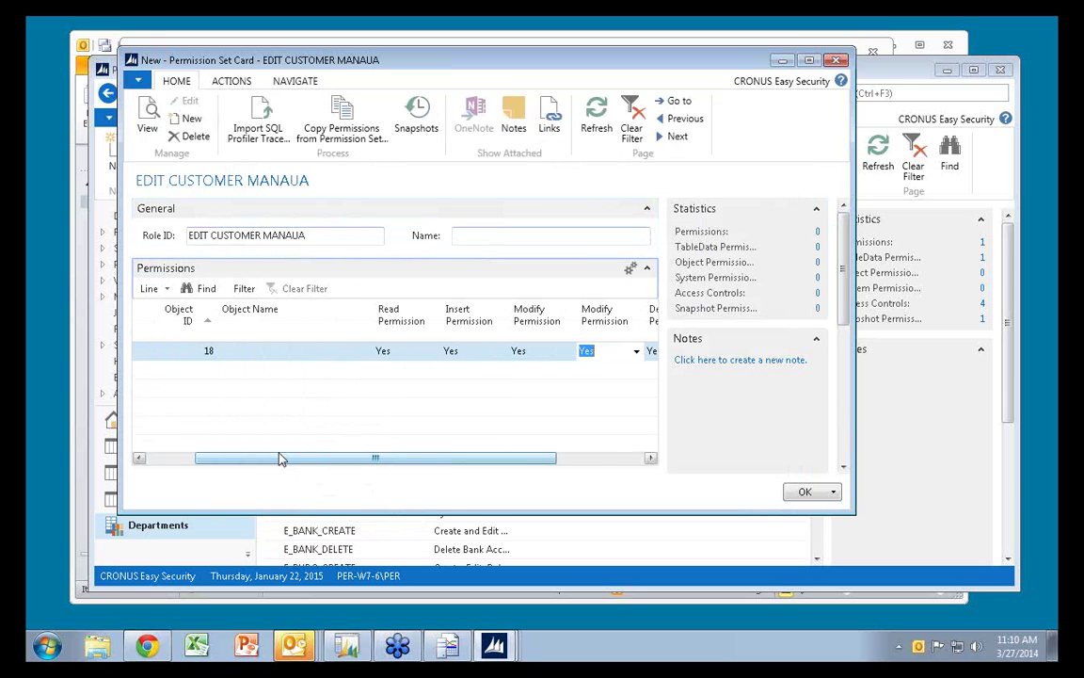
key("shift+Tab")
key("shift+Tab")
key("shift+Tab")
key("shift+Tab")
key("shift+Tab")
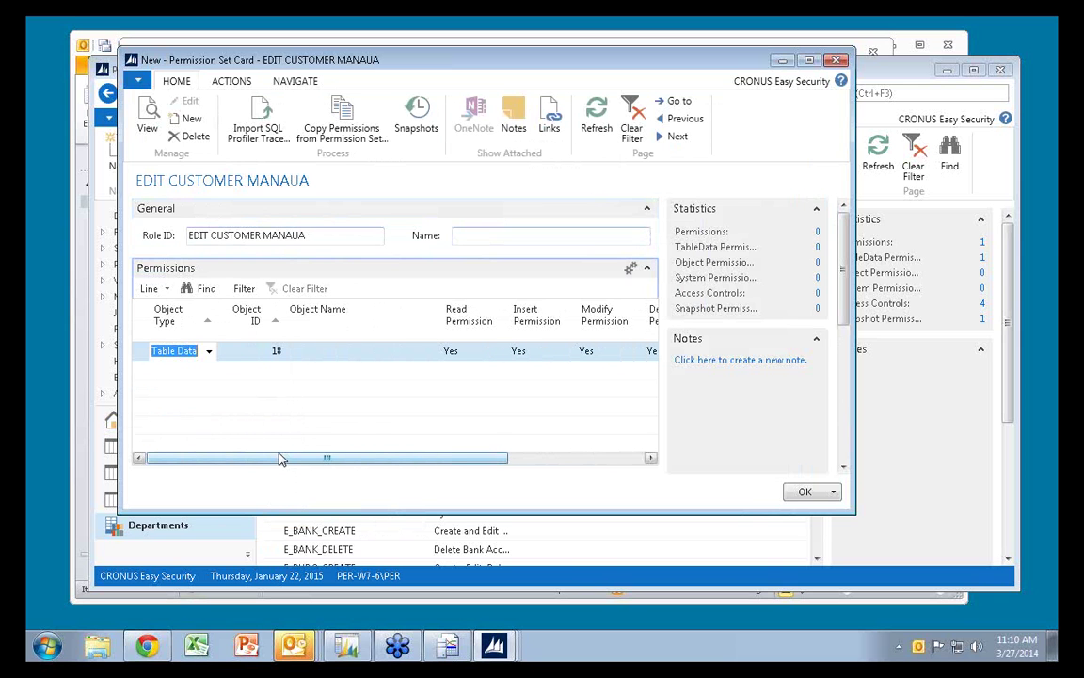
Add the related permissions for the Customer table data line
left_click(165, 290)
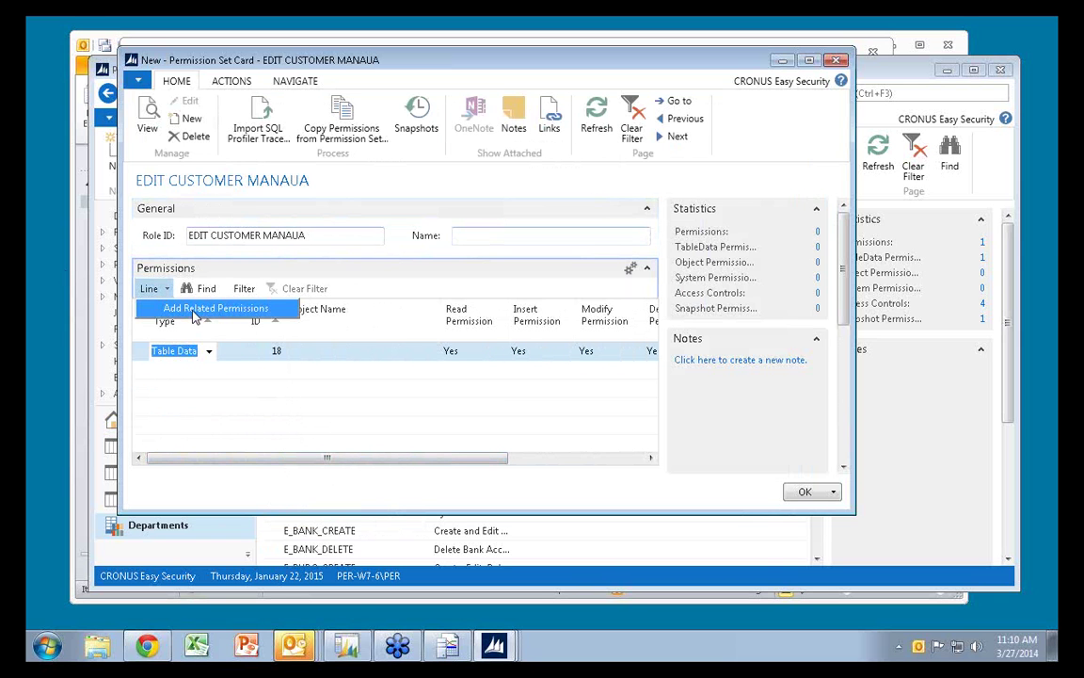
left_click(194, 311)
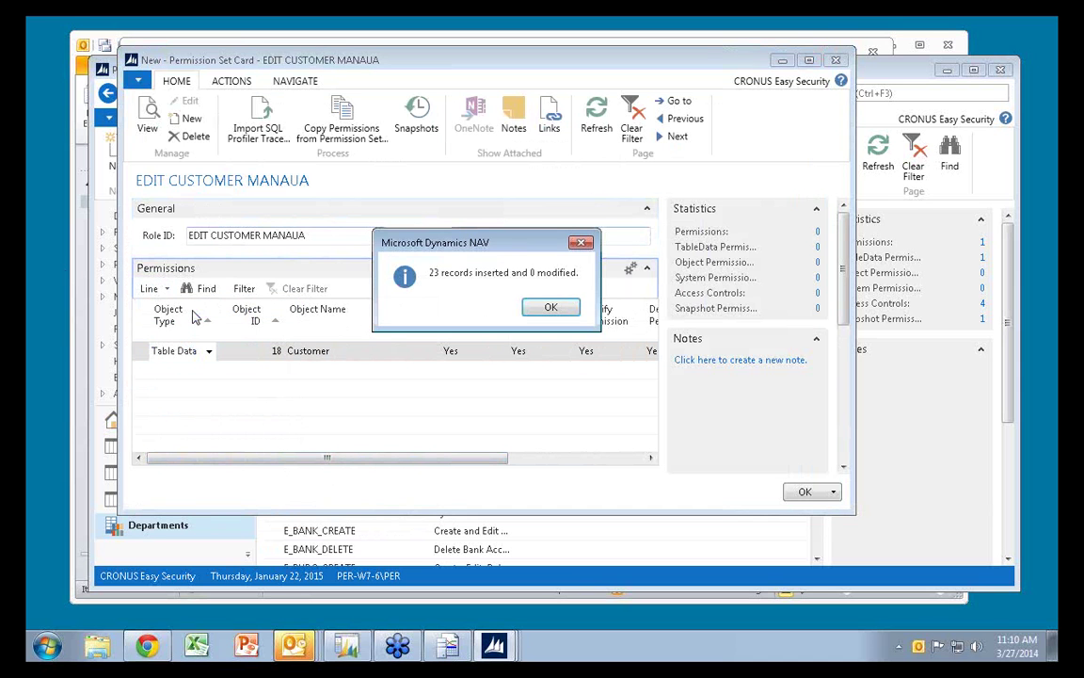
left_click(549, 305)
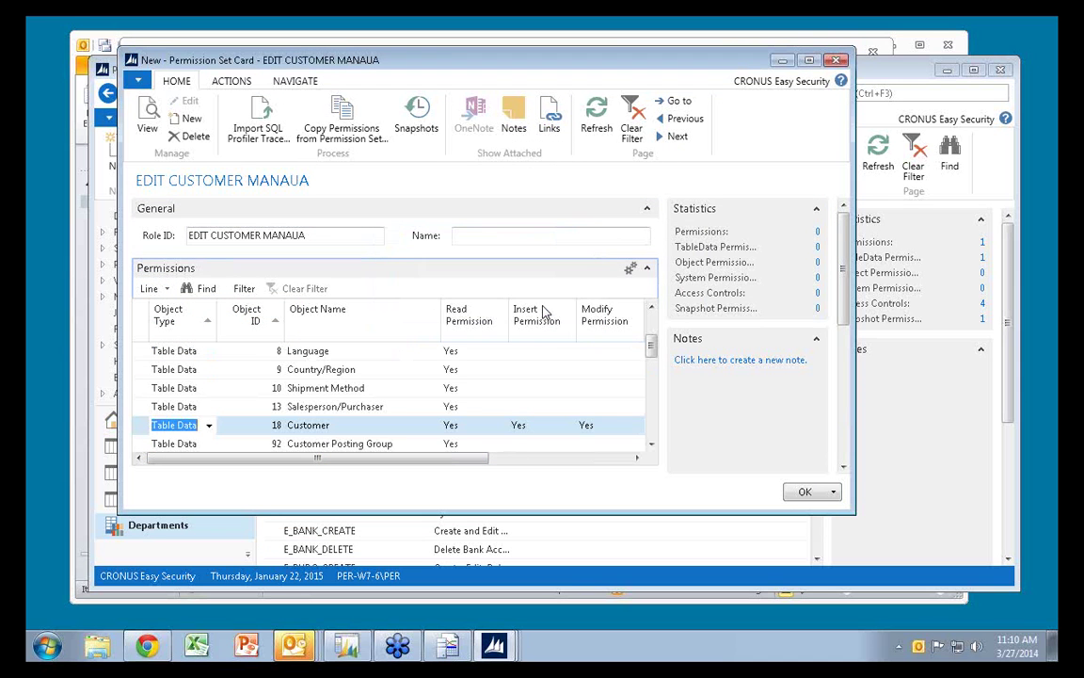
Examine the related table data permissions listed above the Customer line
key("Up")
key("Up")
key("Up")
key("Up")
key("Up")
key("Up")
key("Up")
key("Up")
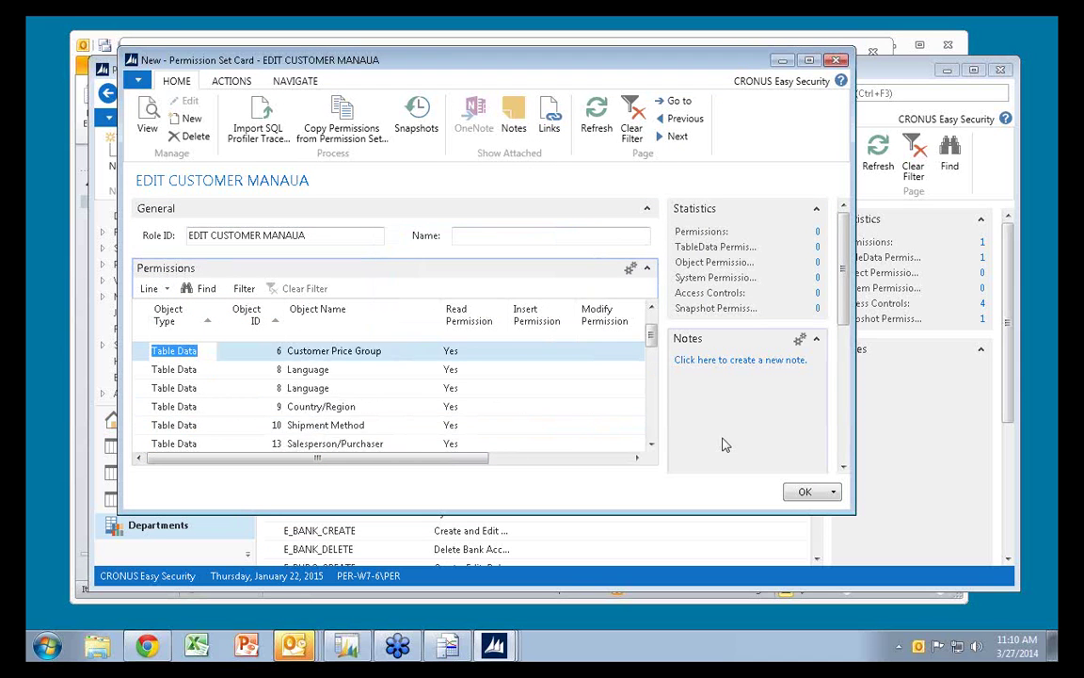
Examine the related table data permissions listed below the Customer line, ending back on that line
key("Down")
key("Down")
key("Down")
key("Down")
key("Down")
key("Down")
key("Down")
key("Down")
key("Down")
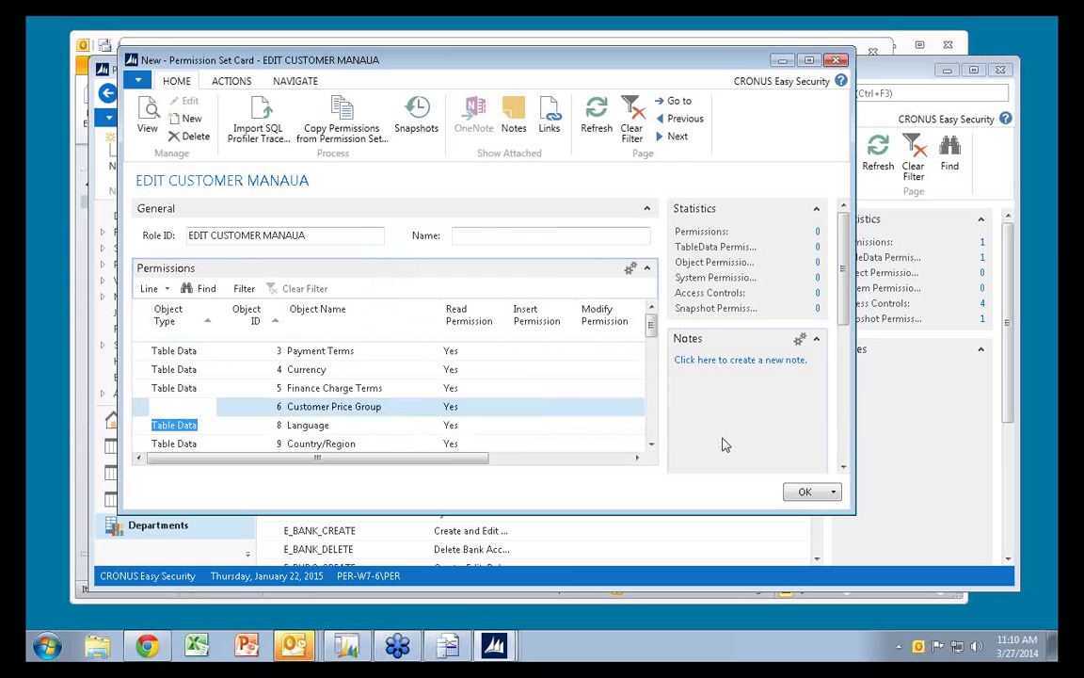
key("Down")
key("Down")
key("Down")
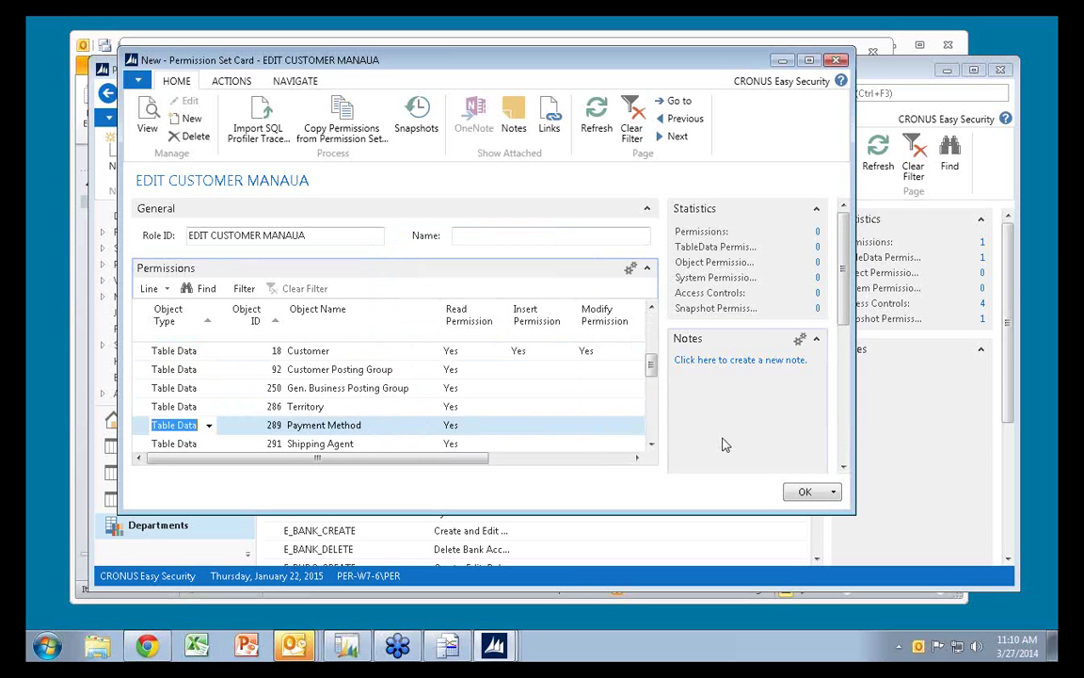
key("Up")
key("Up")
key("Up")
key("Up")
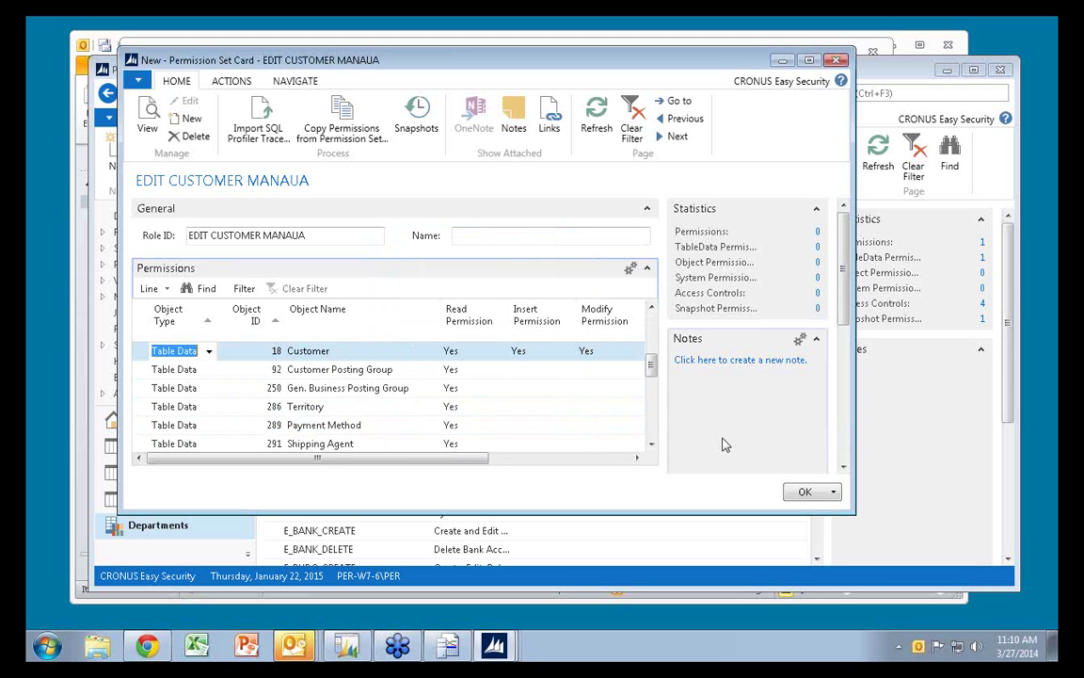
Insert a Table Data permission line for object ID 36 directly below the Customer line, keeping the default Yes permissions
key("Down")
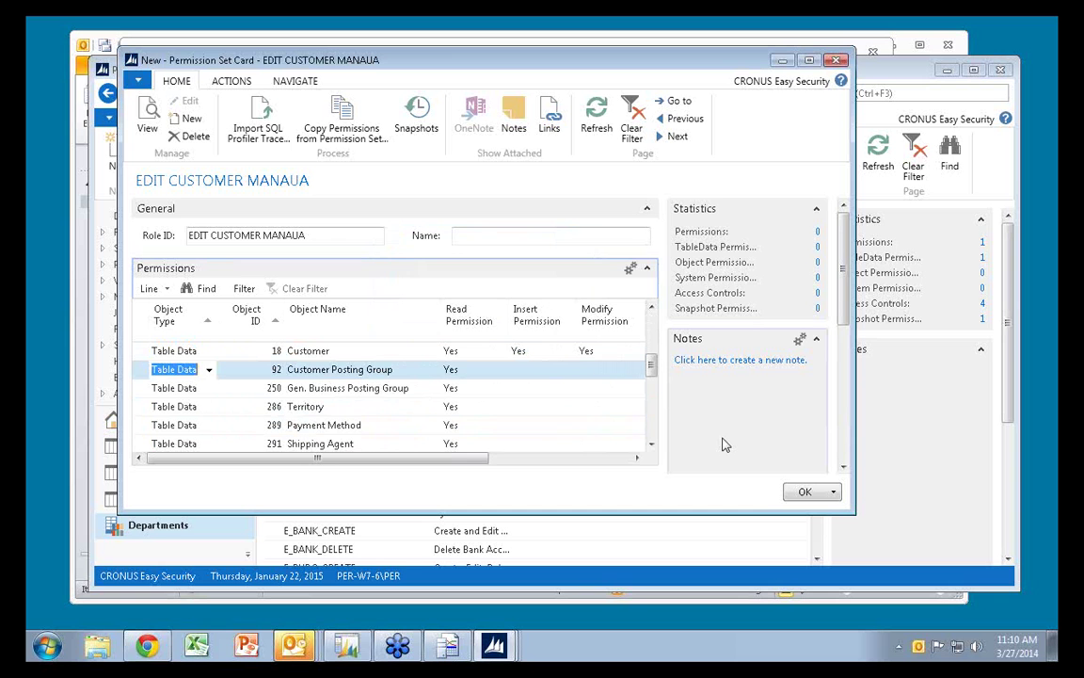
key("ctrl+Insert")
key("Tab")
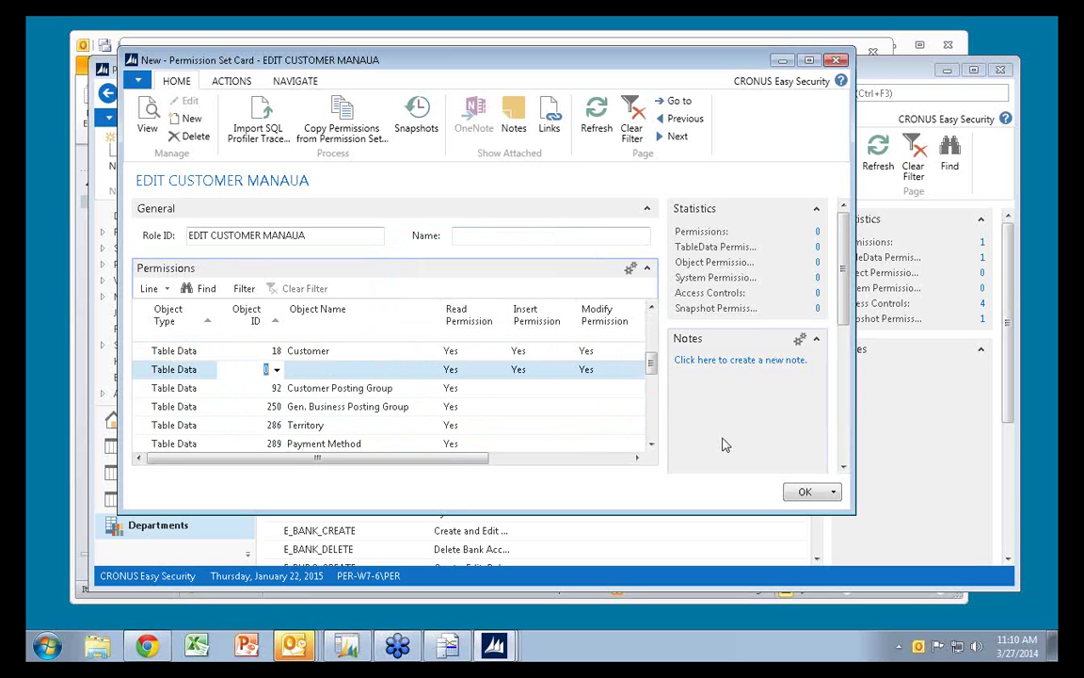
type("36")
key("Tab")
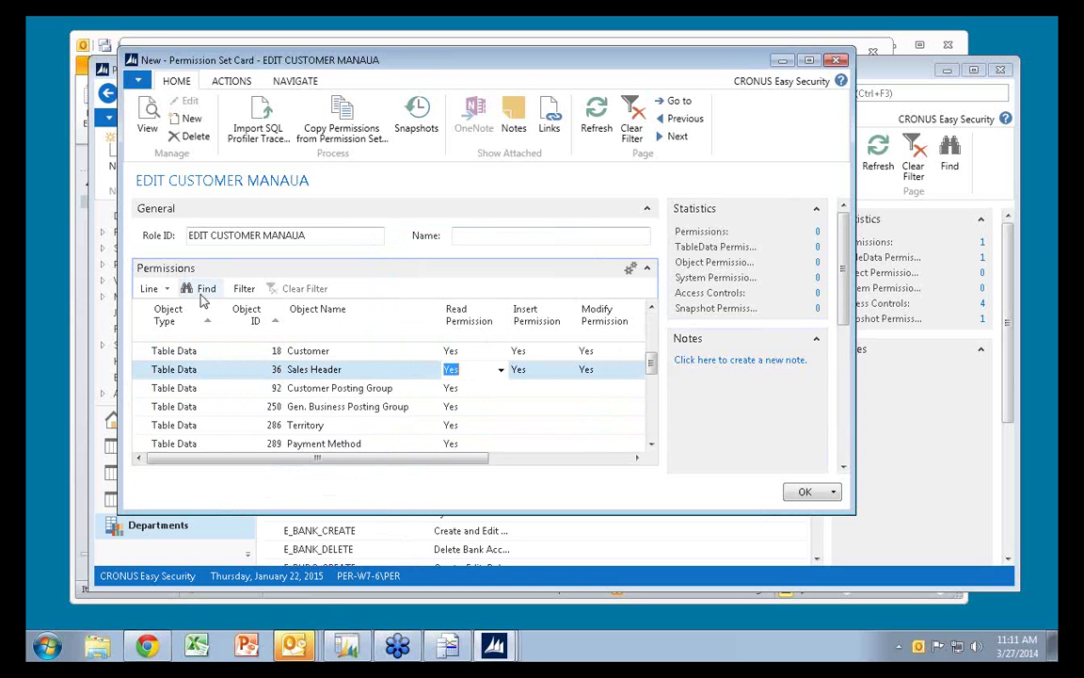
Add the related permissions for the Sales Header table data line
left_click(151, 289)
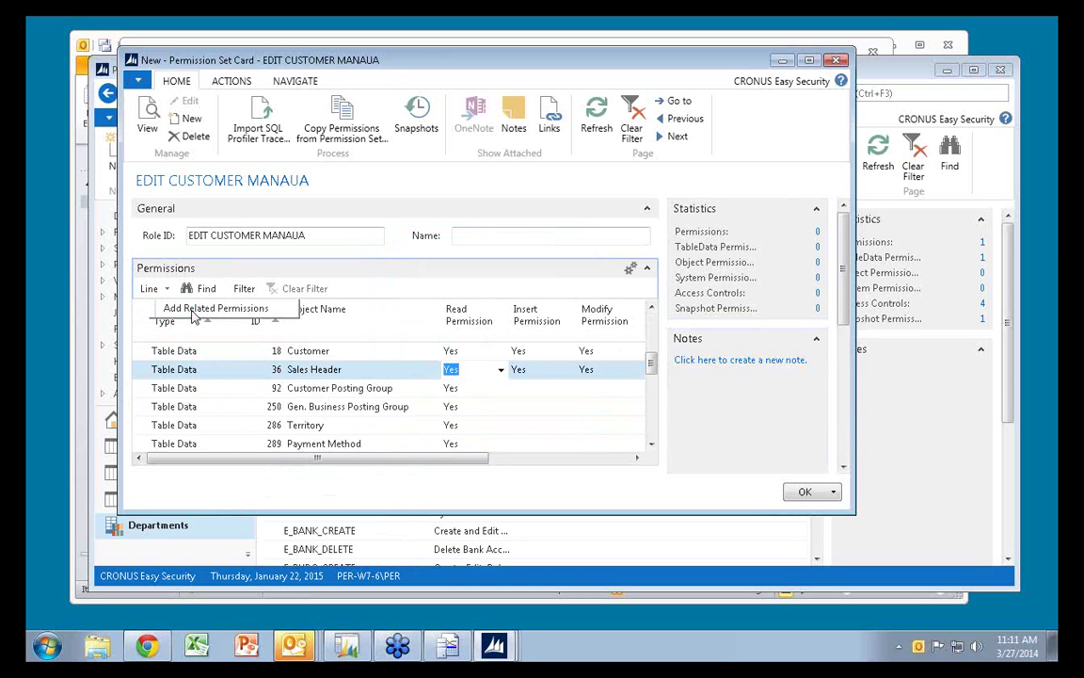
left_click(192, 312)
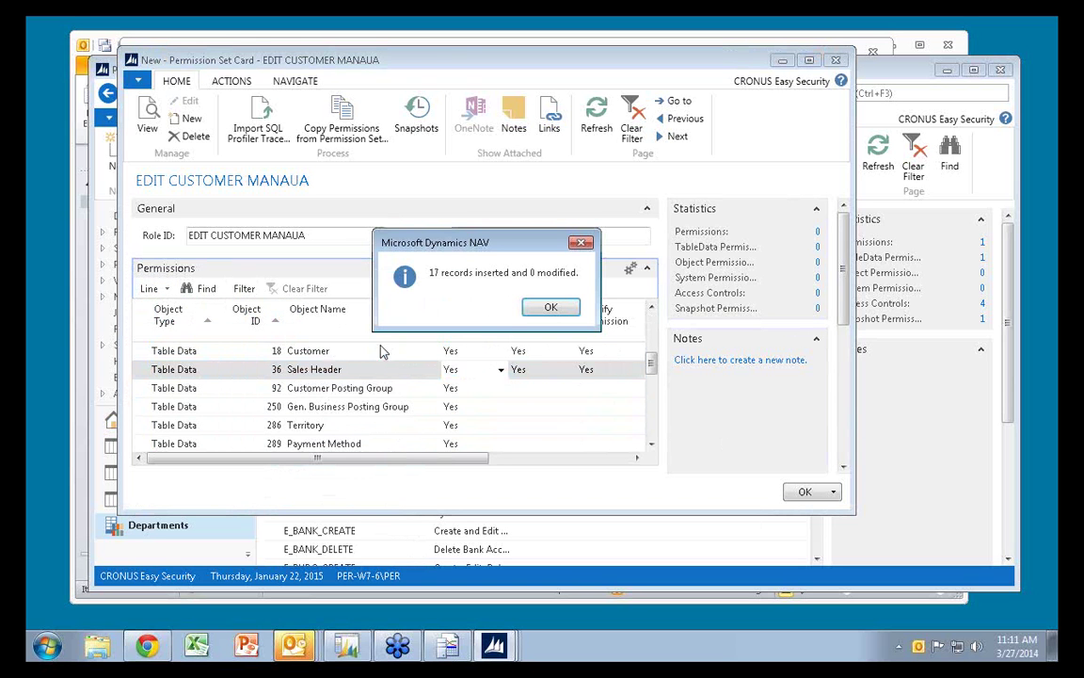
left_click(551, 310)
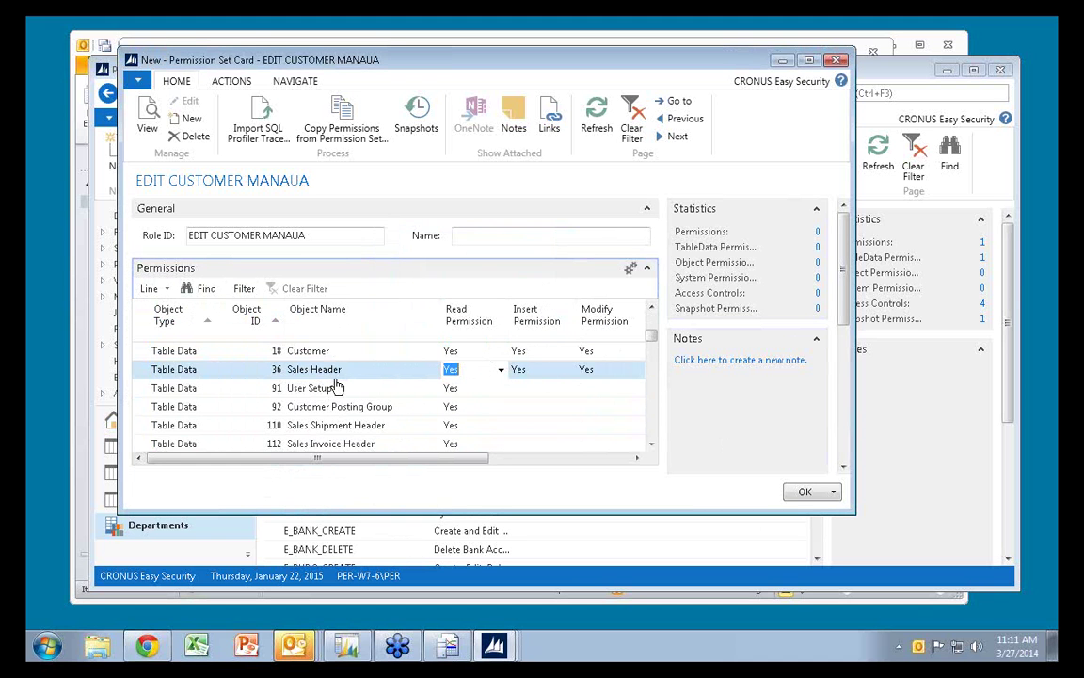
Review the table data permissions around the Customer and Sales Header lines
key("Up")
key("Up")
key("Up")
key("Up")
key("Up")
key("Down")
key("Down")
key("Down")
key("Down")
key("Down")
key("Down")
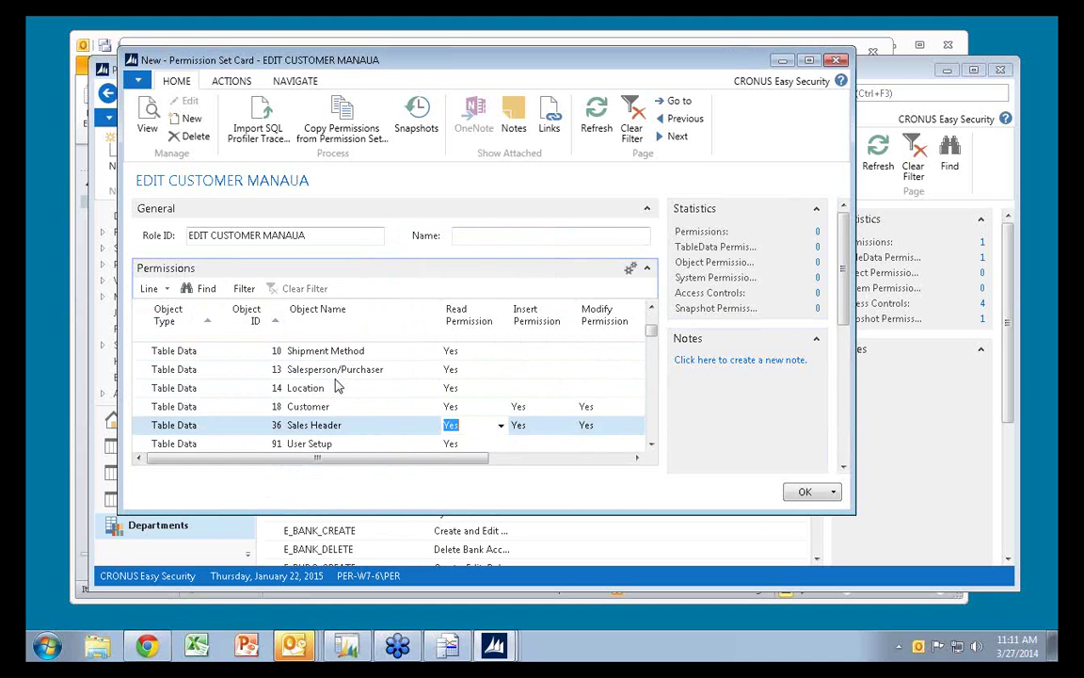
key("Up")
key("Up")
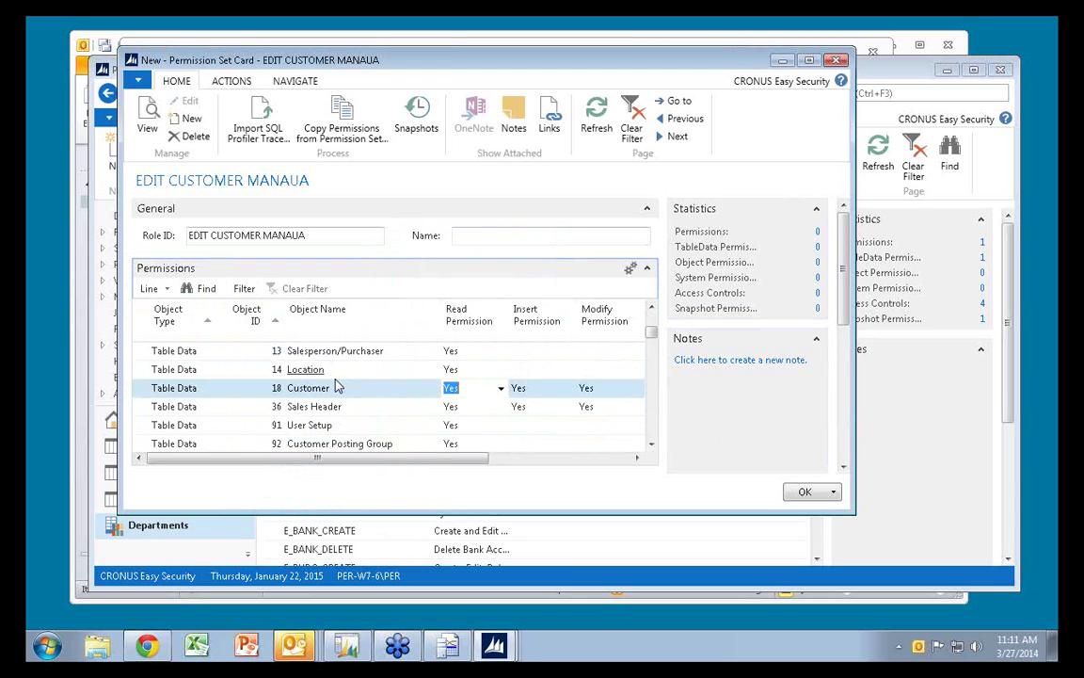
key("Down")
key("shift+Tab")
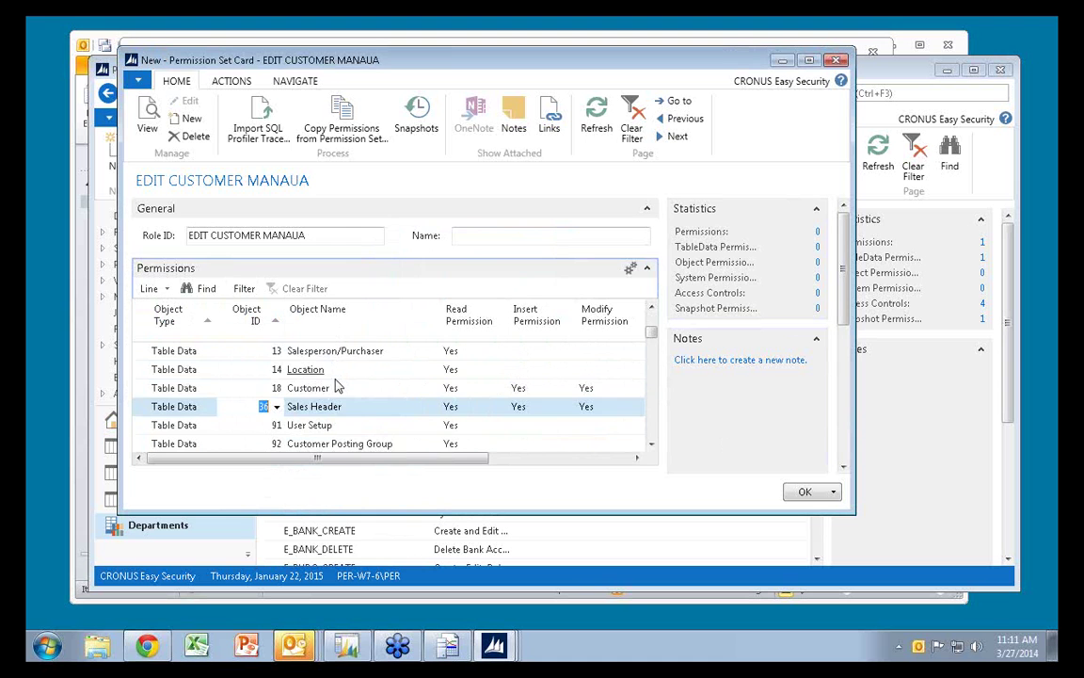
Compare with the EDIT CUSTOMER RELATE and EDIT CUSTOMER permission sets, and close the permission set card
key("ctrl+Page_Down")
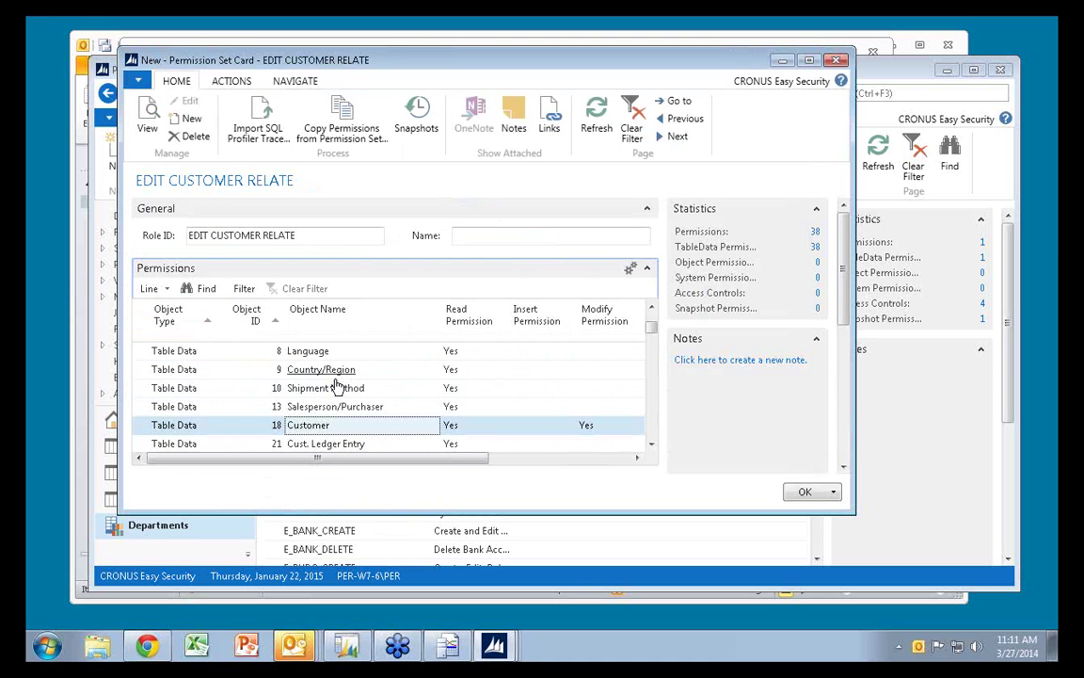
key("ctrl+Page_Up")
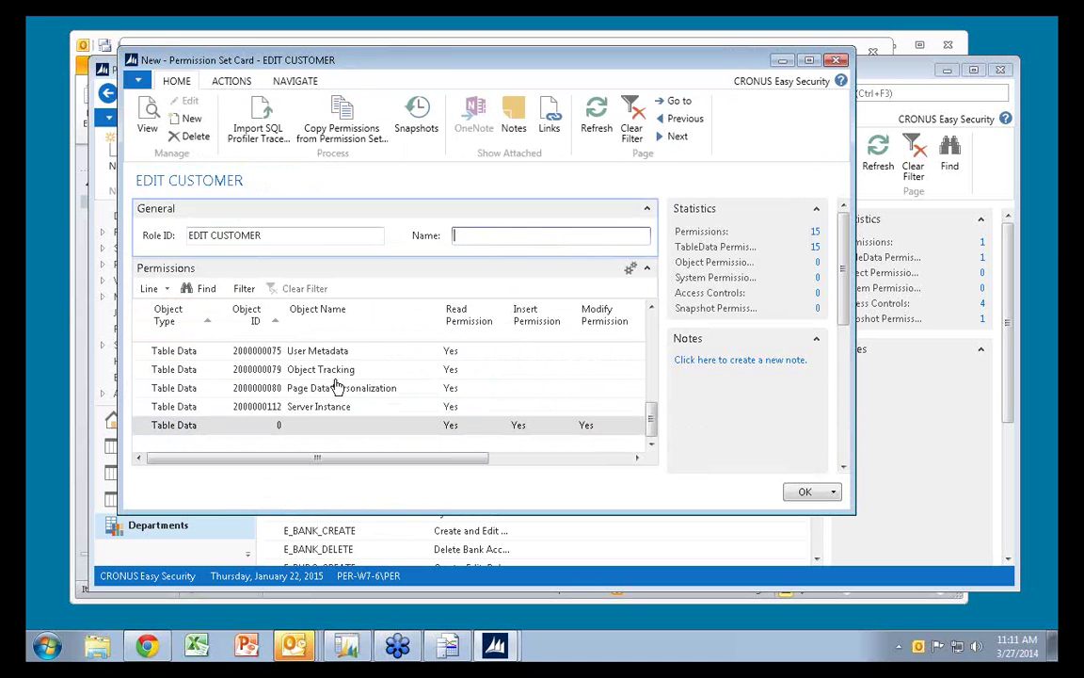
key("Escape")
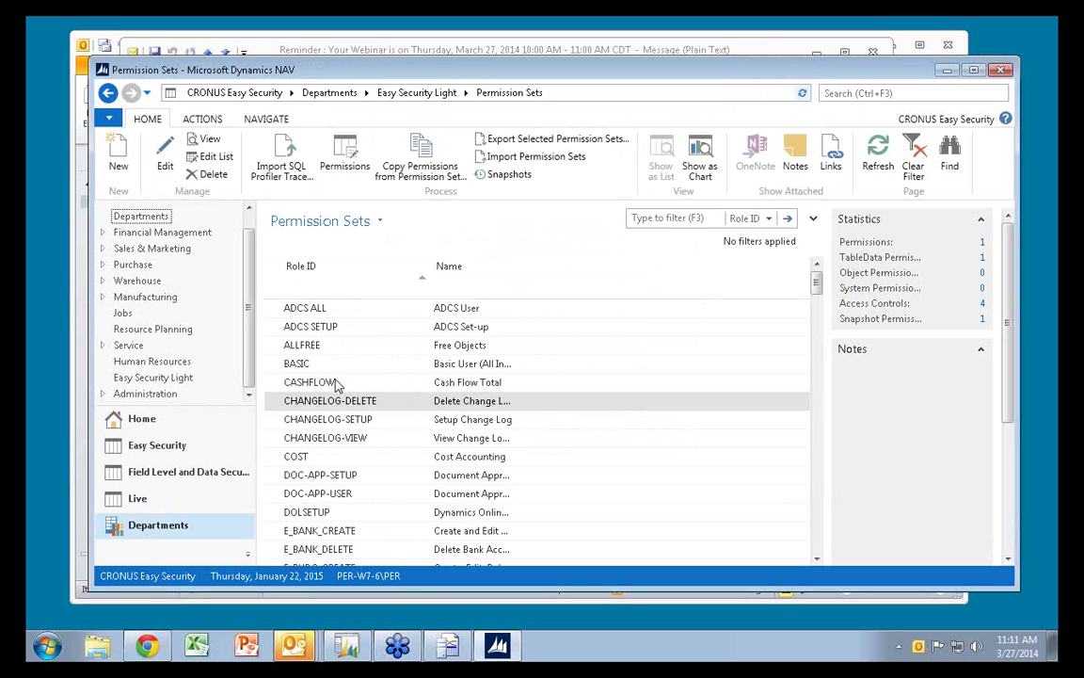
View the Security Setup of Easy Security Light and close it
left_click(152, 378)
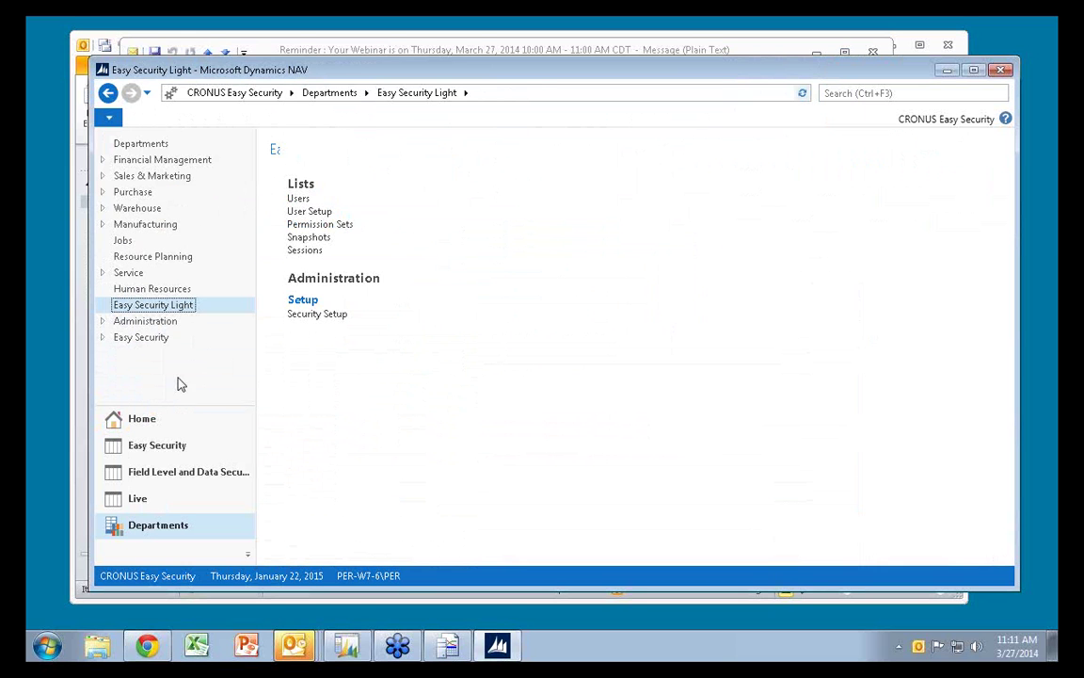
left_click(320, 315)
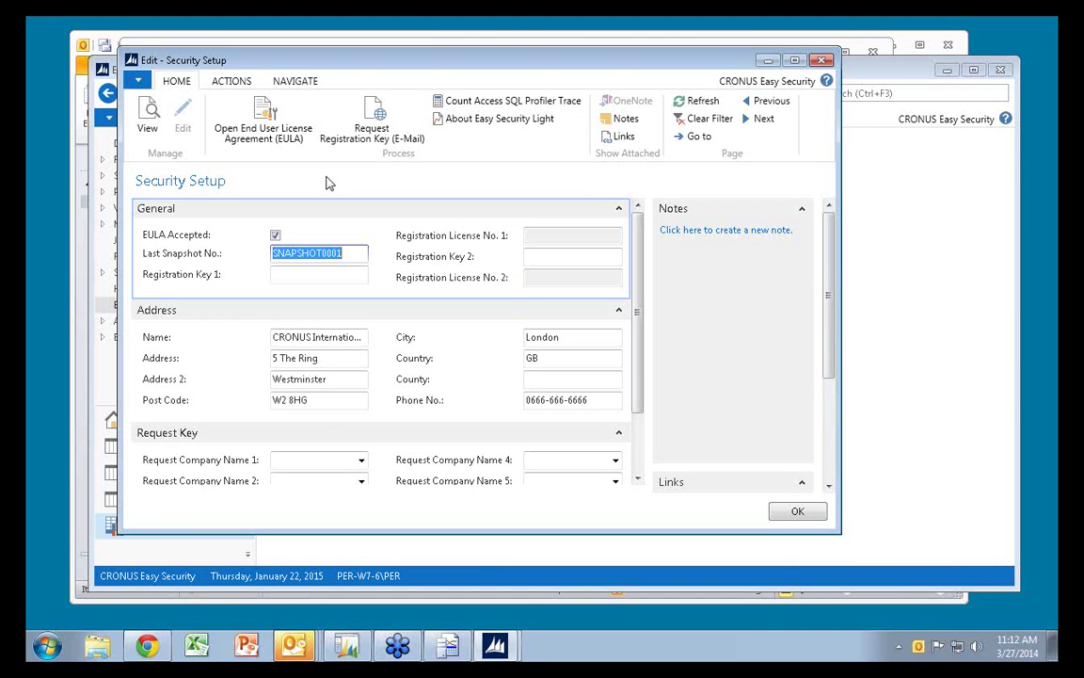
key("Escape")
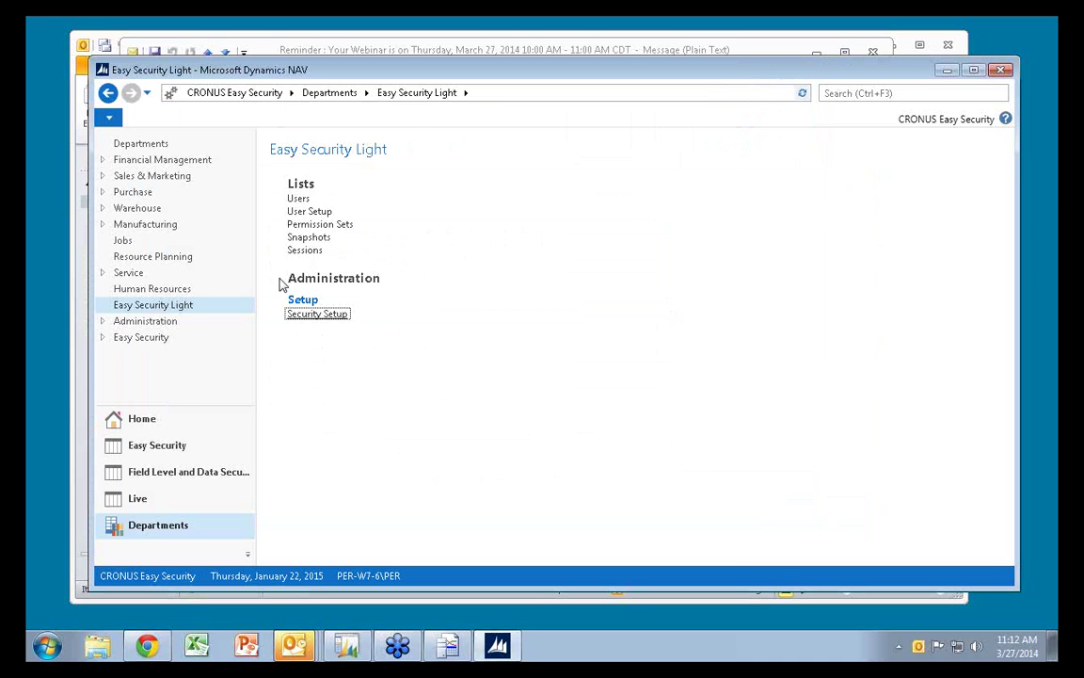
In the Easy Security Logins list, set Permissions as User ID for the login directly below GUEST to the seventh login in the lookup
left_click(138, 426)
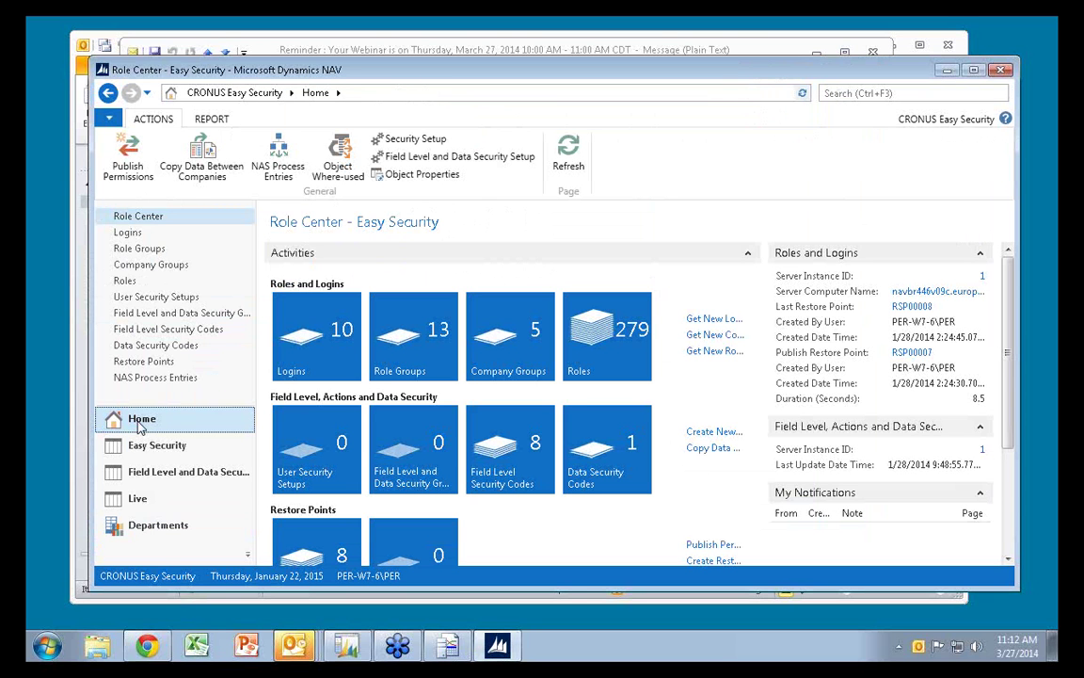
left_click(127, 233)
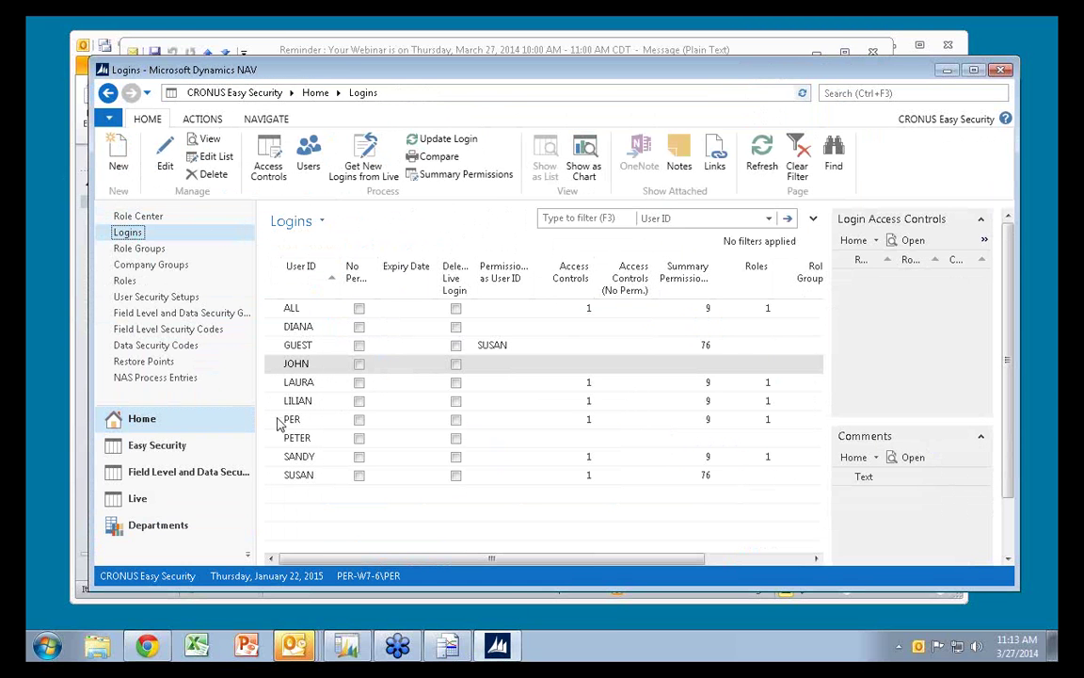
left_click(278, 370)
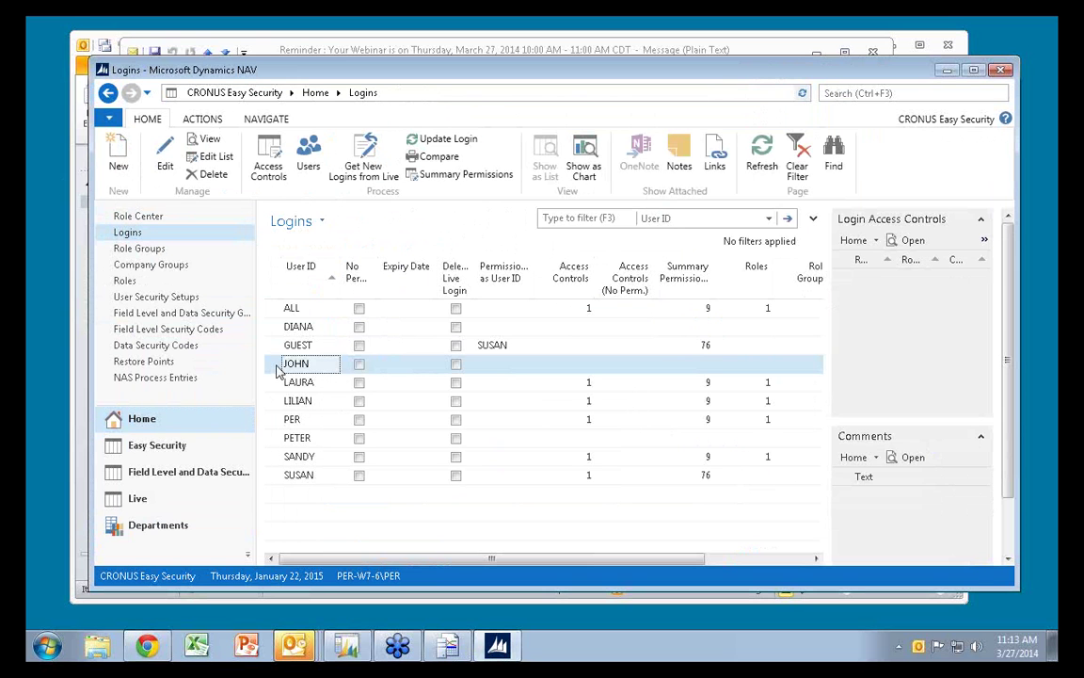
double_click(279, 369)
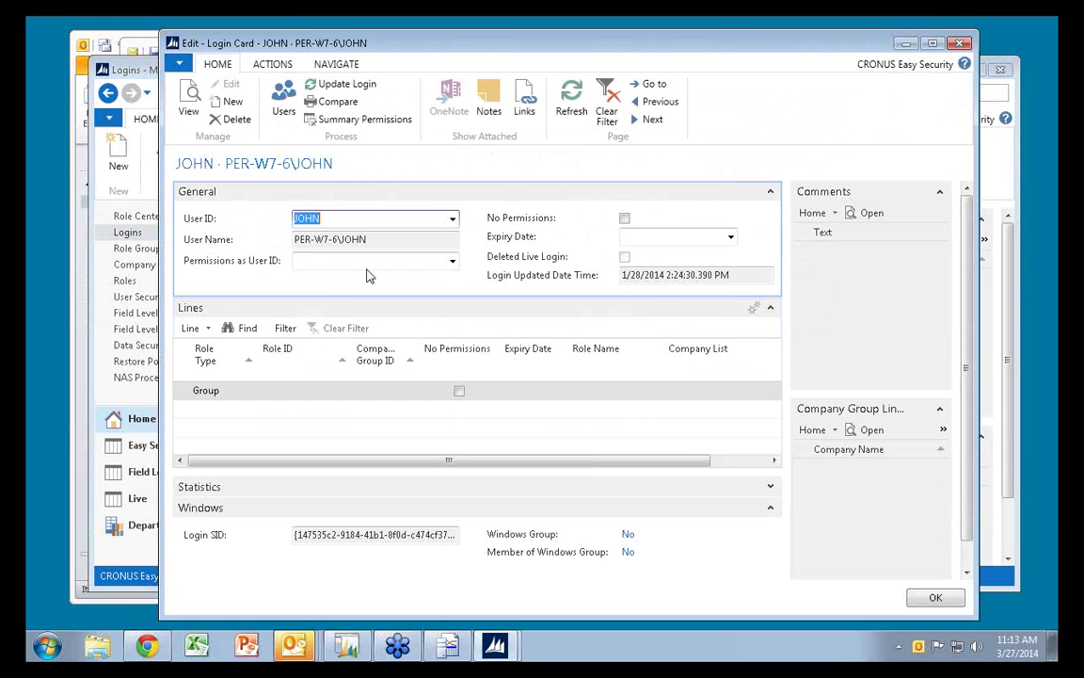
left_click(377, 260)
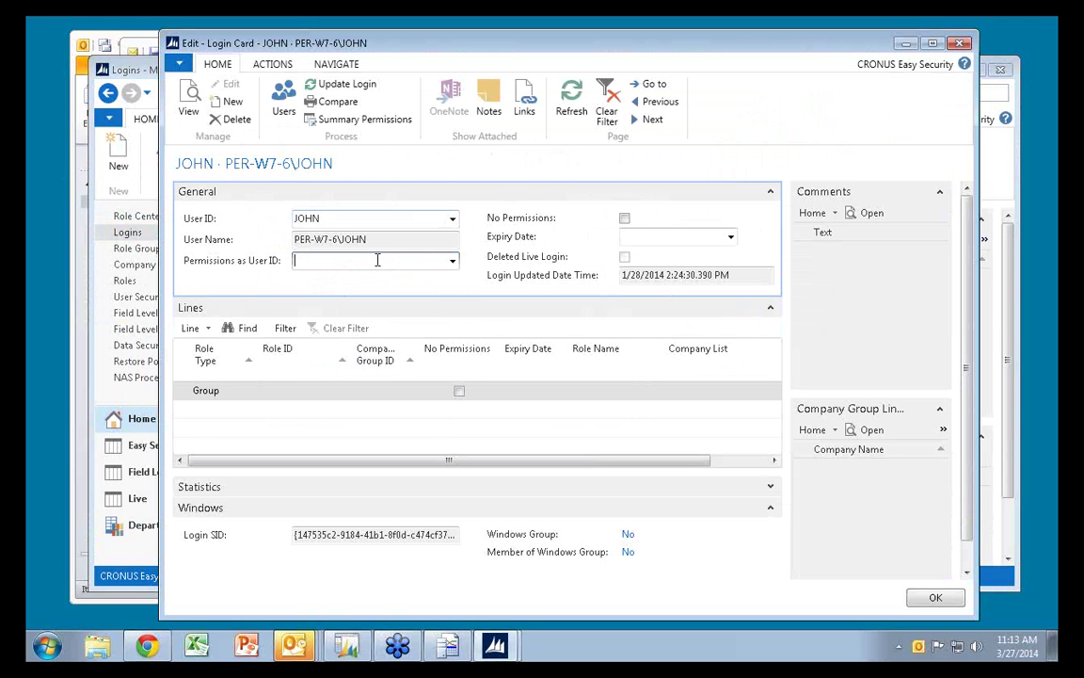
left_click(452, 263)
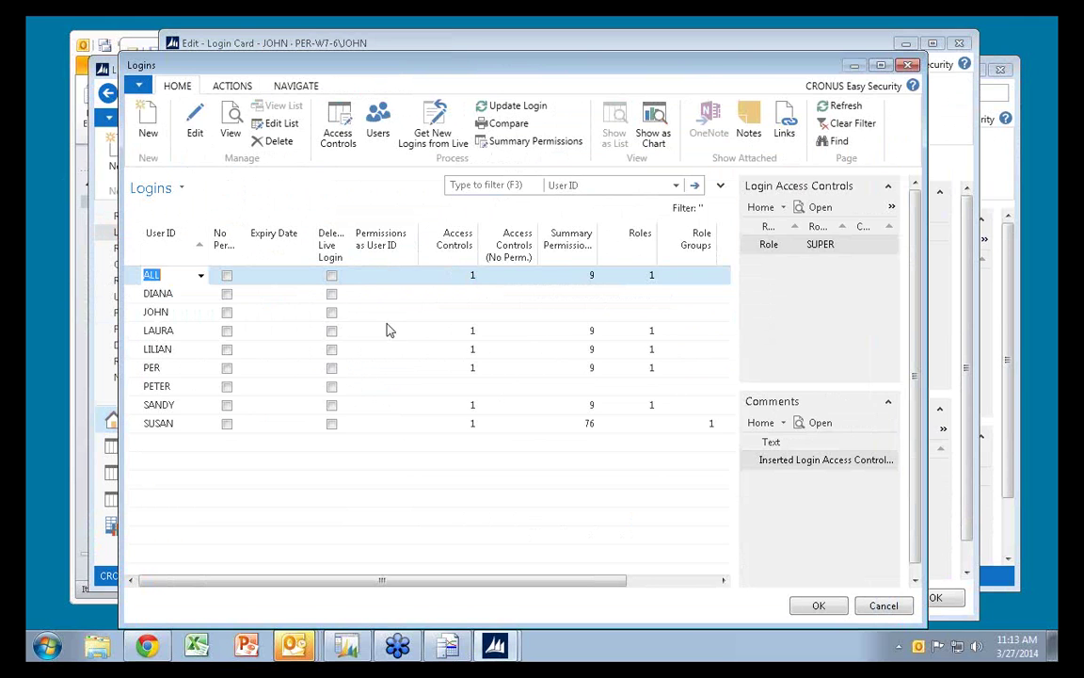
left_click(191, 387)
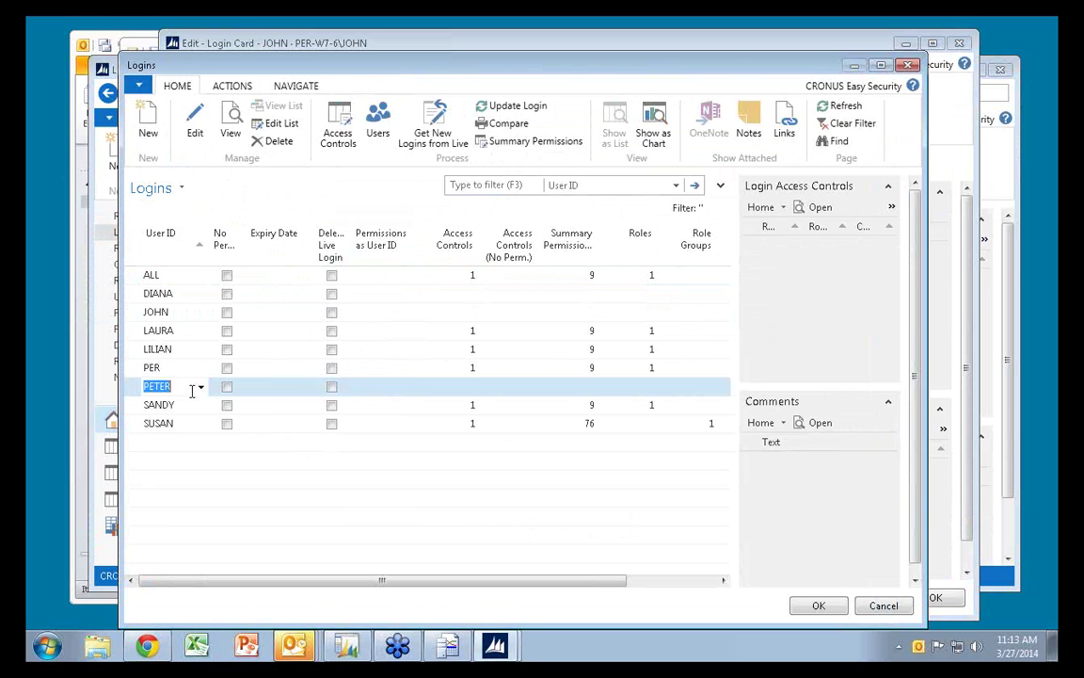
double_click(191, 386)
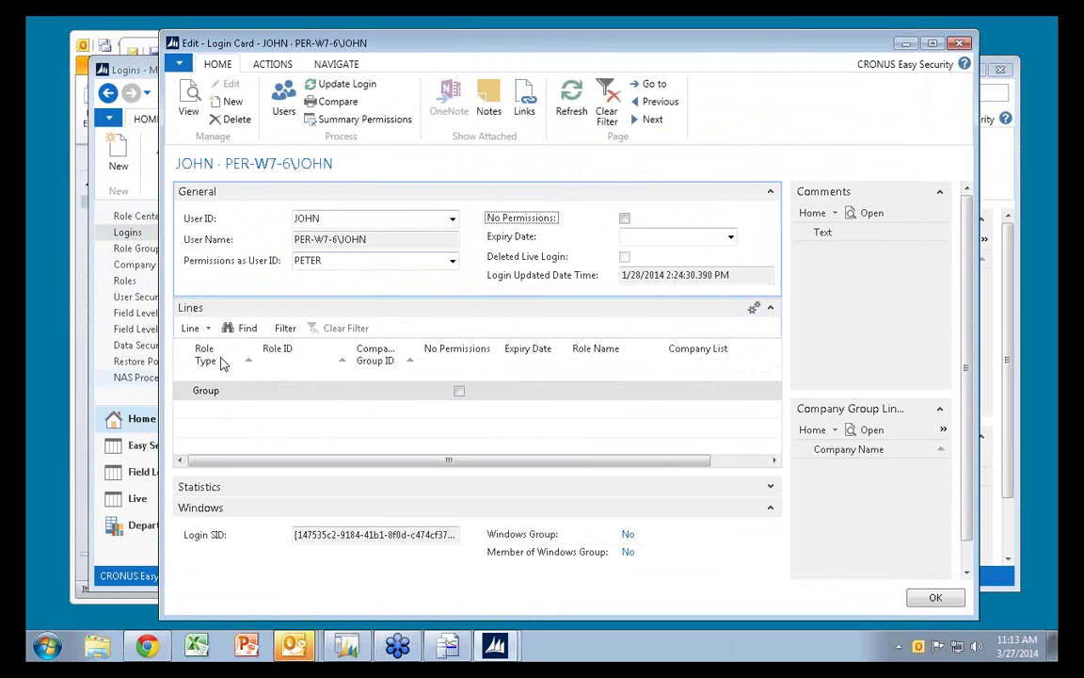
key("Escape")
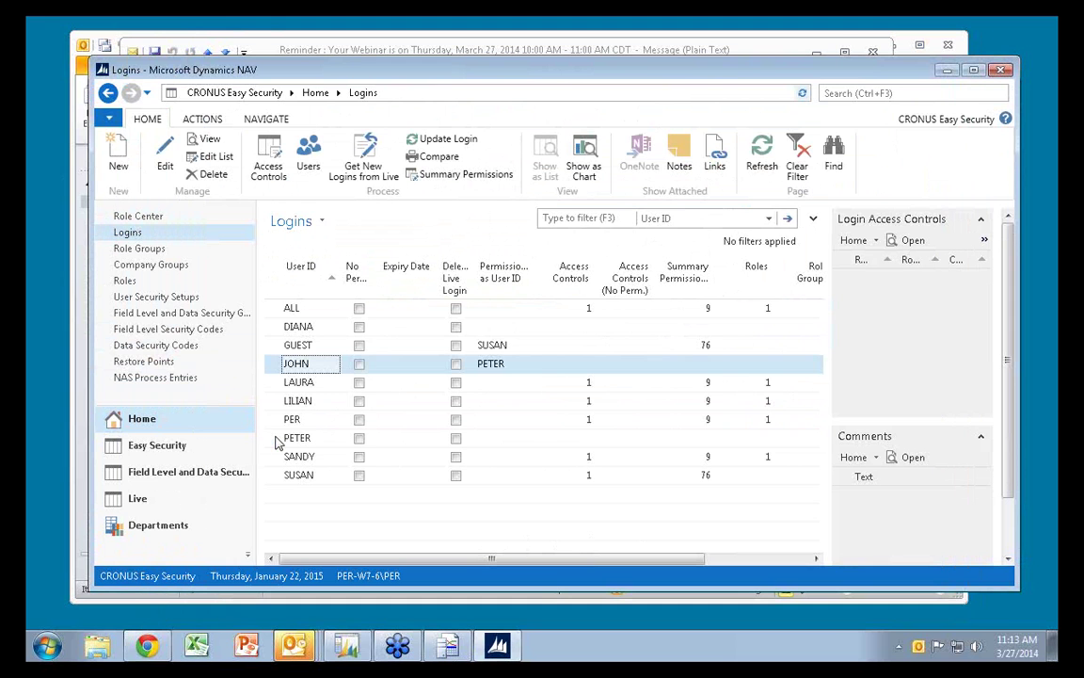
On the card of the login just referenced in Permissions as User ID, add a Group line with Role ID SALES after reviewing its roles
left_click(279, 443)
double_click(278, 443)
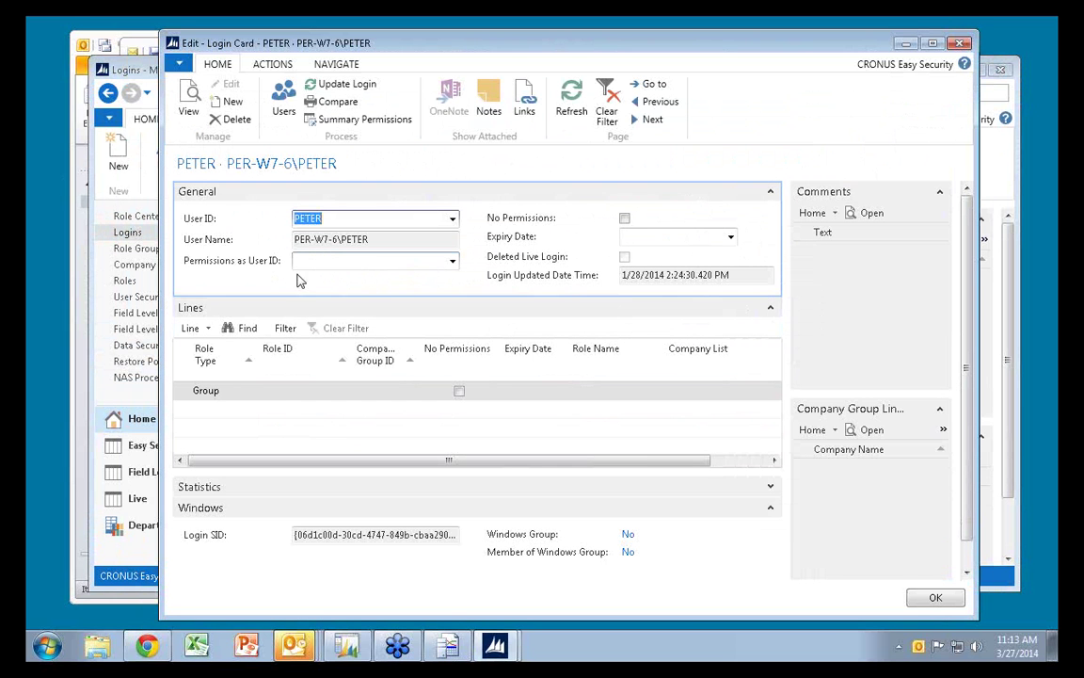
left_click(250, 396)
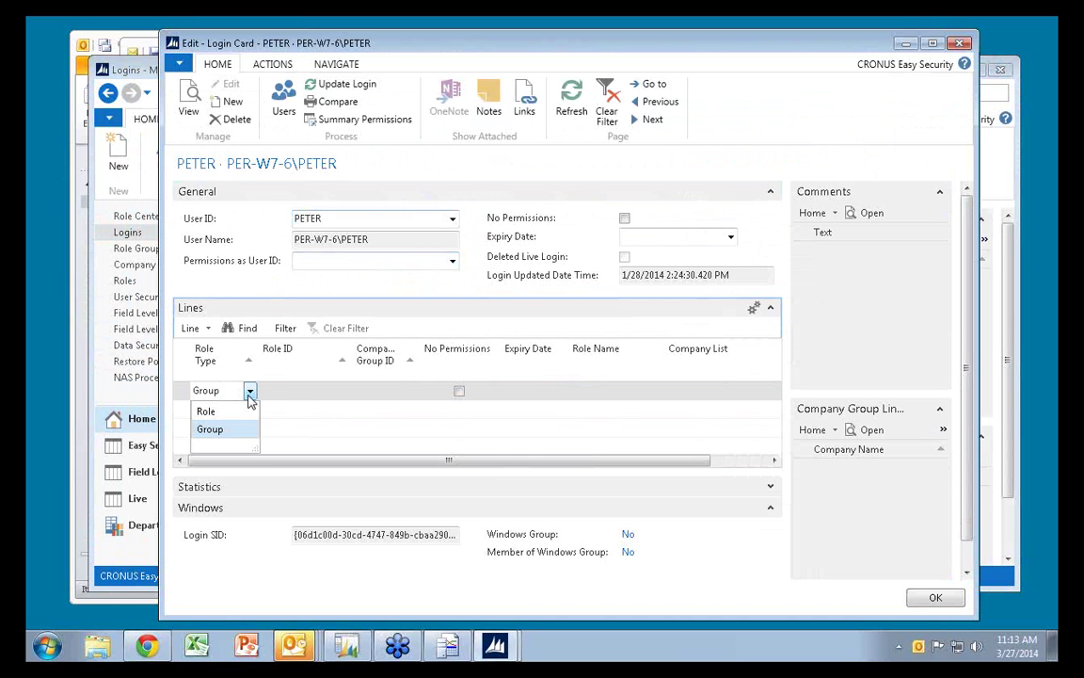
left_click(304, 396)
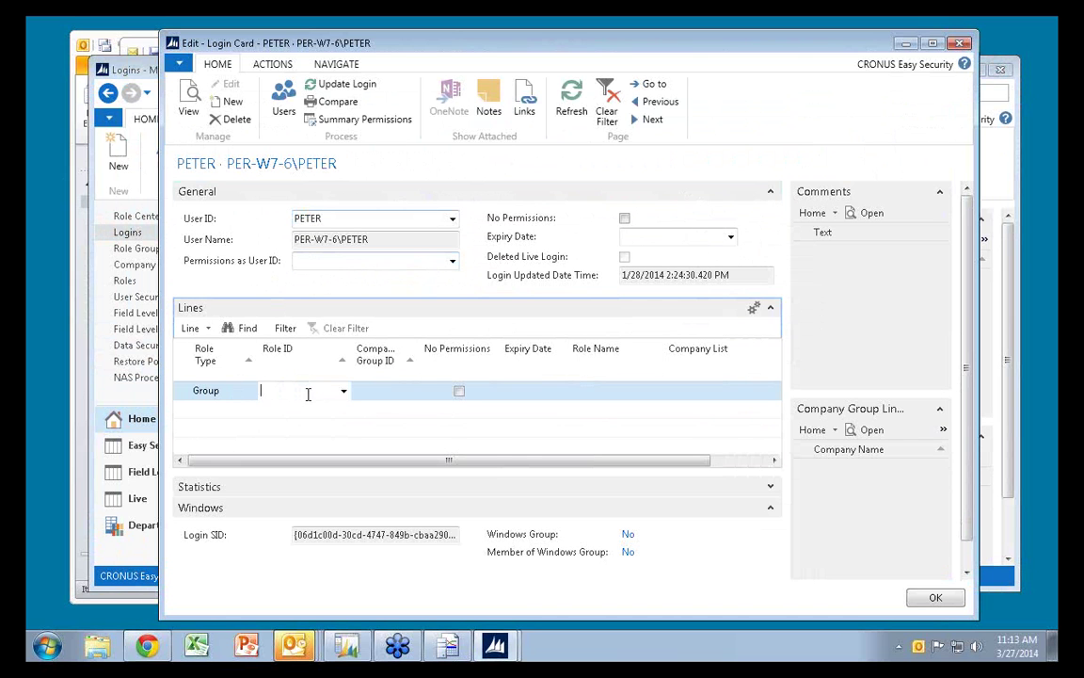
left_click(343, 392)
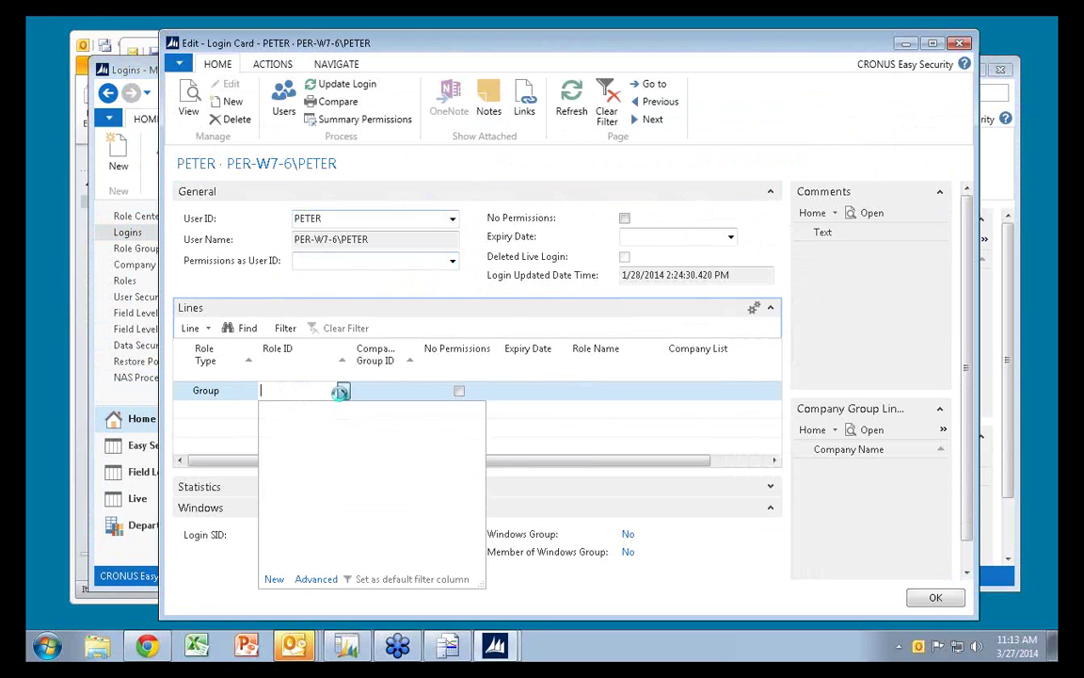
left_click(317, 579)
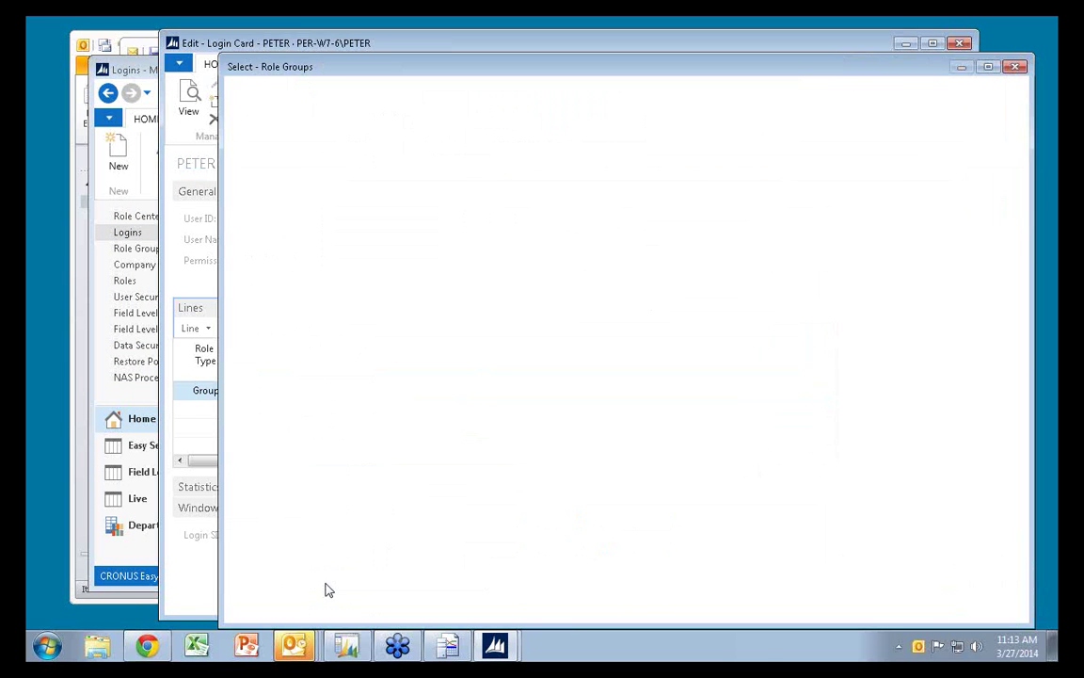
left_click(254, 482)
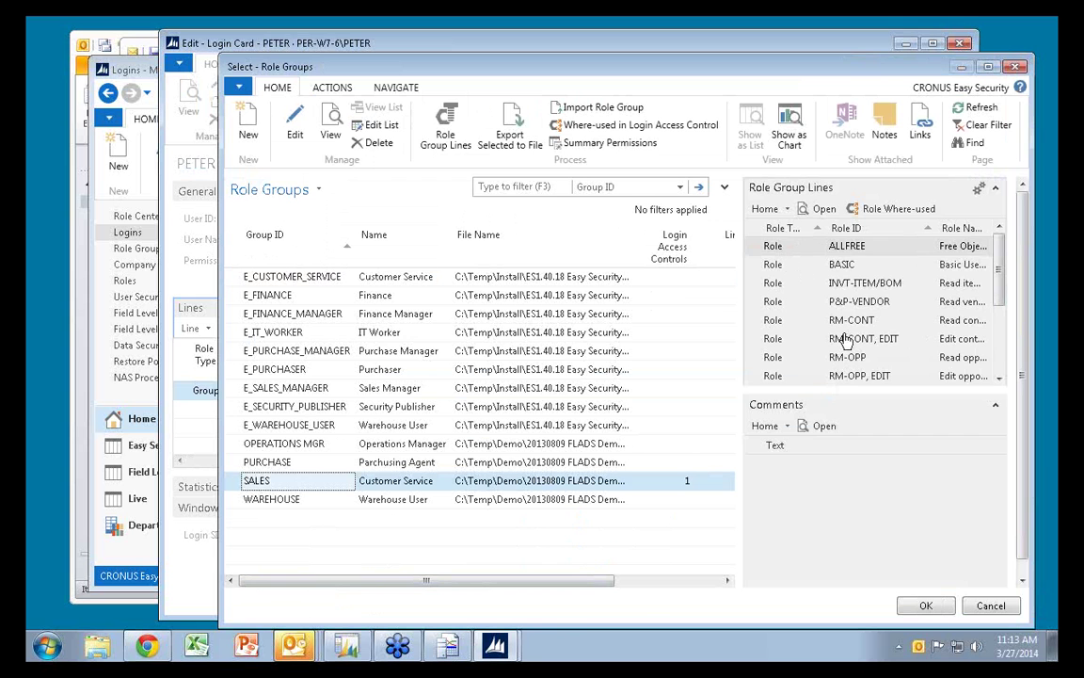
left_click(1003, 353)
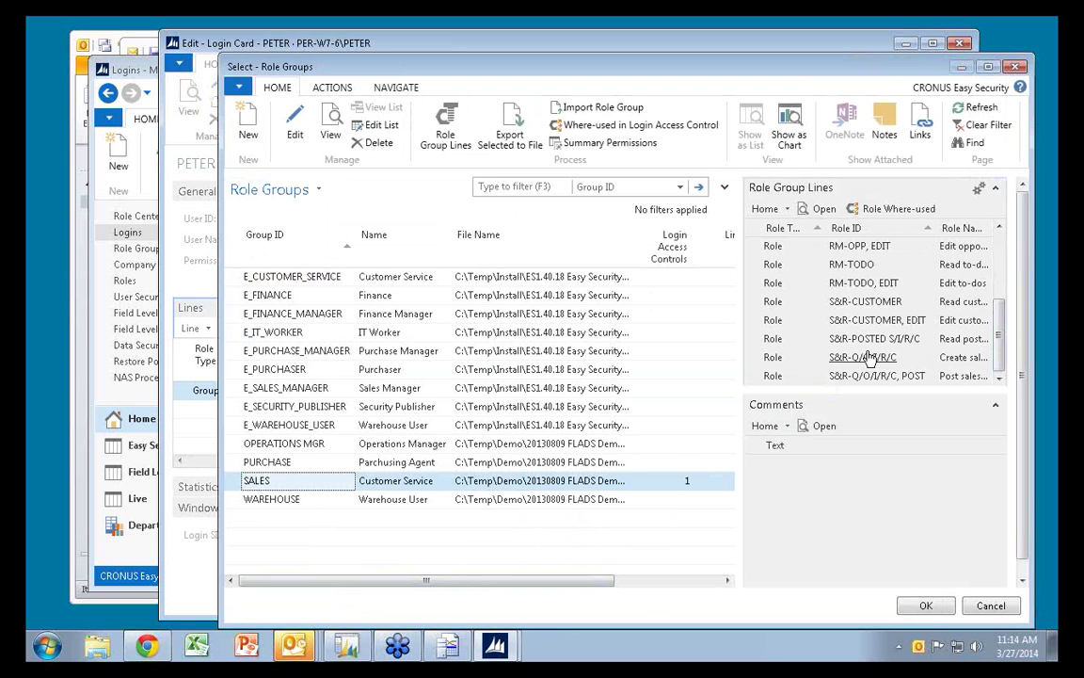
left_click(928, 609)
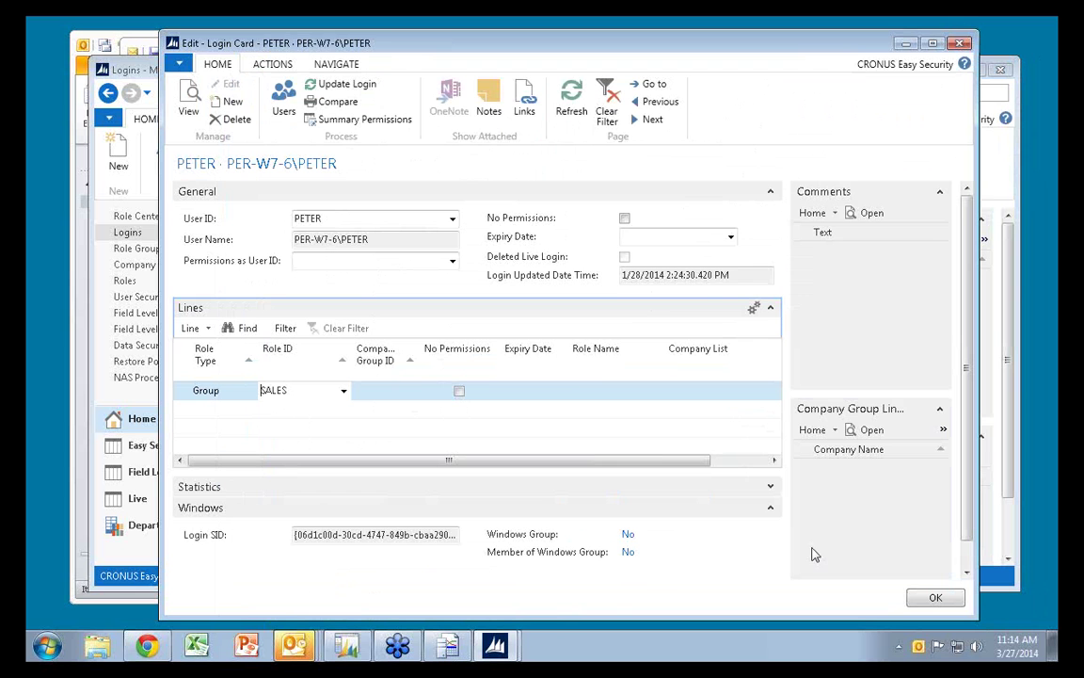
Set the Company Group ID of the SALES group line to OPERATIONS, choosing it from the full Company Groups list
left_click(407, 398)
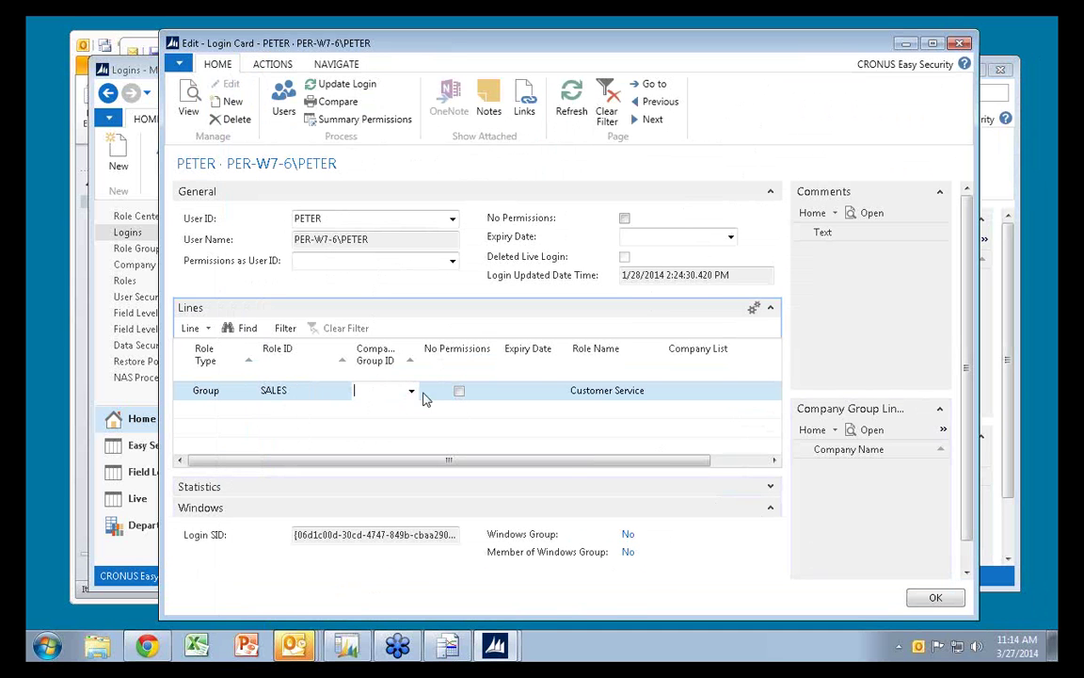
left_click(411, 392)
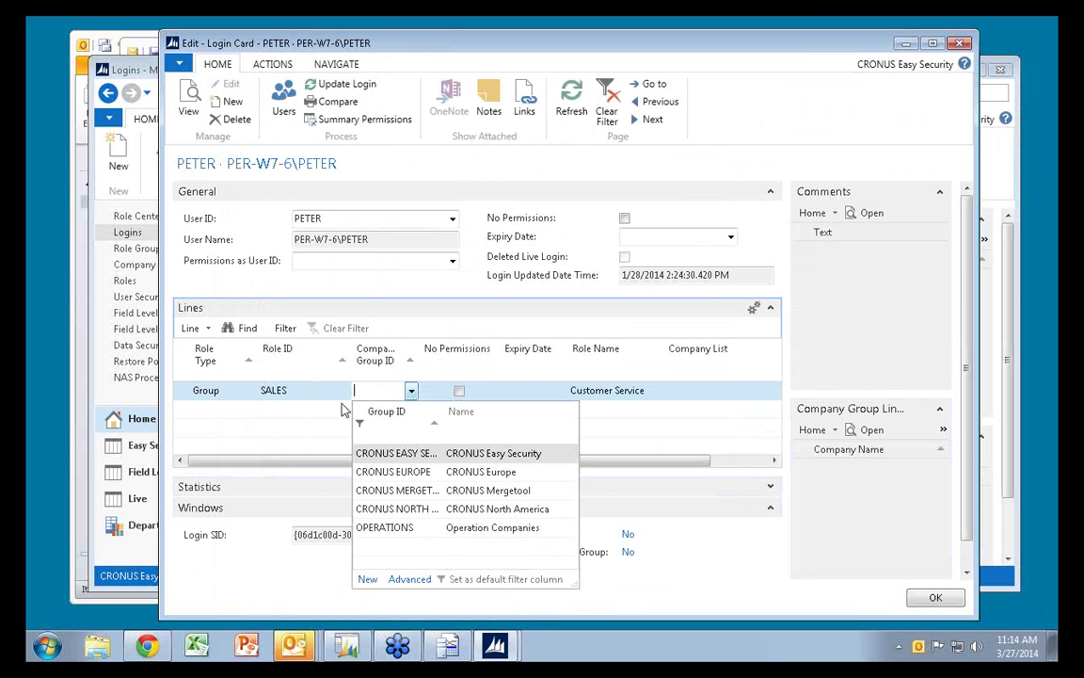
left_click(410, 580)
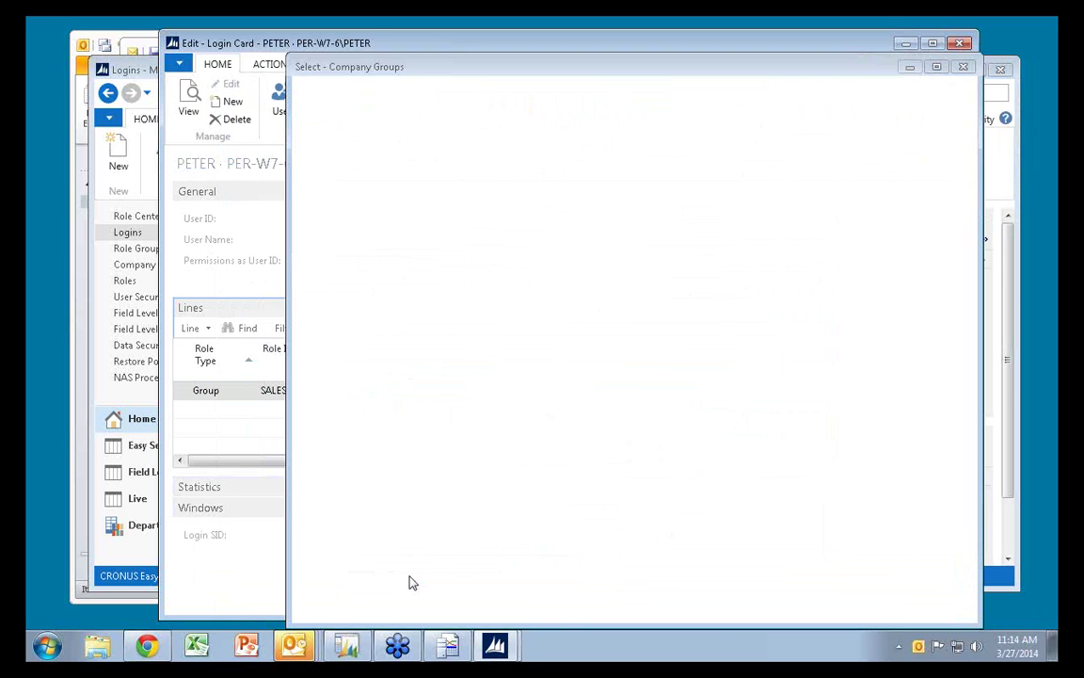
left_click(320, 353)
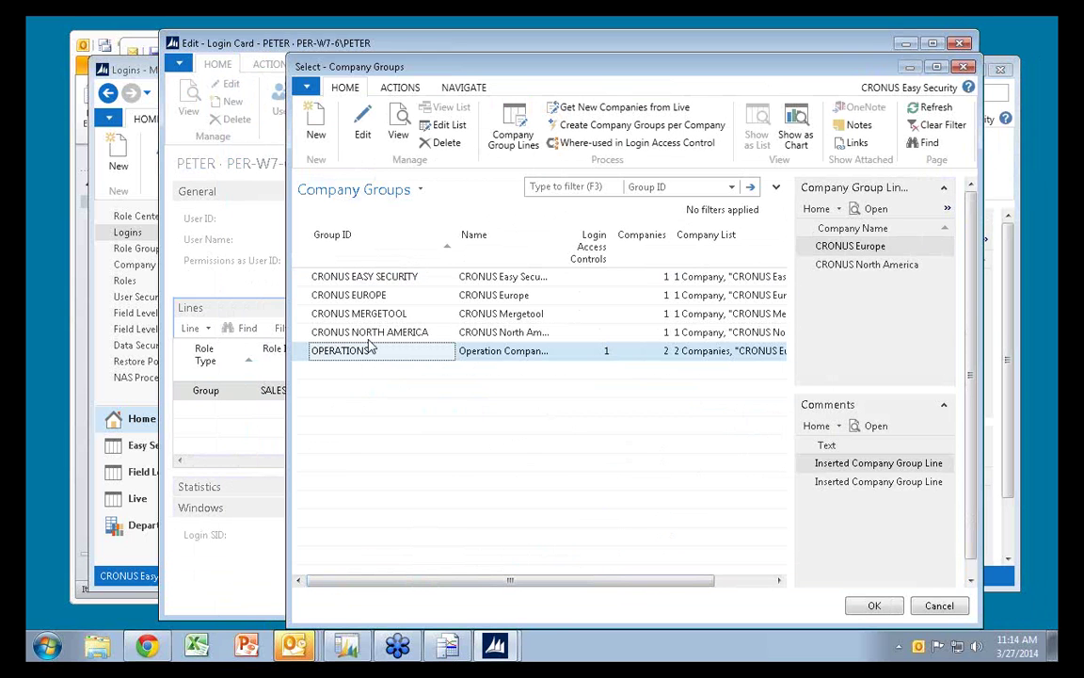
left_click(875, 605)
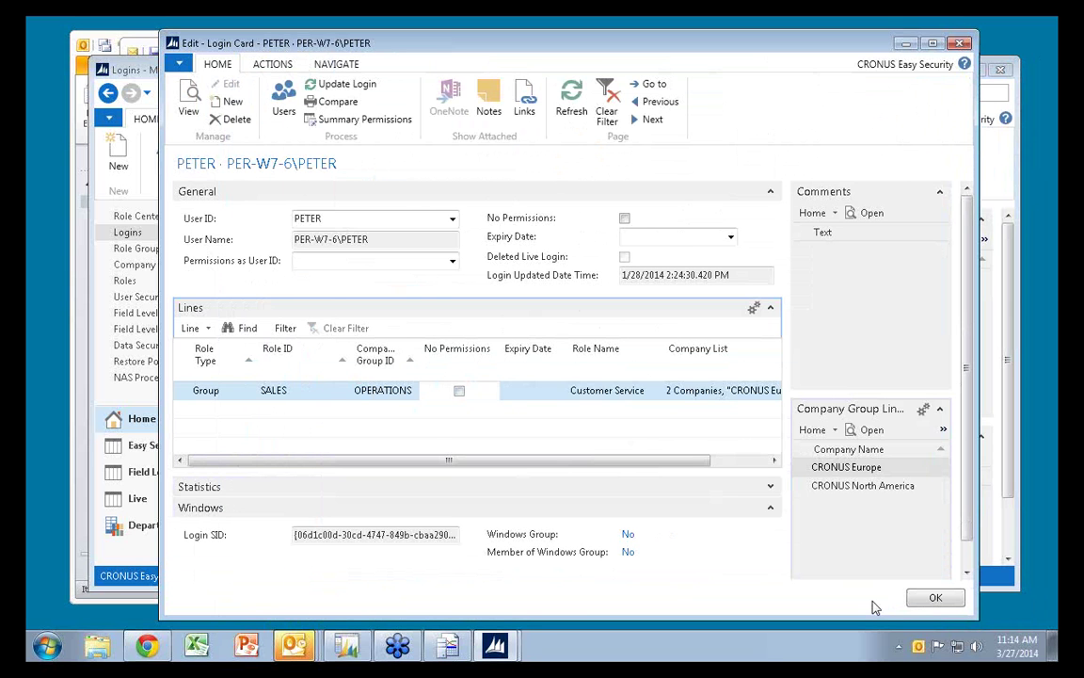
Add a second Group line to the login with Role ID OPERATIONS MGR and Company Group ID OPERATIONS
key("Down")
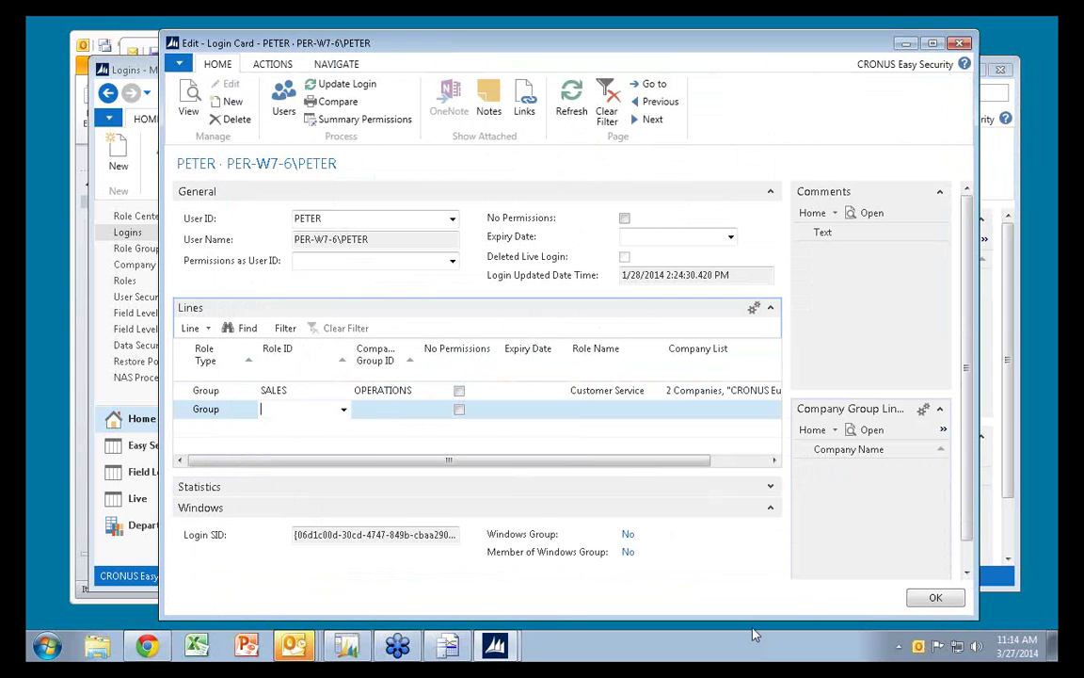
left_click(344, 412)
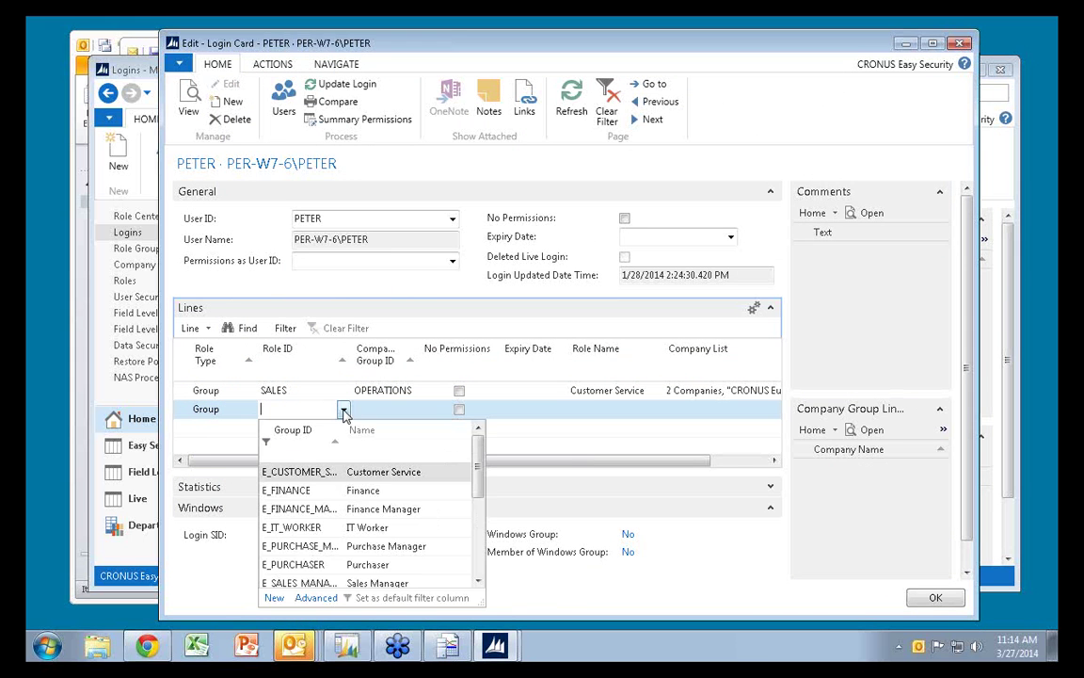
scroll(313, 499, "down", 5)
left_click(299, 508)
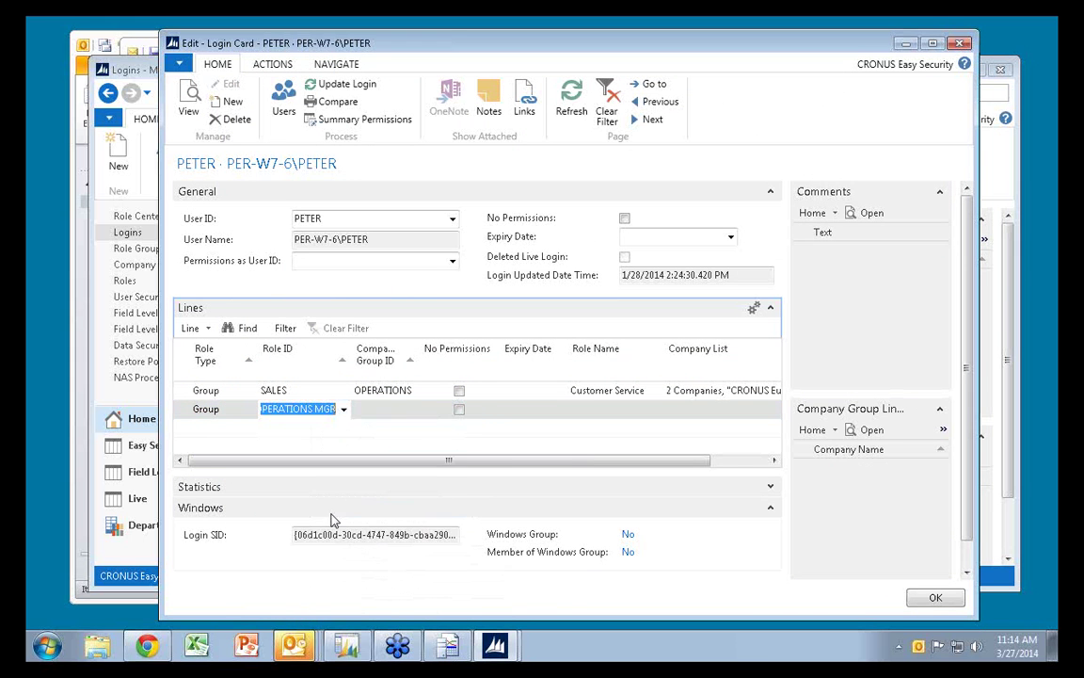
left_click(412, 412)
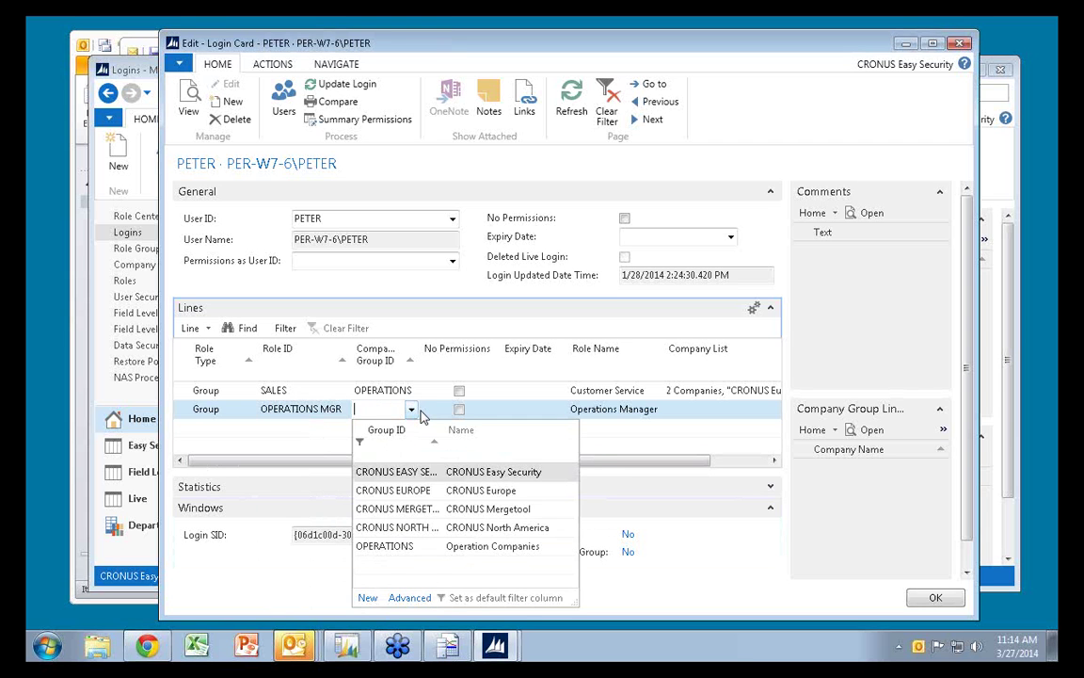
type("OPERATIONS")
key("Tab")
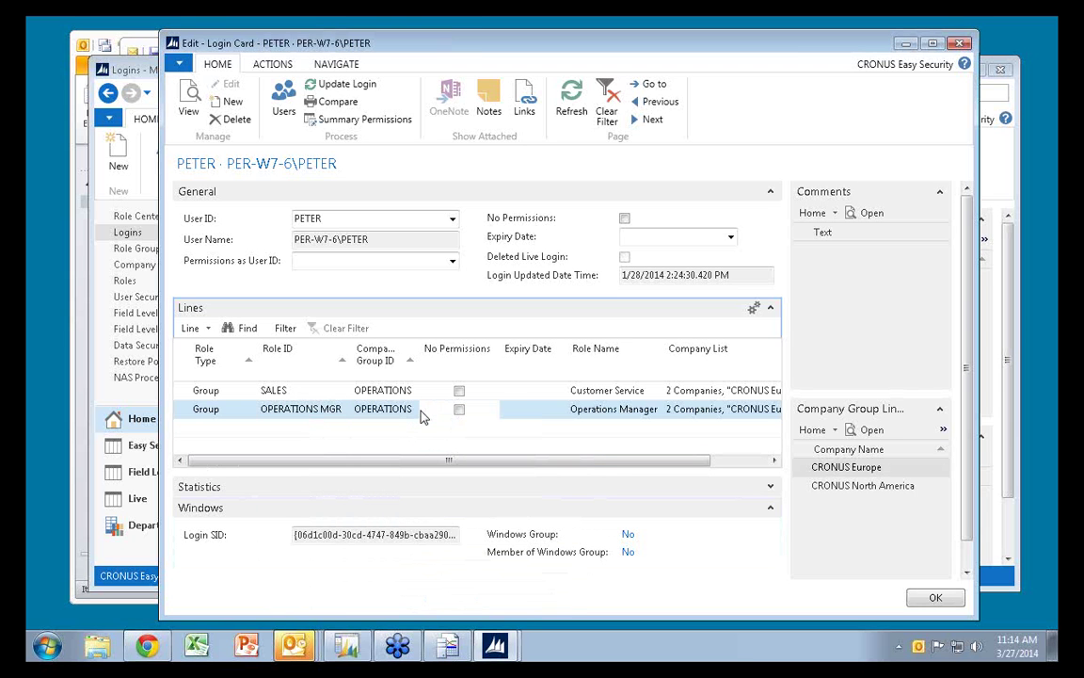
Set the OPERATIONS MGR line's expiry date to 4/4/2014 and close the login card
left_click(530, 410)
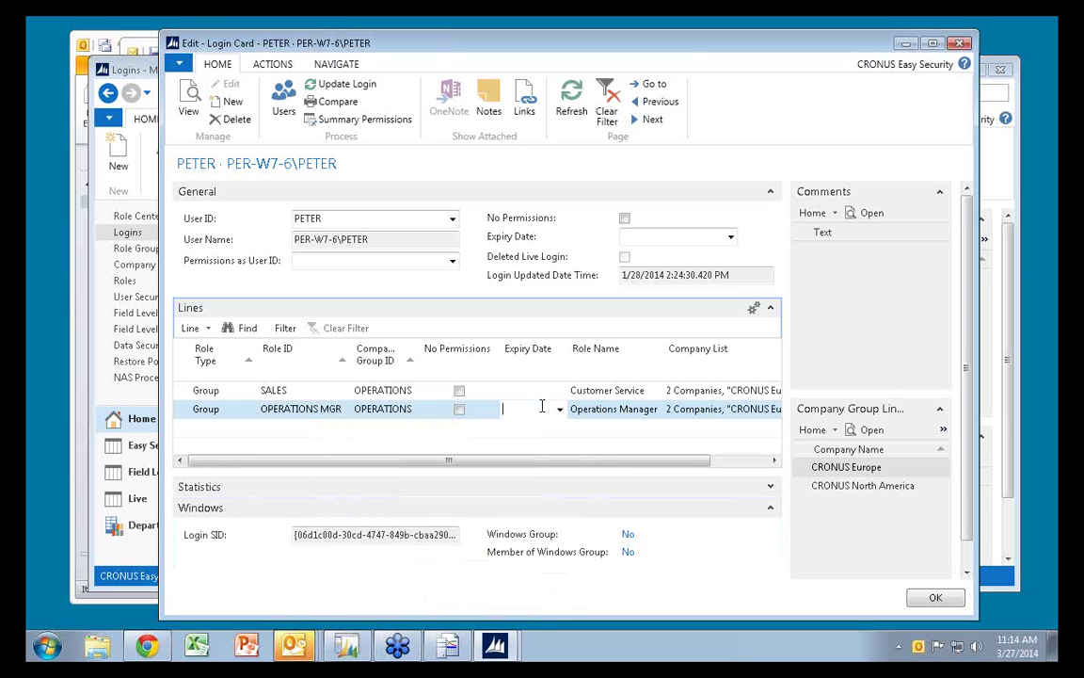
left_click(560, 411)
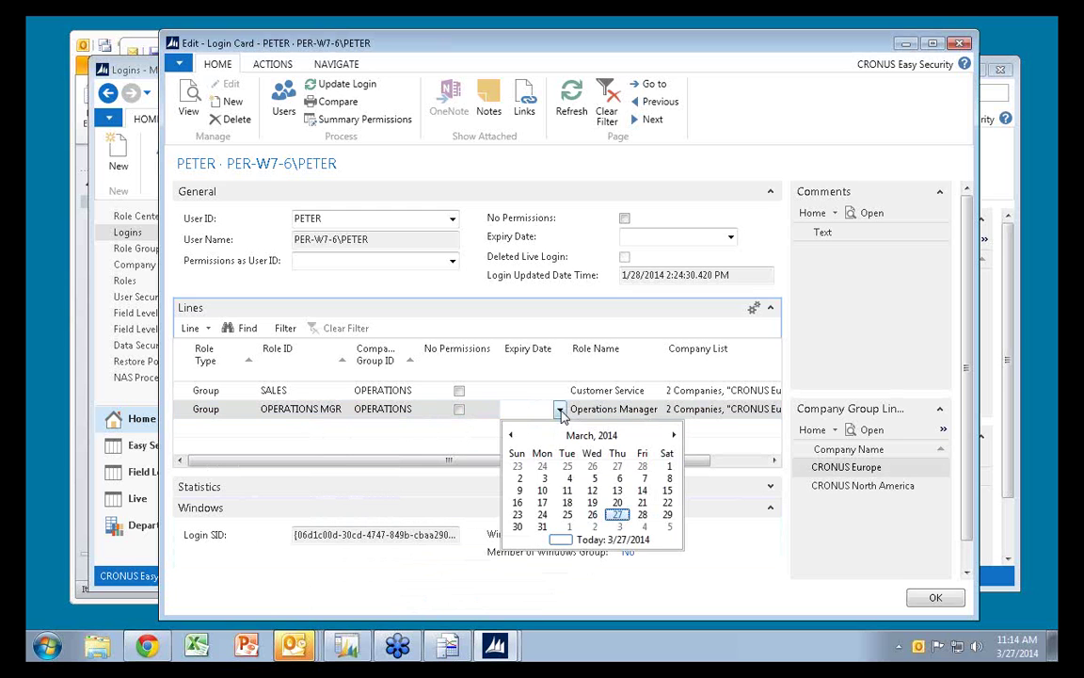
left_click(643, 528)
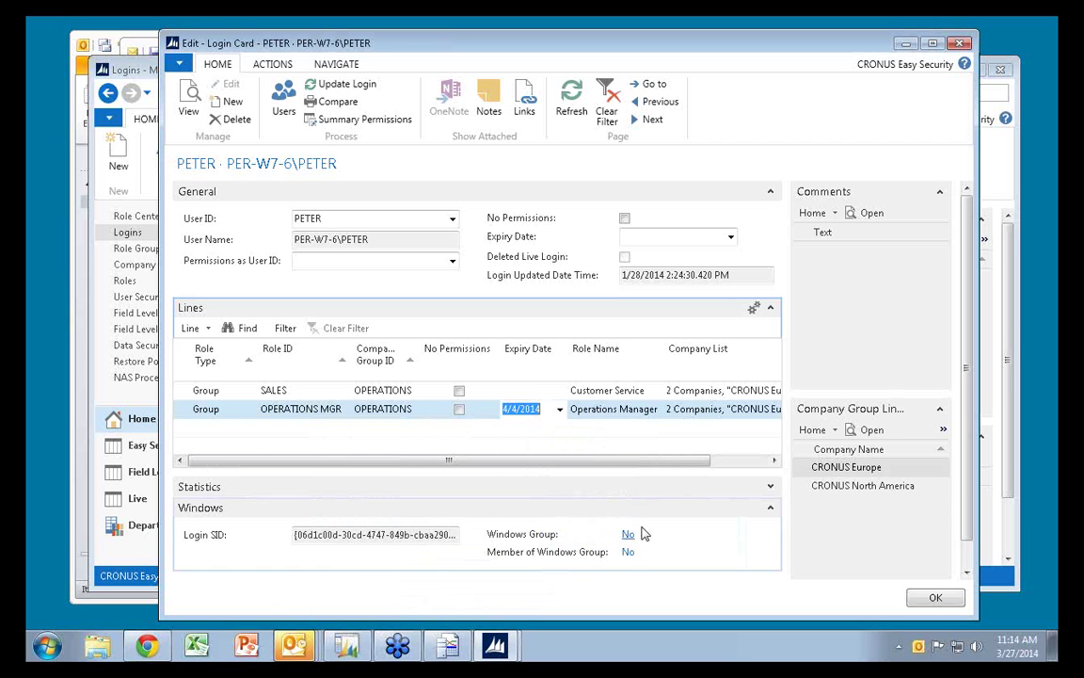
left_click(524, 392)
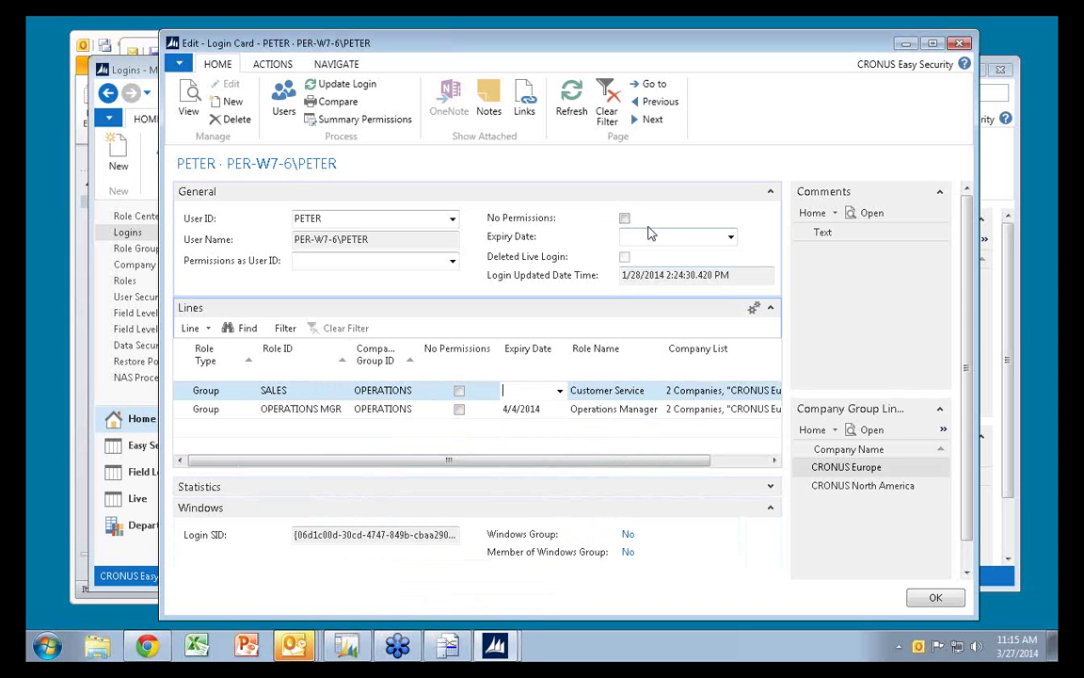
key("Escape")
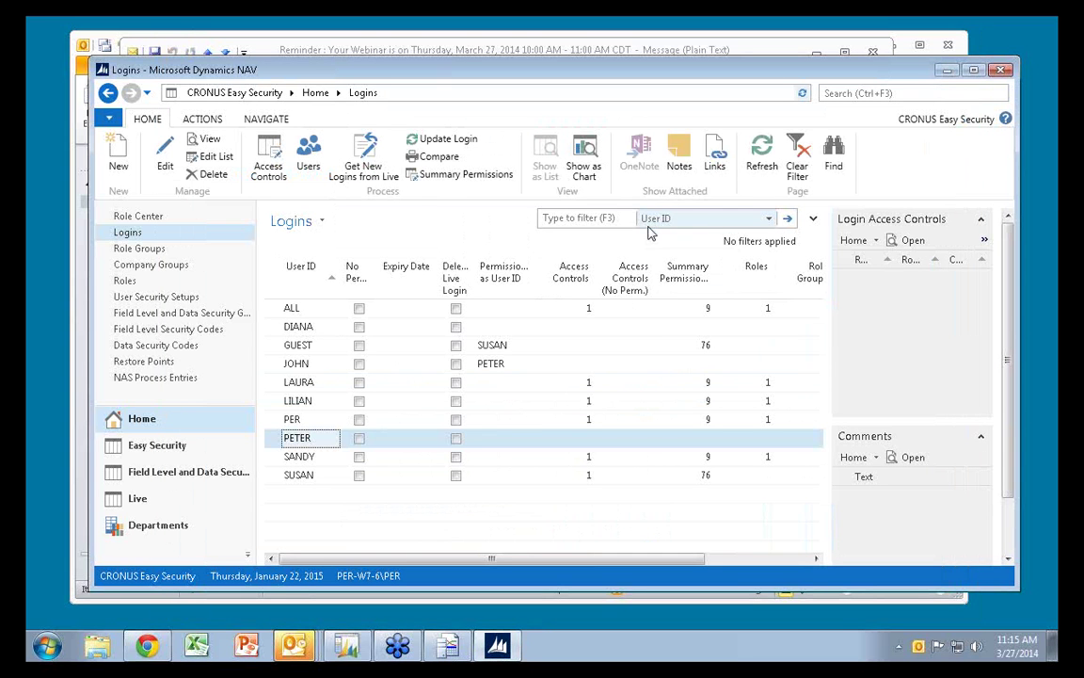
Create a new role in the Easy Security Roles list with Role ID EDIT CUSTOMER
left_click(127, 281)
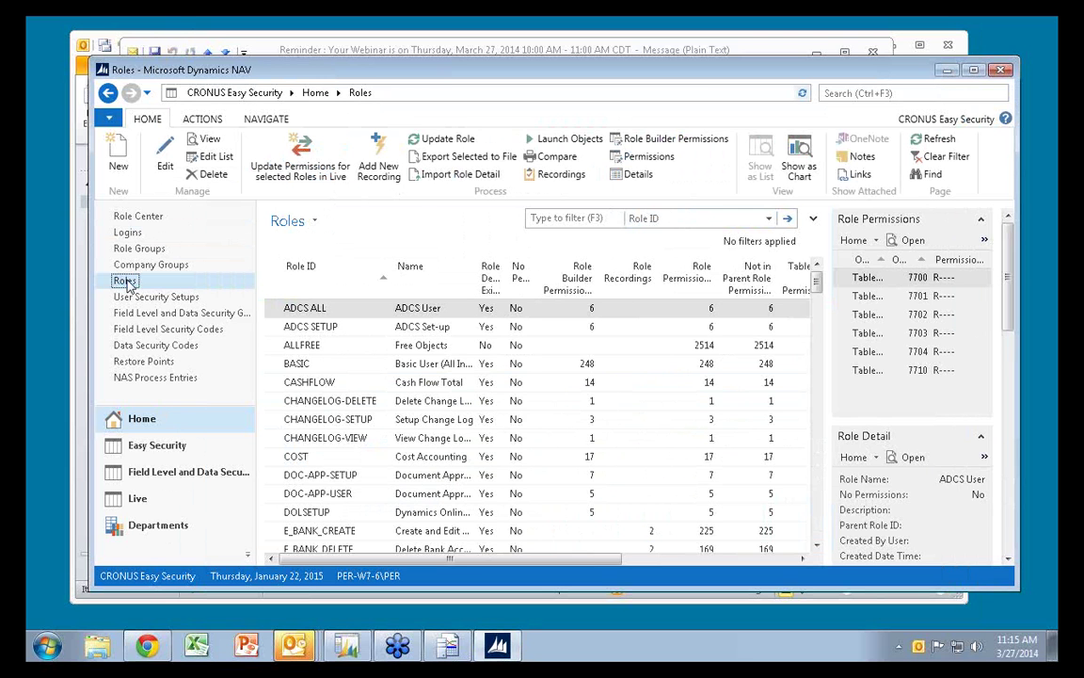
left_click(117, 168)
type("e")
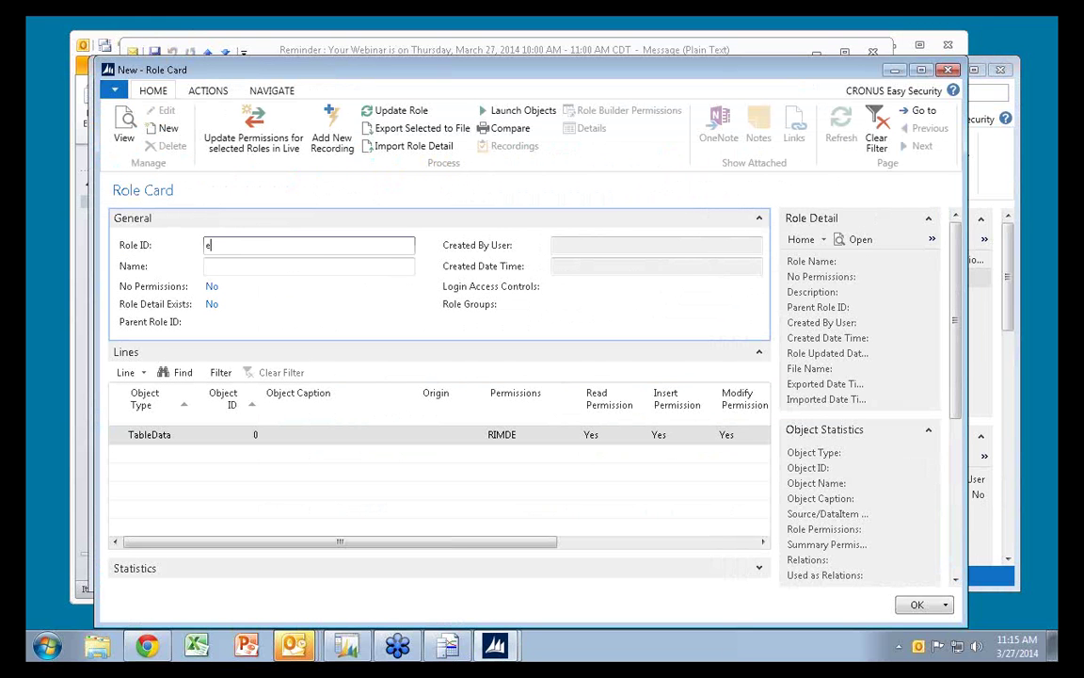
type("dit customer")
key("Return")
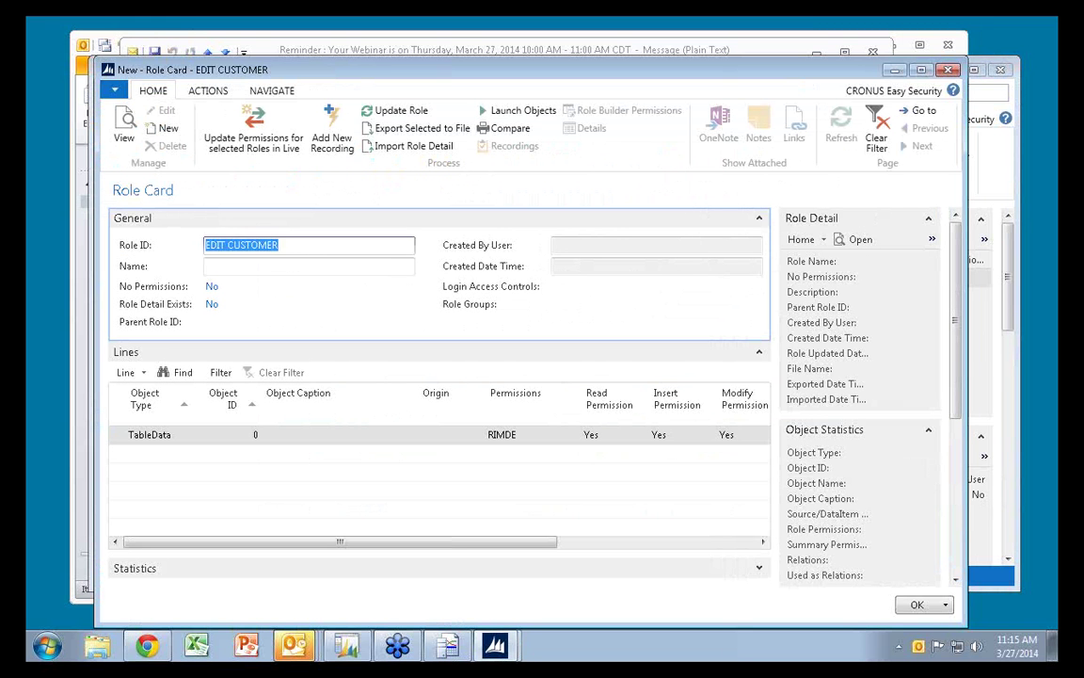
Add a new recording to the EDIT CUSTOMER role and import the SQL Profiler trace file Edit Customer.xml into it
left_click(331, 127)
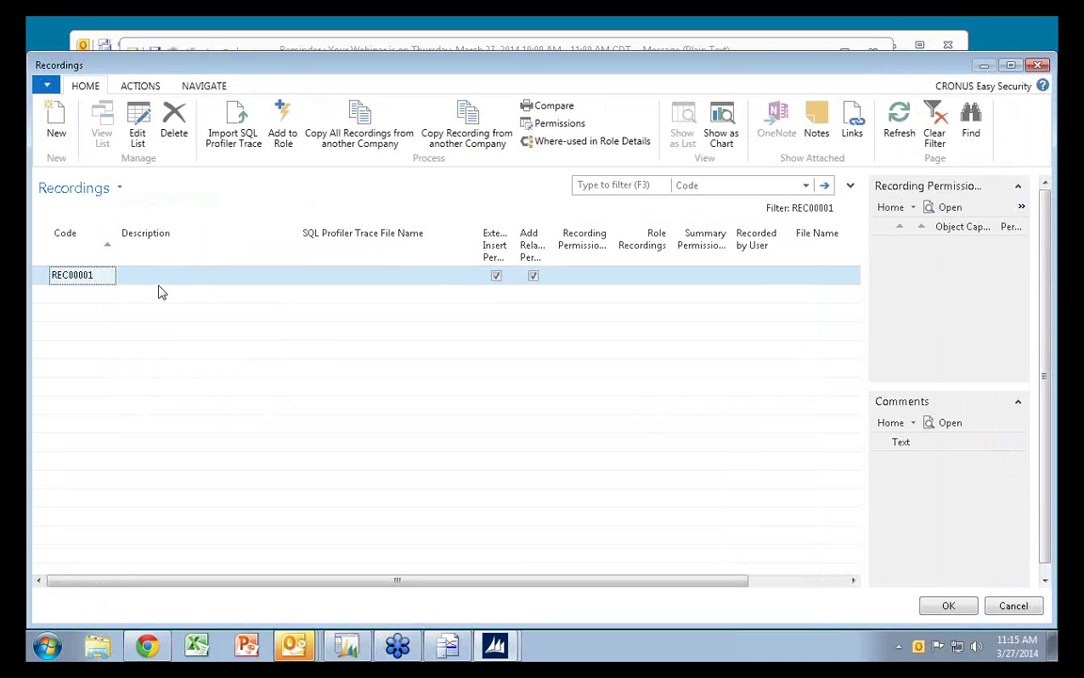
left_click(224, 127)
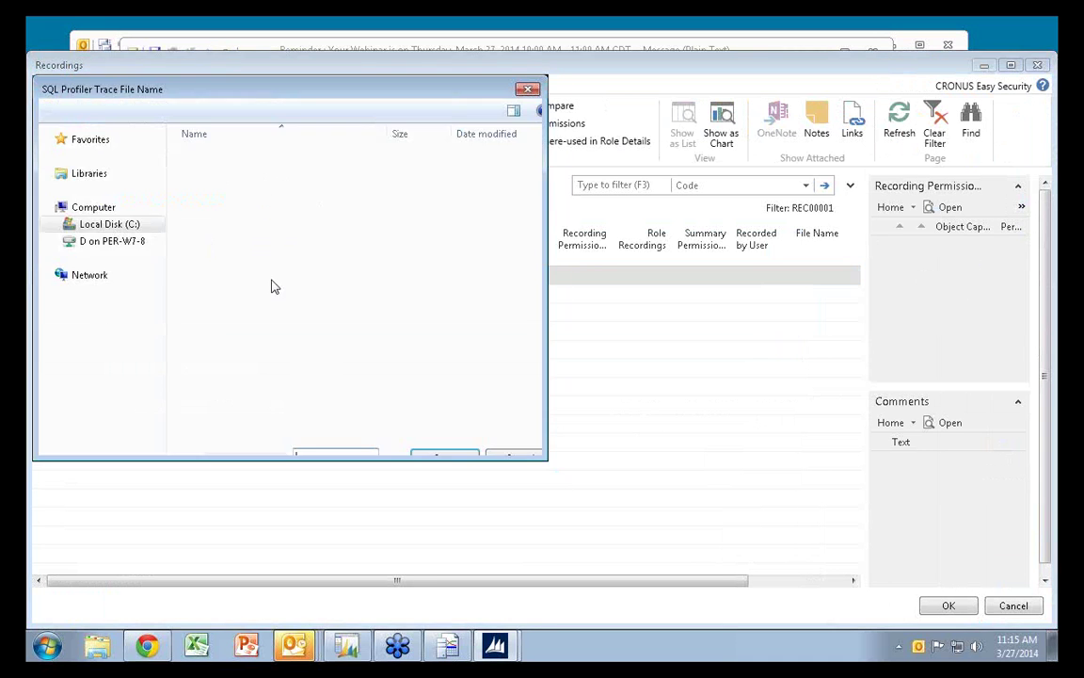
left_click(218, 219)
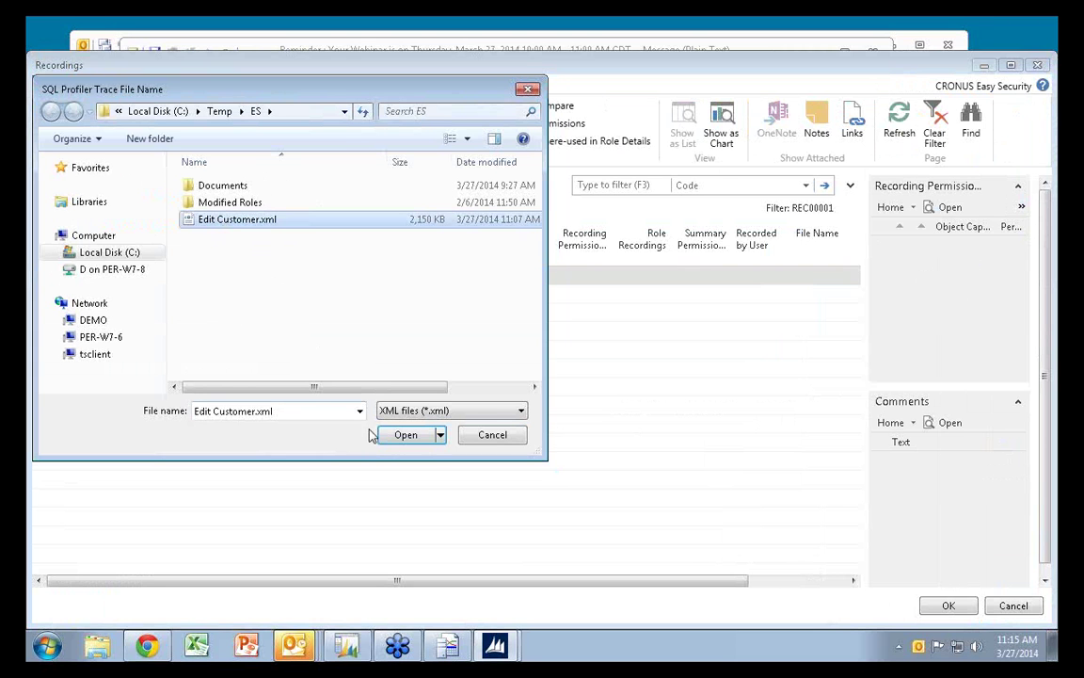
left_click(402, 436)
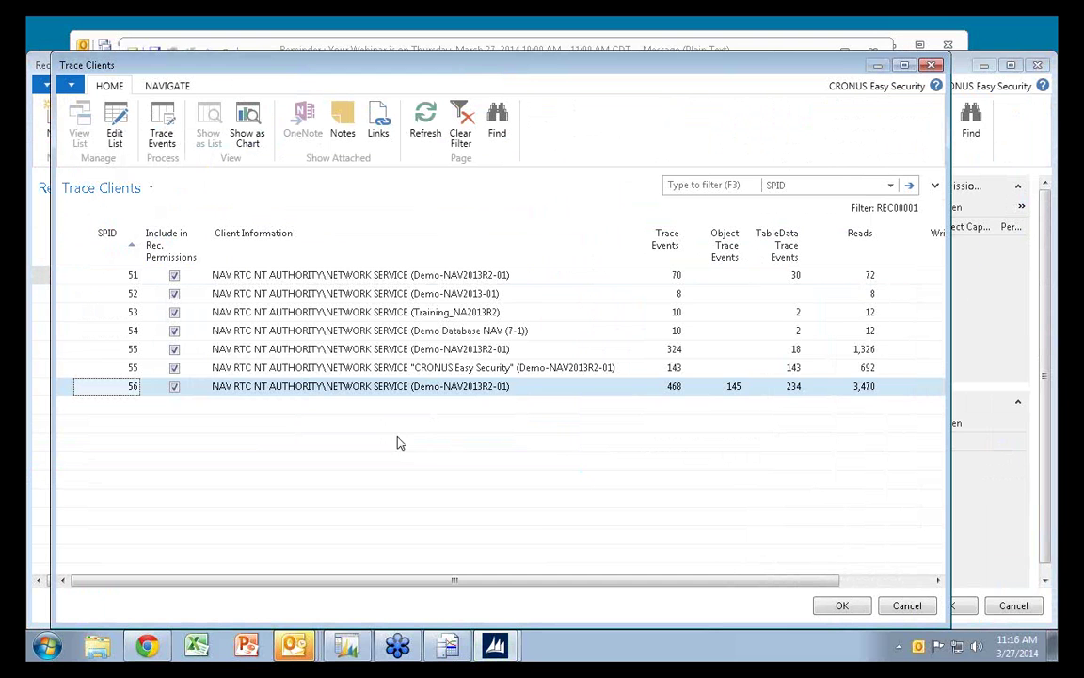
Exclude the trace clients with SPID 52, 53 and 54 from the recording permissions and complete the trace import
left_click(114, 134)
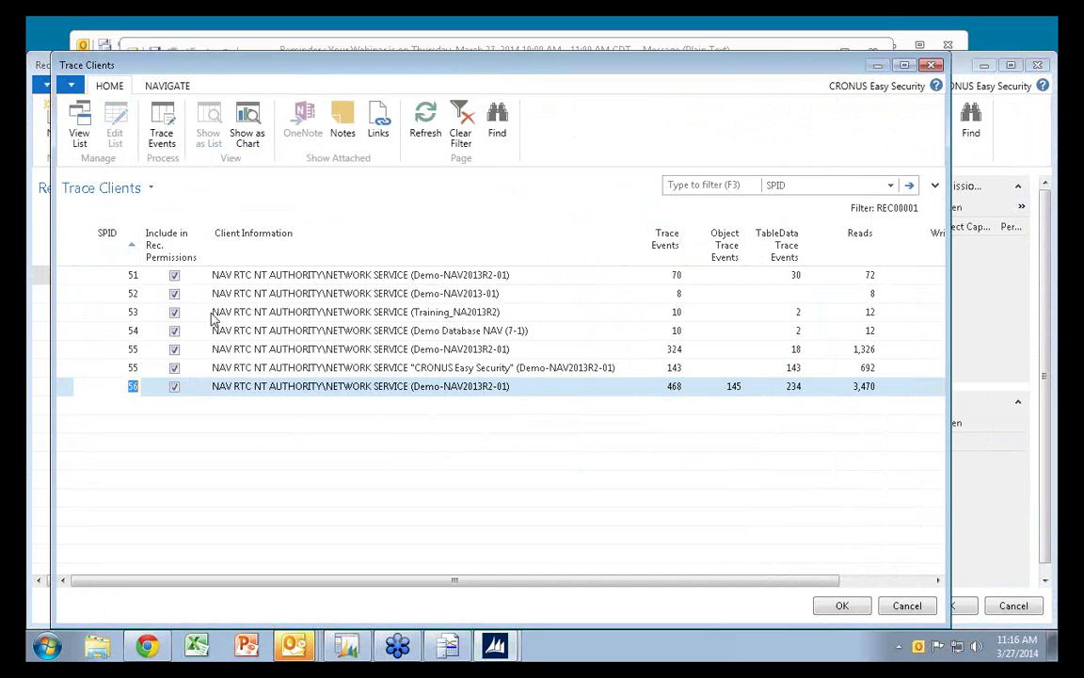
left_click(174, 294)
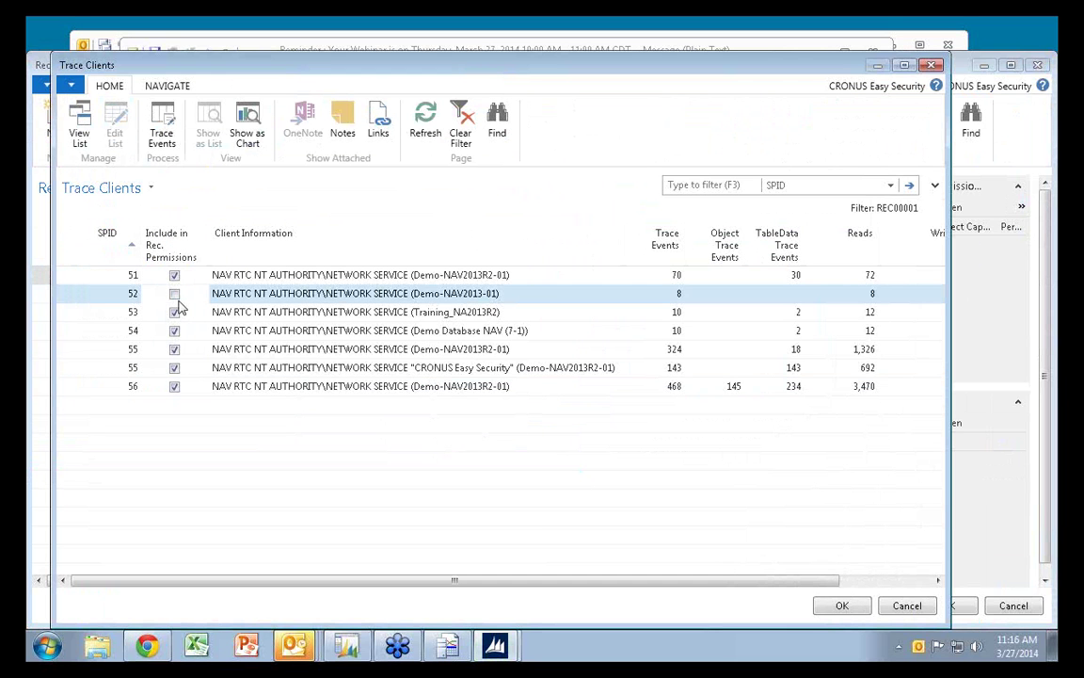
left_click(174, 331)
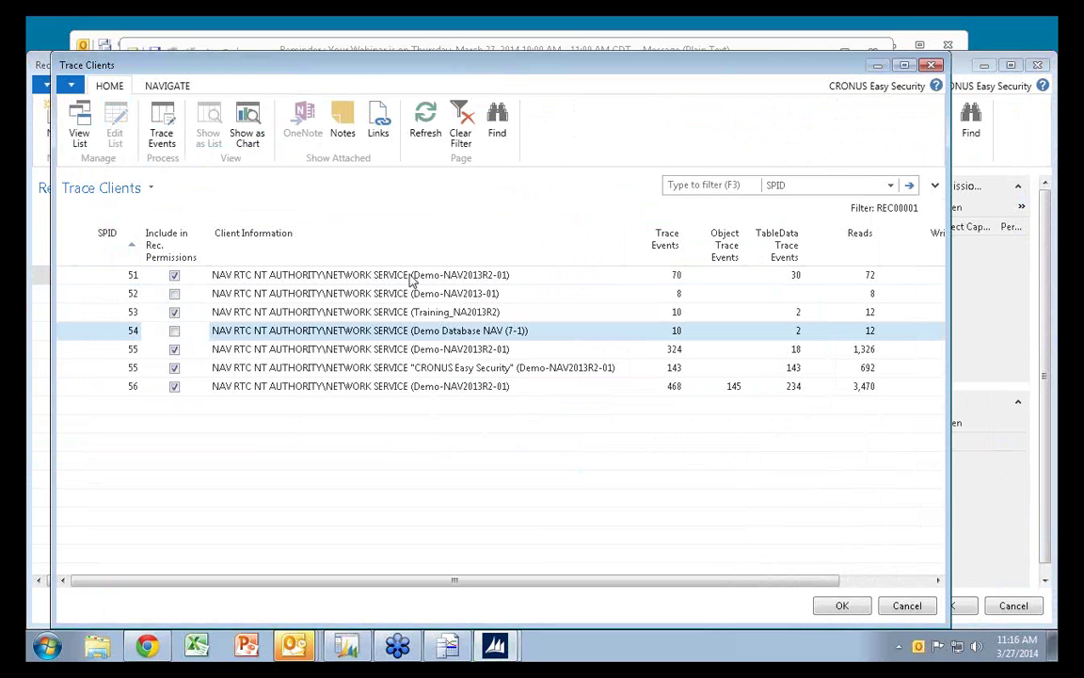
left_click(175, 317)
left_click(174, 313)
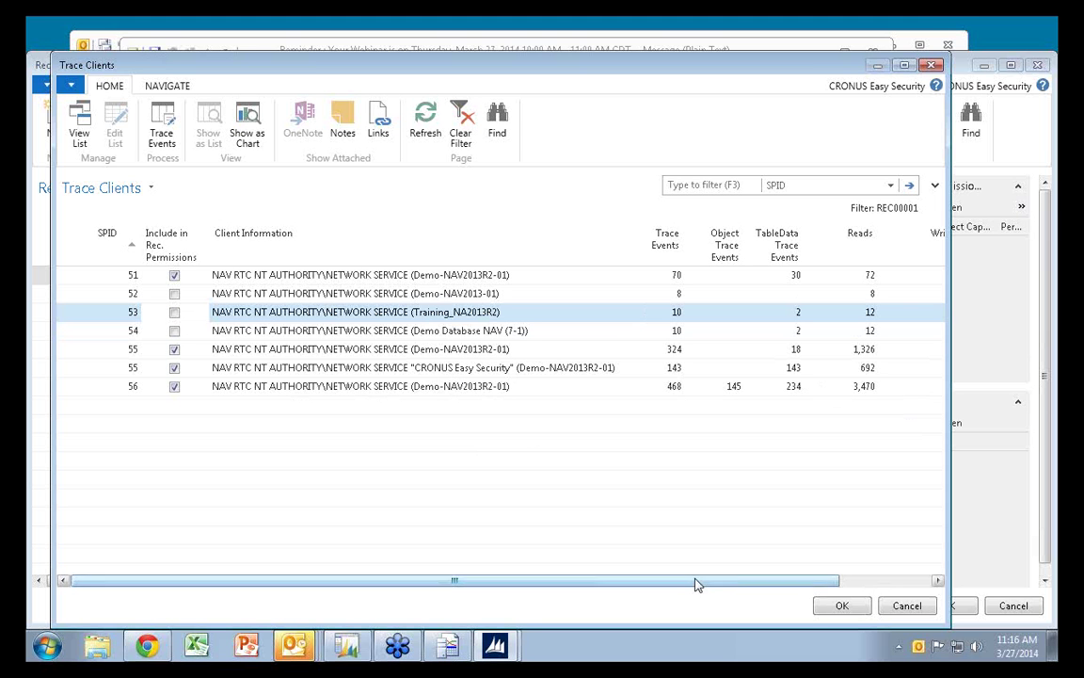
left_click(842, 607)
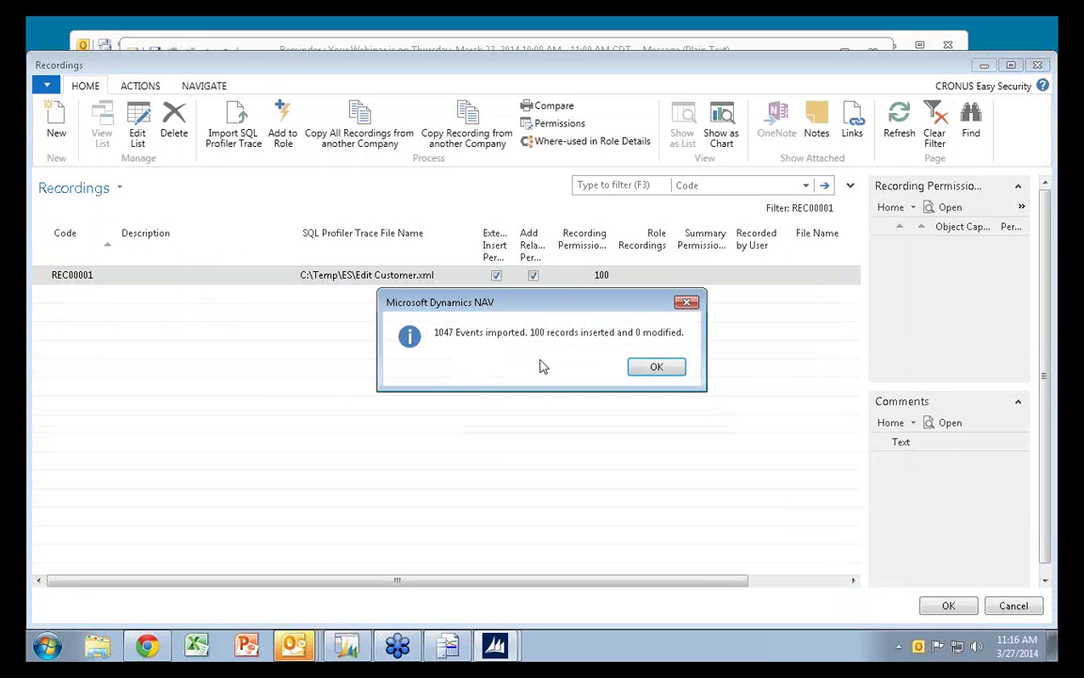
left_click(656, 366)
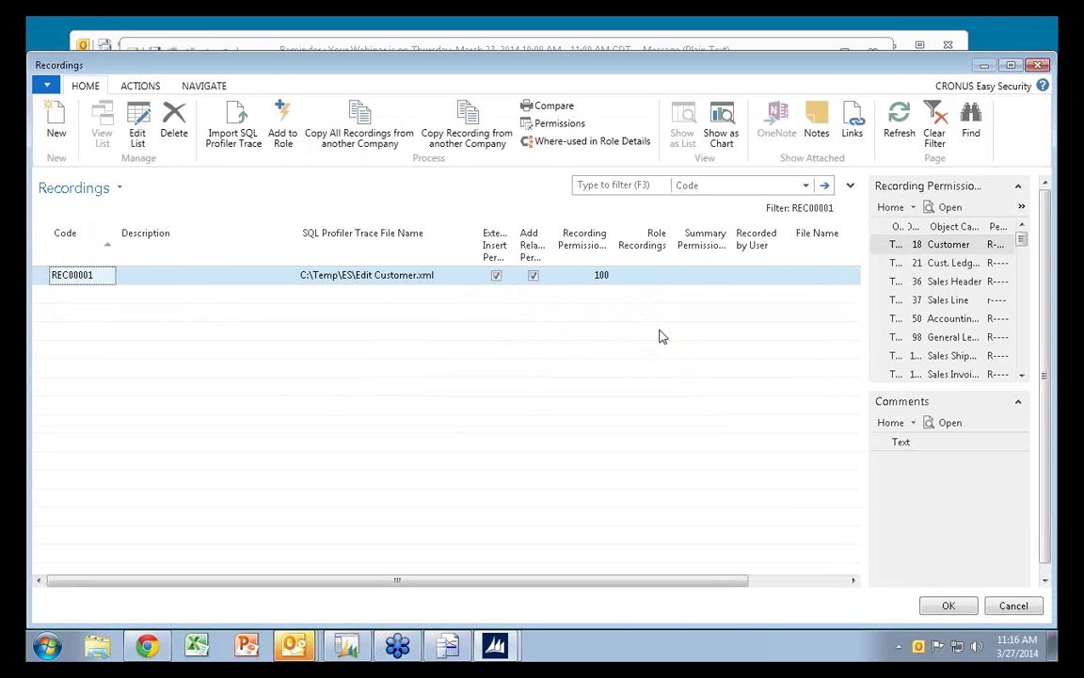
Review the recording's permissions down to the page and query objects, and return to the role card
left_click(558, 124)
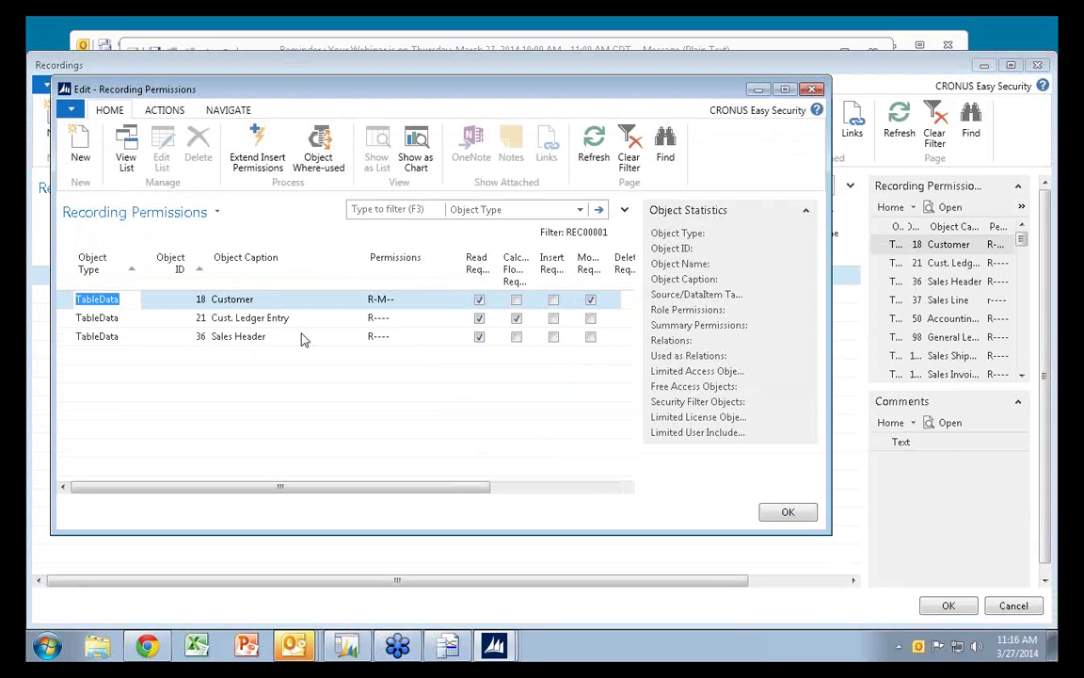
scroll(127, 395, "down", 20)
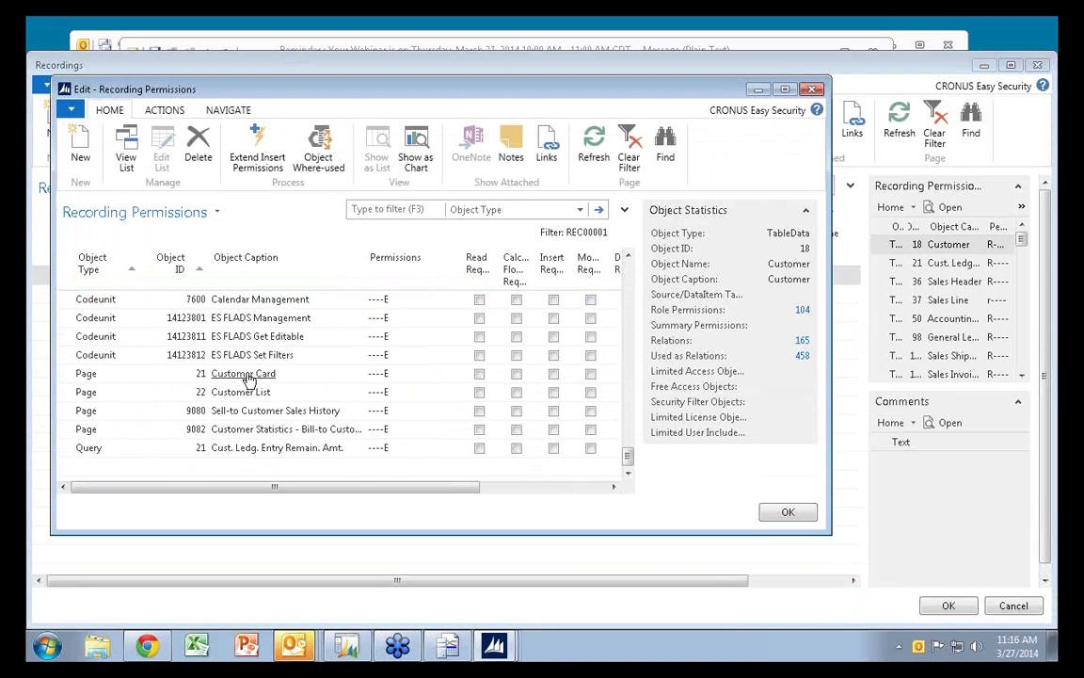
key("Escape")
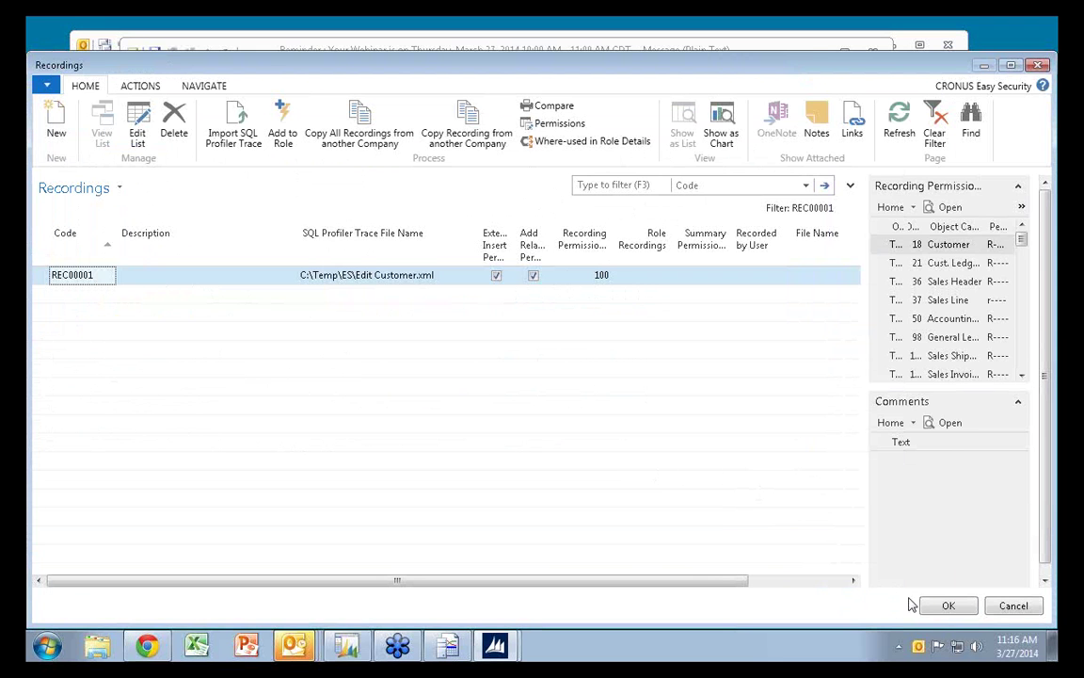
left_click(953, 608)
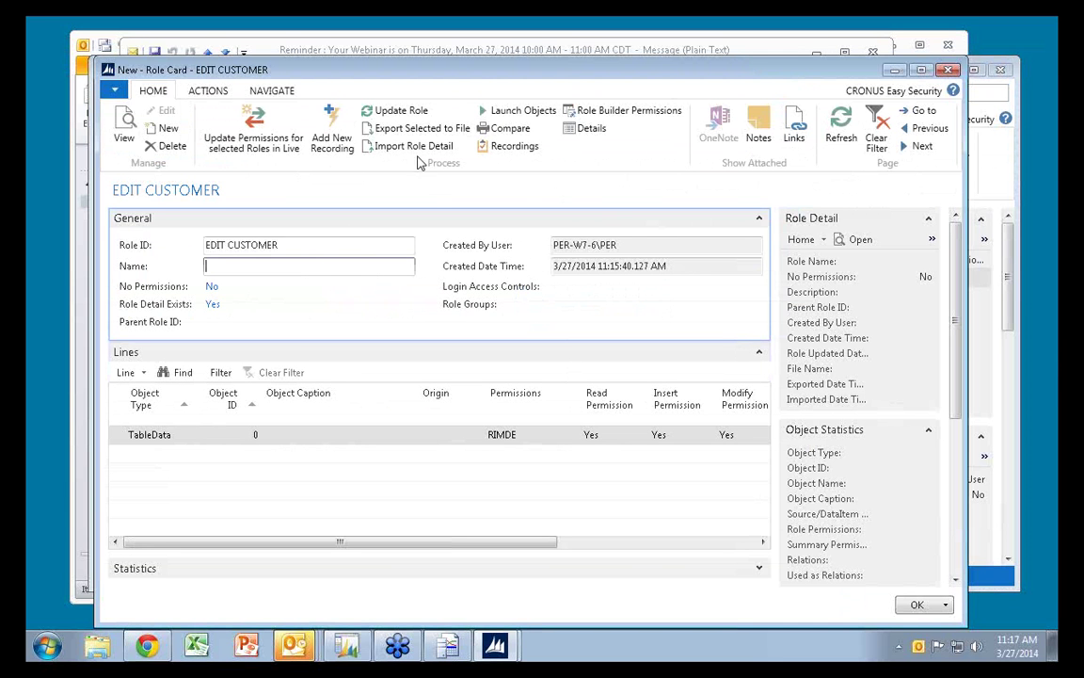
Update the EDIT CUSTOMER role from its recording, check the origin of its permission lines and close the role card
left_click(392, 111)
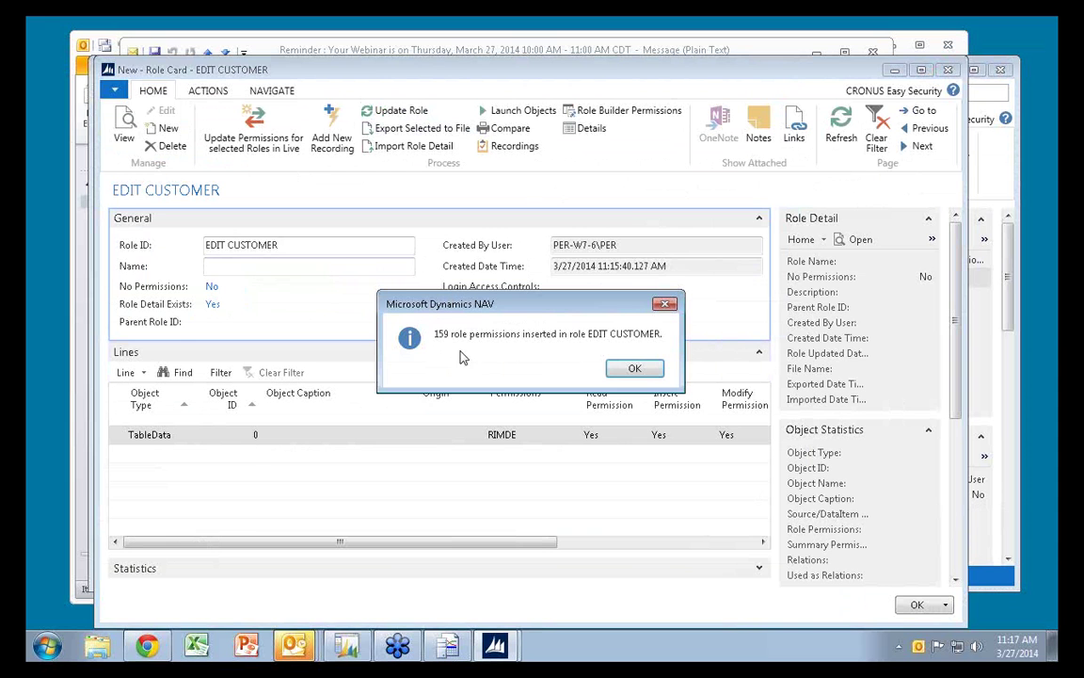
left_click(635, 368)
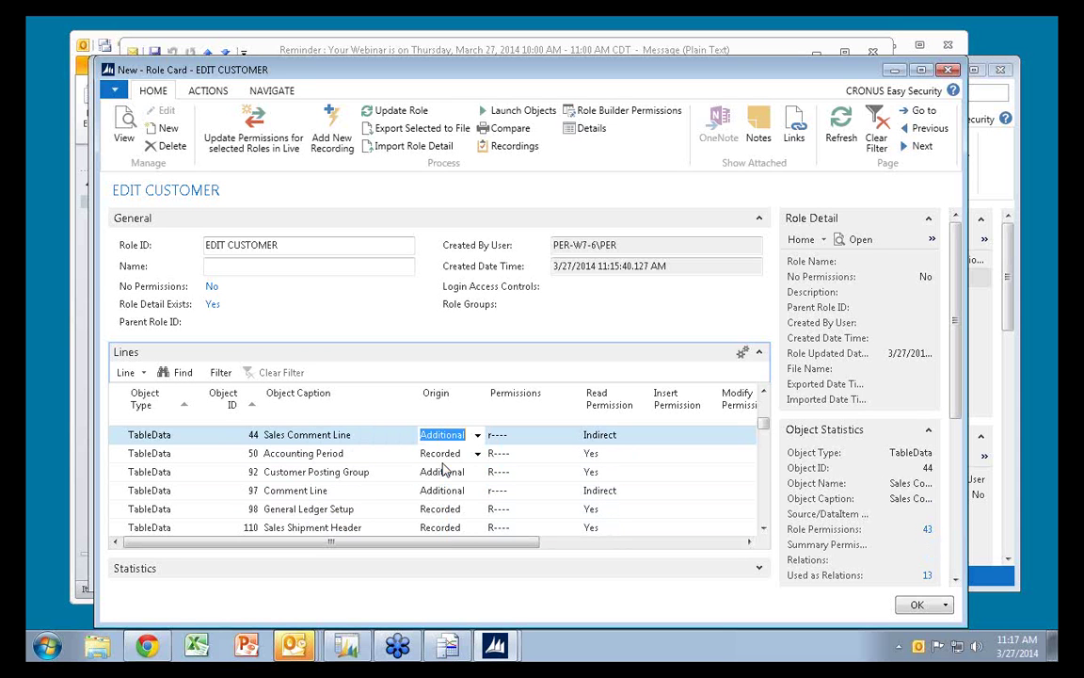
key("Escape")
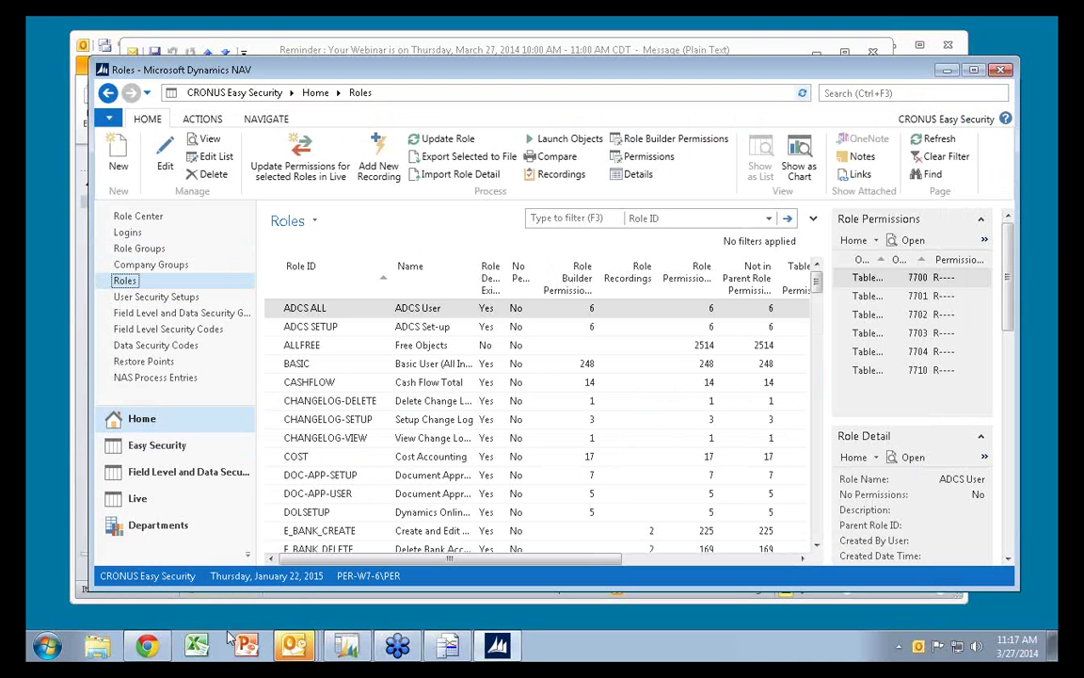
Open the Excel workbook Roles Demo Data ES1.40.17.xlsx and review the planned roles on the Recordings sheet from Sales & Receivables to Role Centers
right_click(193, 647)
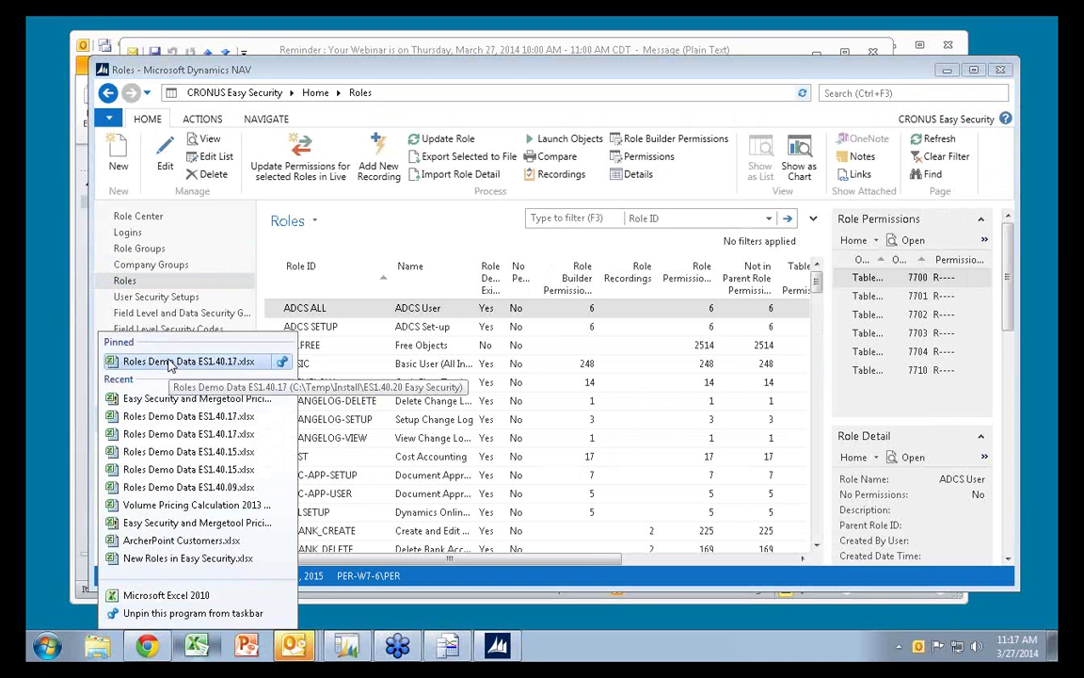
left_click(172, 360)
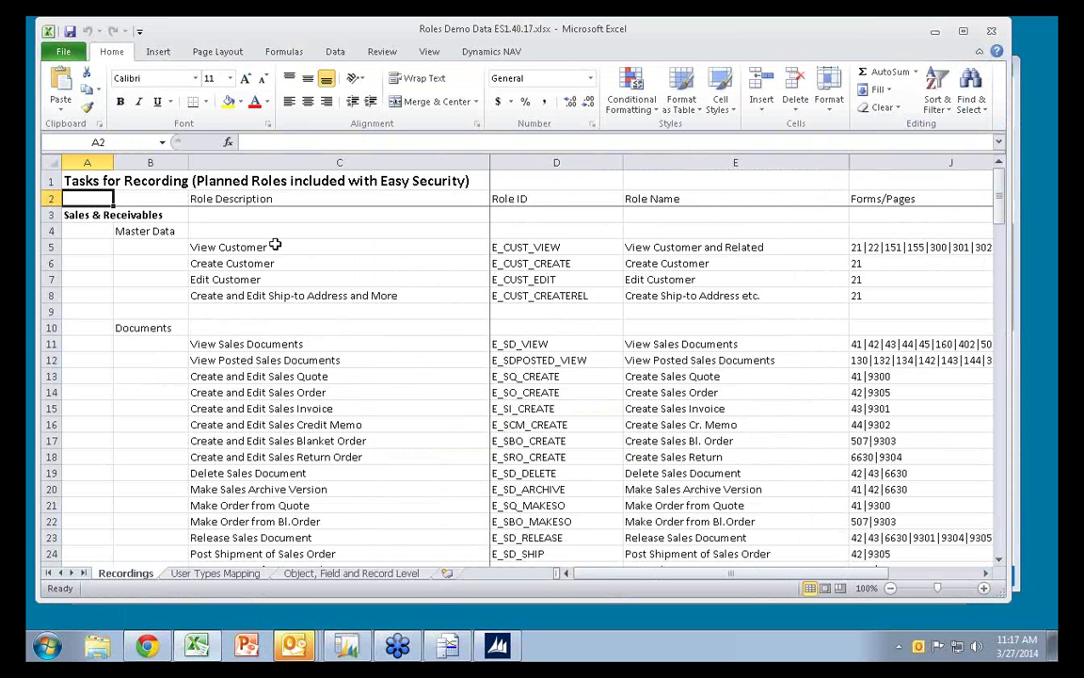
left_click(251, 279)
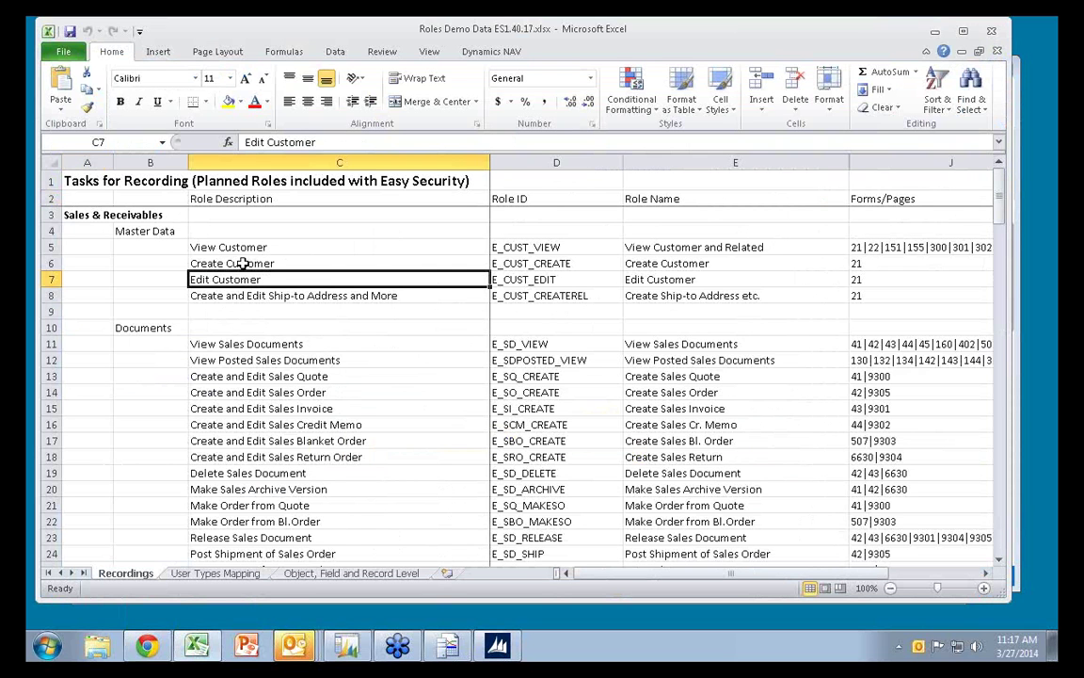
left_click(243, 263)
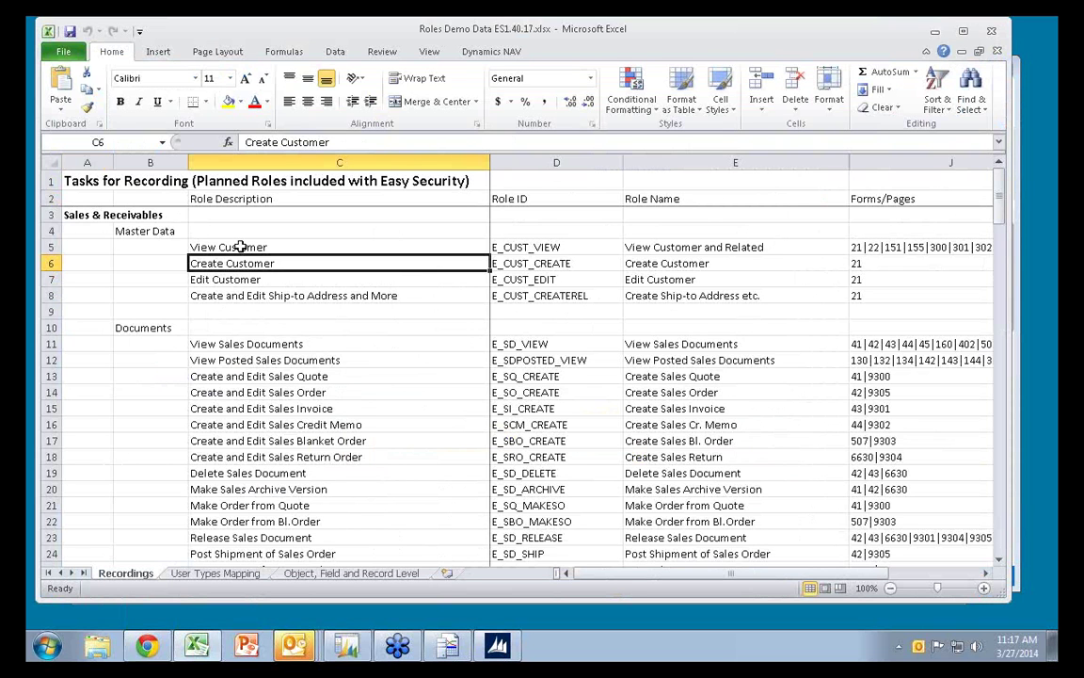
left_click(237, 246)
left_click(273, 393)
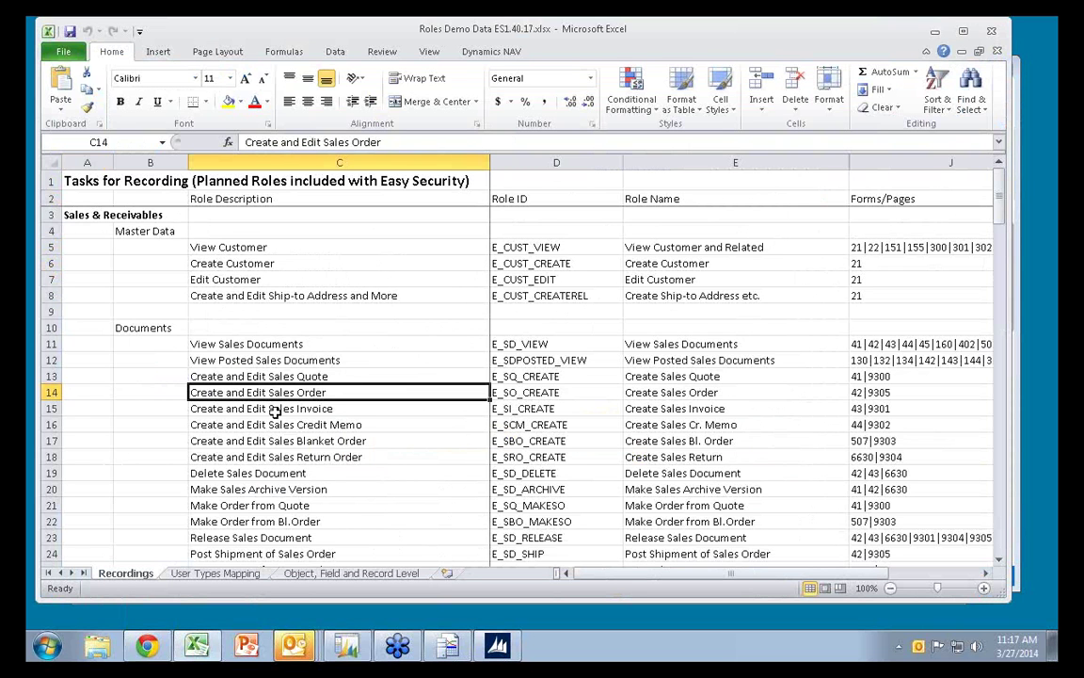
left_click(272, 408)
left_click(277, 439)
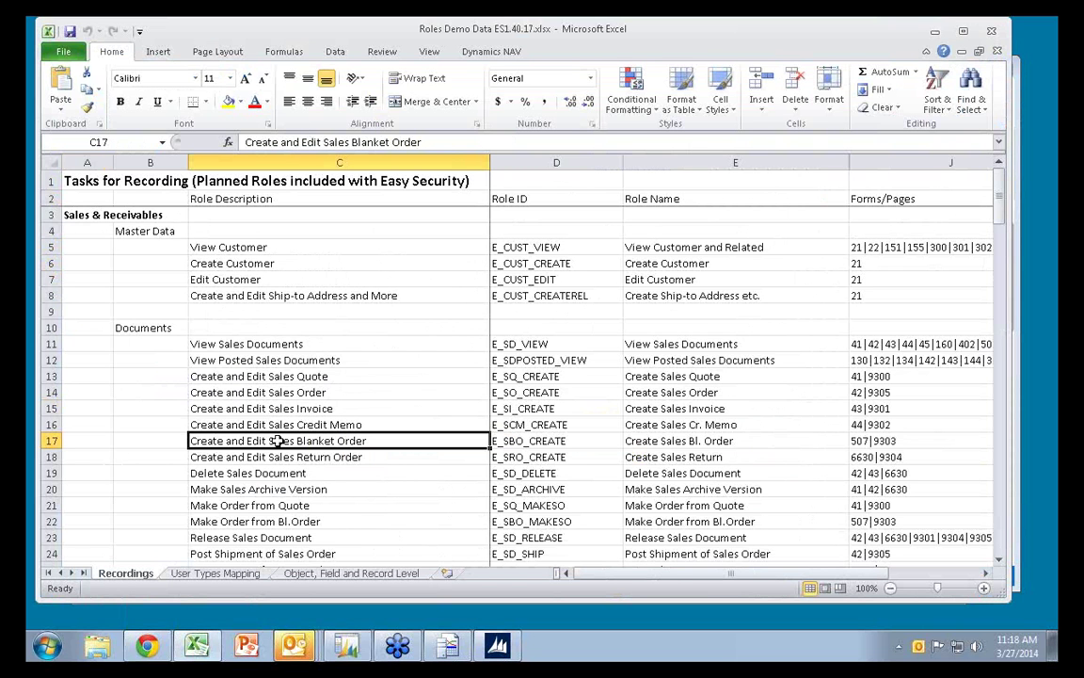
scroll(252, 516, "down", 3)
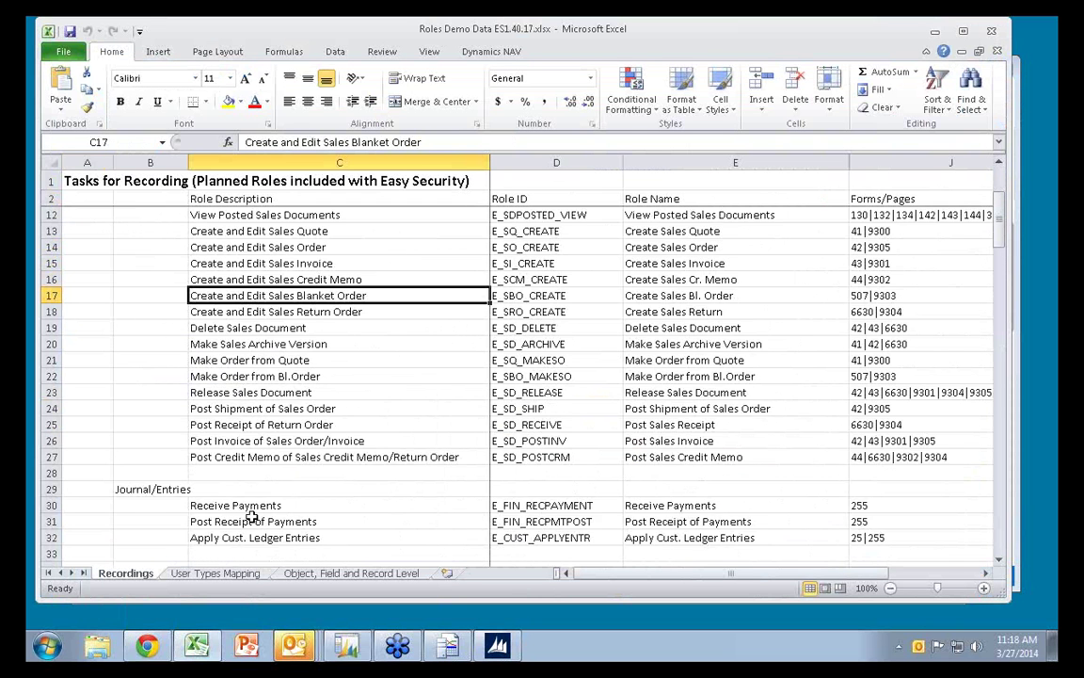
scroll(252, 515, "down", 1)
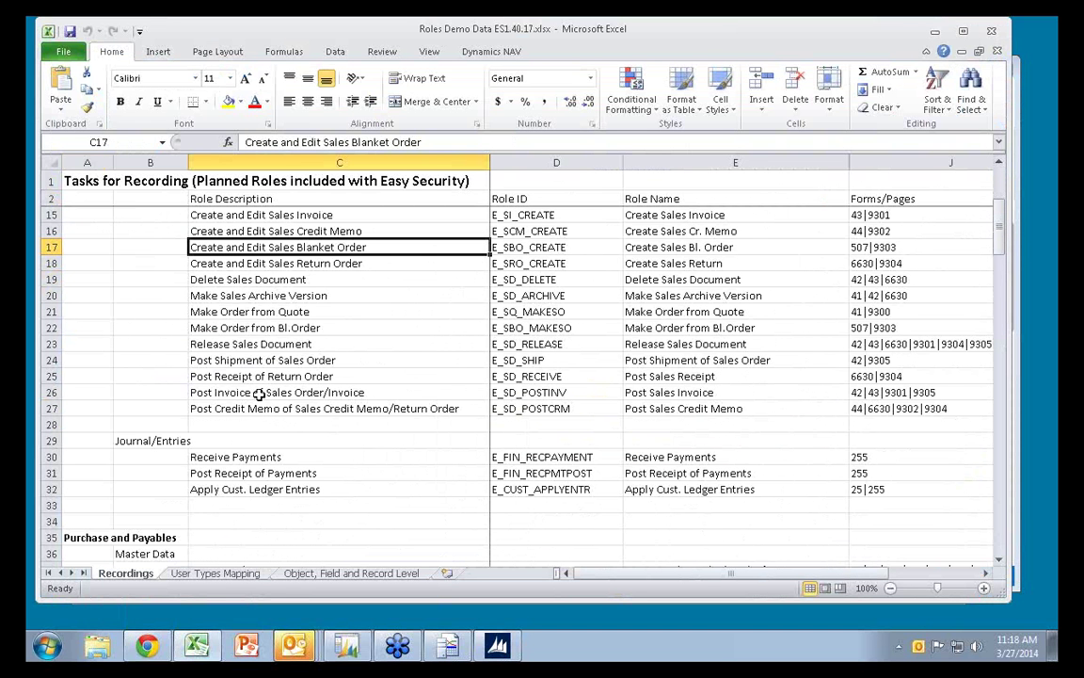
scroll(240, 438, "down", 20)
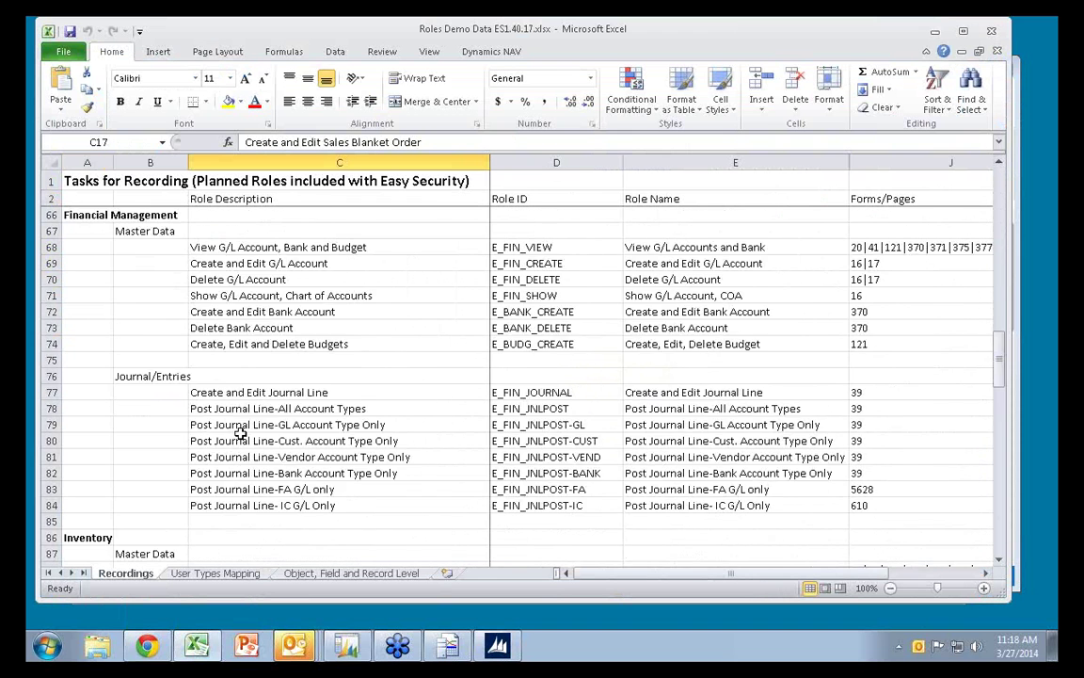
scroll(238, 438, "down", 1)
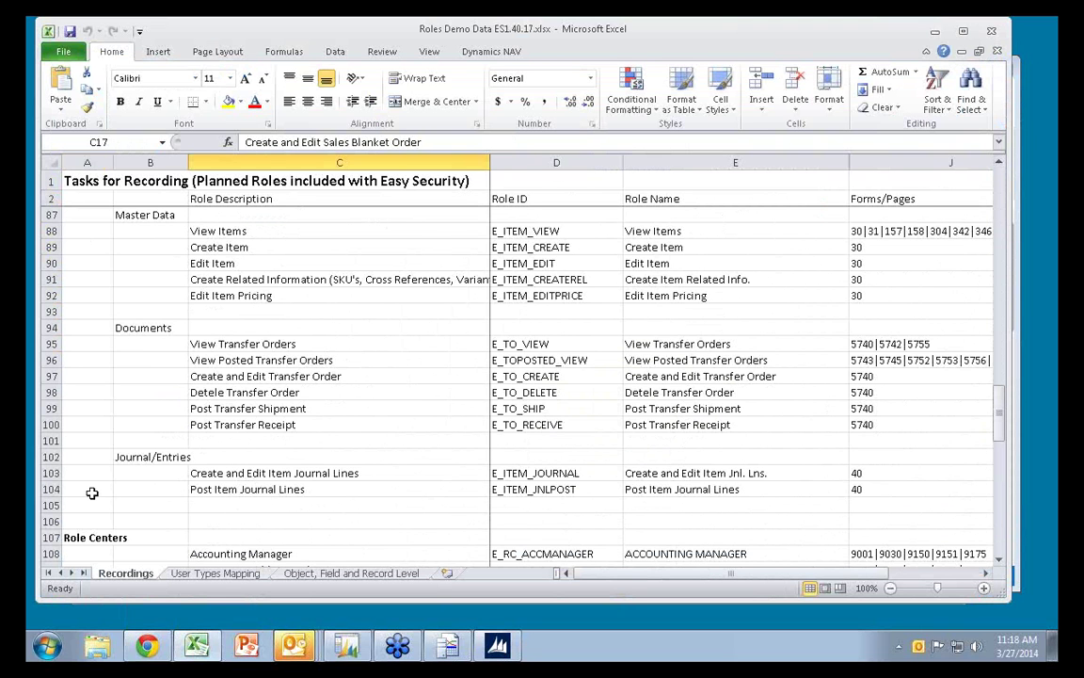
Examine the Customer Service column of the User Types Mapping sheet and return to the Recordings sheet
left_click(214, 573)
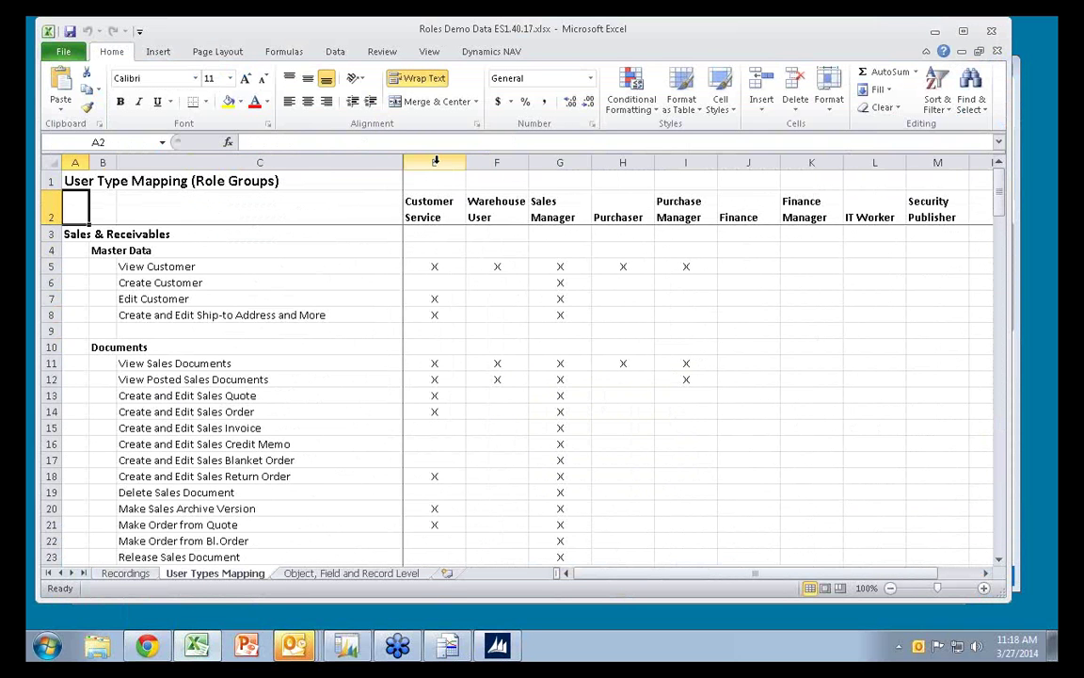
left_click(407, 162)
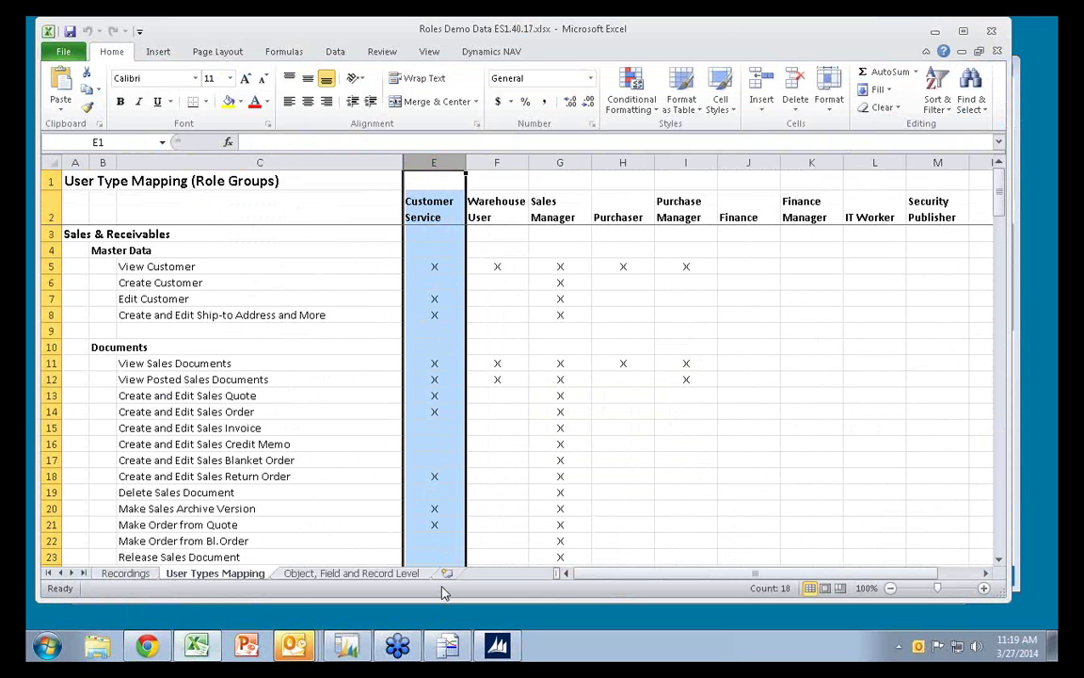
left_click(125, 573)
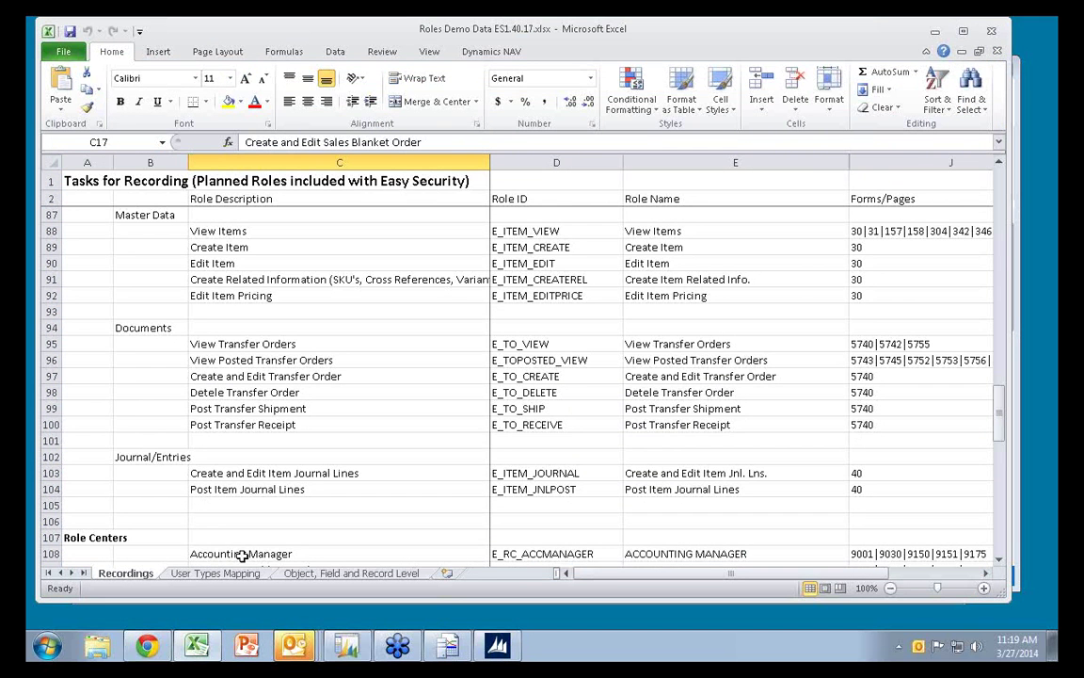
Switch to Microsoft Dynamics NAV Classic, open the Easy Security roles and check which recordings the E_CUST_EDIT role uses
left_click(340, 644)
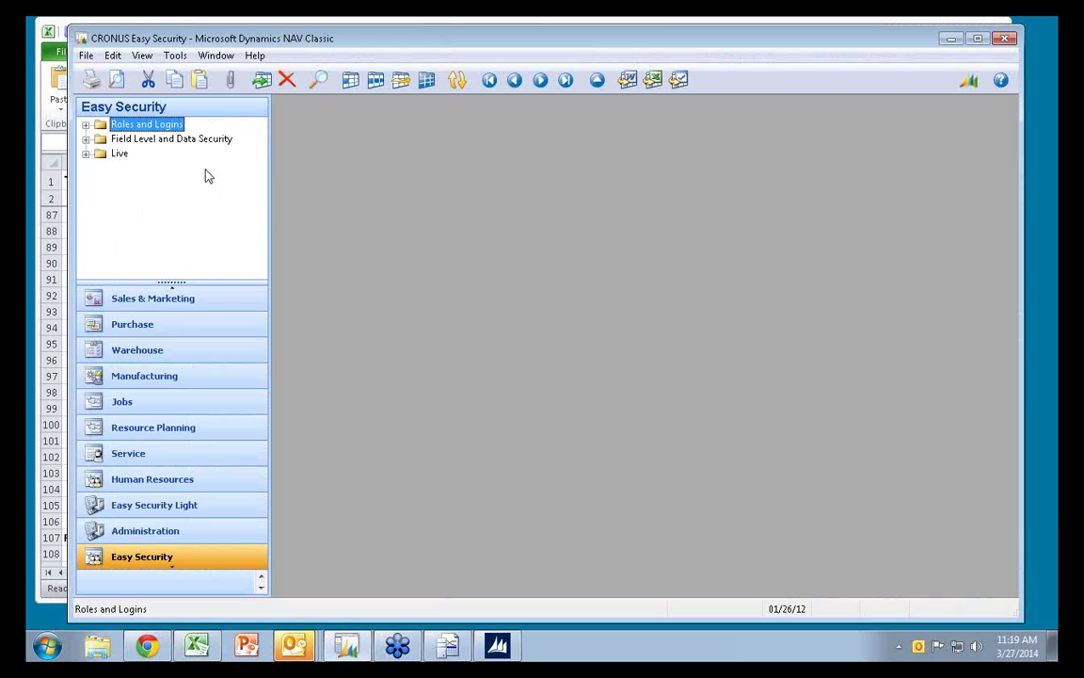
left_click(85, 124)
left_click(136, 182)
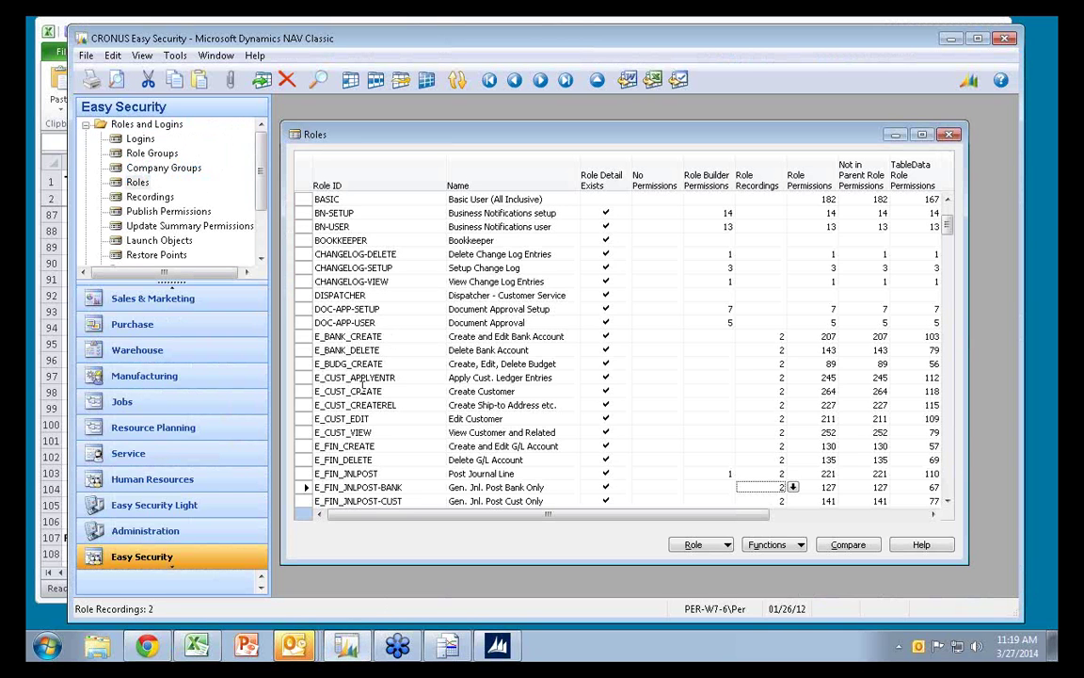
left_click(339, 418)
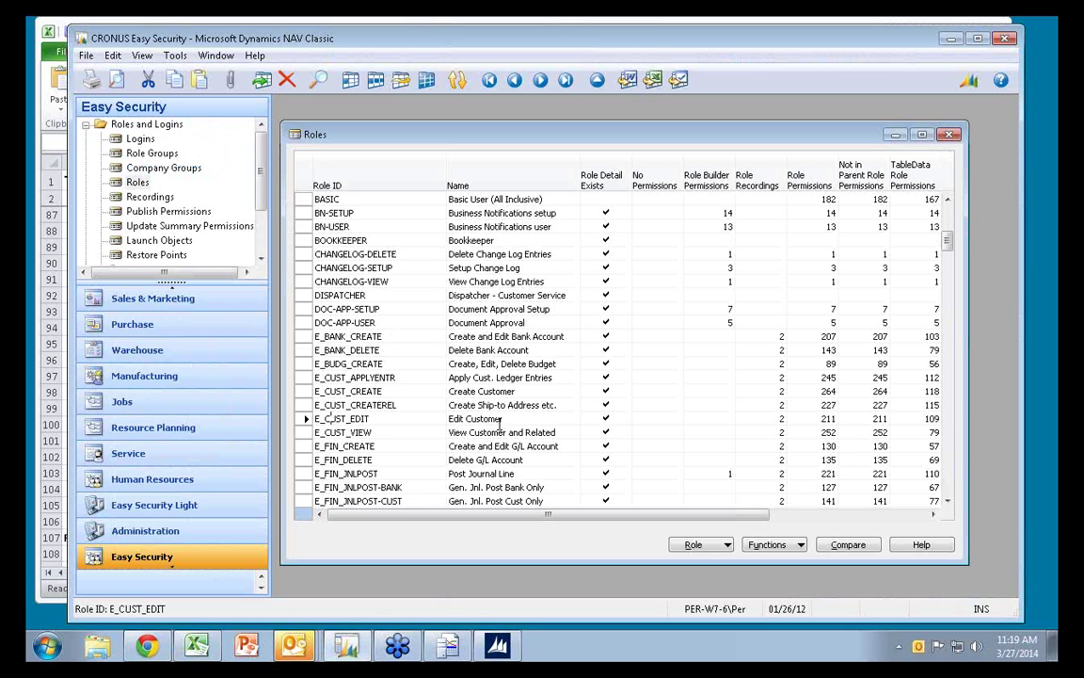
left_click(776, 419)
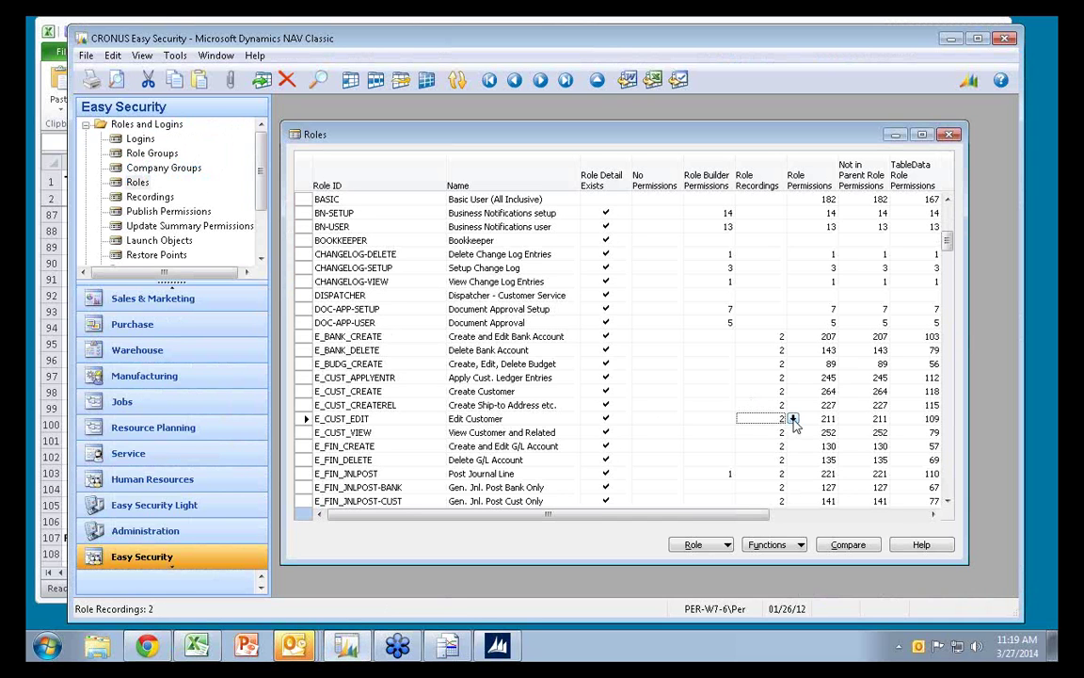
left_click(793, 417)
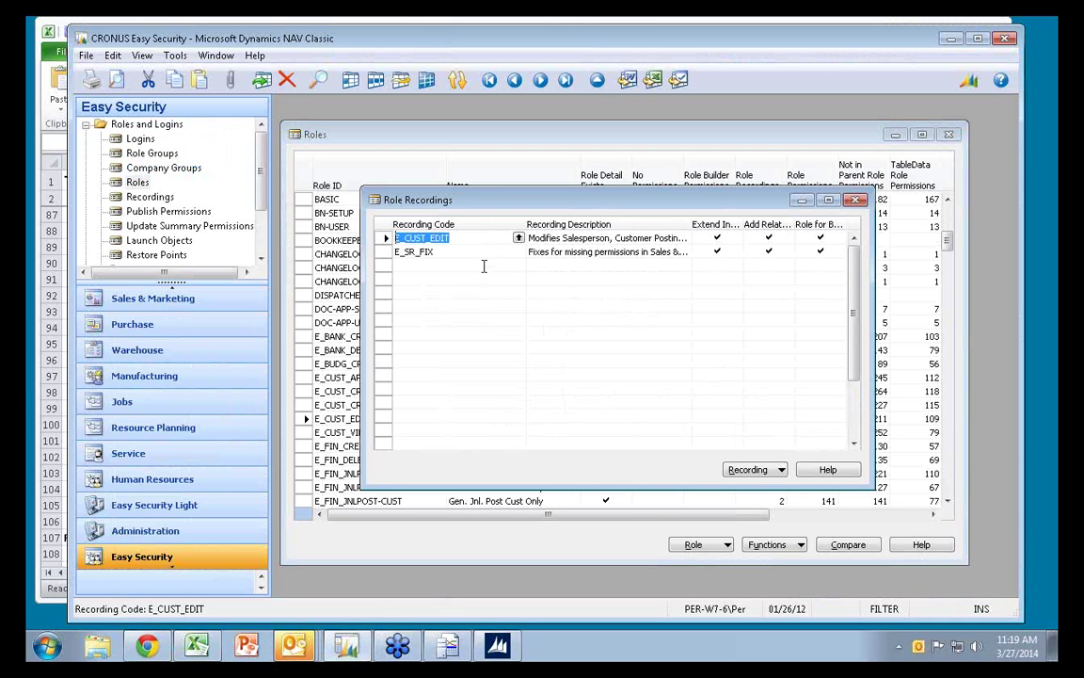
left_click(855, 199)
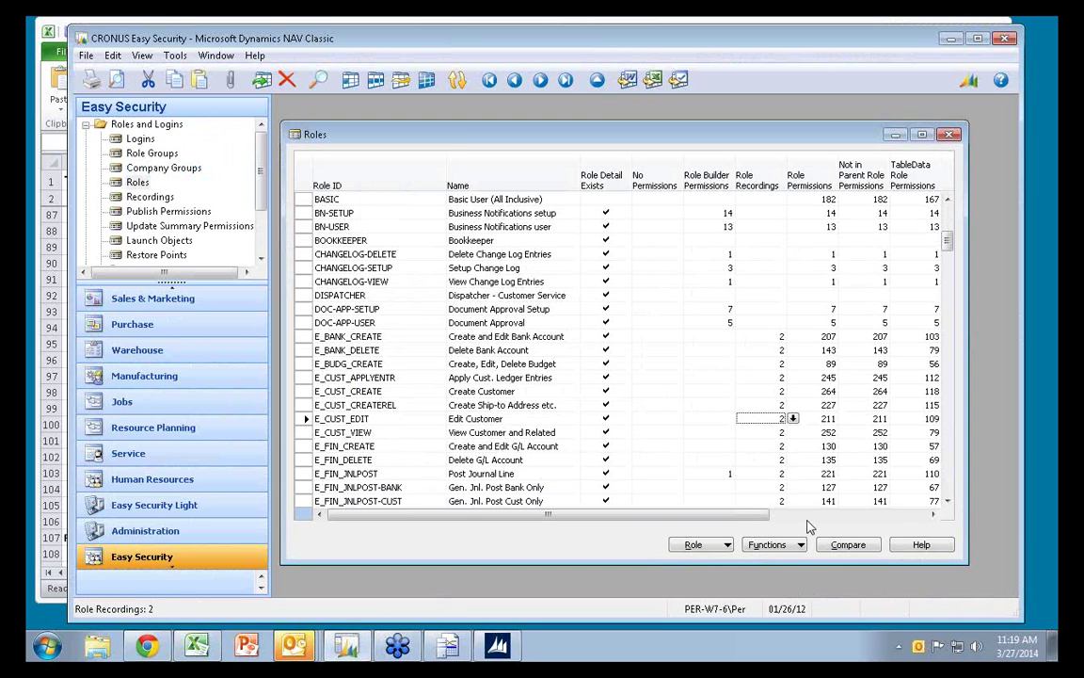
Update the permissions of the E_CUST_EDIT role from its recordings
left_click(786, 546)
left_click(809, 470)
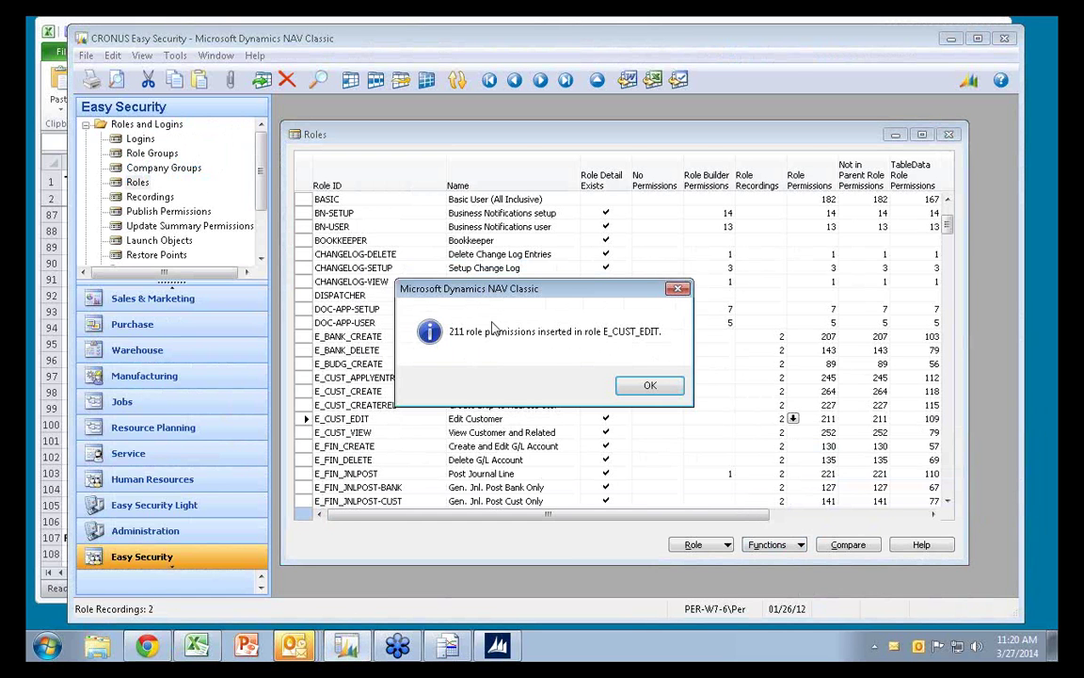
key("Return")
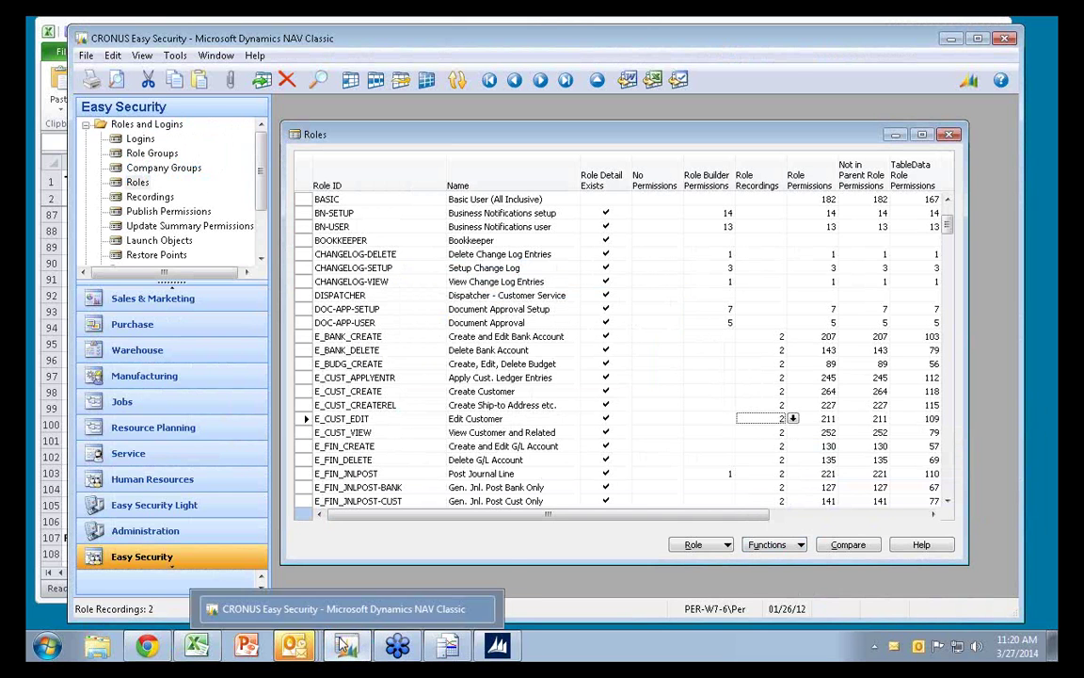
Switch back to the Microsoft Dynamics NAV client and open the Sales Orders list of the Sales & Marketing Order Processing department
mouse_move(399, 646)
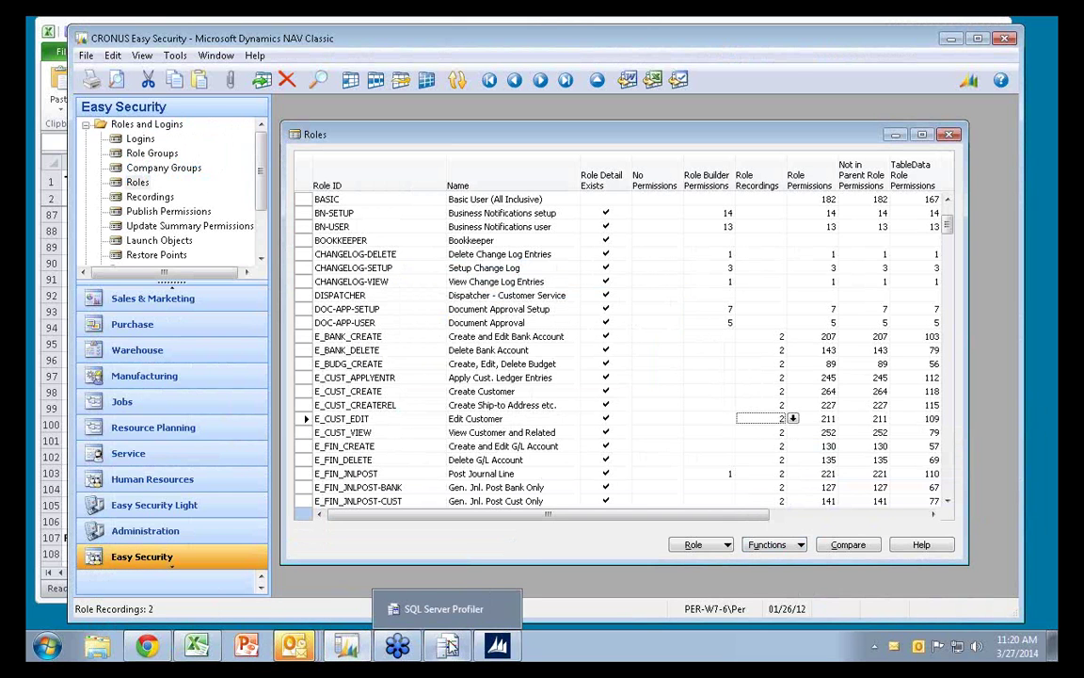
mouse_move(356, 644)
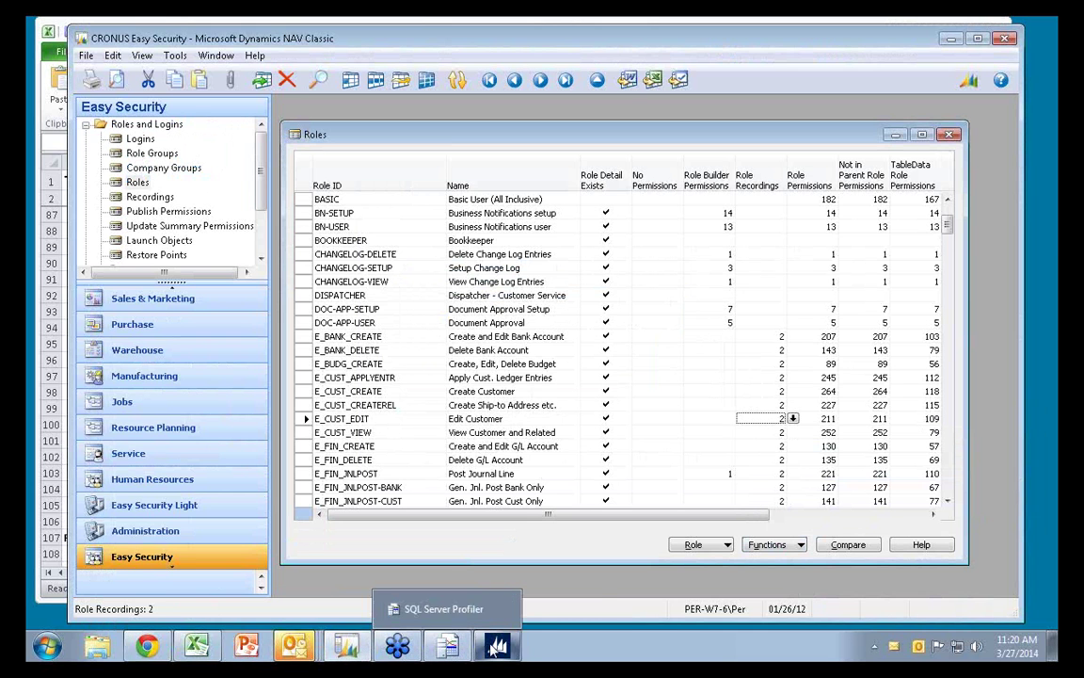
left_click(437, 593)
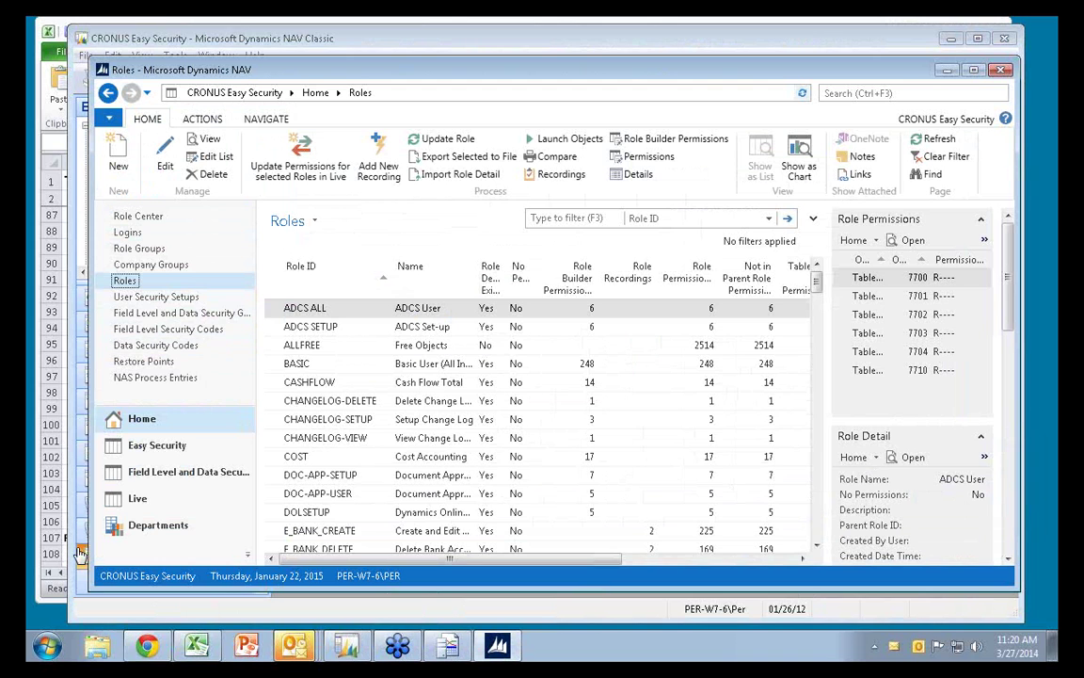
left_click(151, 527)
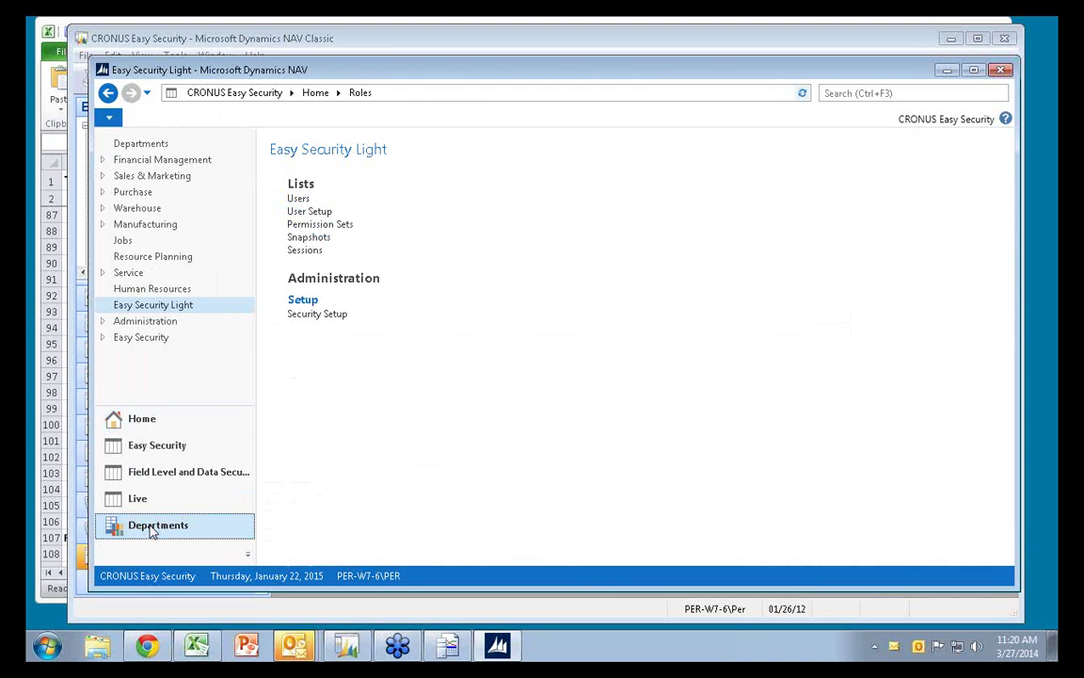
left_click(138, 179)
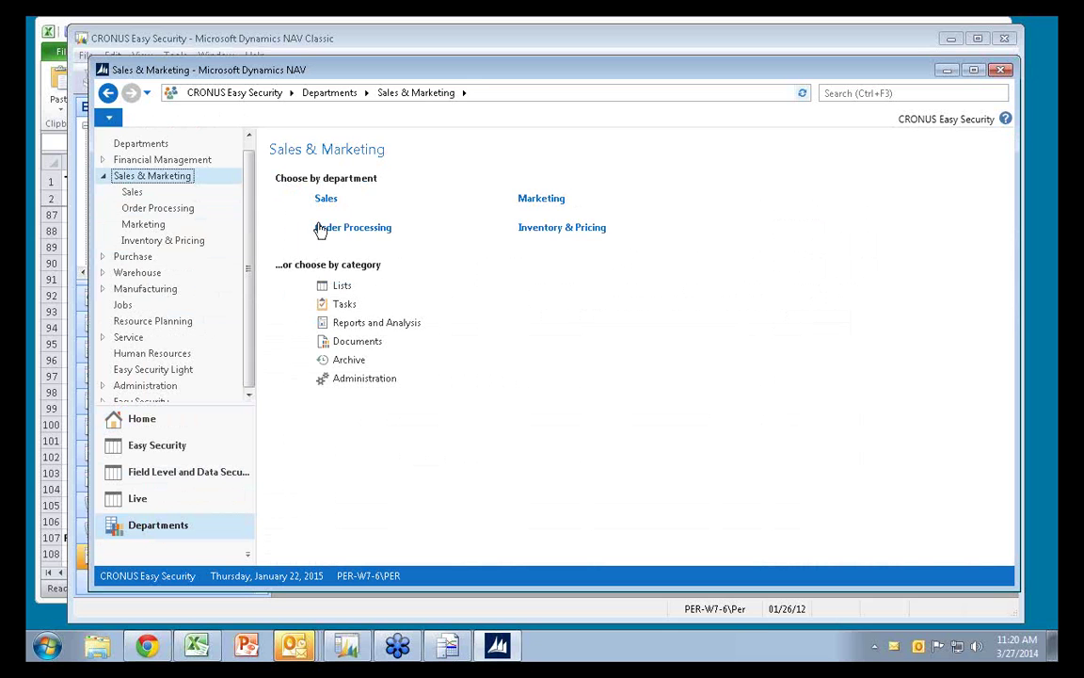
left_click(320, 229)
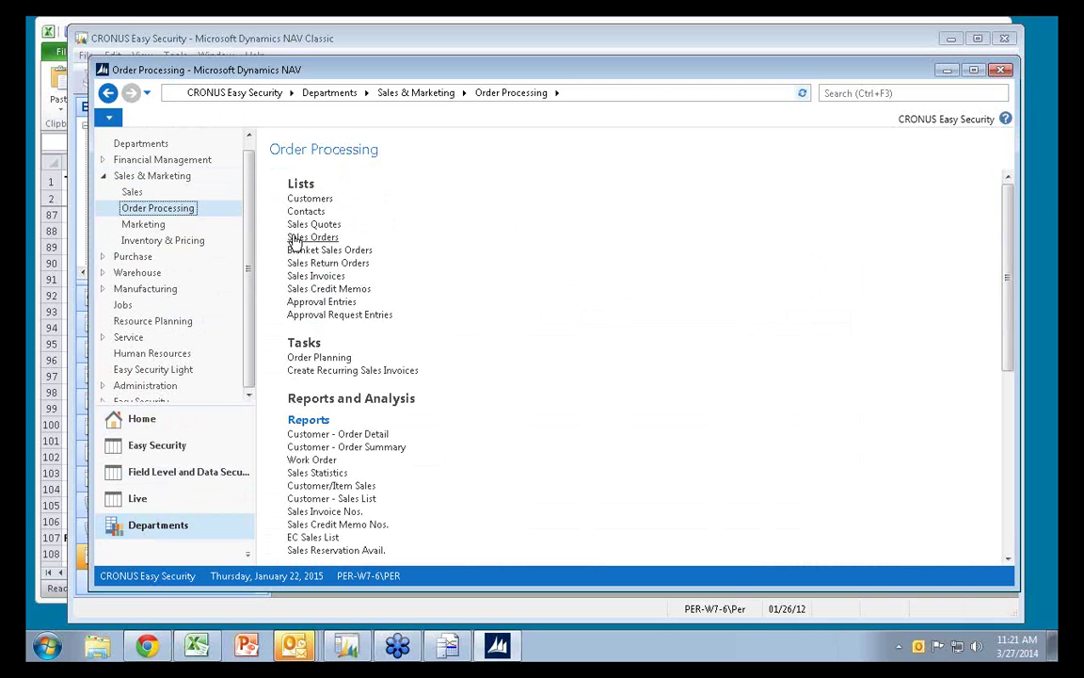
left_click(296, 237)
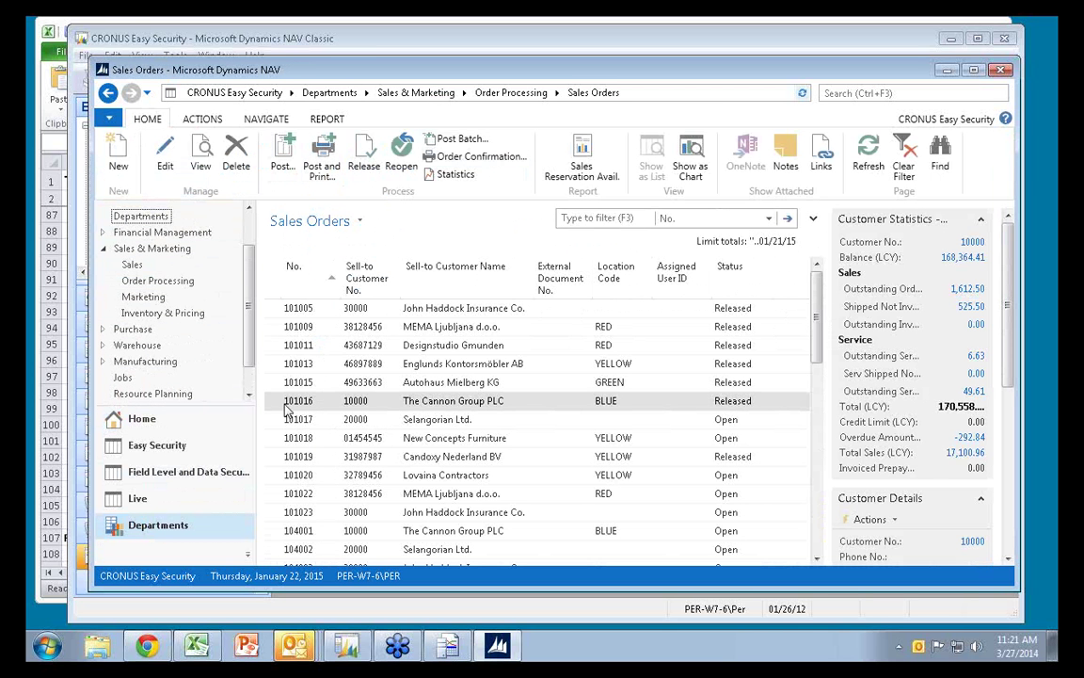
Open sales order 101016 of The Cannon Group PLC, look at its statistics and return to the order list
left_click(271, 405)
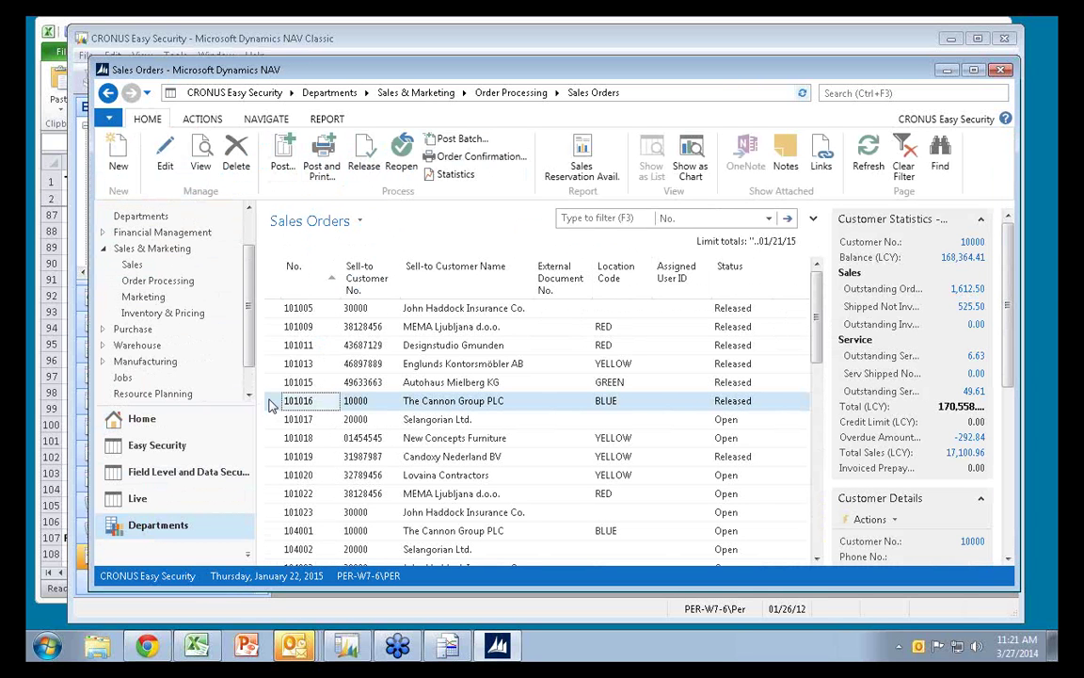
double_click(271, 405)
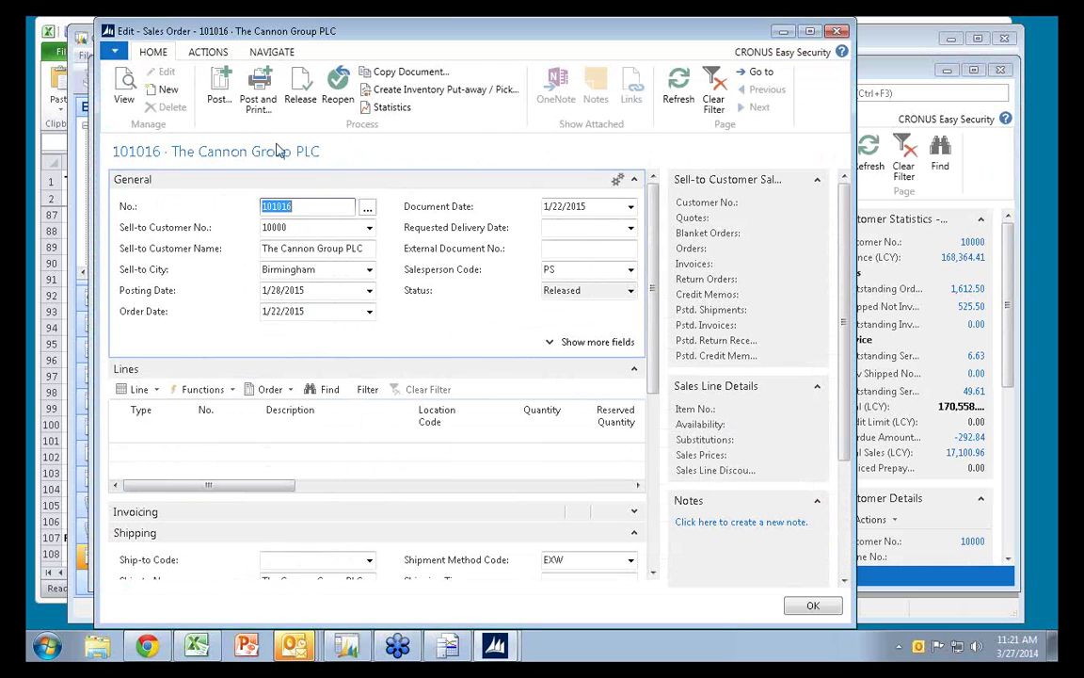
left_click(392, 107)
key("Escape")
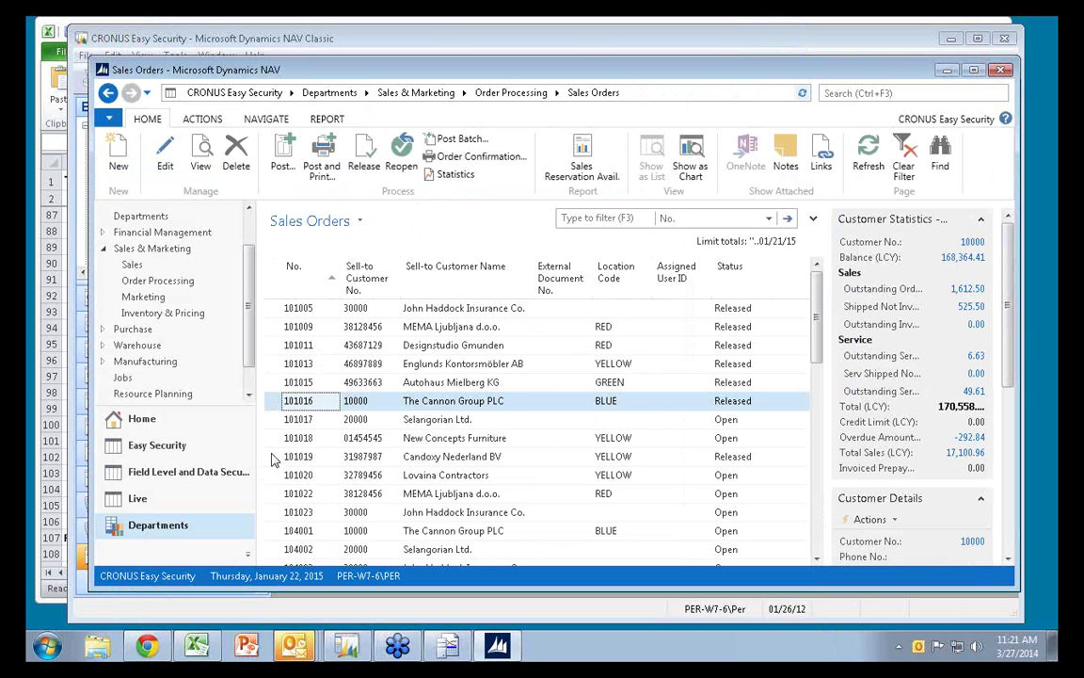
Add a user security setup with a blank user ID for source table 36 (Sales Header), keeping the default READONLY field level security code
left_click(140, 420)
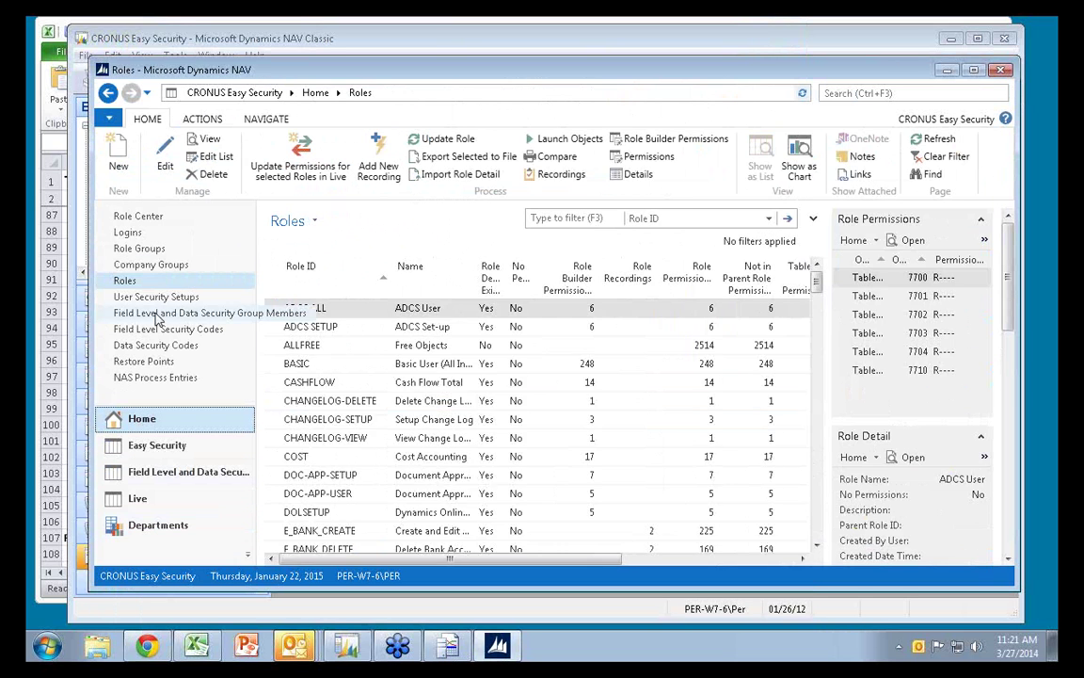
left_click(142, 297)
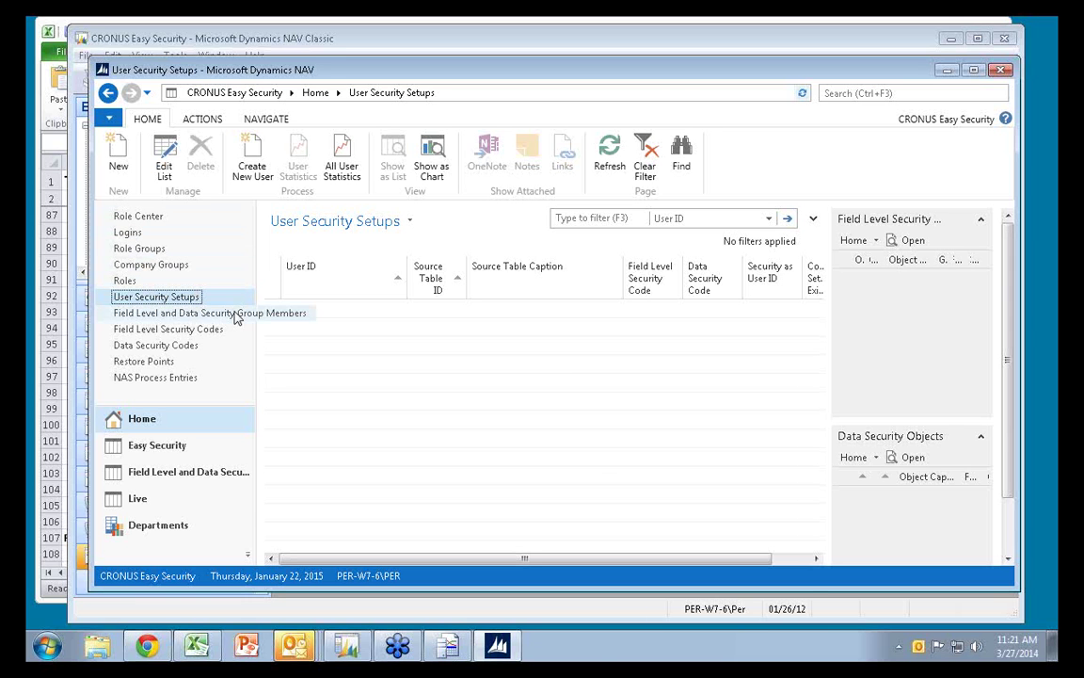
left_click(163, 169)
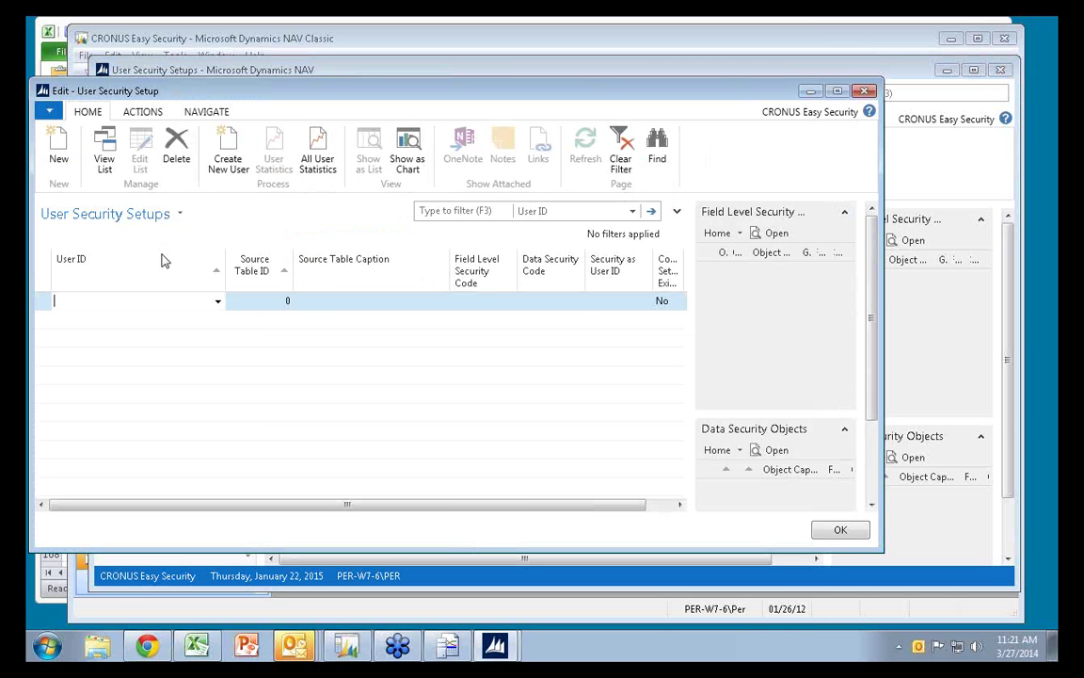
key("Tab")
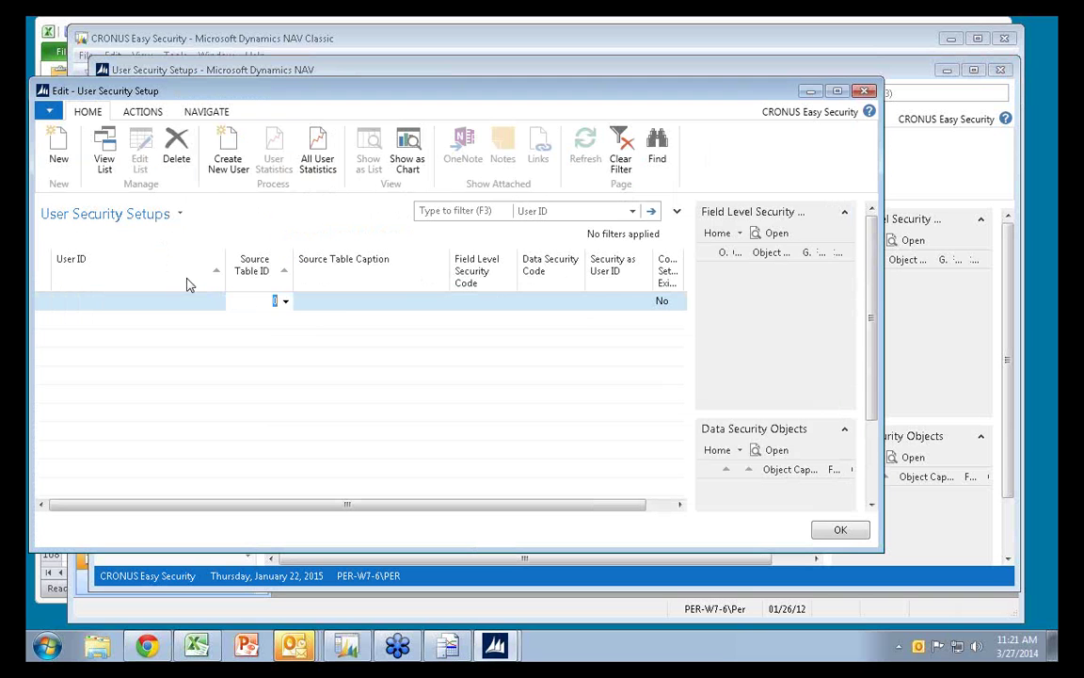
type("36")
key("Tab")
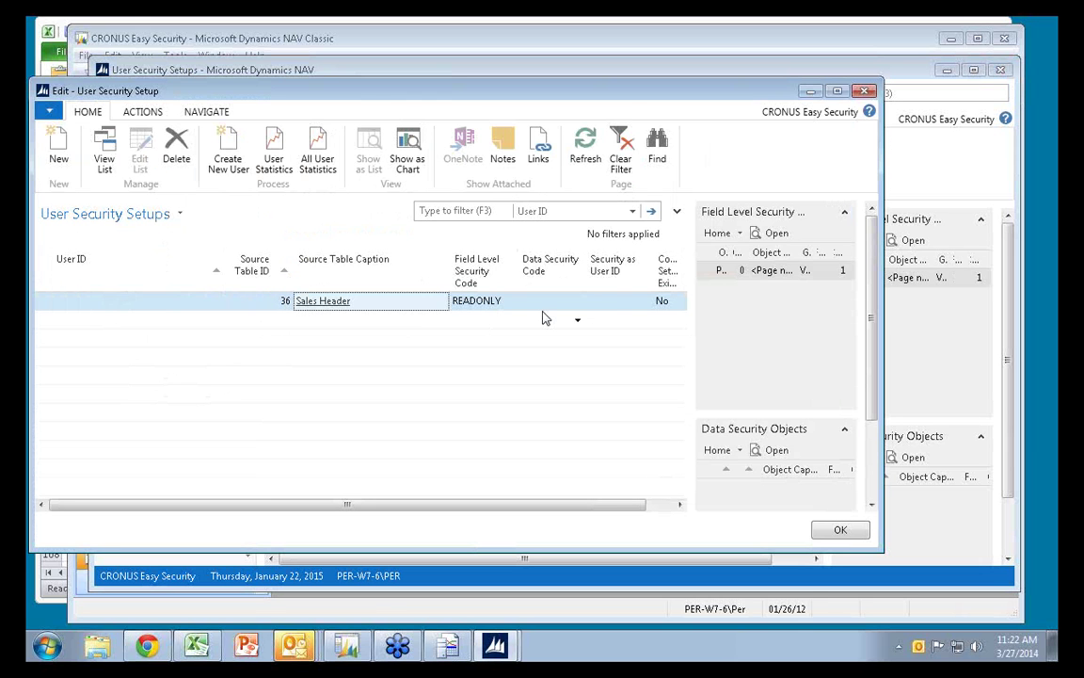
key("Tab")
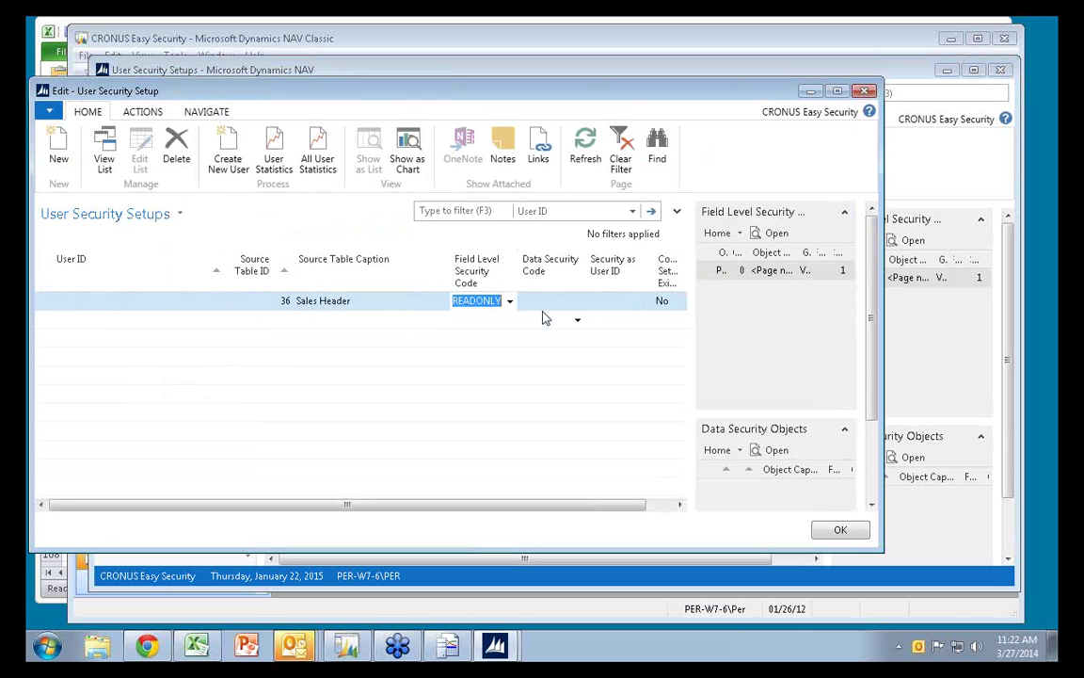
Open the released sales order of The Cannon Group PLC from Order Processing's Sales Orders, check whether its fields can be edited, and close it
left_click(213, 559)
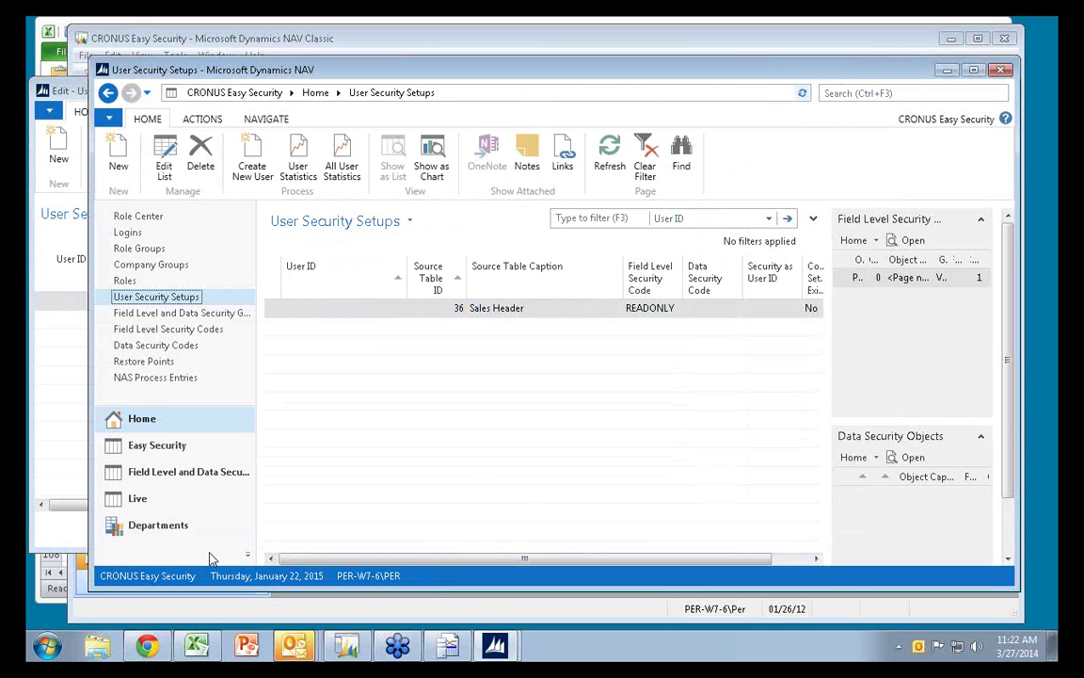
left_click(154, 525)
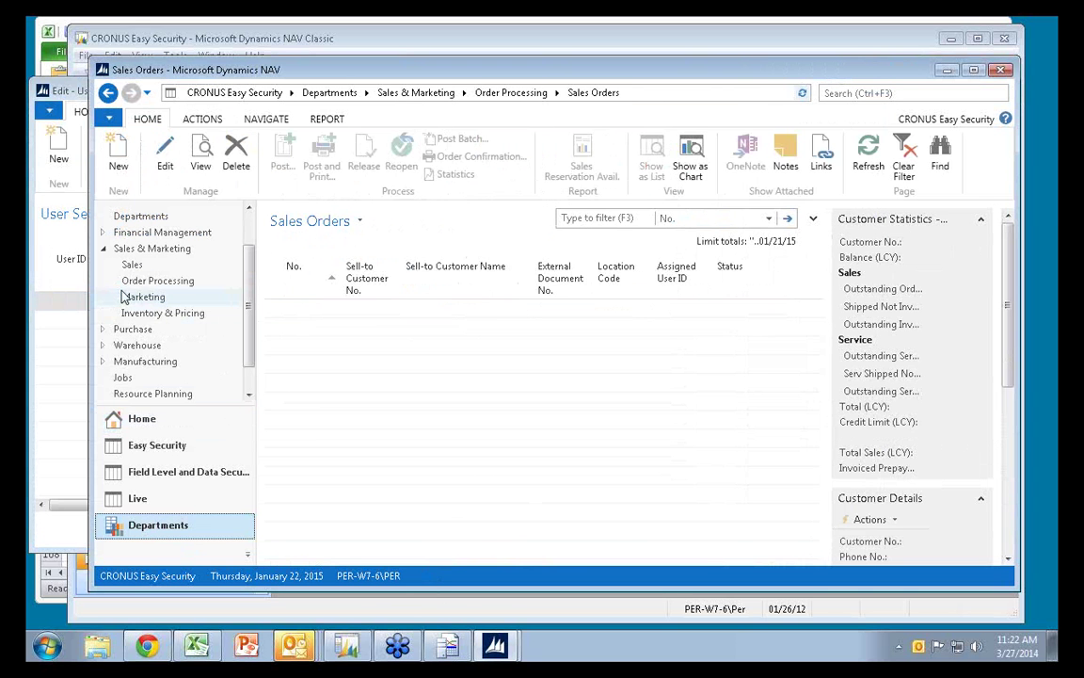
left_click(156, 281)
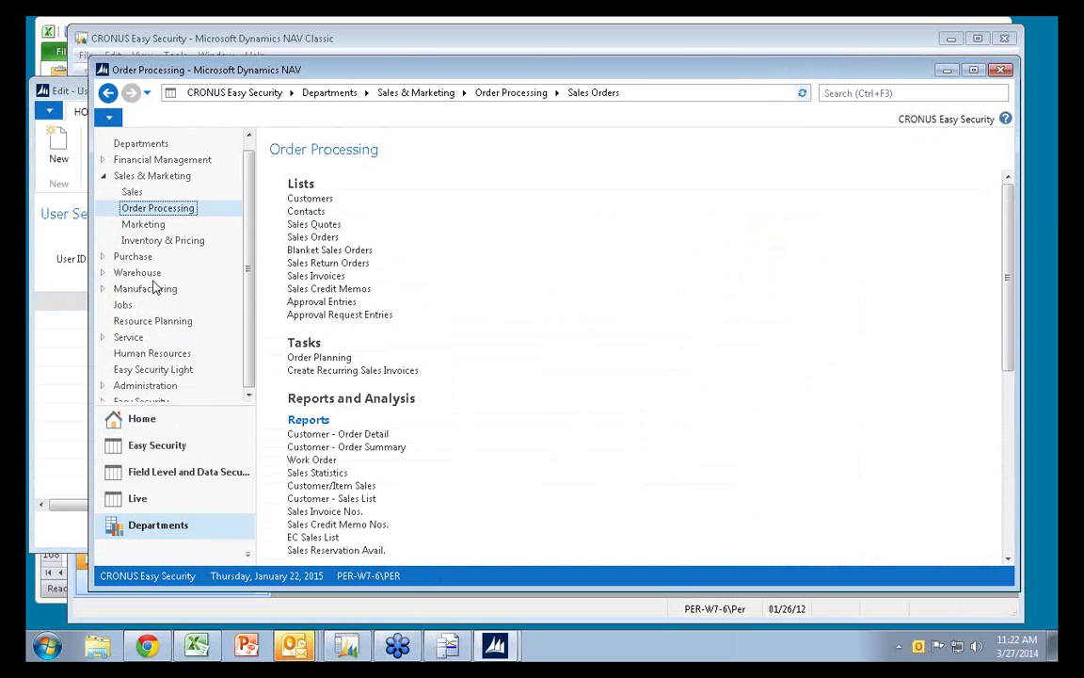
left_click(327, 239)
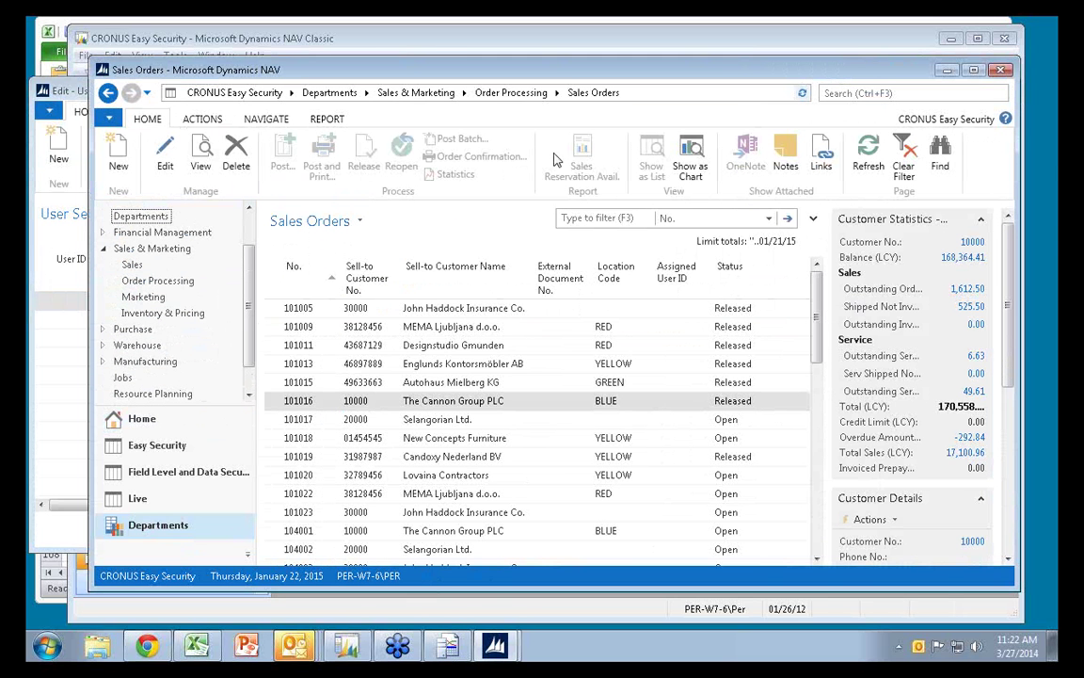
left_click(275, 404)
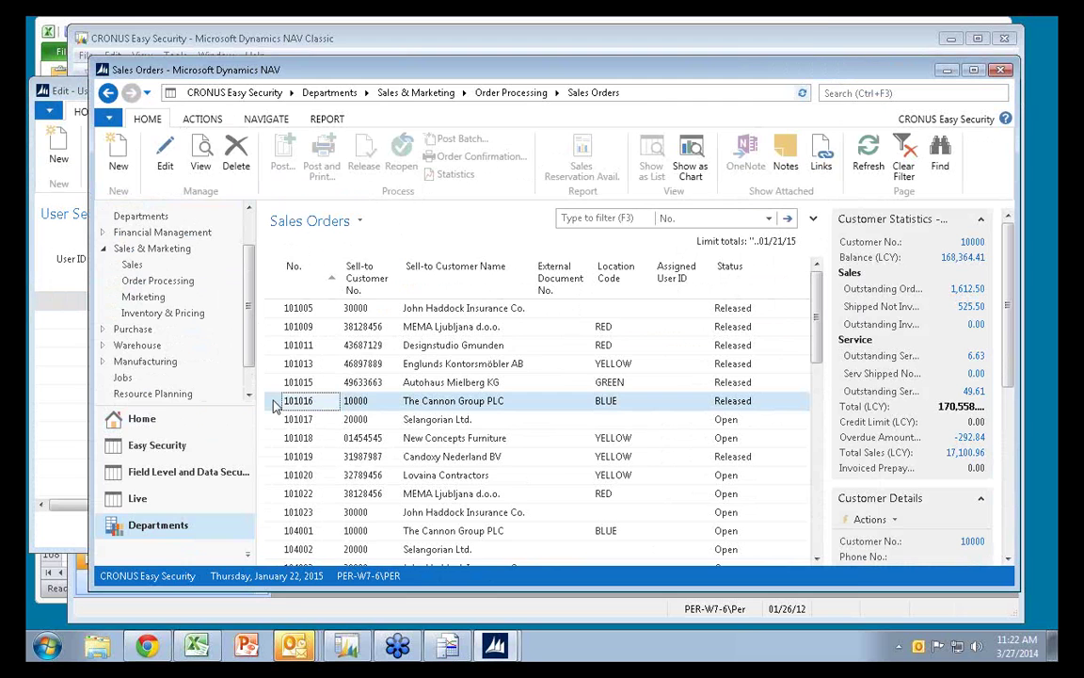
double_click(275, 404)
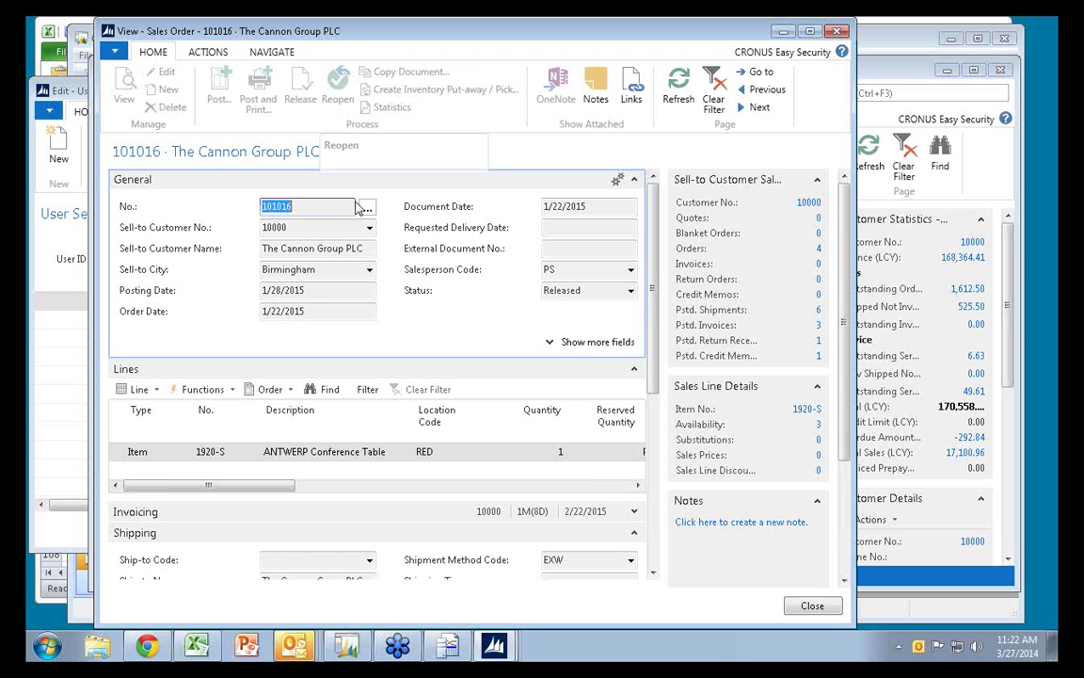
left_click(559, 271)
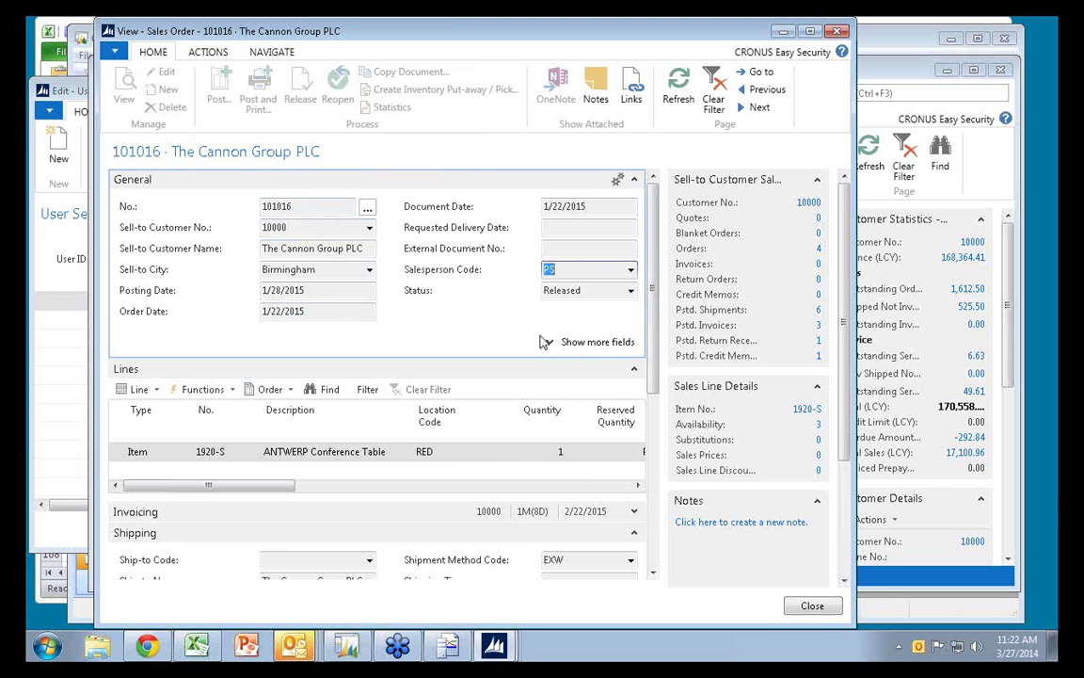
key("Escape")
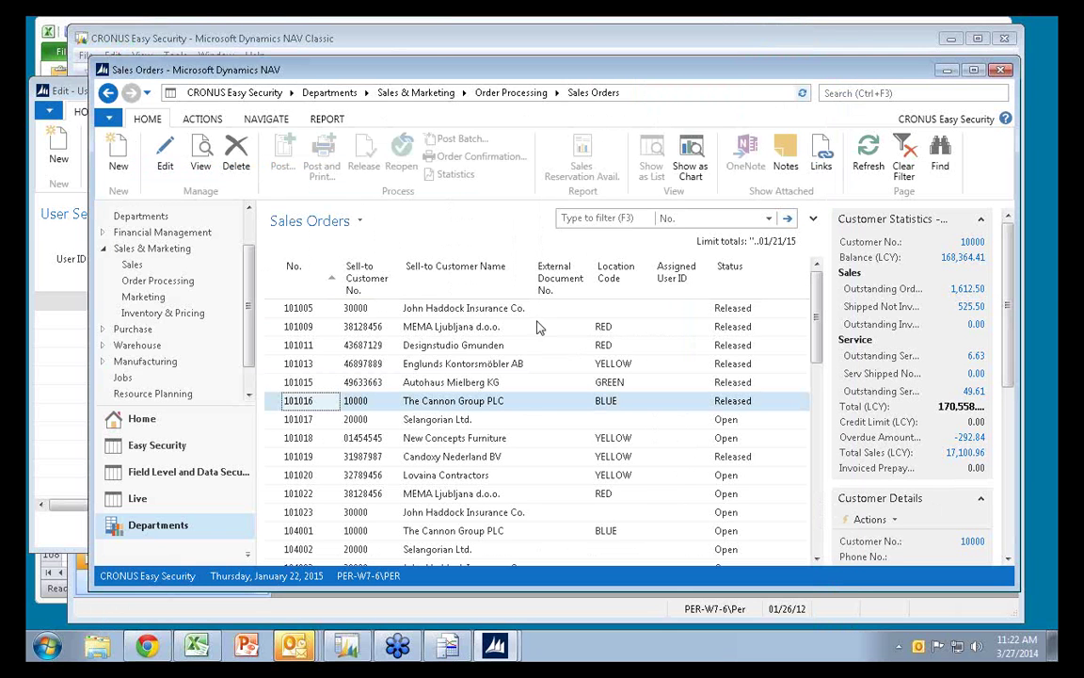
Add a second user security setup for the current user's login with source table 36 (Sales Header)
left_click(80, 95)
left_click(137, 320)
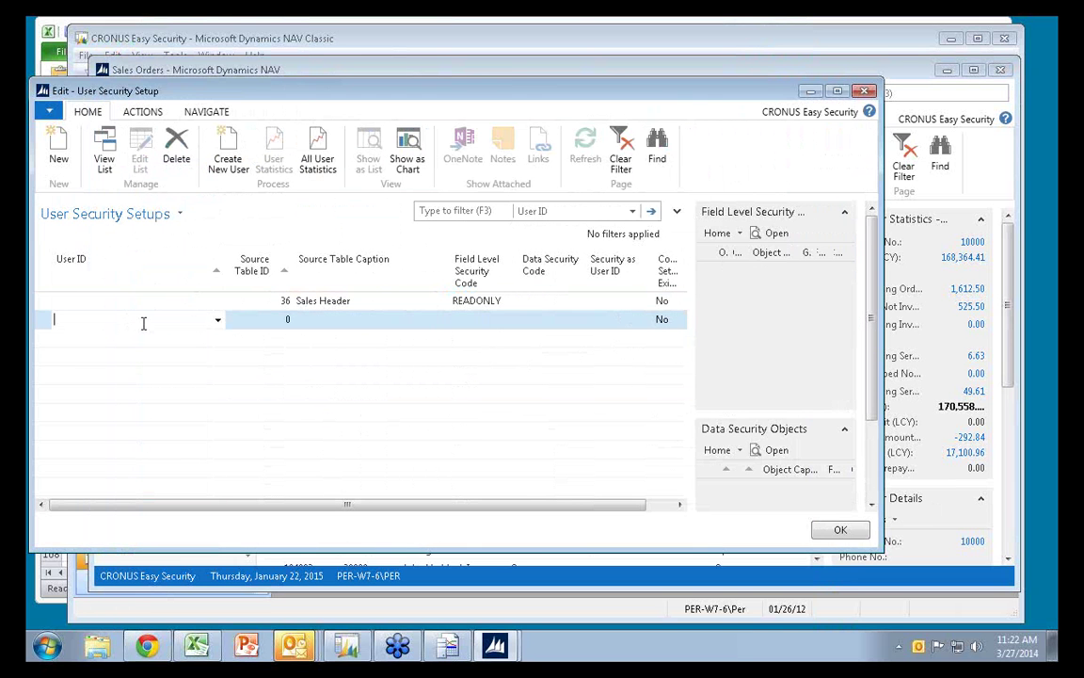
left_click(218, 322)
left_click(131, 388)
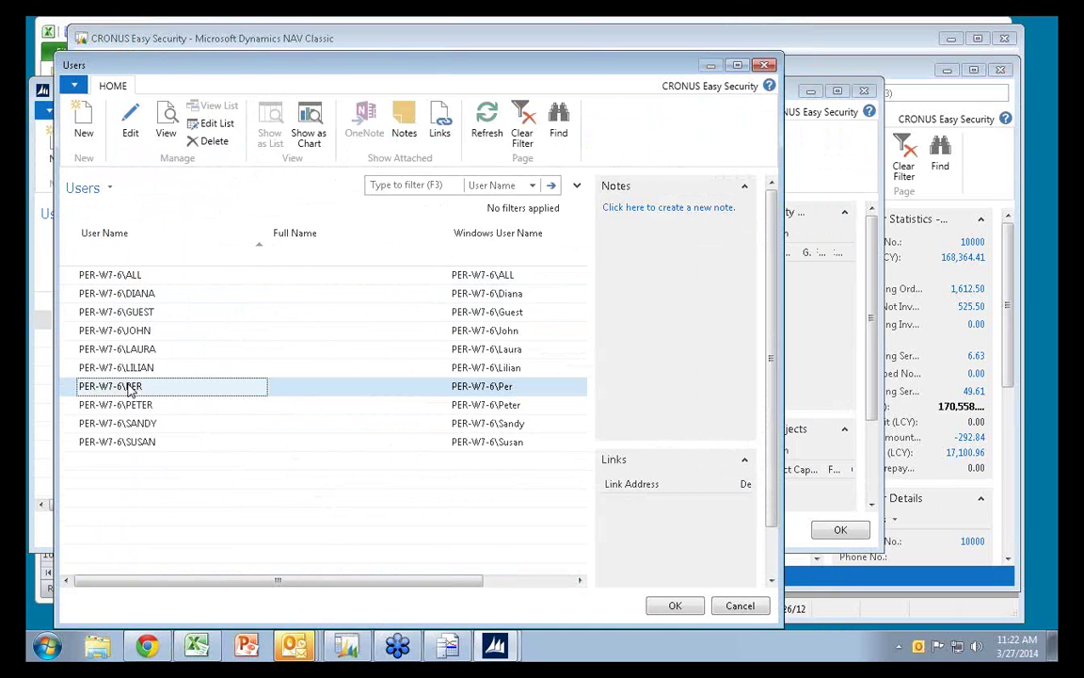
double_click(131, 388)
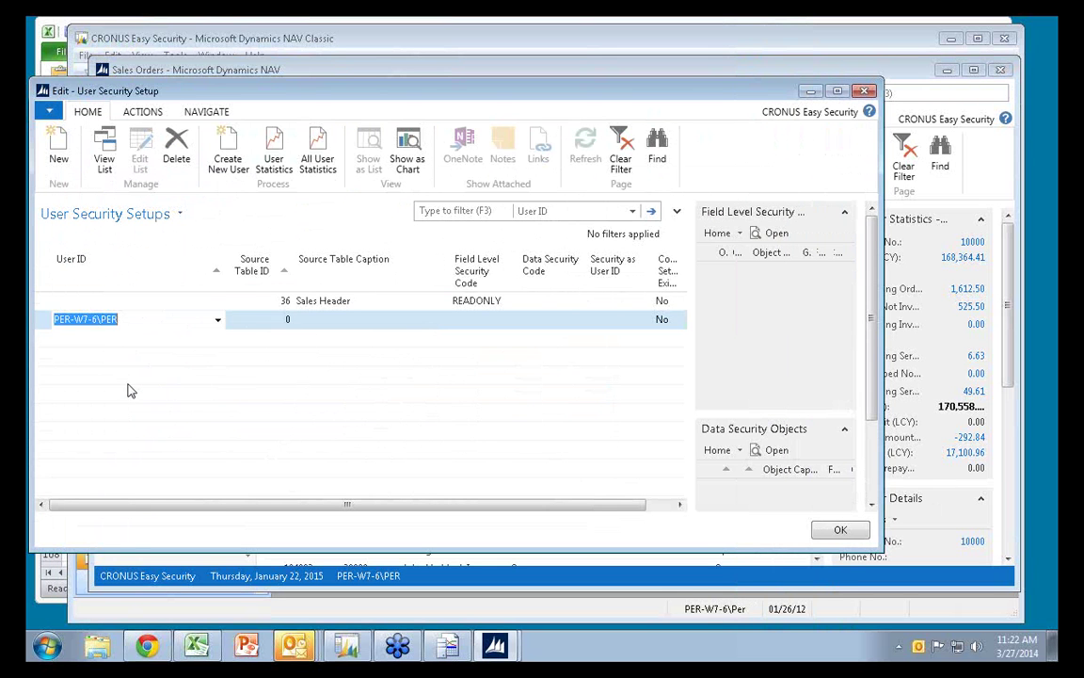
type("3")
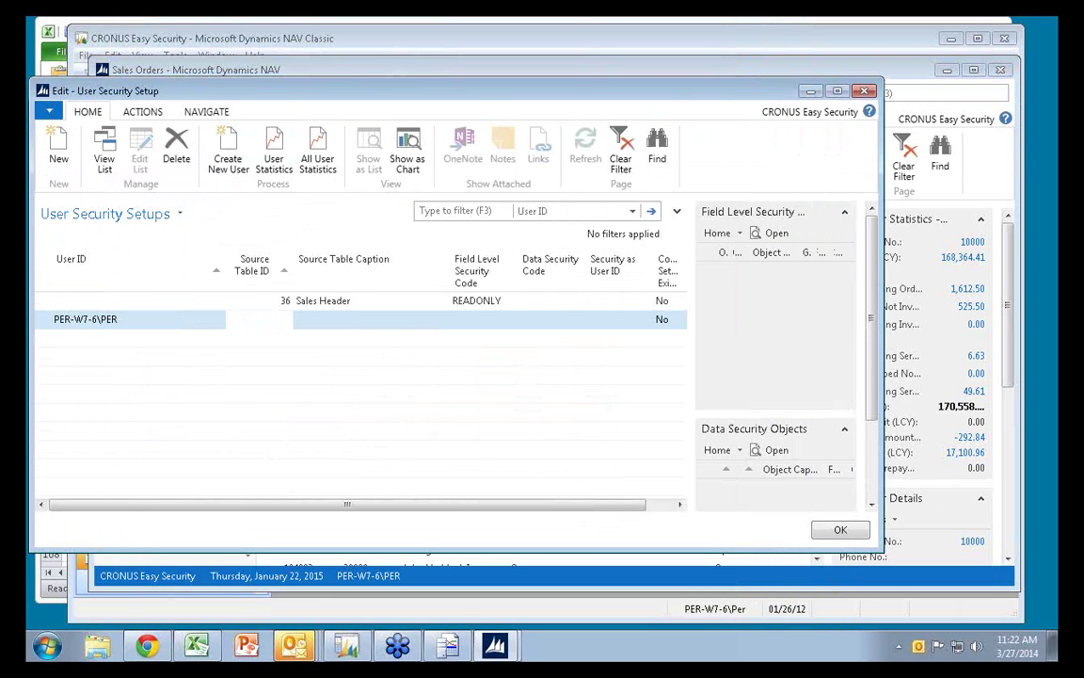
type("6")
key("Tab")
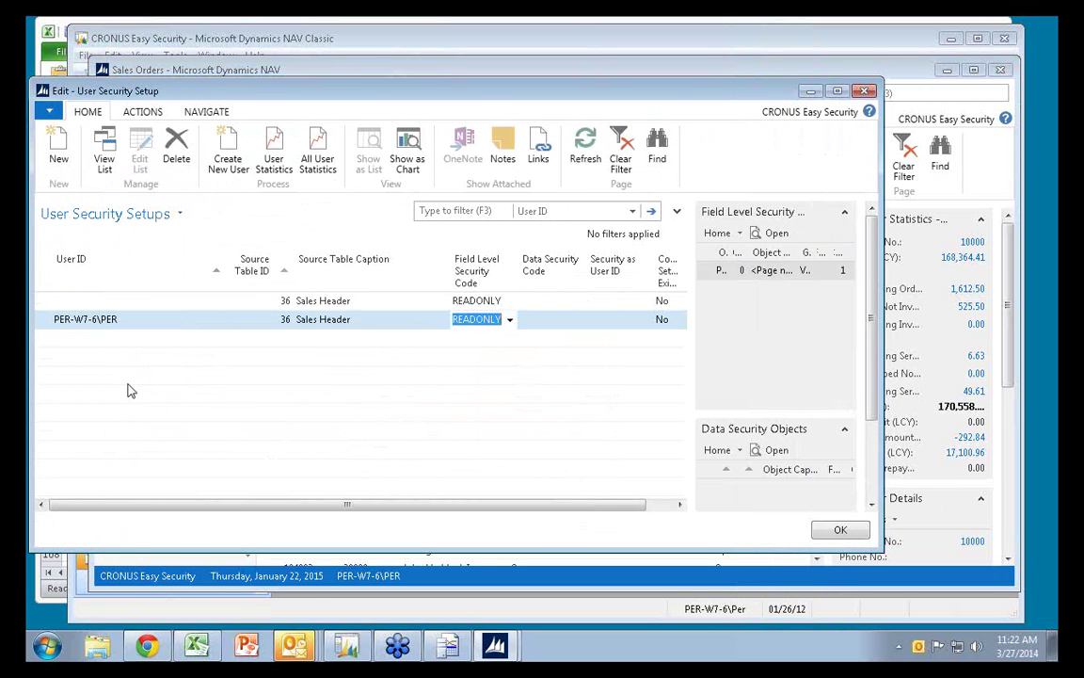
Set the field level security code of the current user's Sales Header setup to BASIC and save the line
left_click(509, 320)
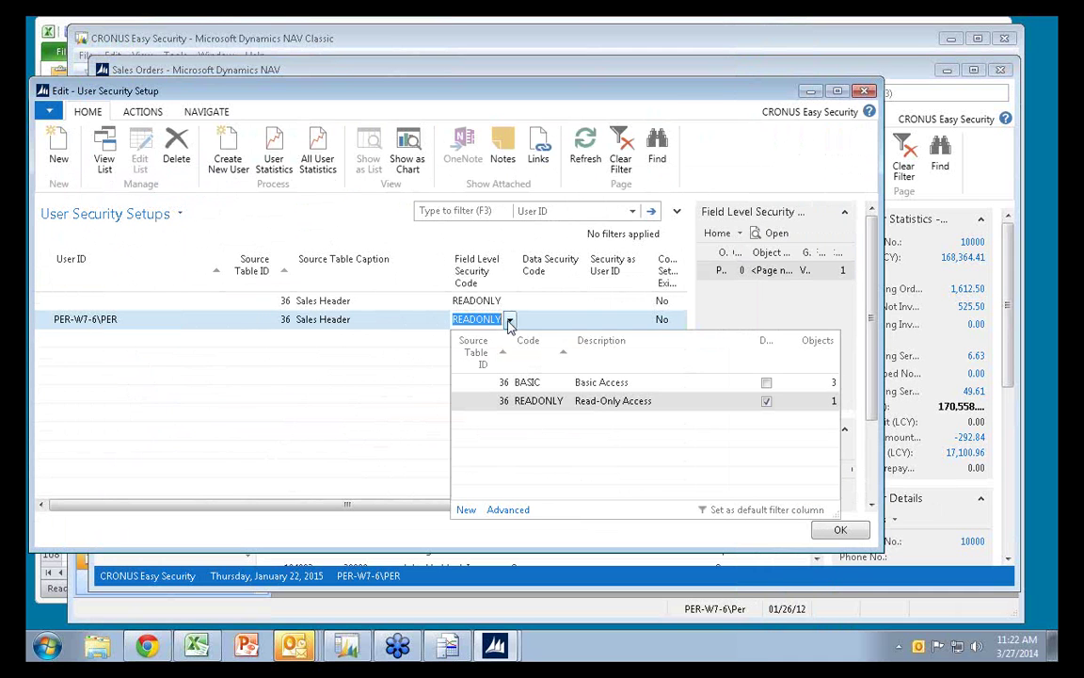
left_click(523, 383)
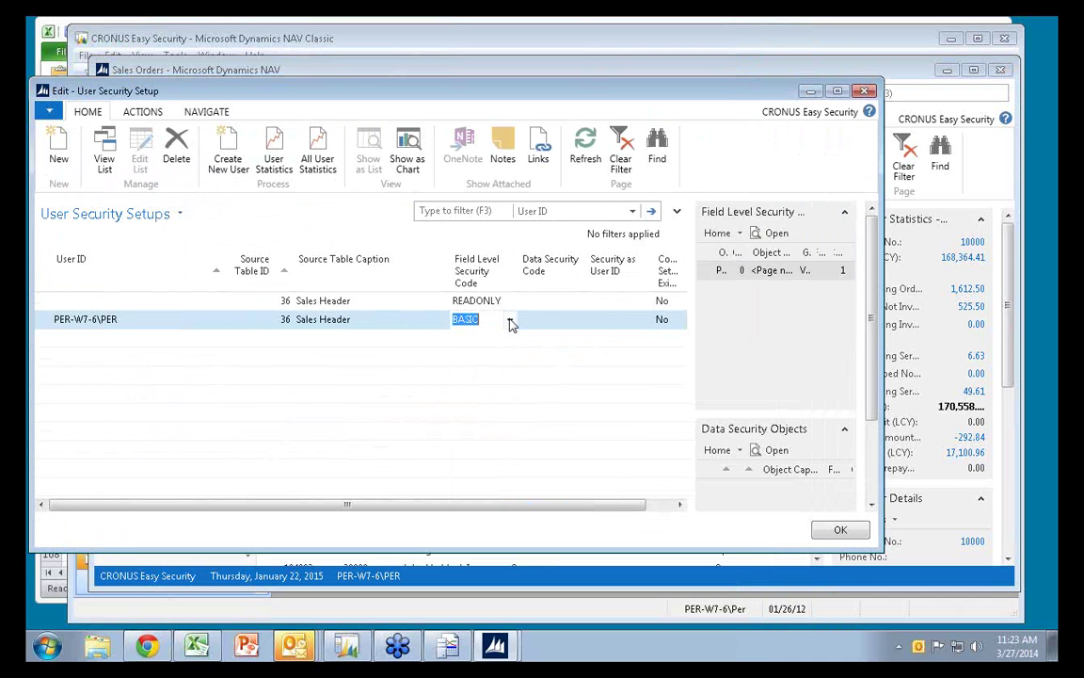
key("Up")
key("Down")
key("Up")
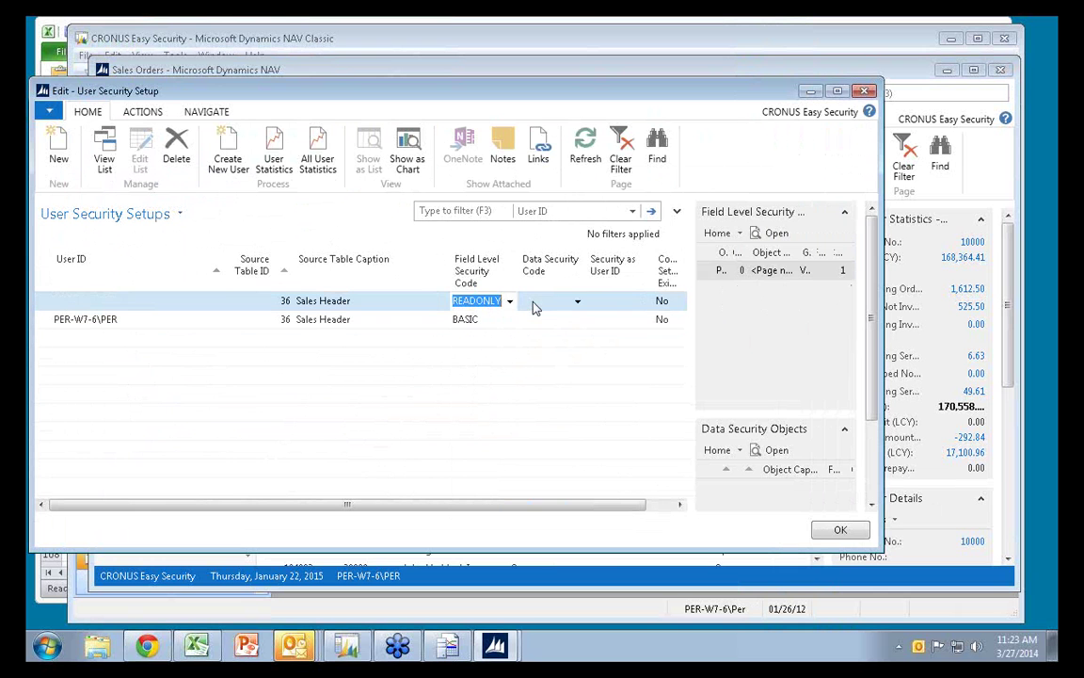
Reopen the released sales order of The Cannon Group PLC, view its statistics and close them again
left_click(564, 76)
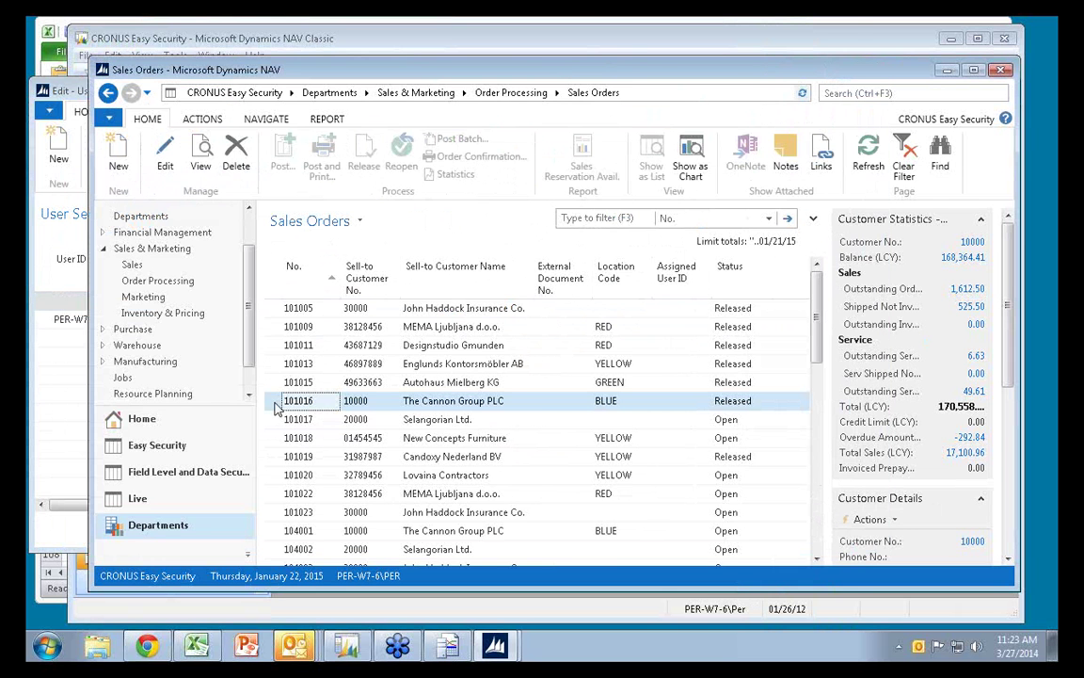
double_click(276, 402)
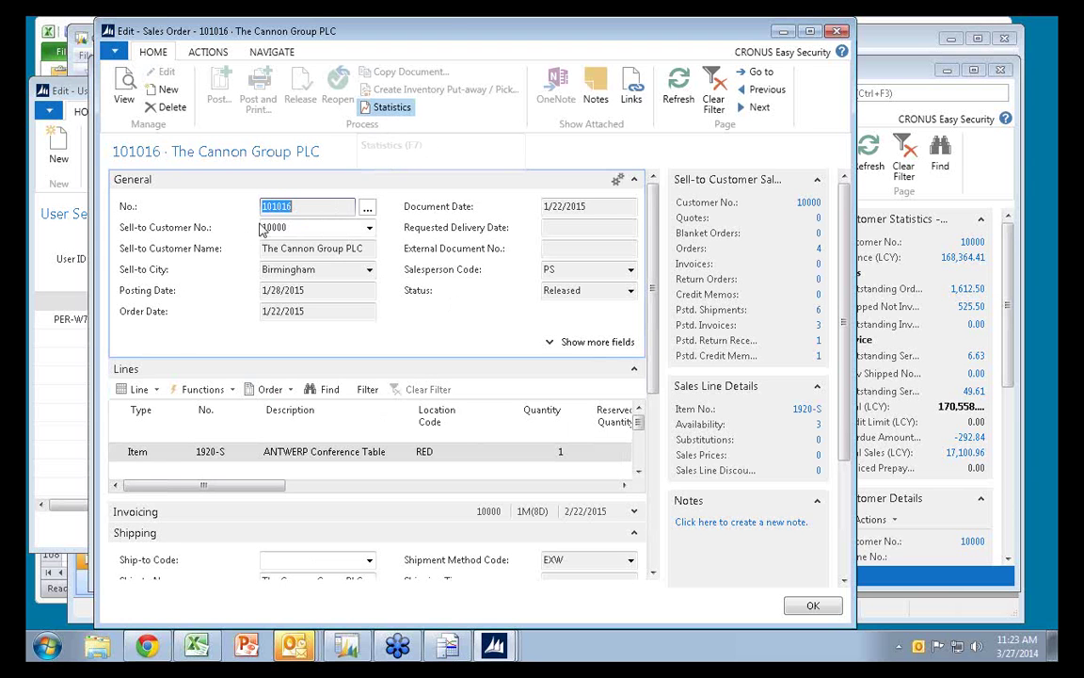
key("F7")
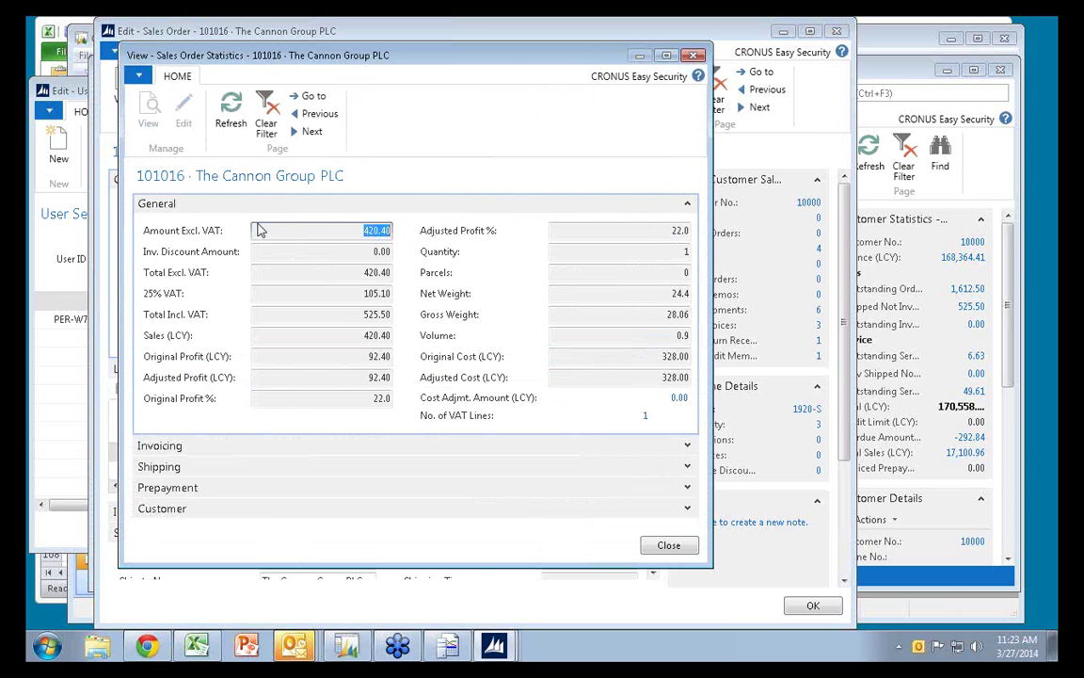
left_click(694, 55)
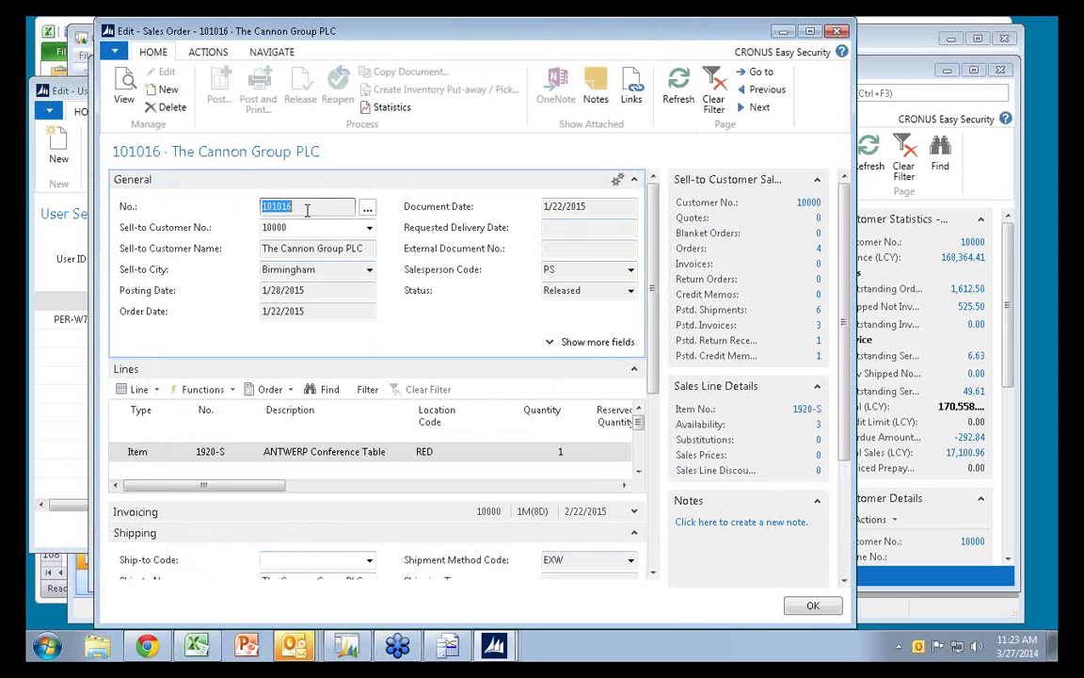
Create a new sales order with The Cannon Group PLC as the sell-to customer and close the order window
left_click(167, 90)
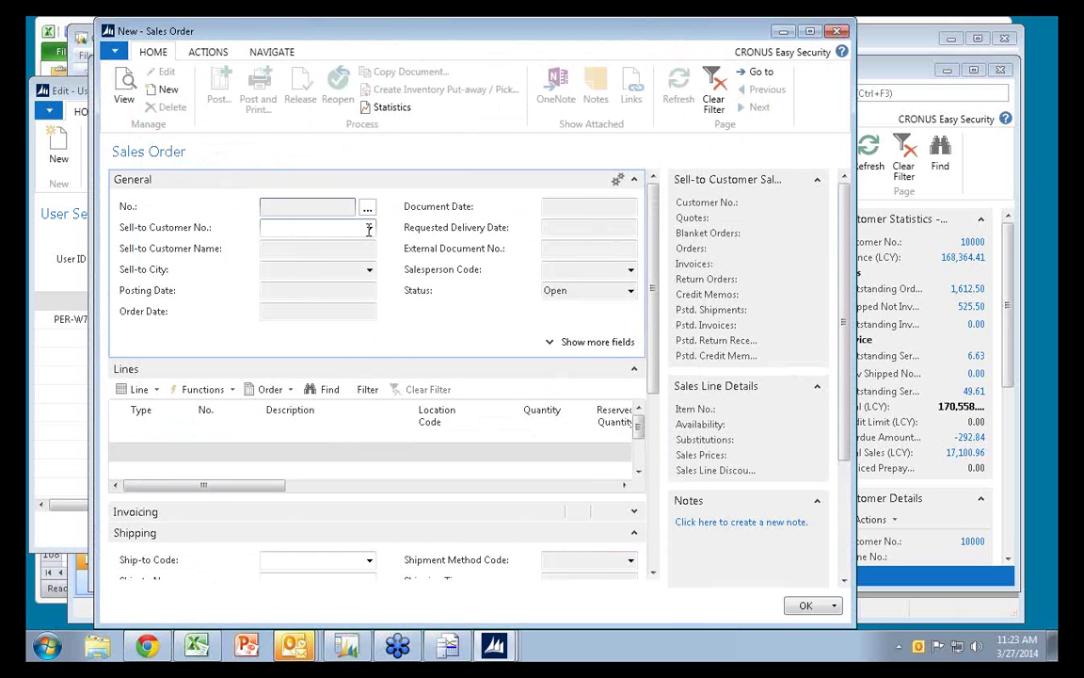
left_click(368, 228)
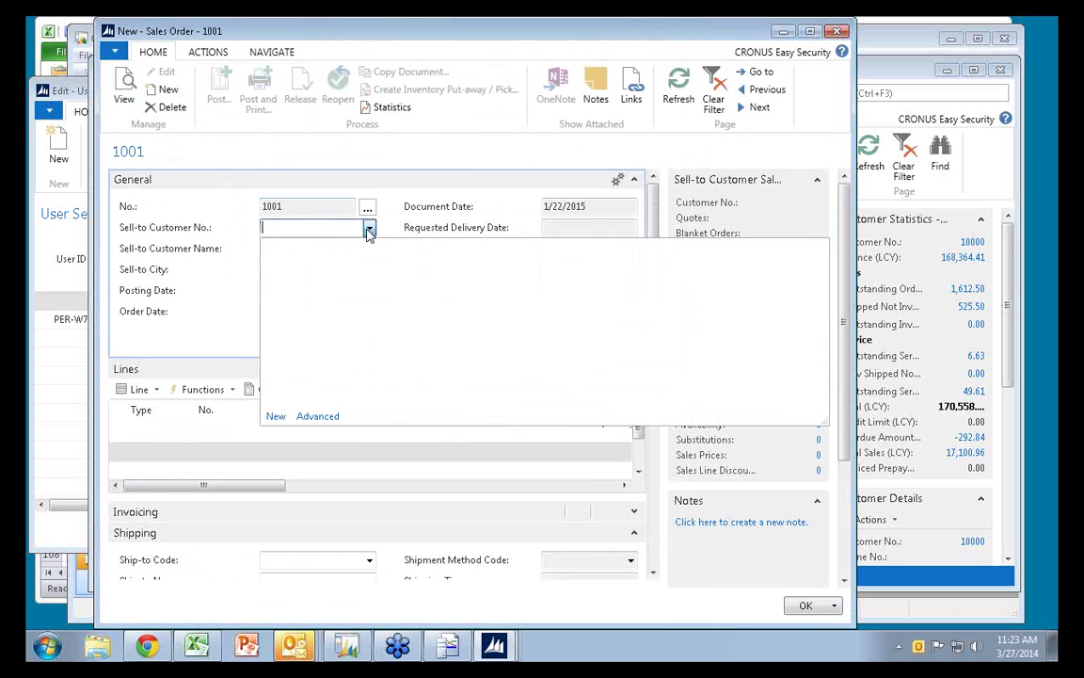
left_click(310, 401)
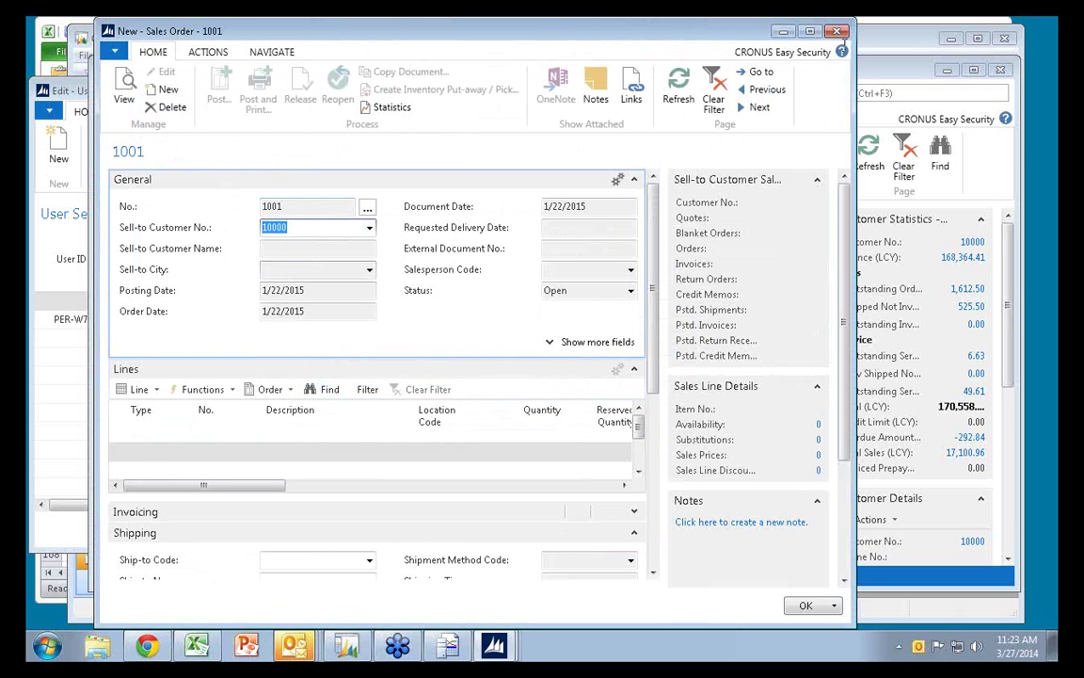
left_click(302, 269)
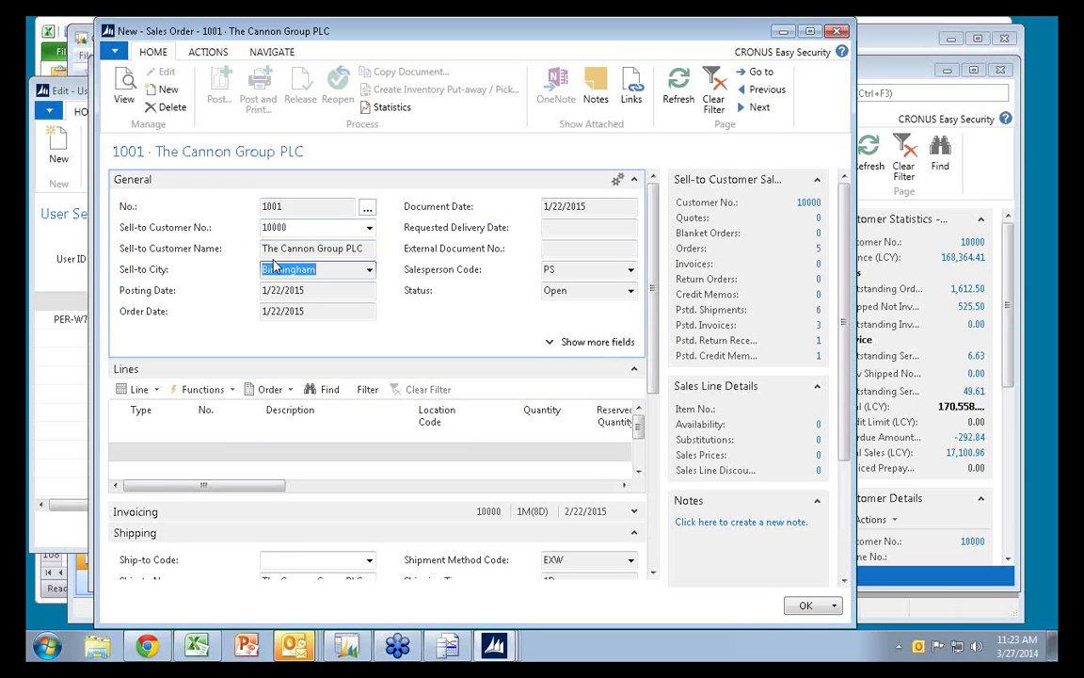
left_click(759, 106)
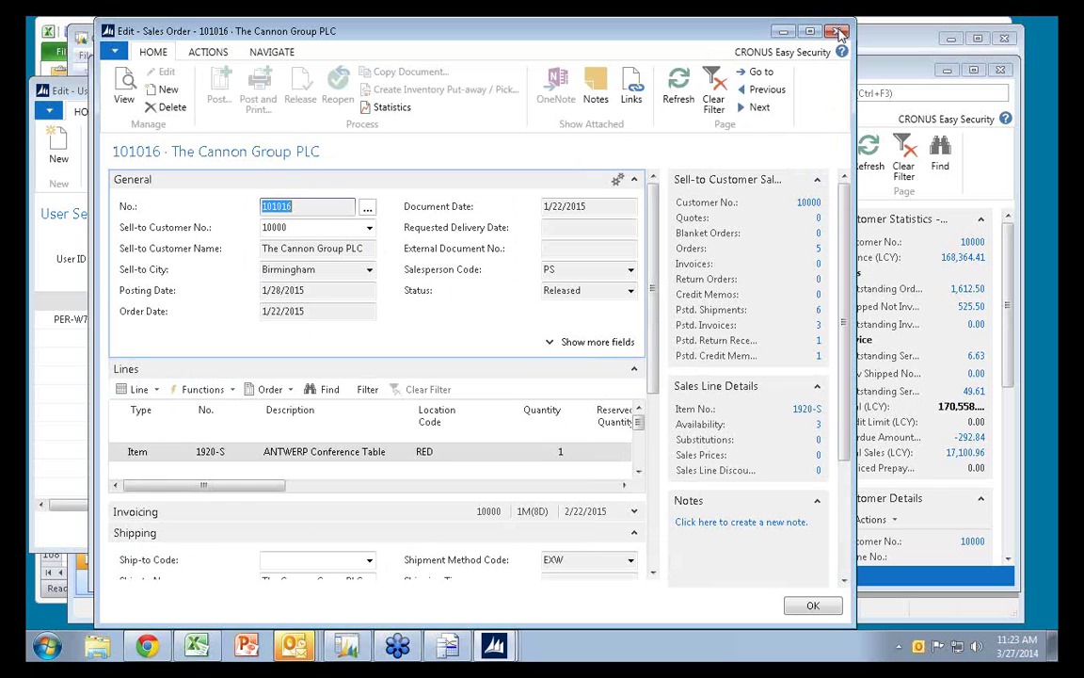
key("Escape")
Return to the user security setups and open the field level security objects of the BASIC code for table 36
left_click(63, 488)
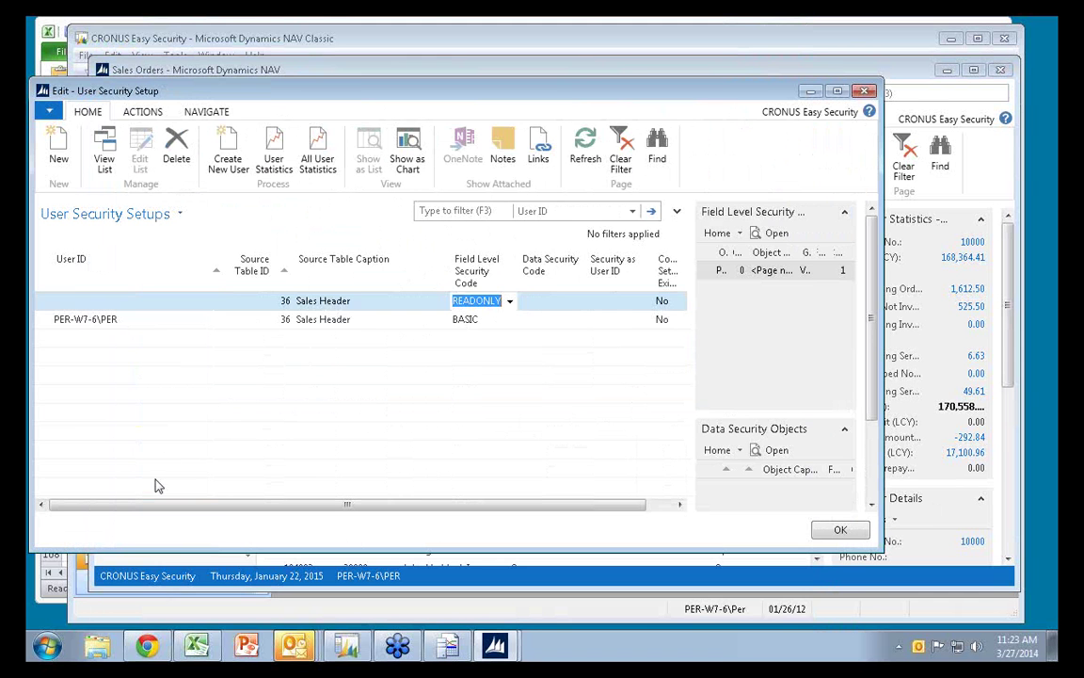
left_click(508, 320)
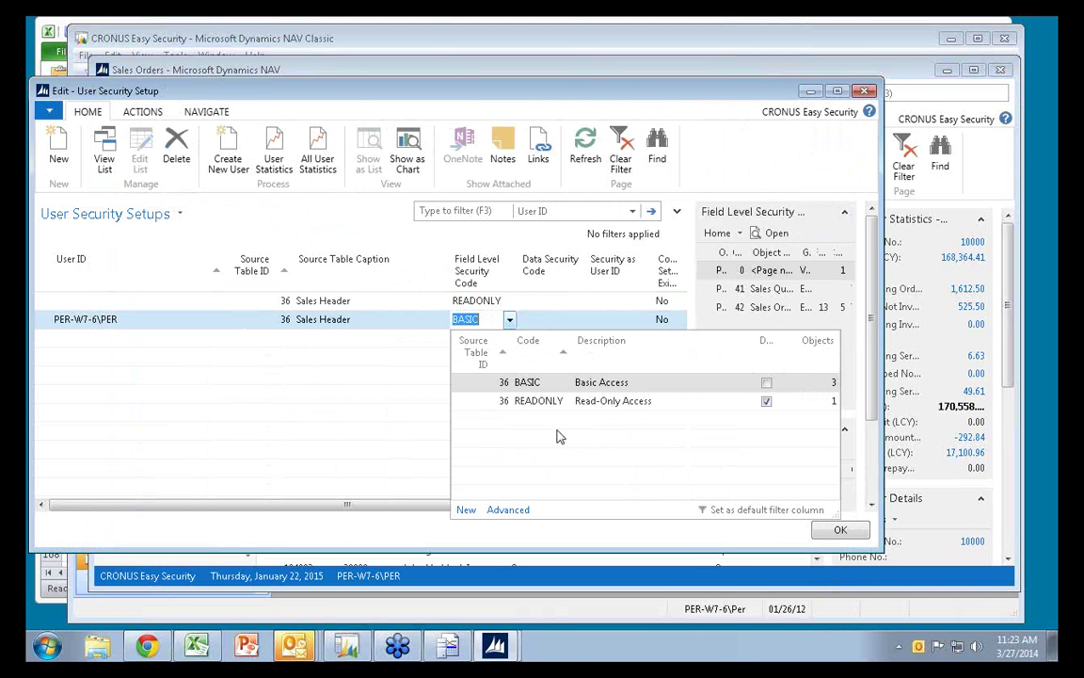
left_click(498, 512)
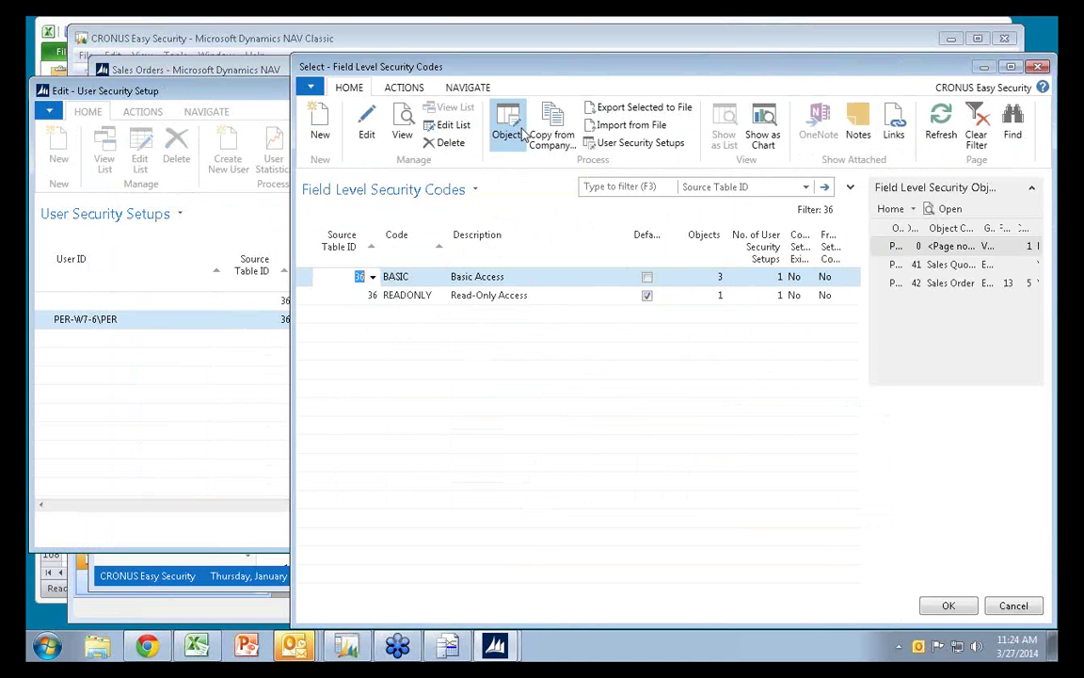
left_click(508, 132)
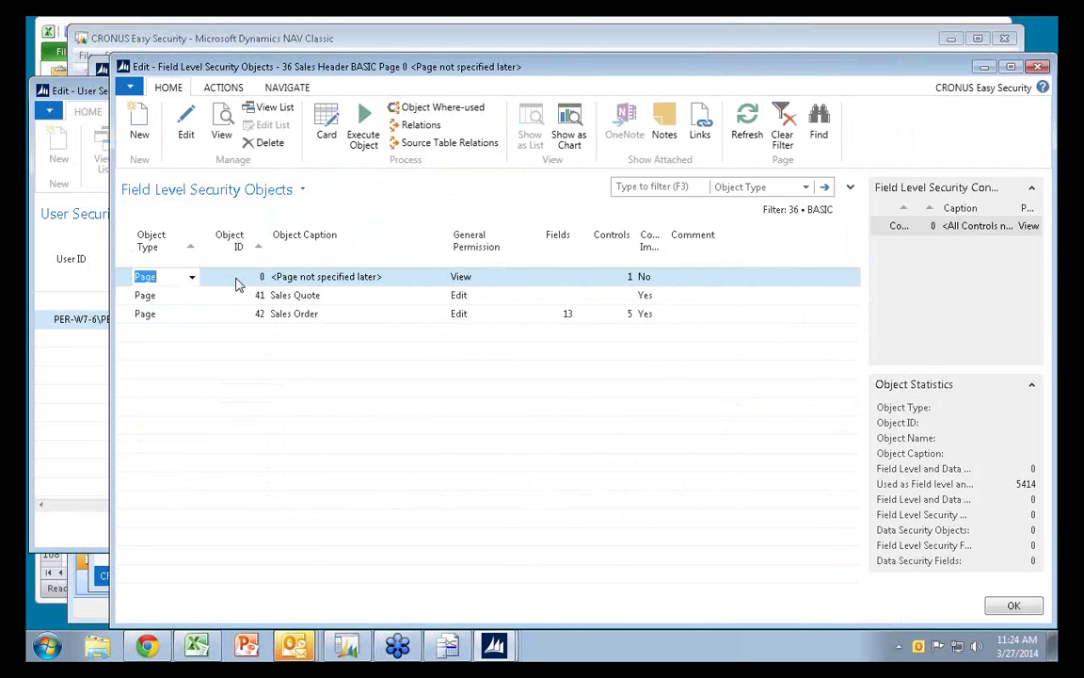
View the general permission options available for the line covering pages not specified separately
left_click(501, 276)
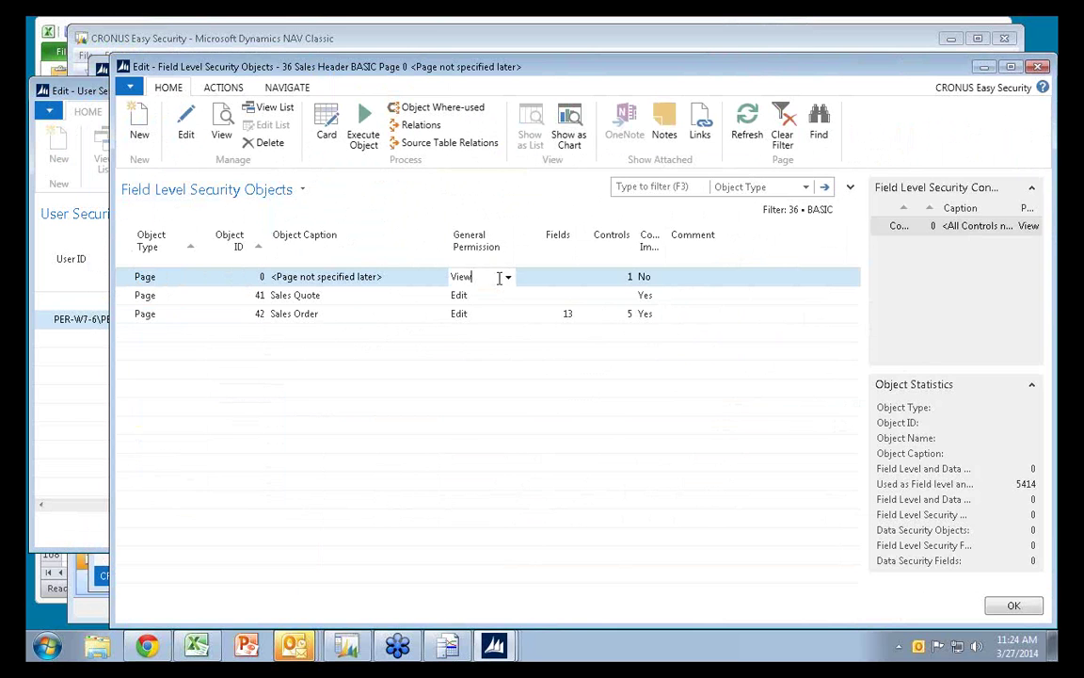
left_click(507, 278)
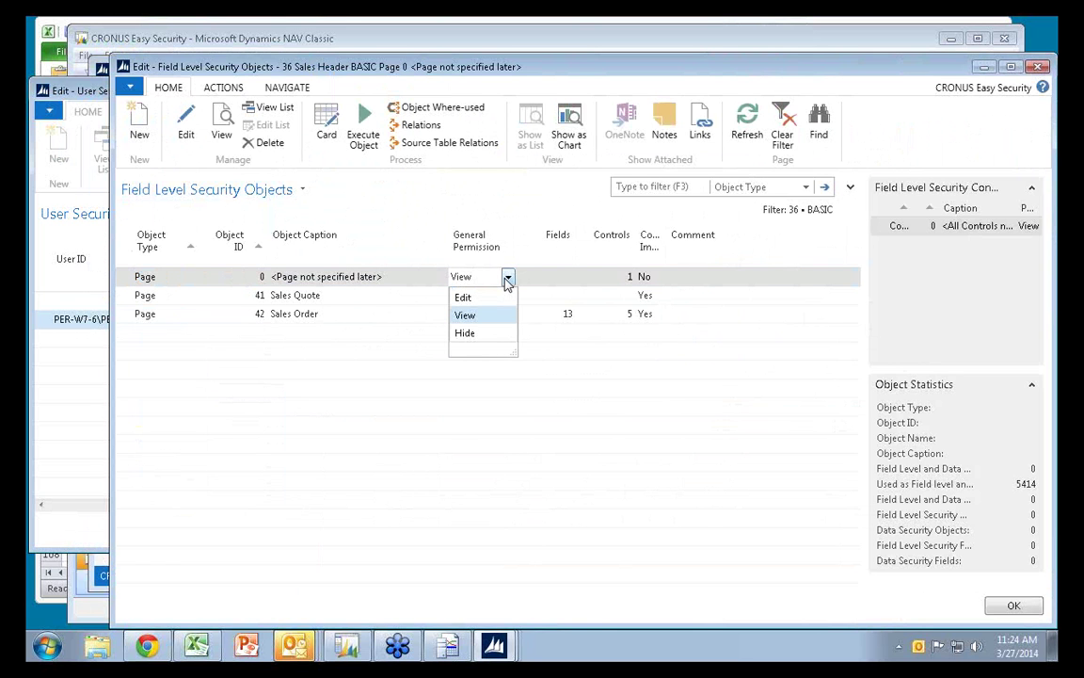
left_click(507, 279)
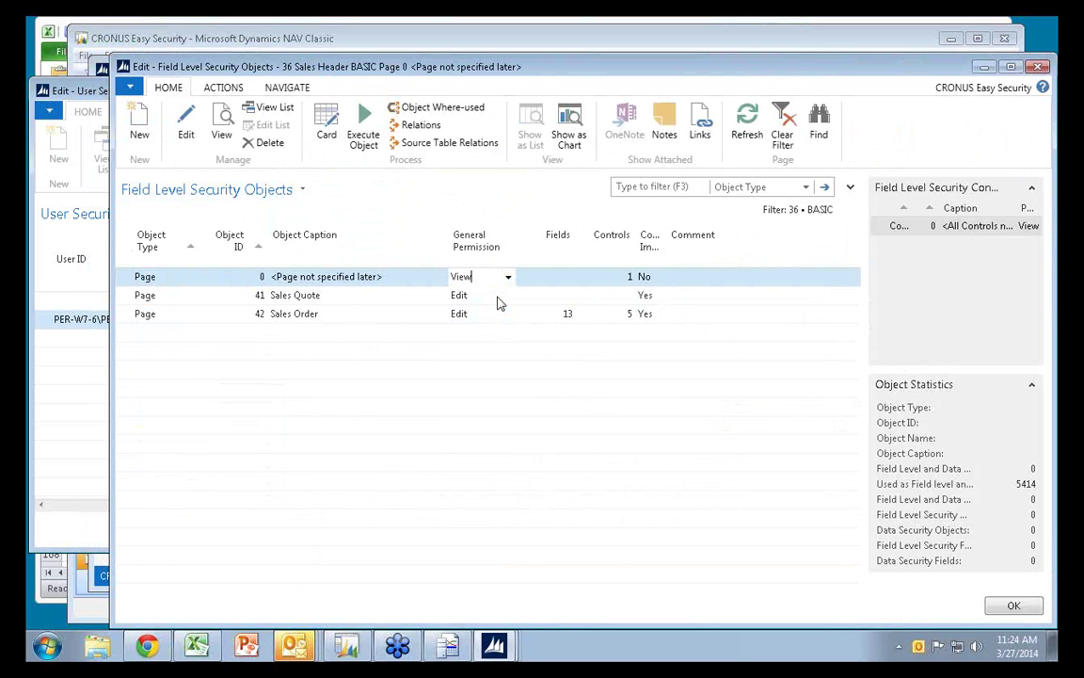
Add page 402 Sales Order Statistics to the BASIC field level security objects with general permission Hide
left_click(247, 334)
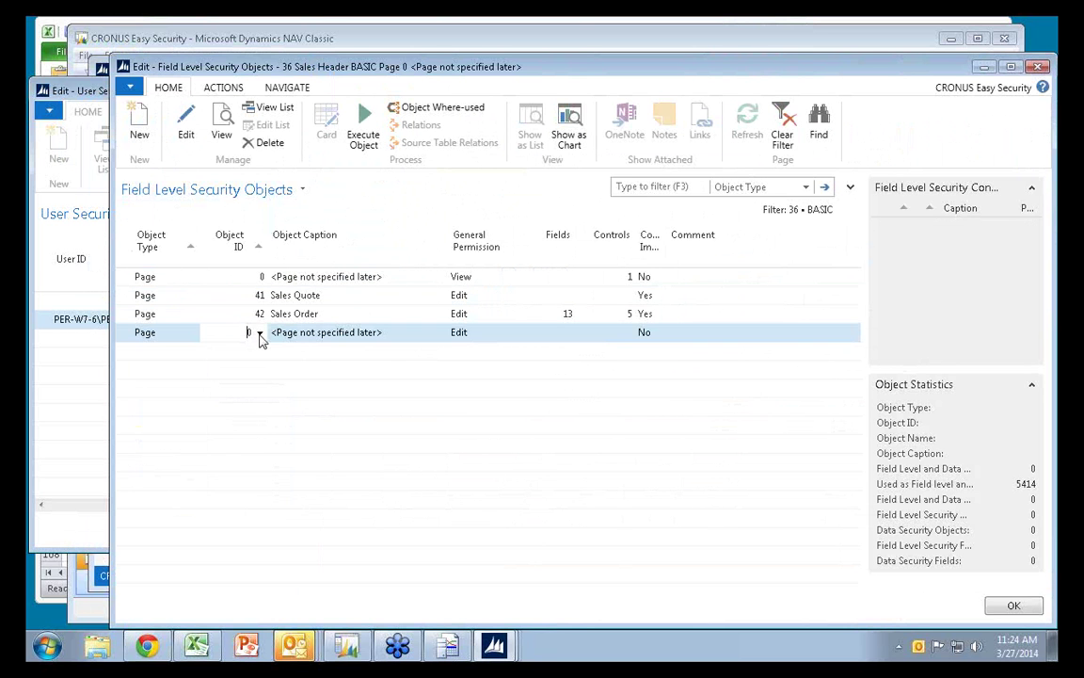
left_click(259, 332)
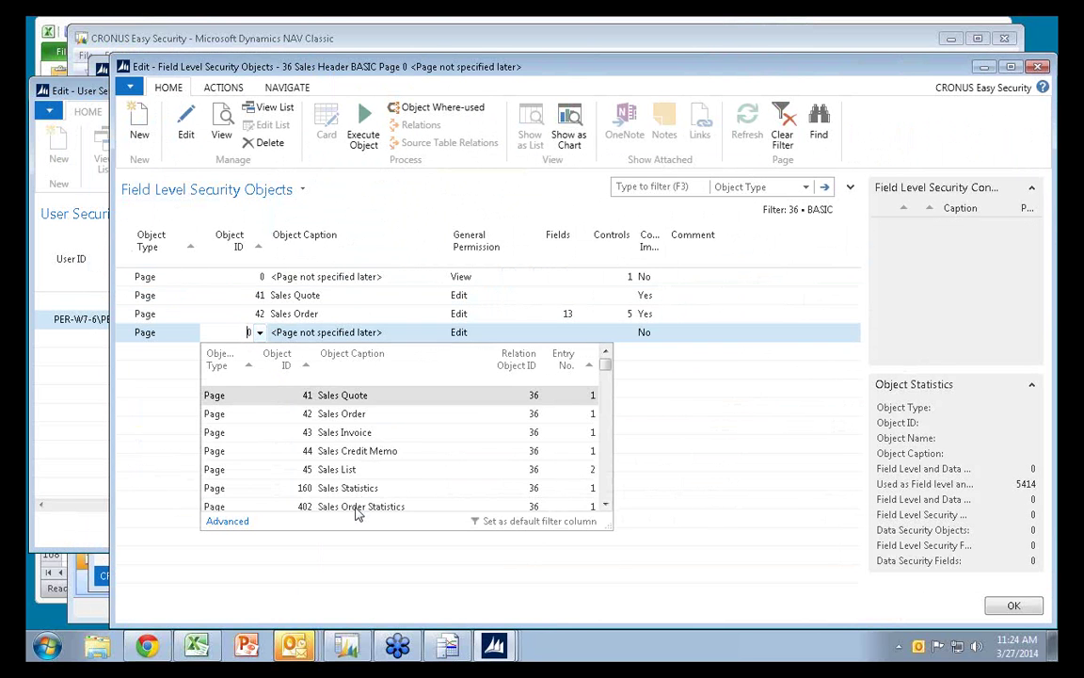
left_click(356, 509)
key("Tab")
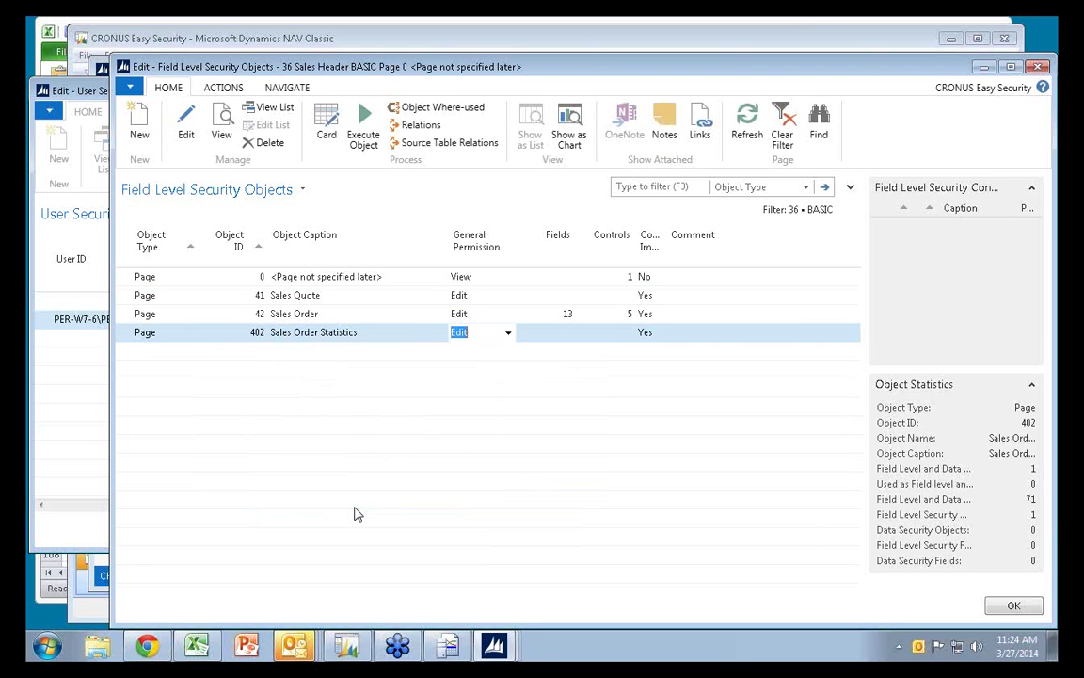
type("h")
key("Tab")
key("Up")
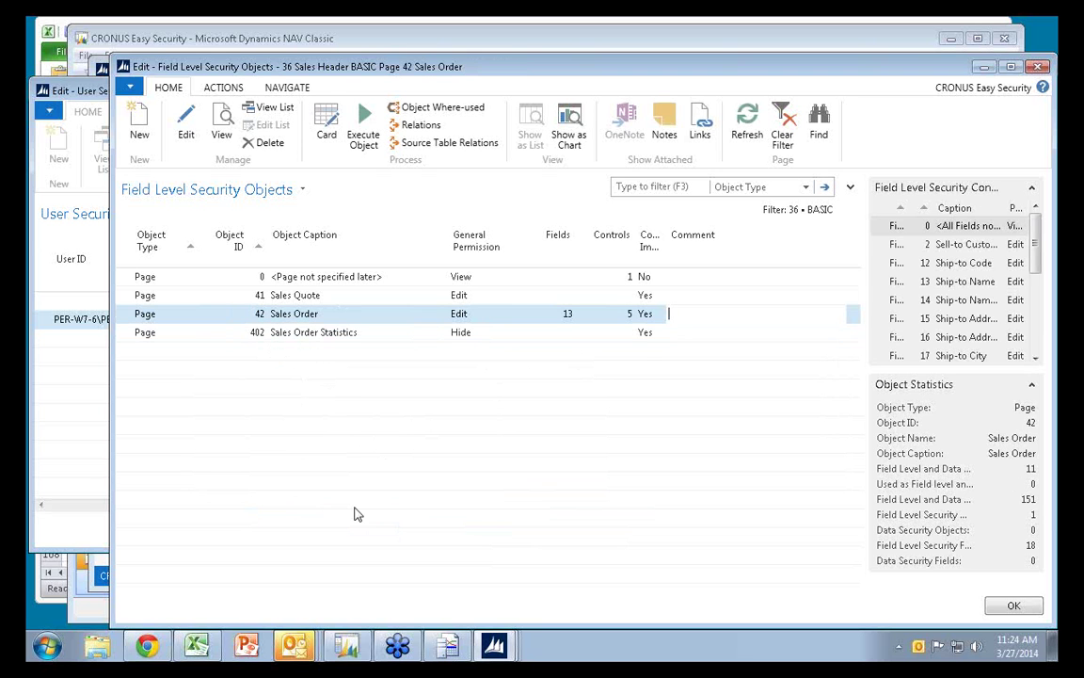
Open the security object card of page 42 Sales Order and set all fields not specifically controlled to Hide
key("shift+Tab")
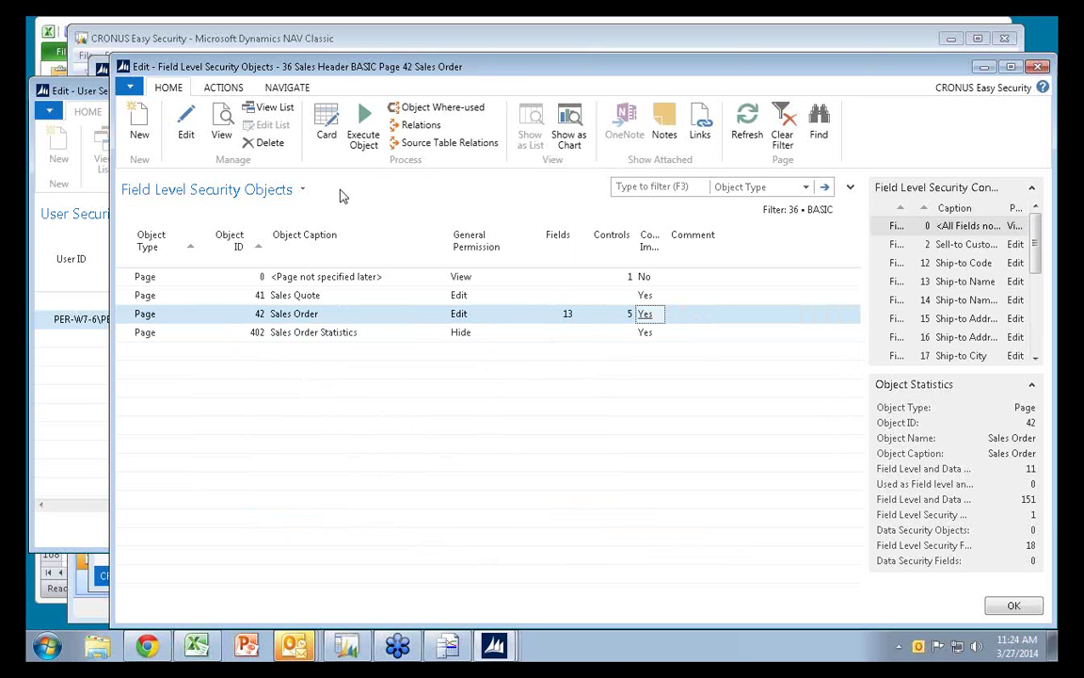
left_click(325, 132)
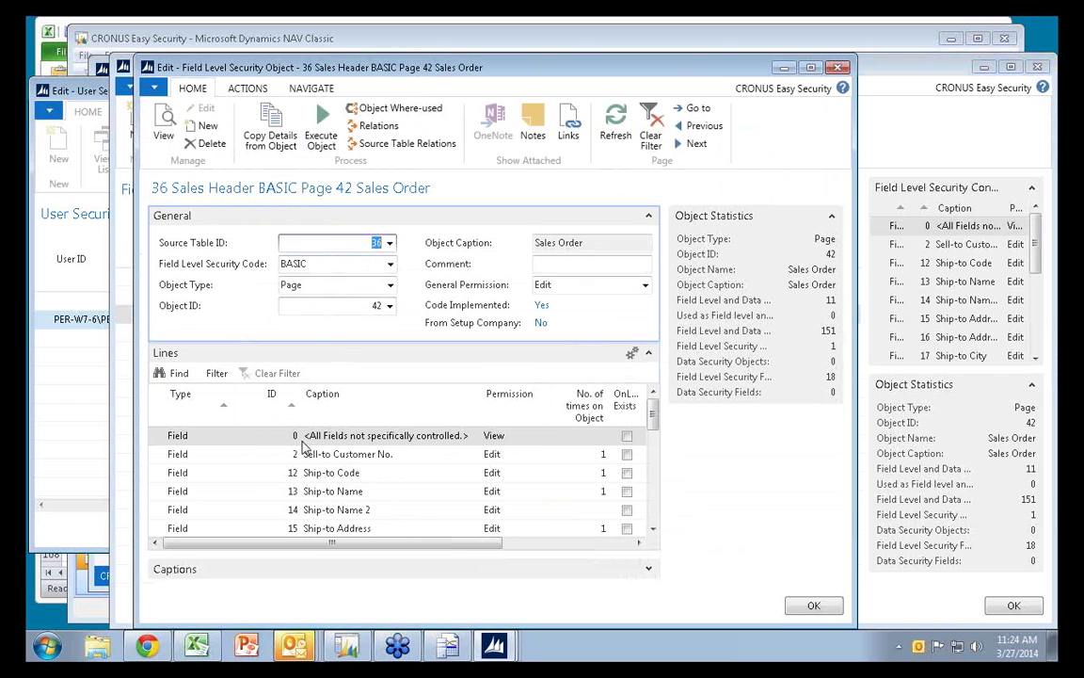
left_click(537, 439)
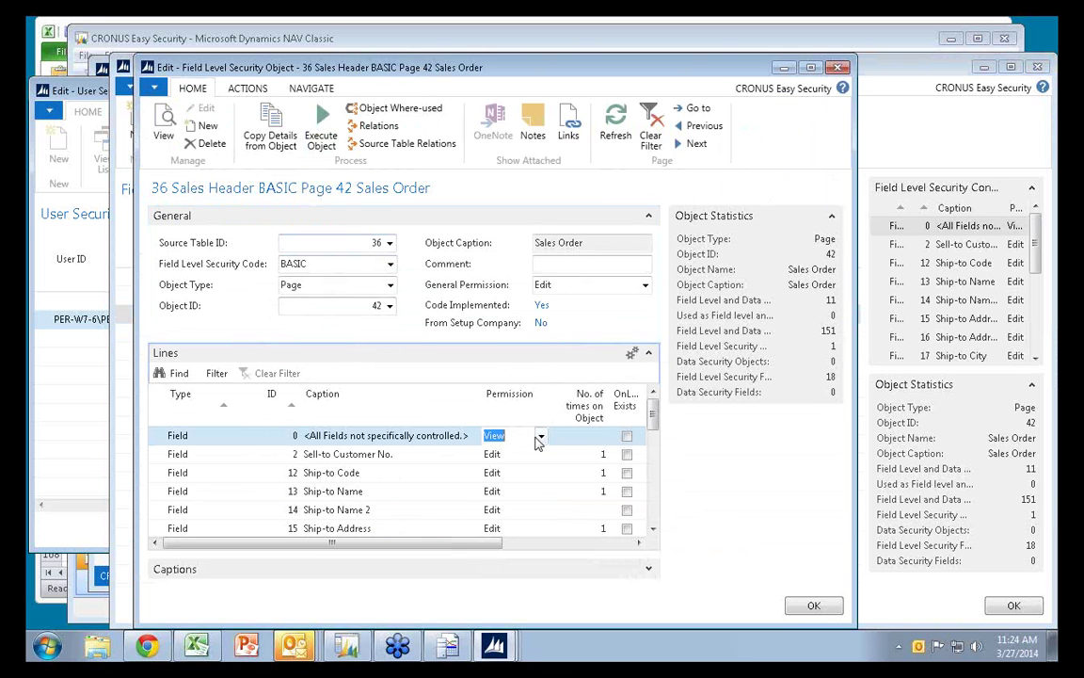
left_click(541, 436)
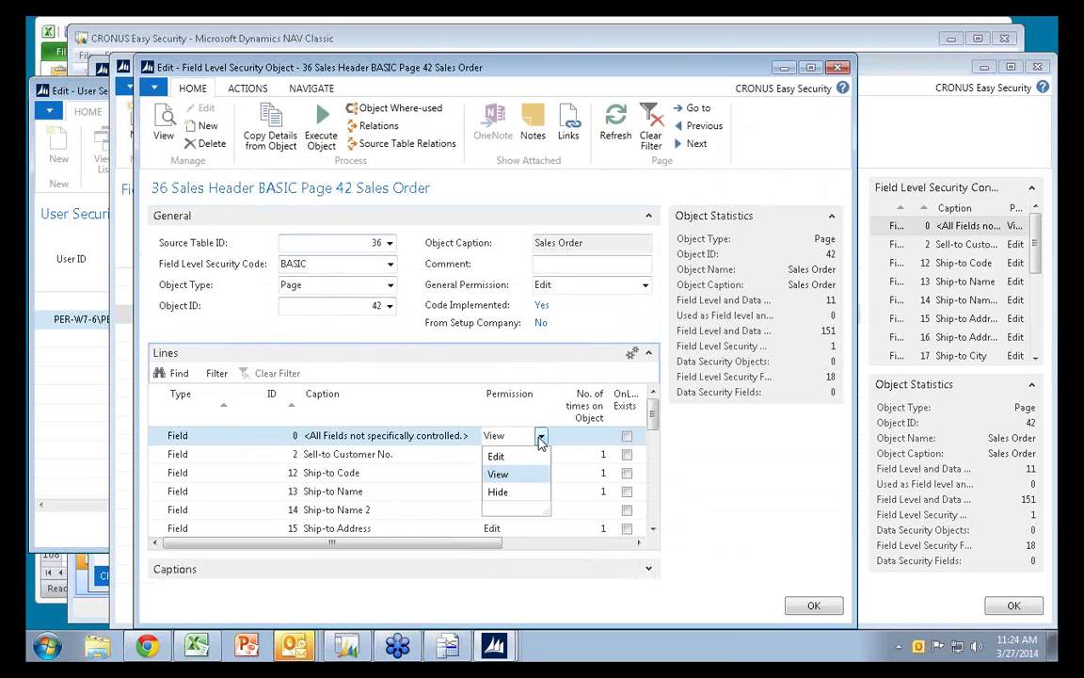
left_click(503, 493)
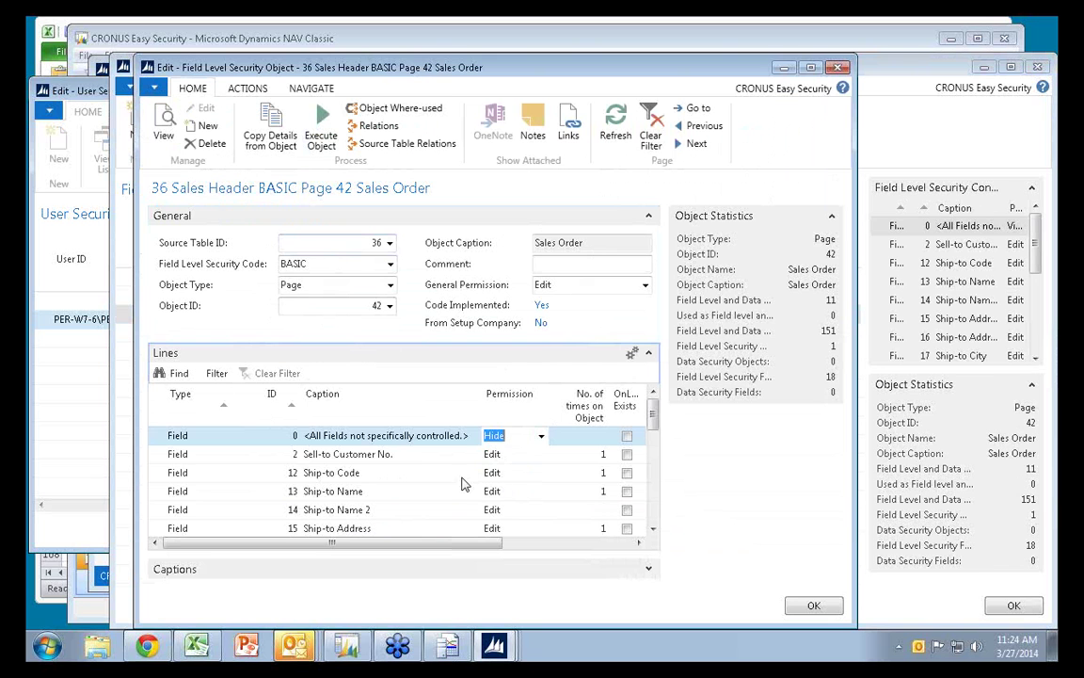
Set the permission of the Sell-to Customer No. field on the Sales Order page to View
left_click(466, 456)
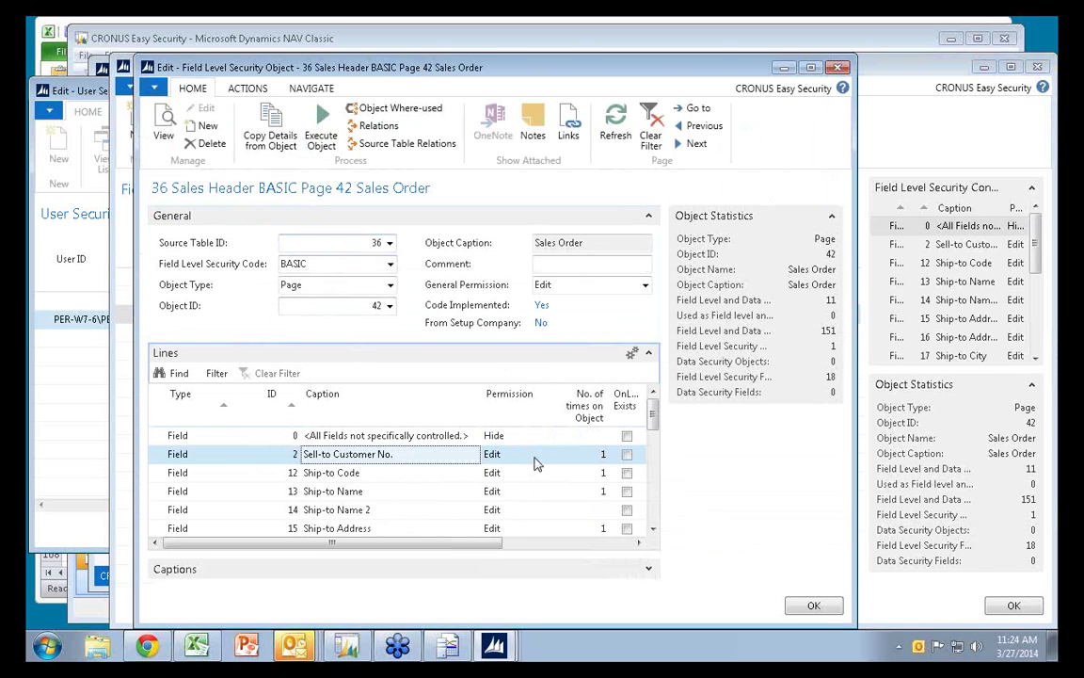
left_click(541, 455)
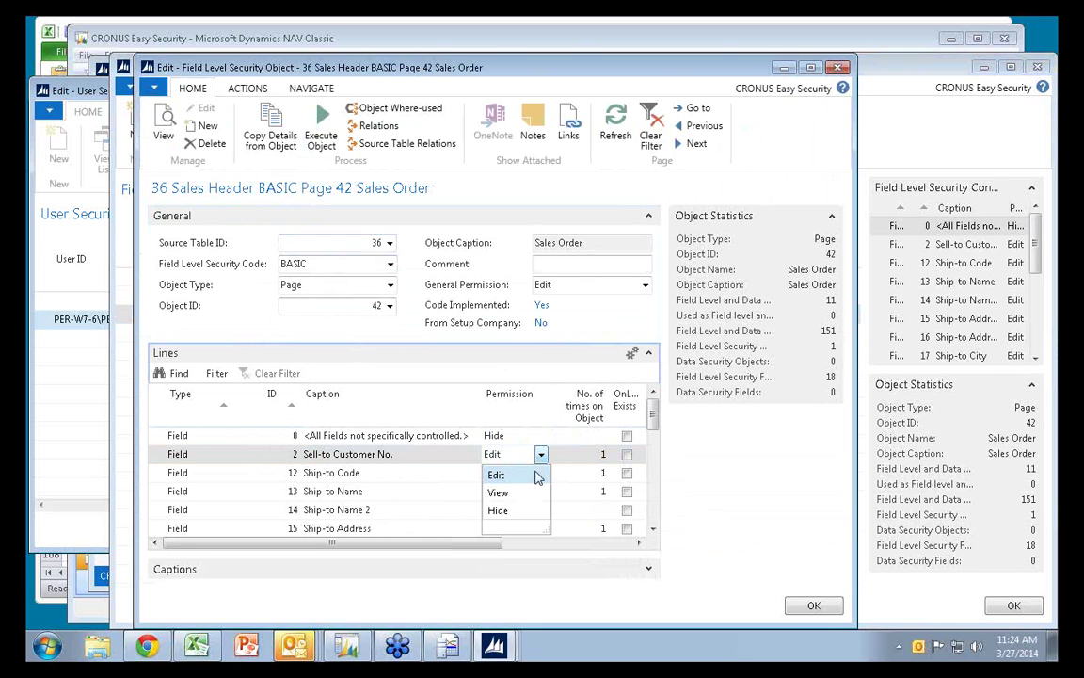
left_click(500, 493)
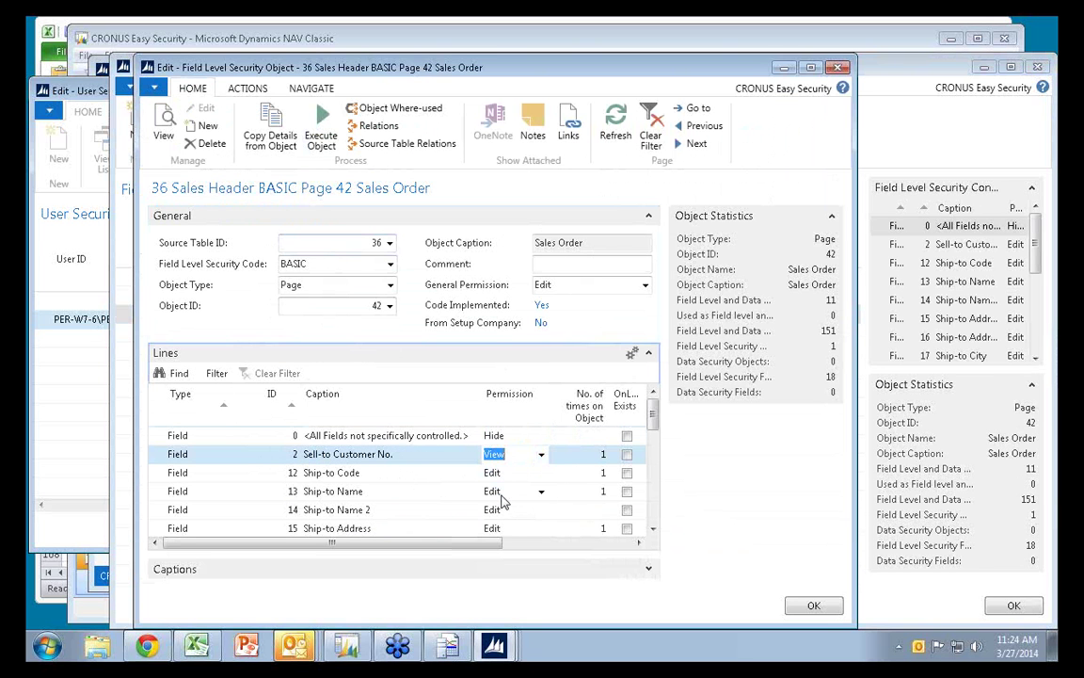
Set the permission for all controls not specifically controlled on the Sales Order page to Hide
key("Up")
key("Down")
key("Down")
key("Down")
key("Down")
key("Down")
key("Down")
key("Down")
key("Down")
key("Down")
key("Down")
key("Down")
key("Down")
key("Down")
key("Down")
key("Down")
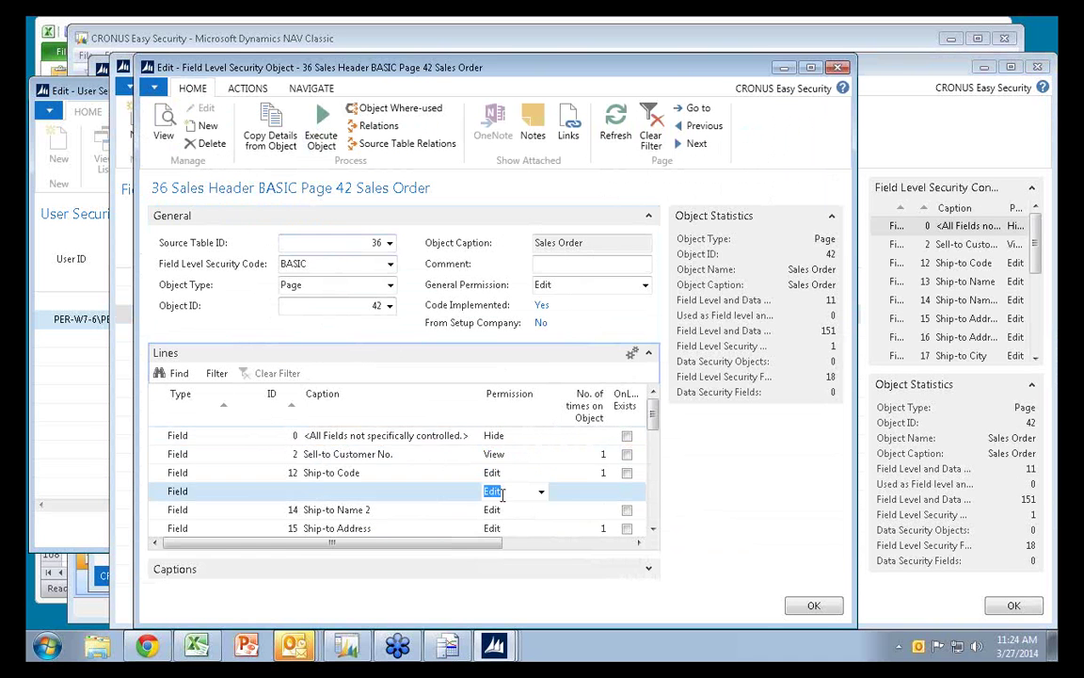
key("Up")
key("Up")
key("Up")
key("Up")
key("Up")
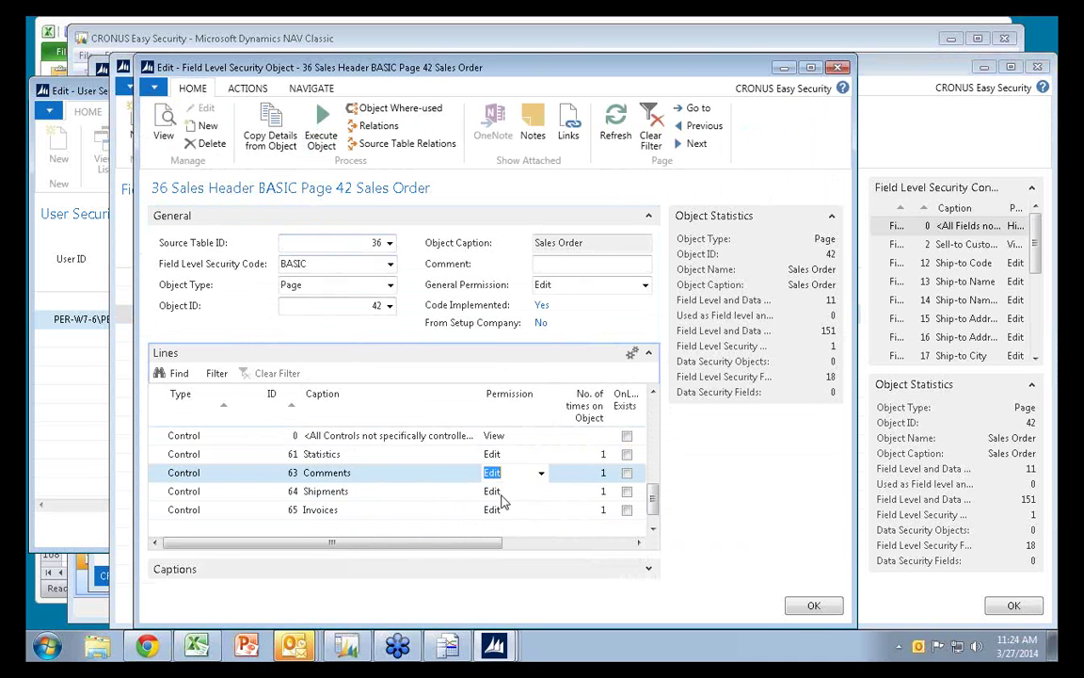
key("Left")
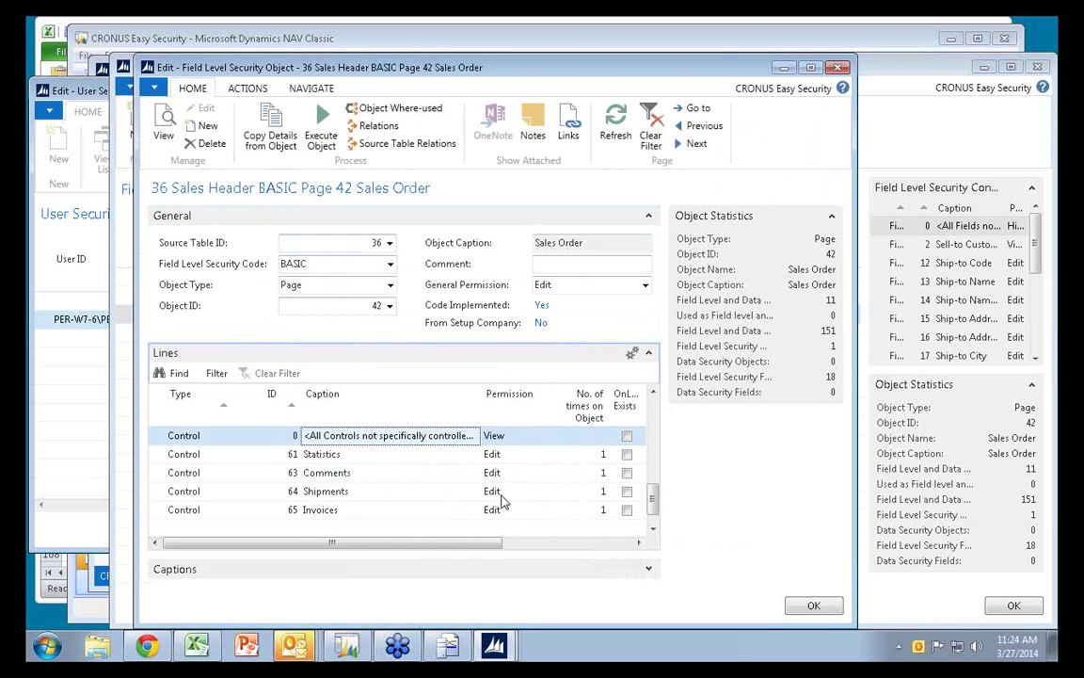
key("Right")
type("H")
key("Down")
Add a control line for 76 Post and Print to the Sales Order page with permission View
key("Down")
key("Down")
key("Down")
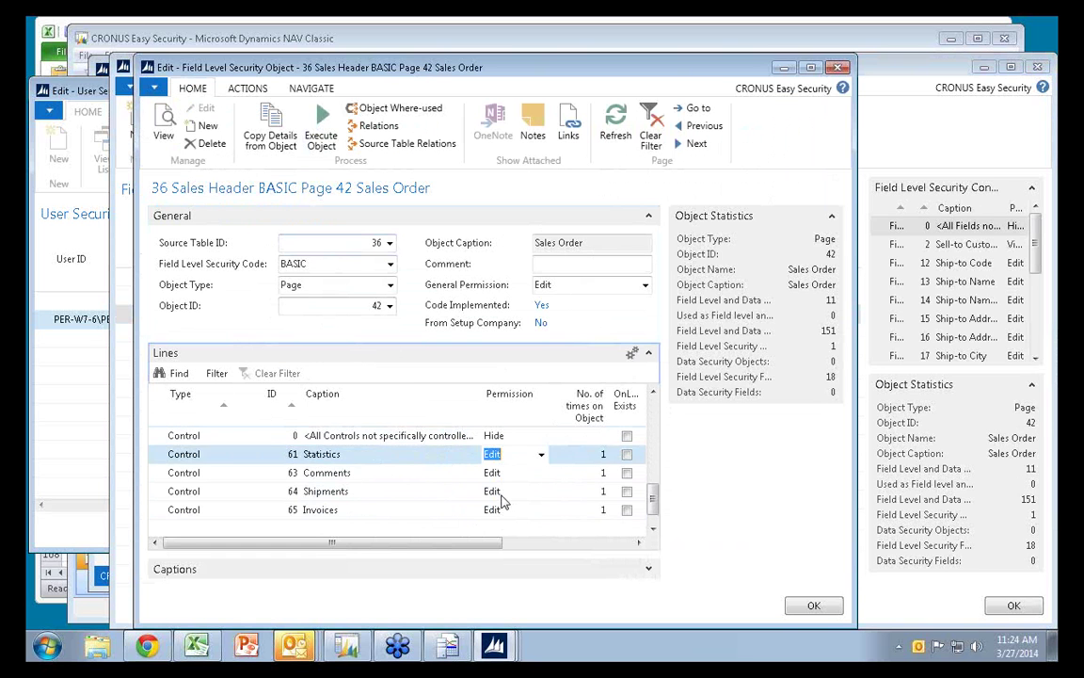
key("Down")
key("Left")
key("Left")
key("Left")
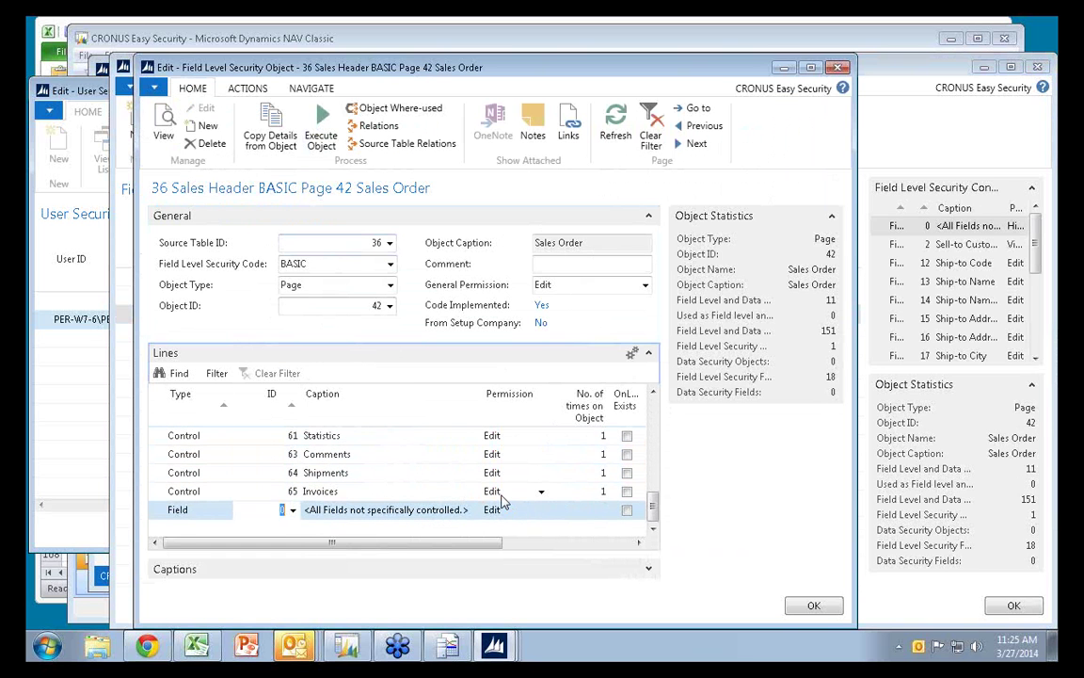
type("c")
key("Tab")
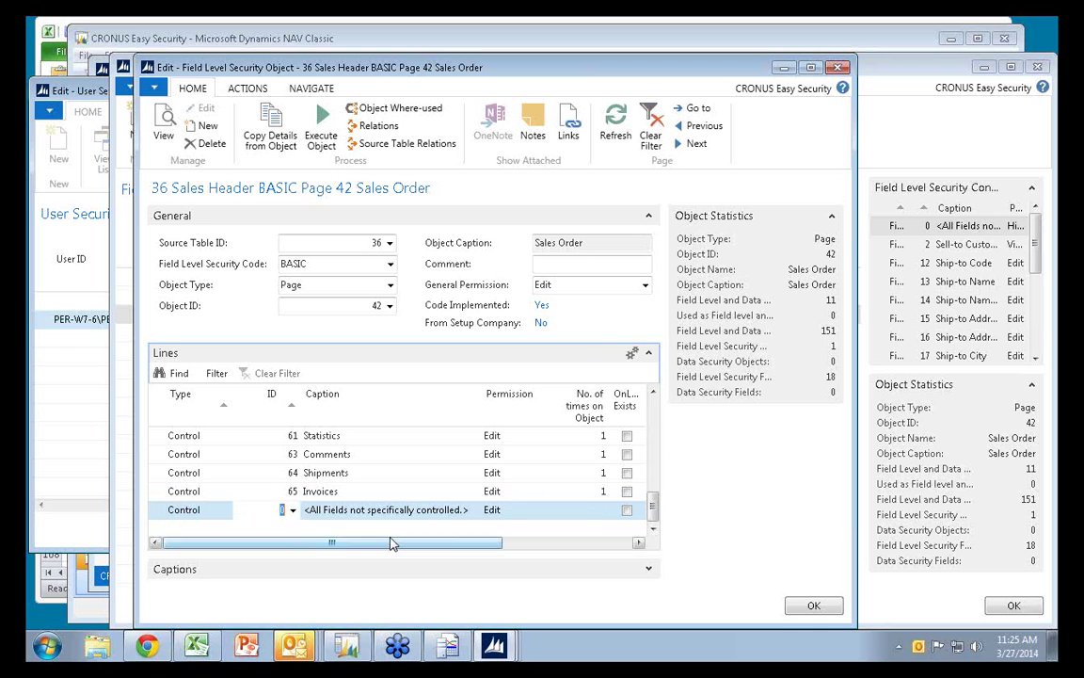
left_click(292, 511)
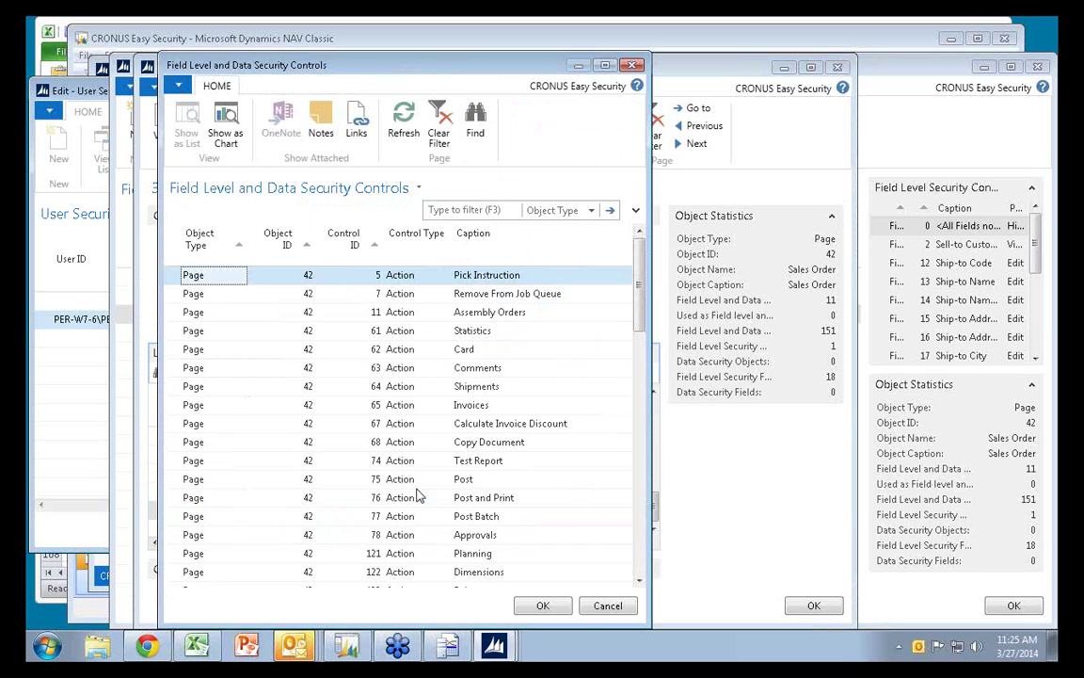
left_click(507, 498)
double_click(507, 498)
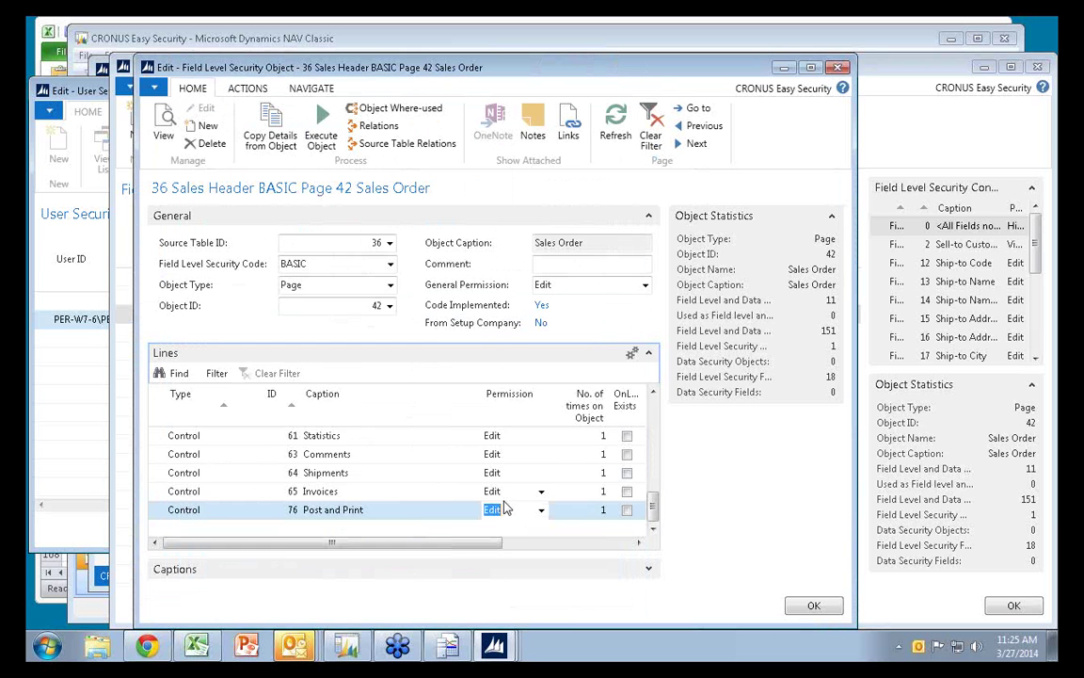
type("v")
key("Tab")
key("Up")
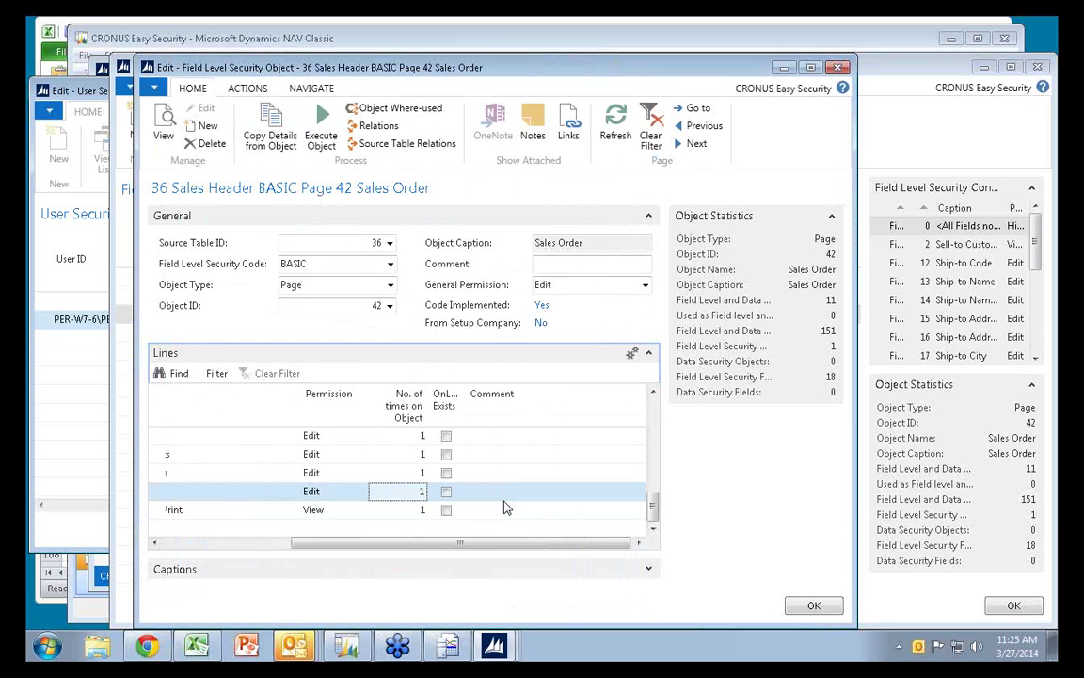
Review the field and control permissions of the Sales Order page and return to the user security setups
key("Home")
key("Up")
key("Up")
key("Up")
key("Up")
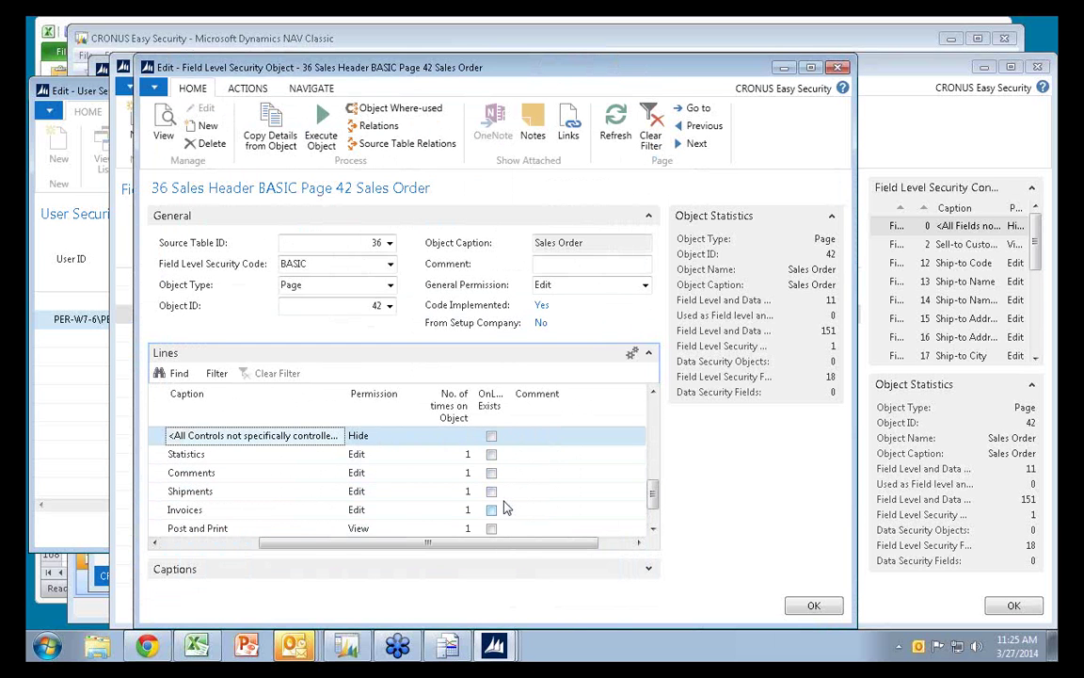
key("Down")
key("Down")
key("Down")
key("Down")
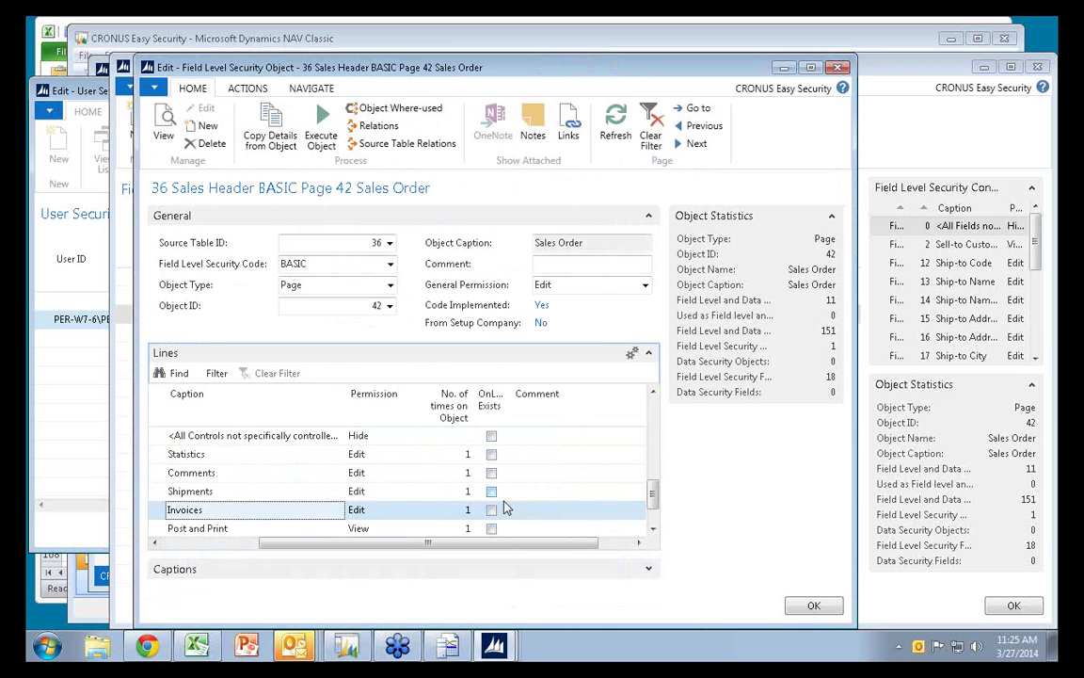
key("Up")
key("Down")
key("Up")
key("Up")
key("Up")
key("Up")
key("Up")
key("Up")
key("Up")
key("Up")
key("Up")
key("Up")
key("Up")
key("Up")
key("Up")
key("Up")
key("Up")
key("Up")
key("Up")
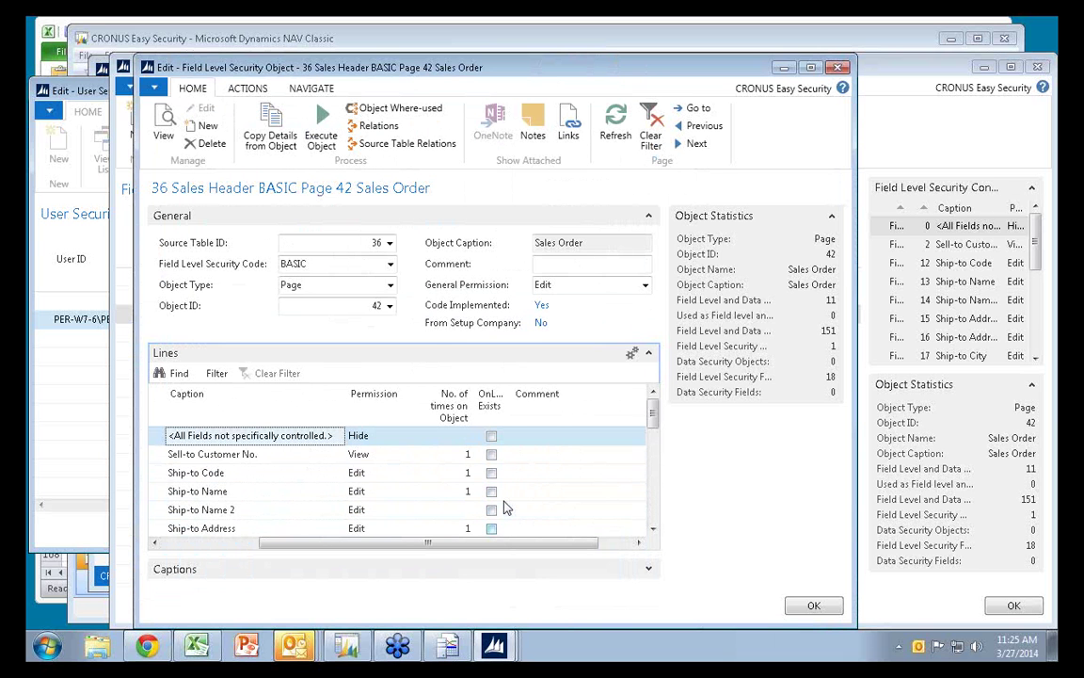
key("Escape")
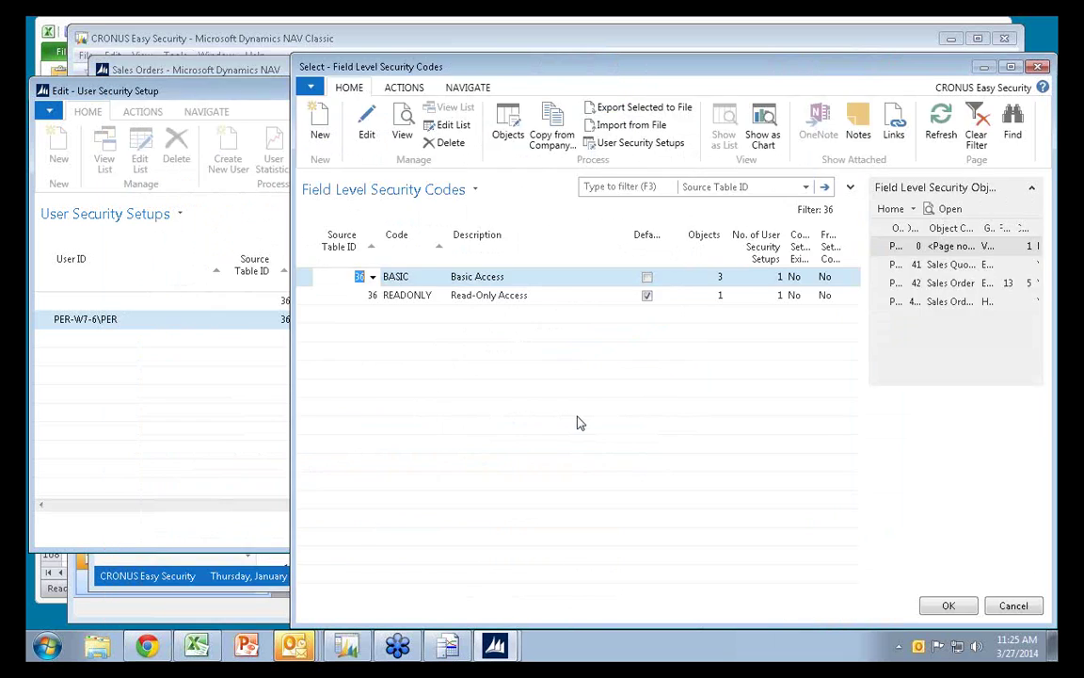
key("Return")
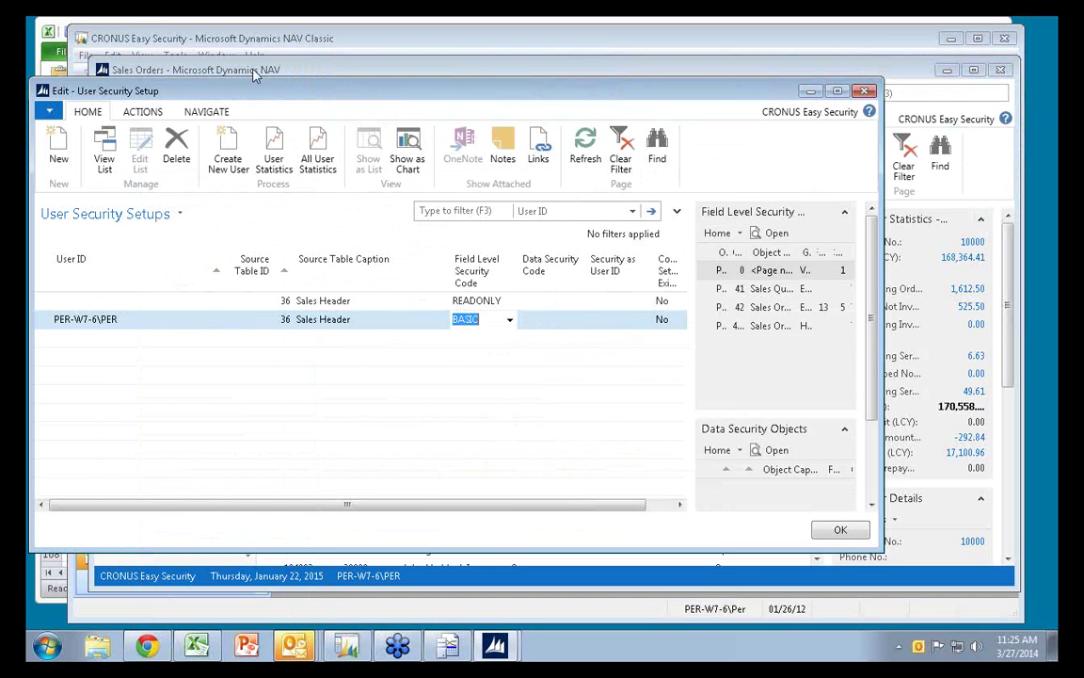
Reopen the released sales order of The Cannon Group PLC, try to view its statistics, and close the order
left_click(253, 71)
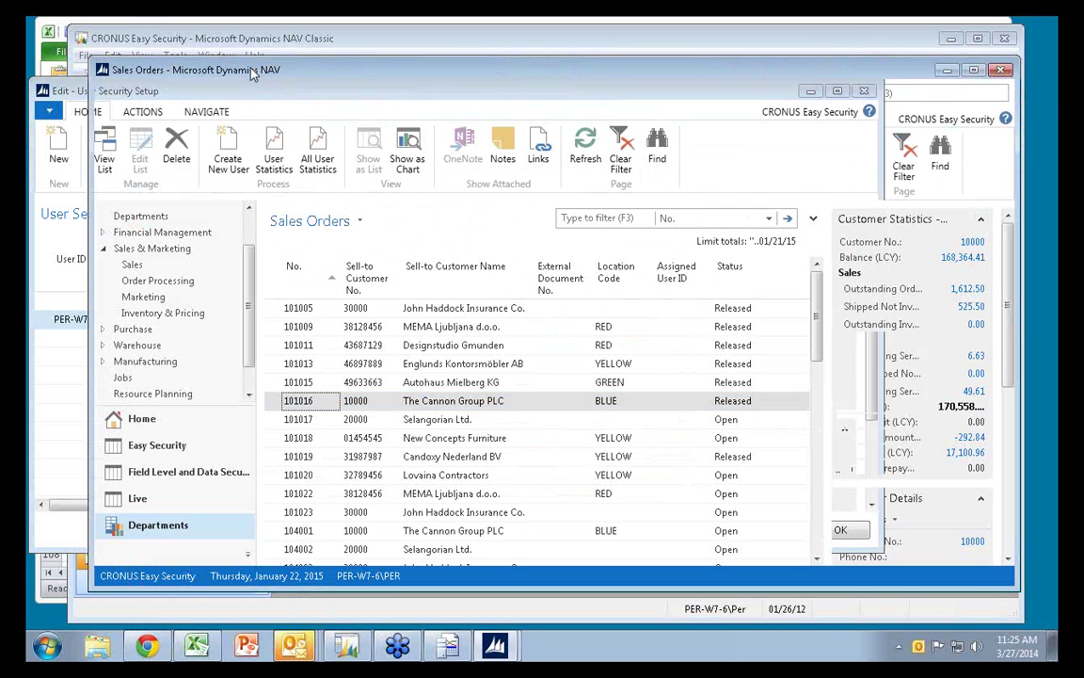
double_click(277, 405)
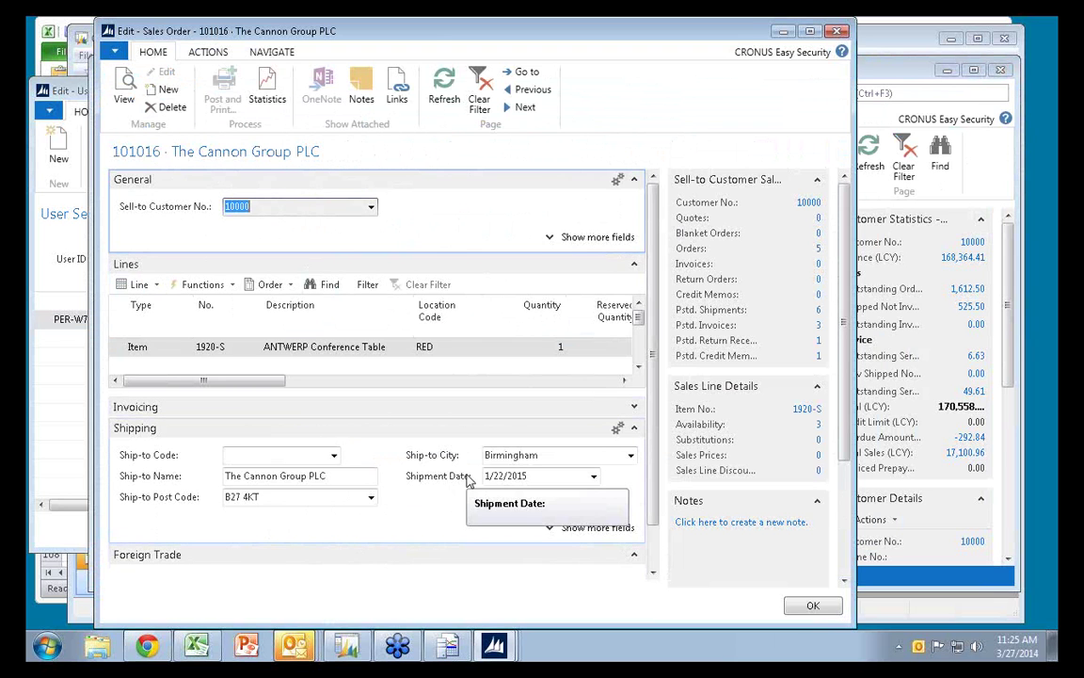
left_click(268, 102)
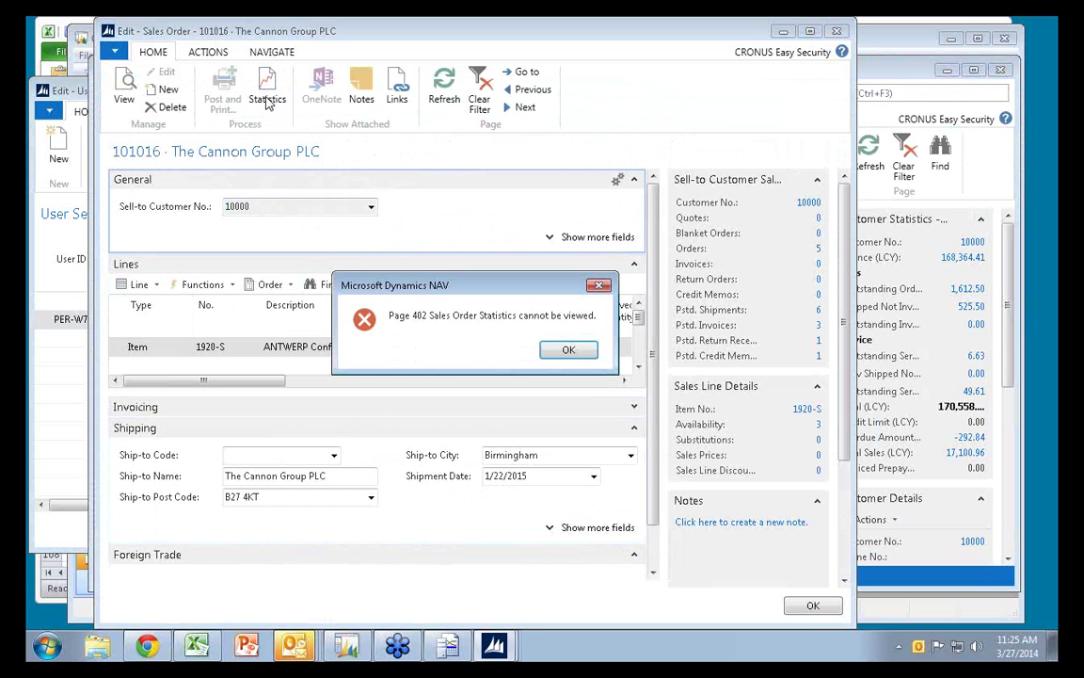
left_click(570, 346)
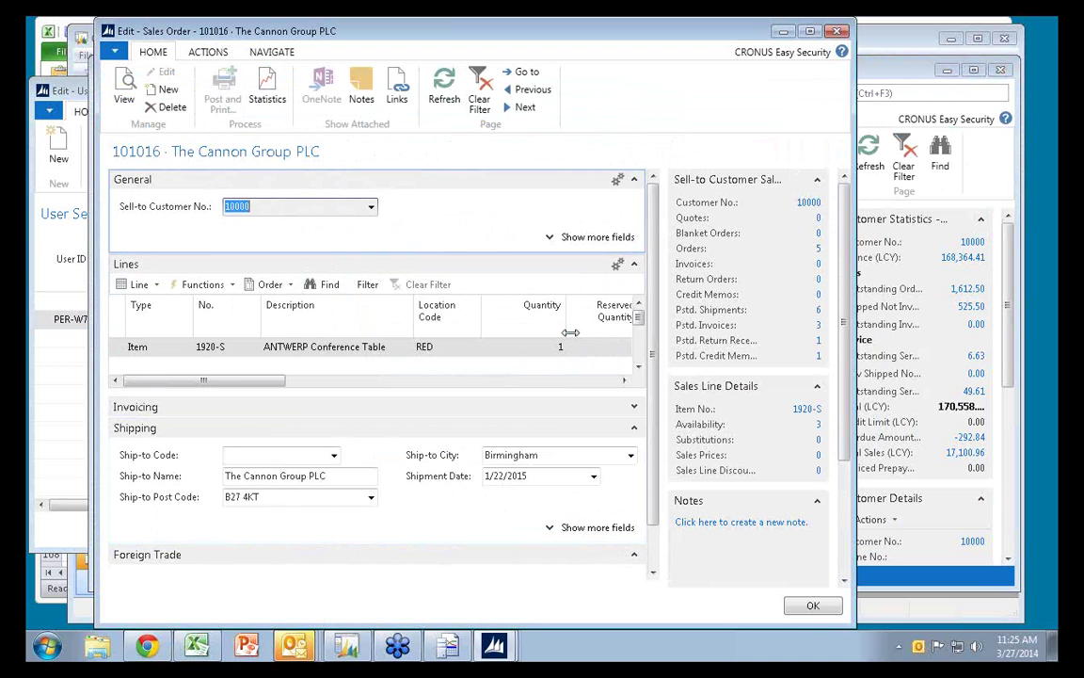
key("Escape")
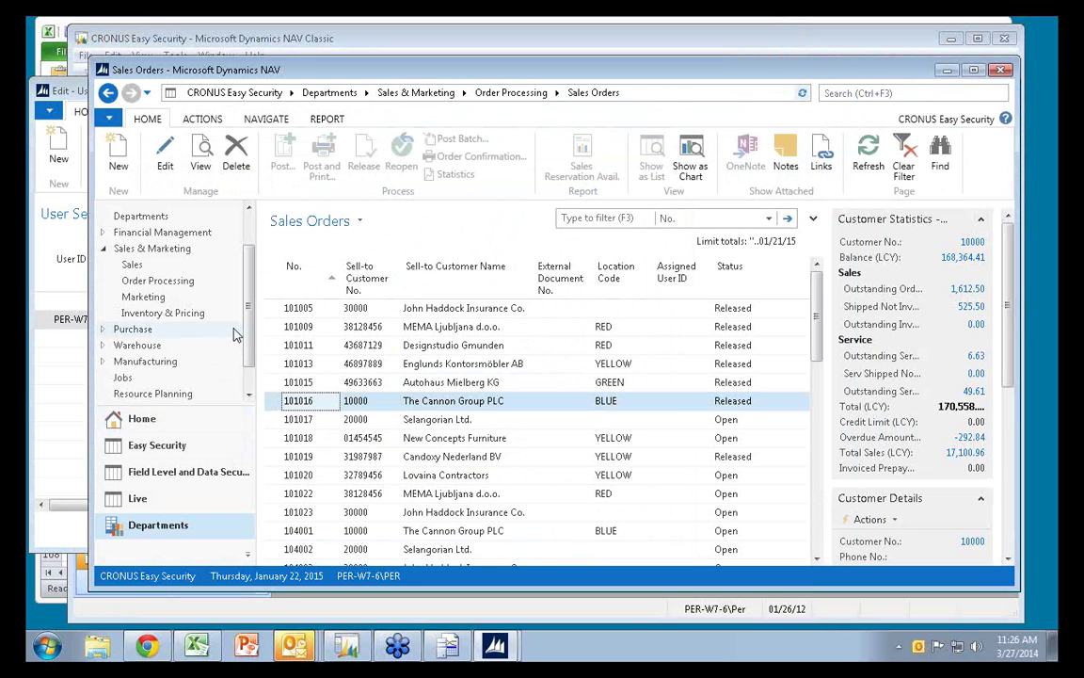
scroll(243, 335, "down", 3)
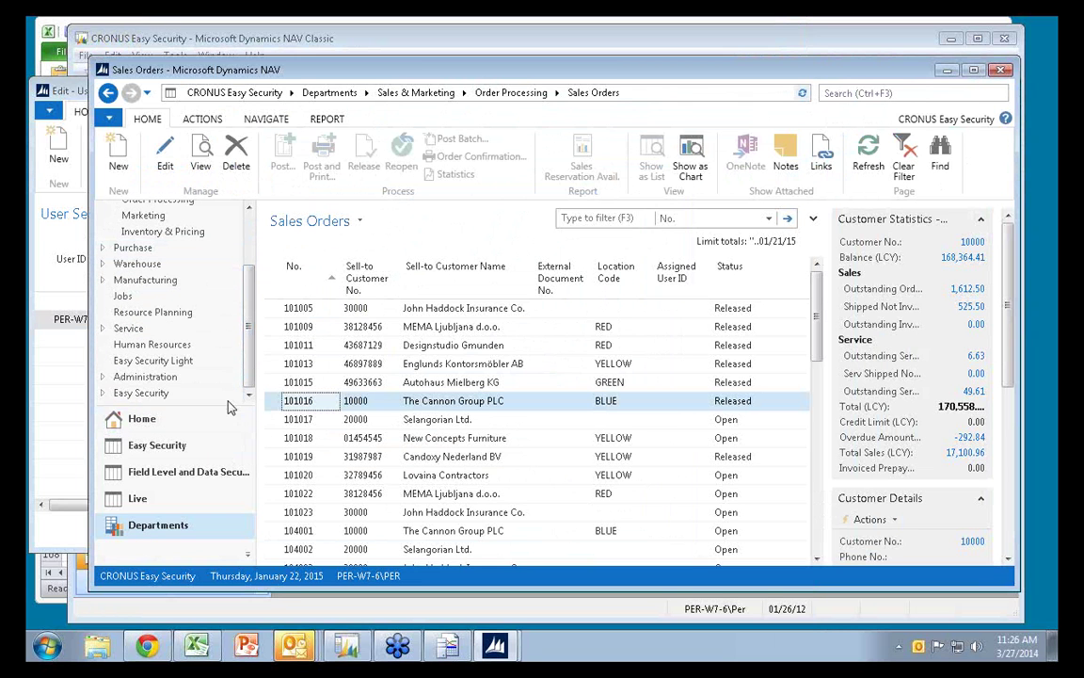
View the Easy Security Light department page and the Easy Security department page
left_click(126, 363)
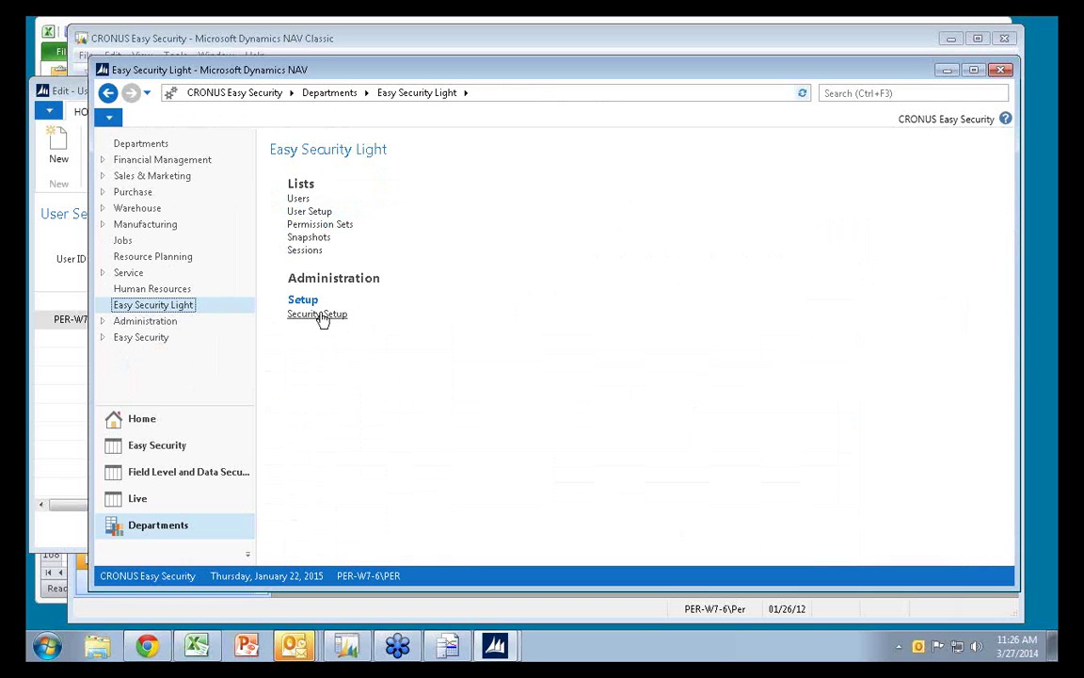
left_click(126, 338)
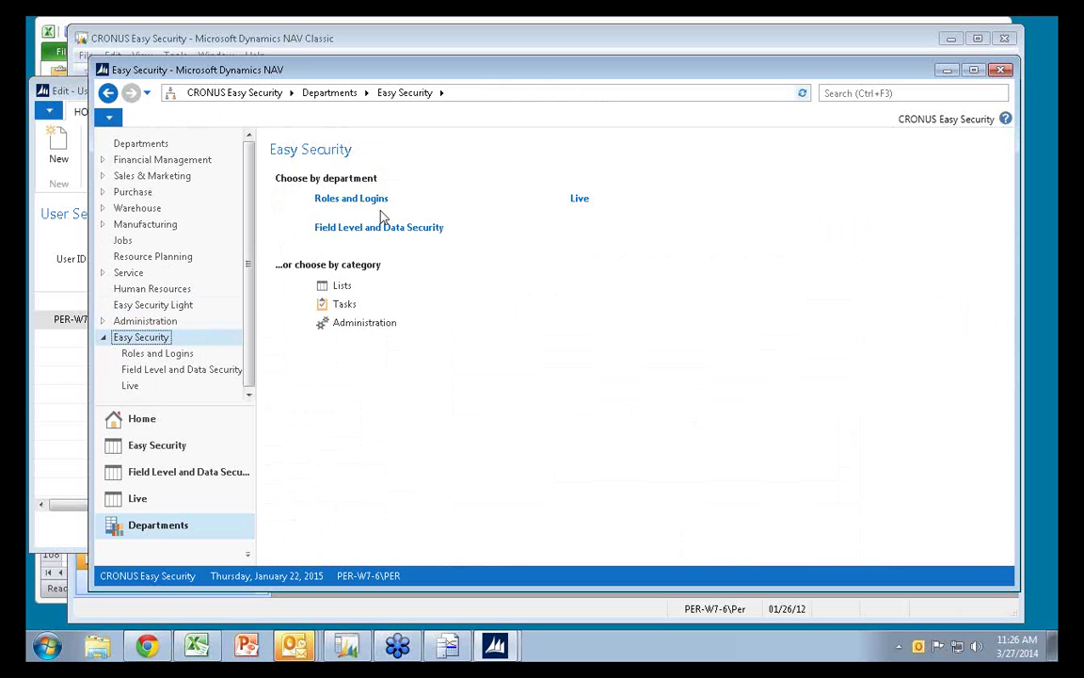
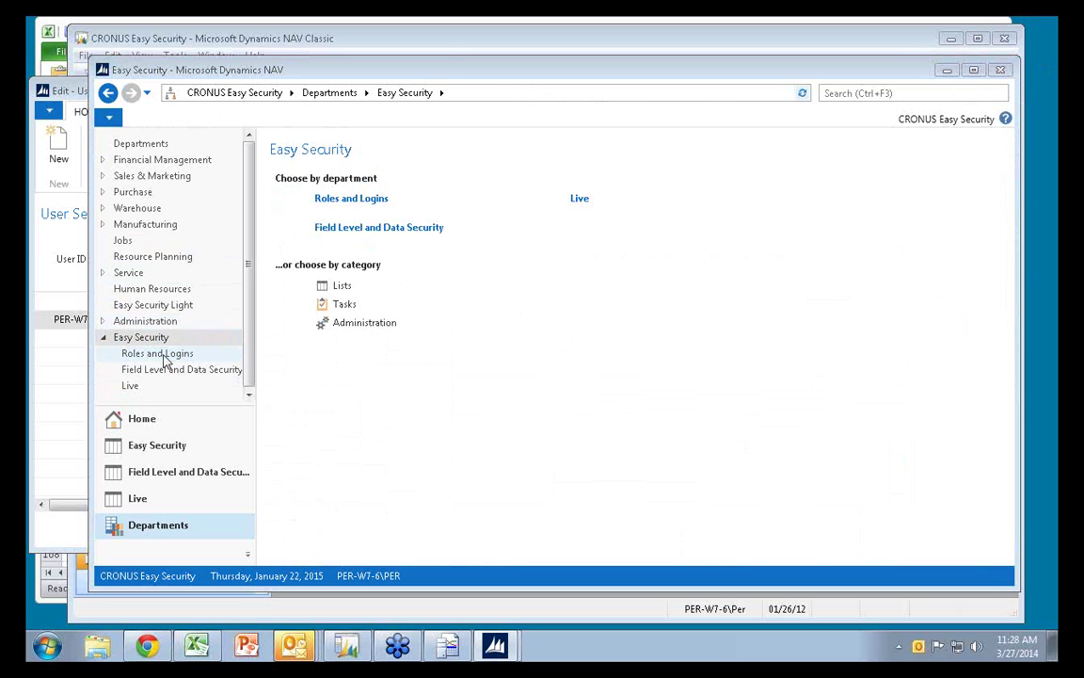
Switch to the Mergetool.com website in Chrome, open the Modules and pricing document, and review the NAV Easy Security and Easy Security Light prices
left_click(151, 650)
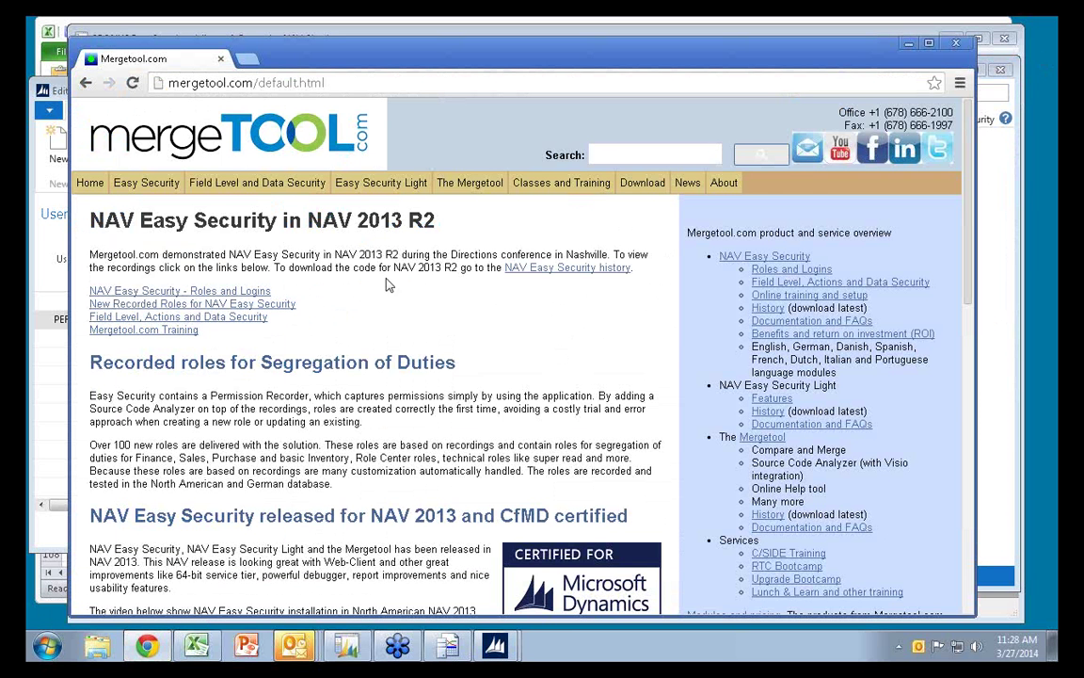
scroll(729, 533, "down", 3)
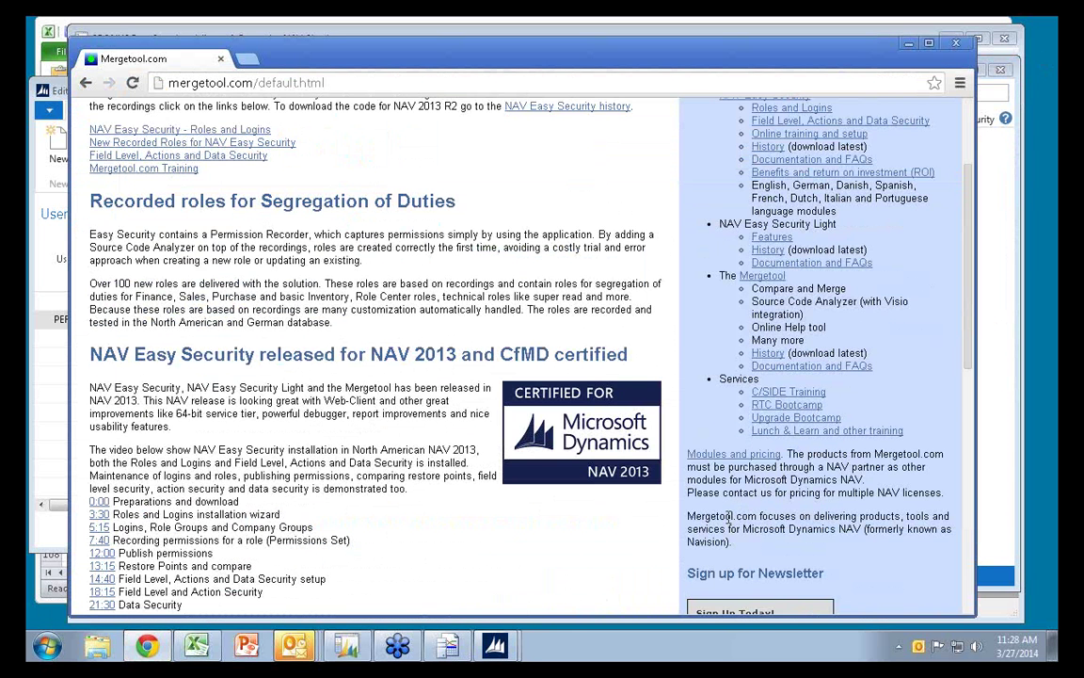
left_click(716, 461)
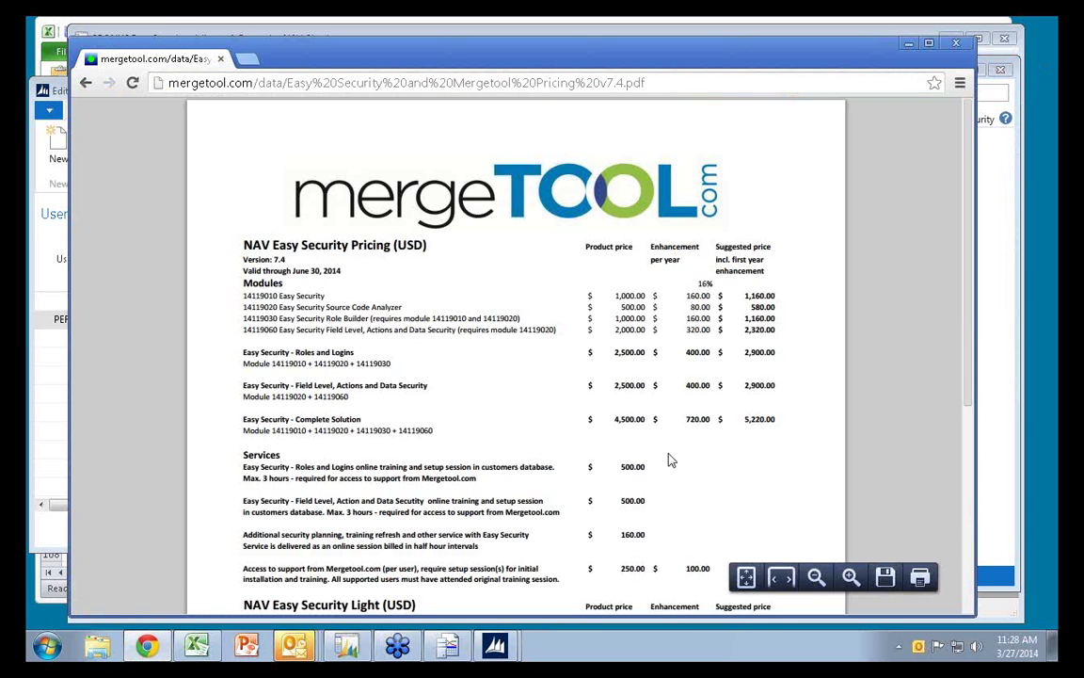
scroll(552, 464, "down", 3)
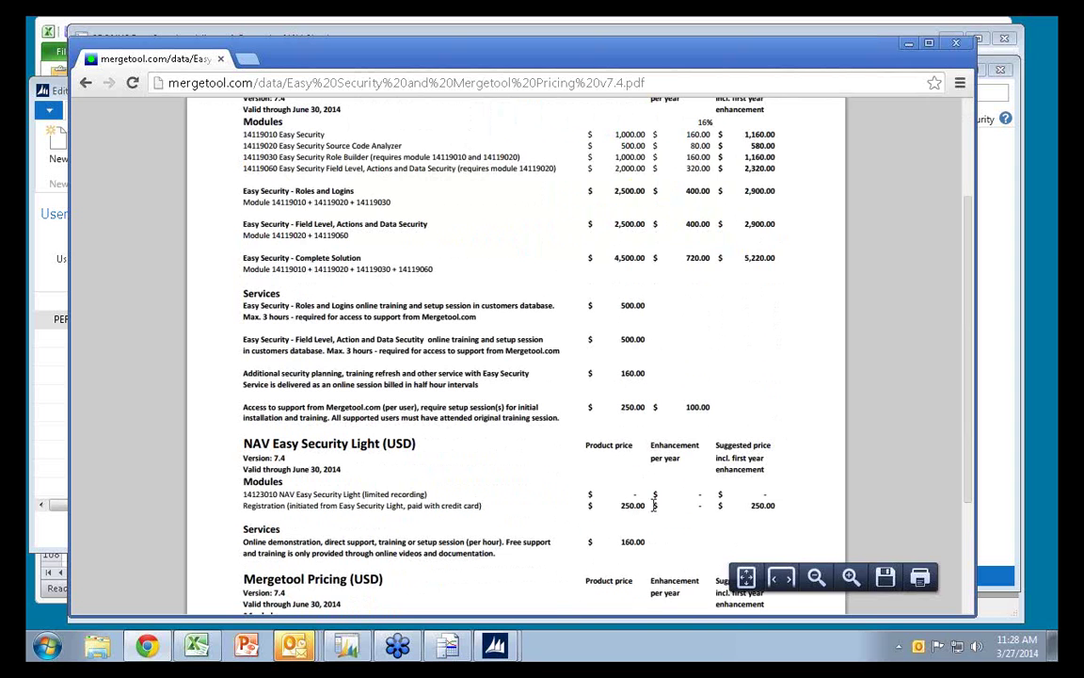
scroll(617, 400, "up", 3)
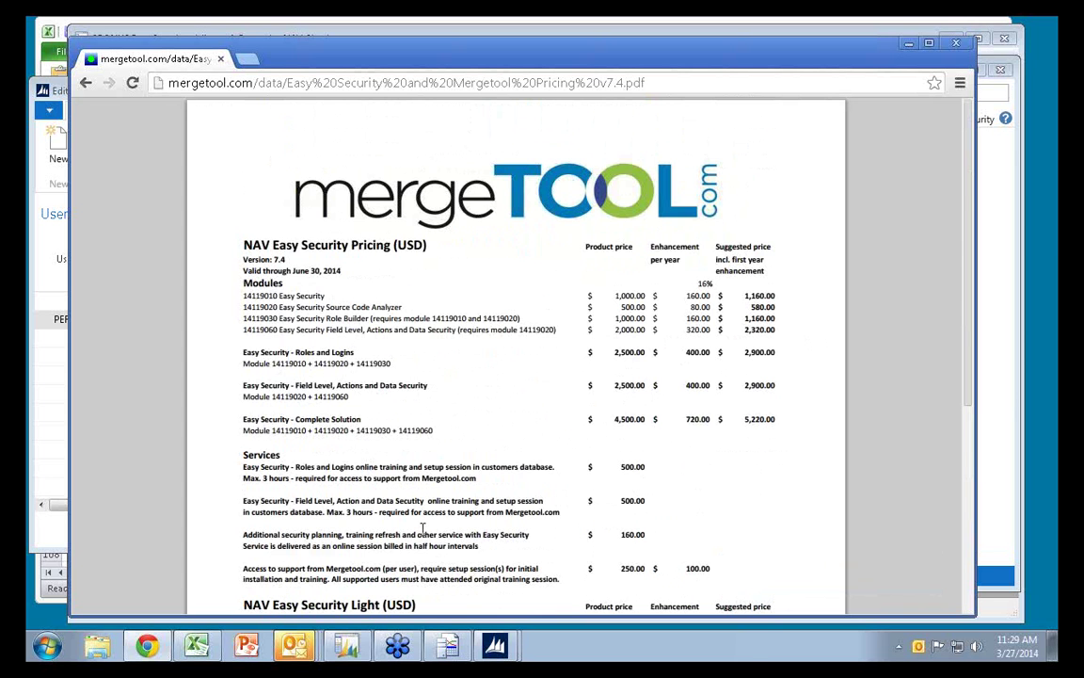
scroll(389, 513, "down", 3)
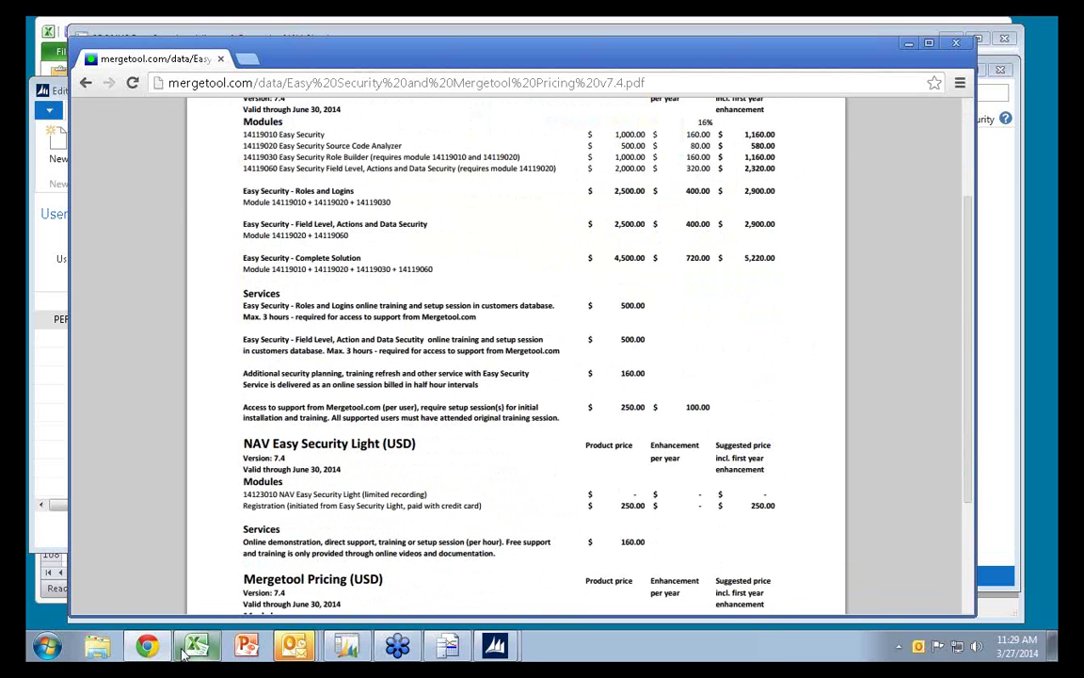
left_click(148, 647)
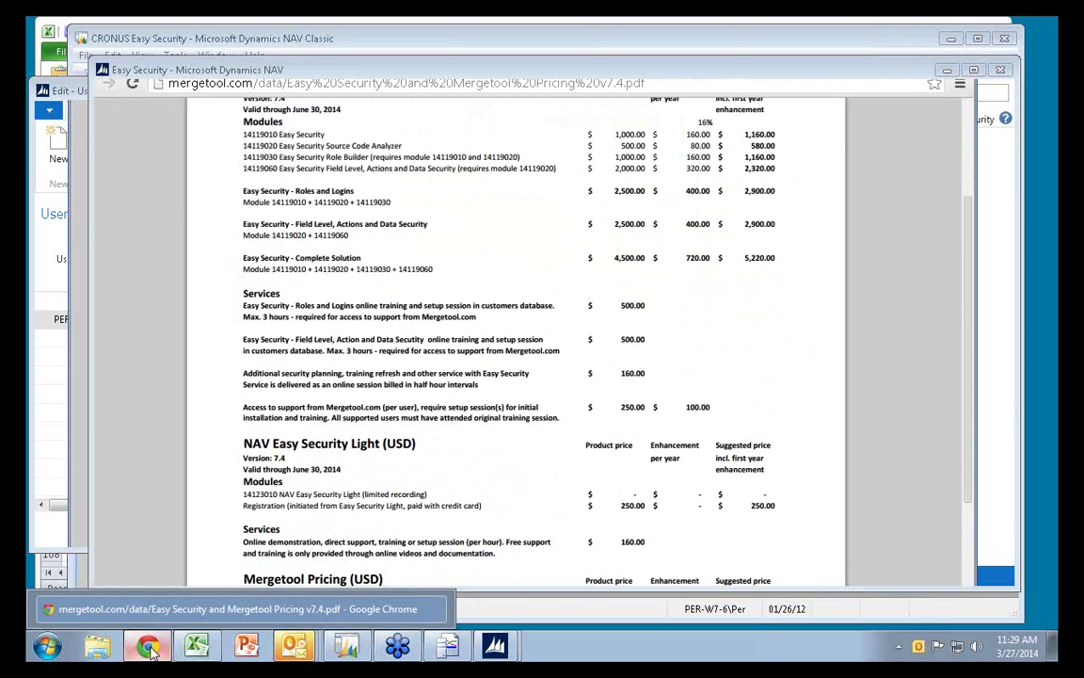
left_click(147, 647)
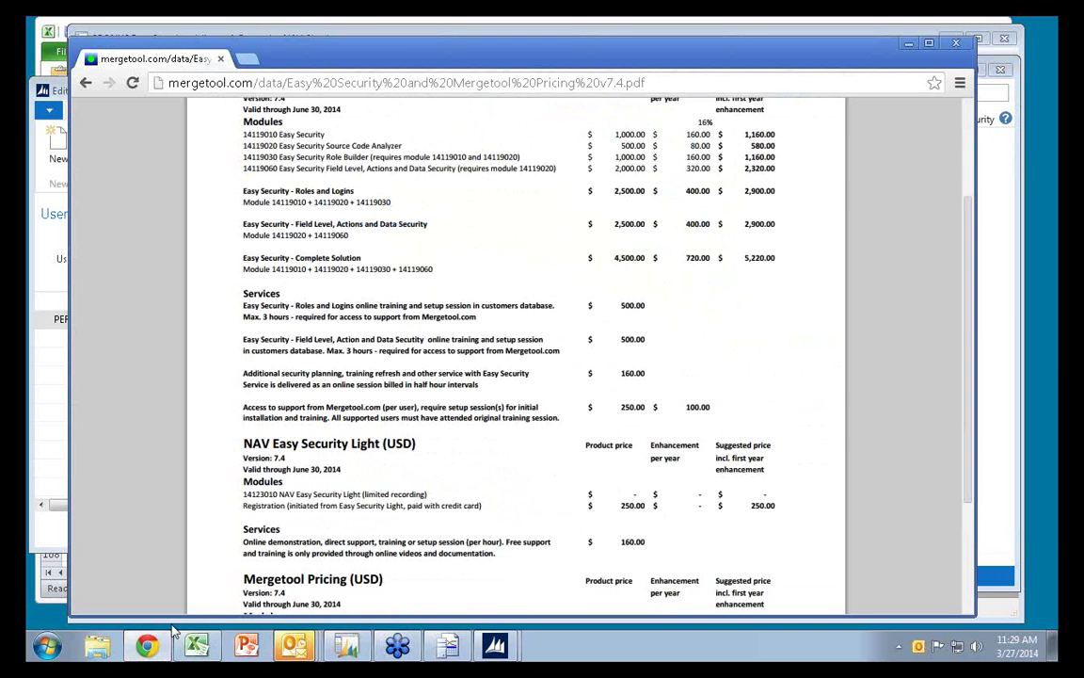
Open mergetool.com in a new browser tab and look through the NAV Easy Security Light training videos in its Documentation and FAQs
left_click(235, 60)
type("mergetool.com")
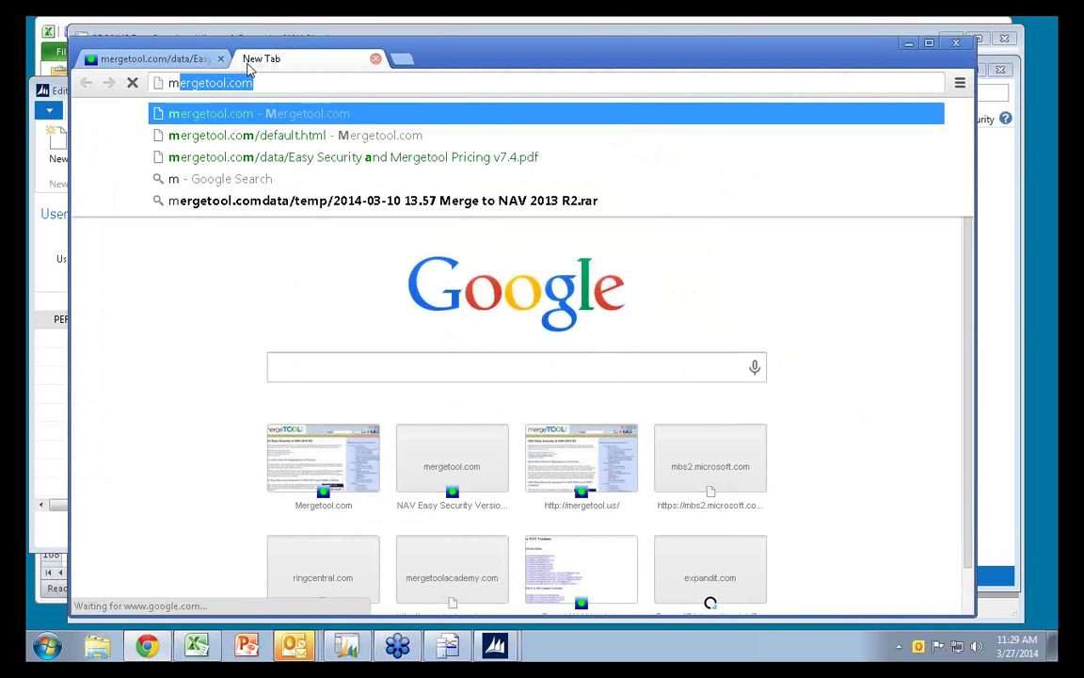
key("Return")
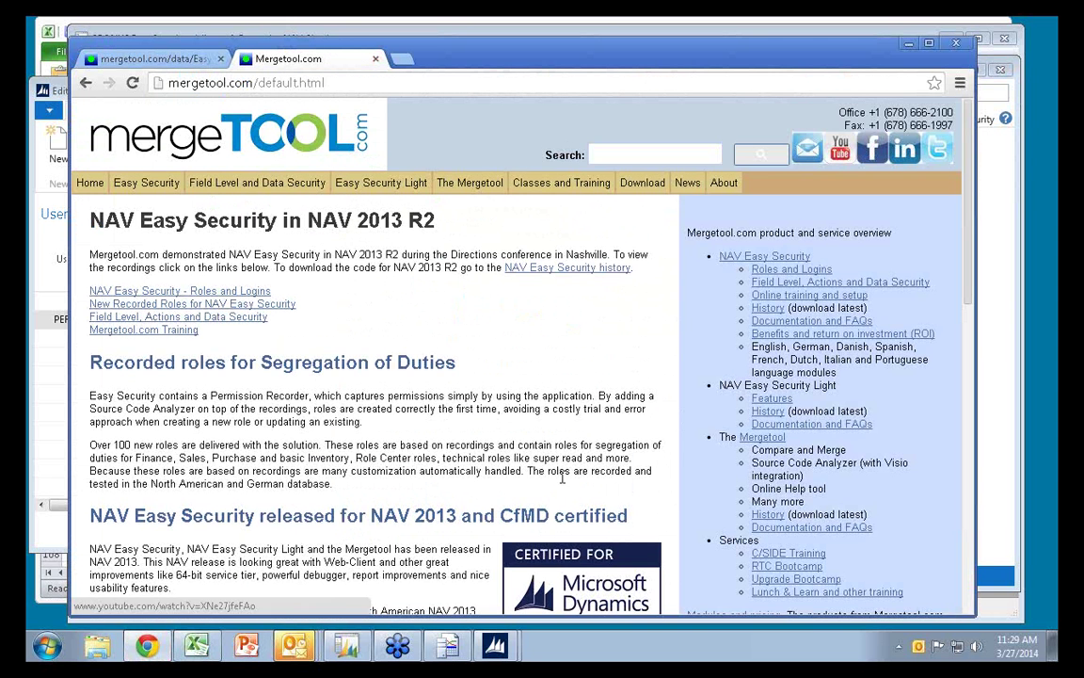
left_click(772, 425)
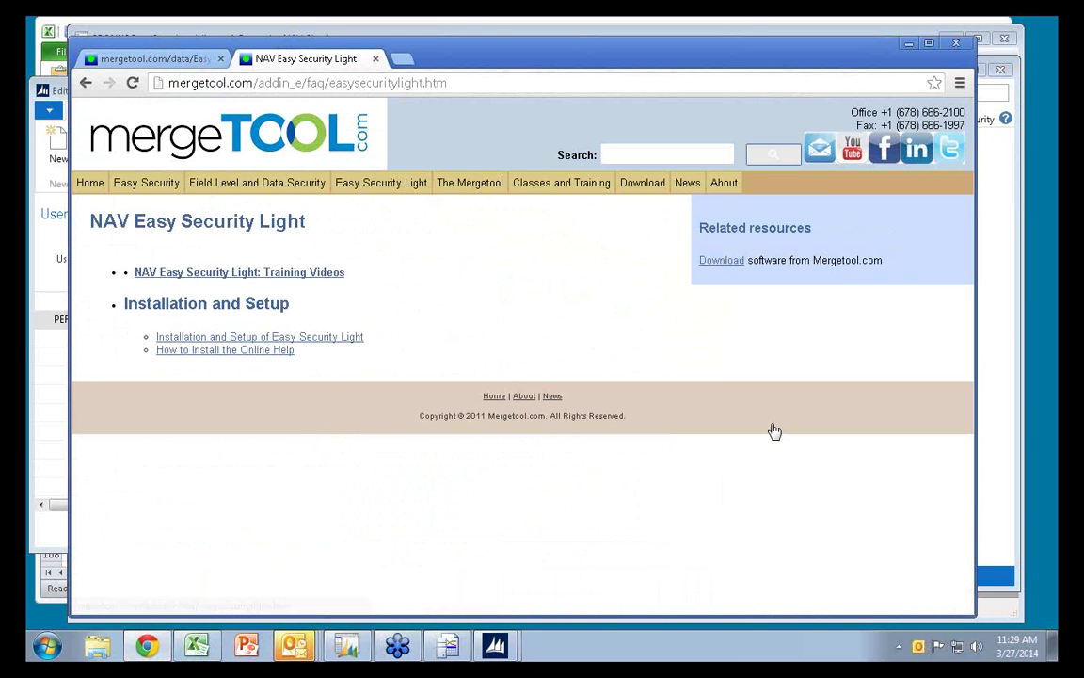
left_click(235, 274)
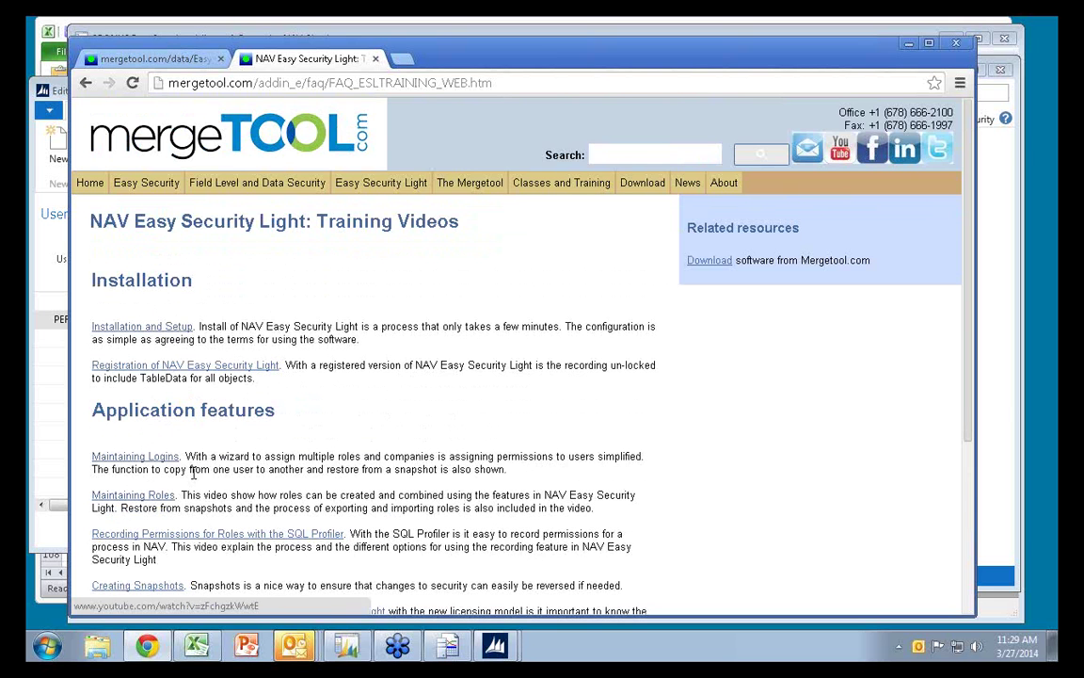
scroll(132, 480, "down", 3)
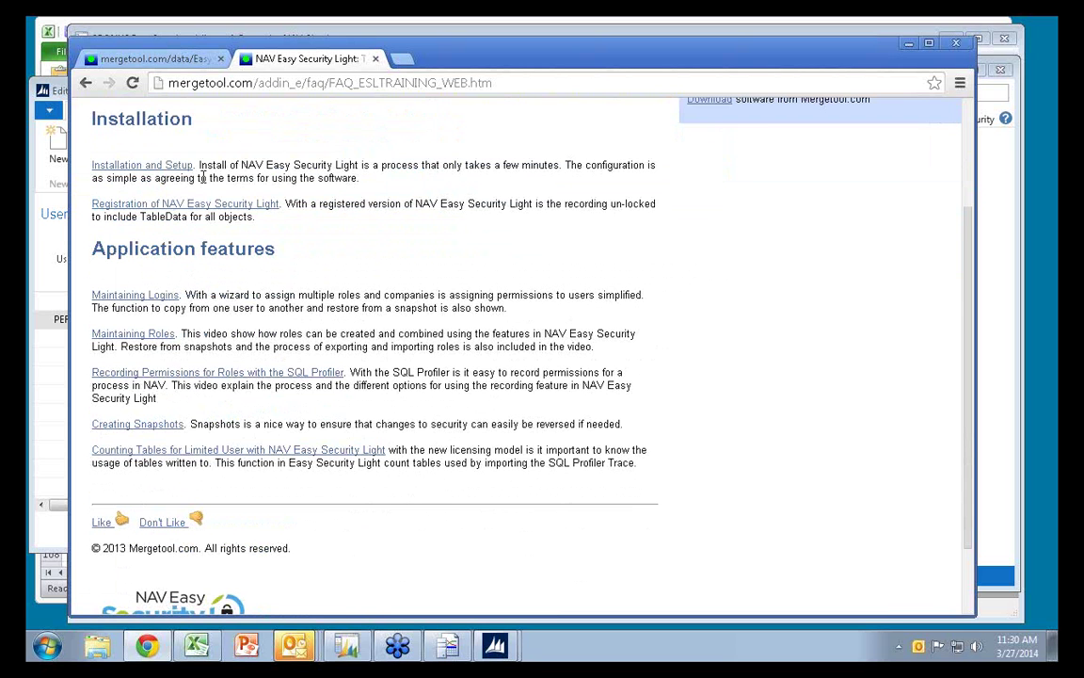
Go back from the pricing document to the Mergetool.com home page and look through the NAV Easy Security Documentation and FAQs
left_click(144, 62)
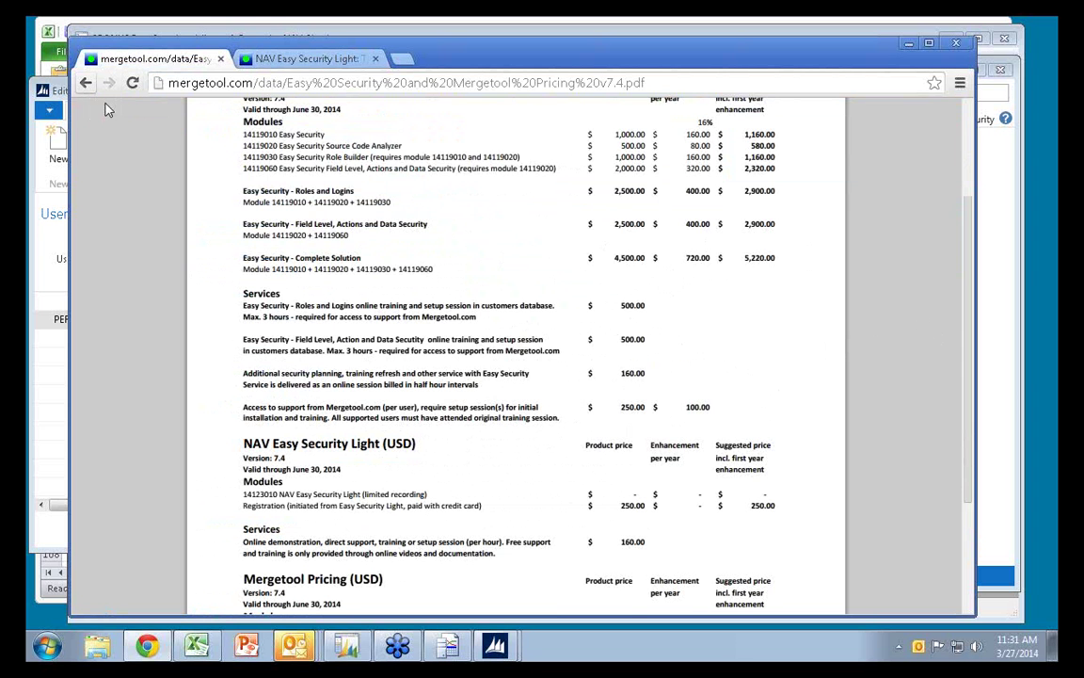
scroll(108, 107, "up", 3)
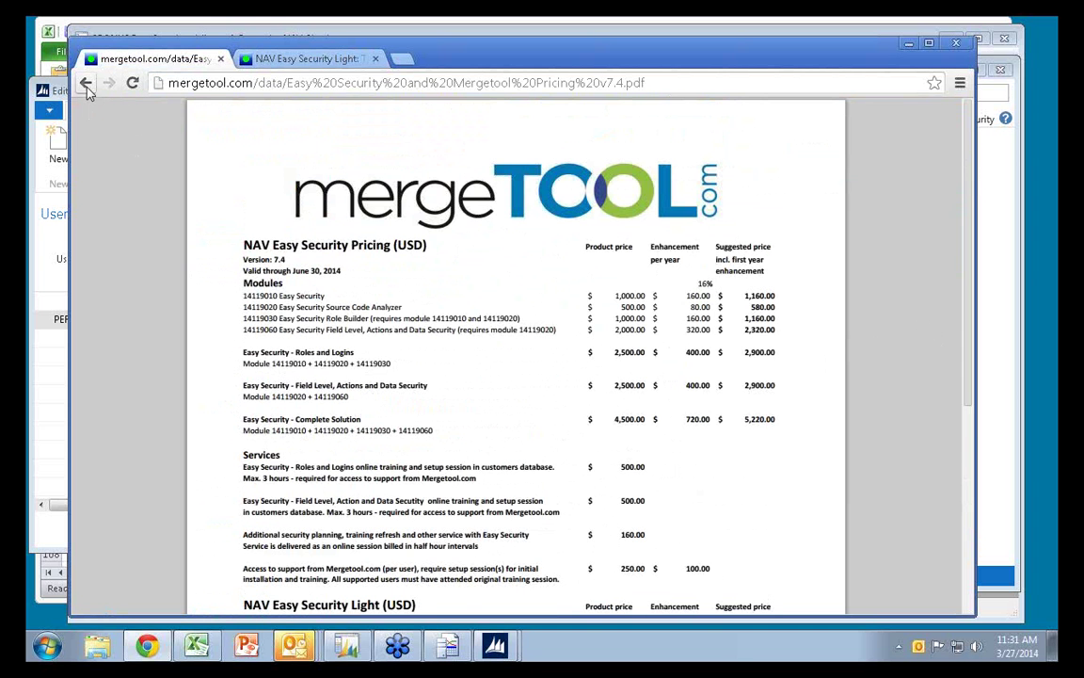
left_click(86, 83)
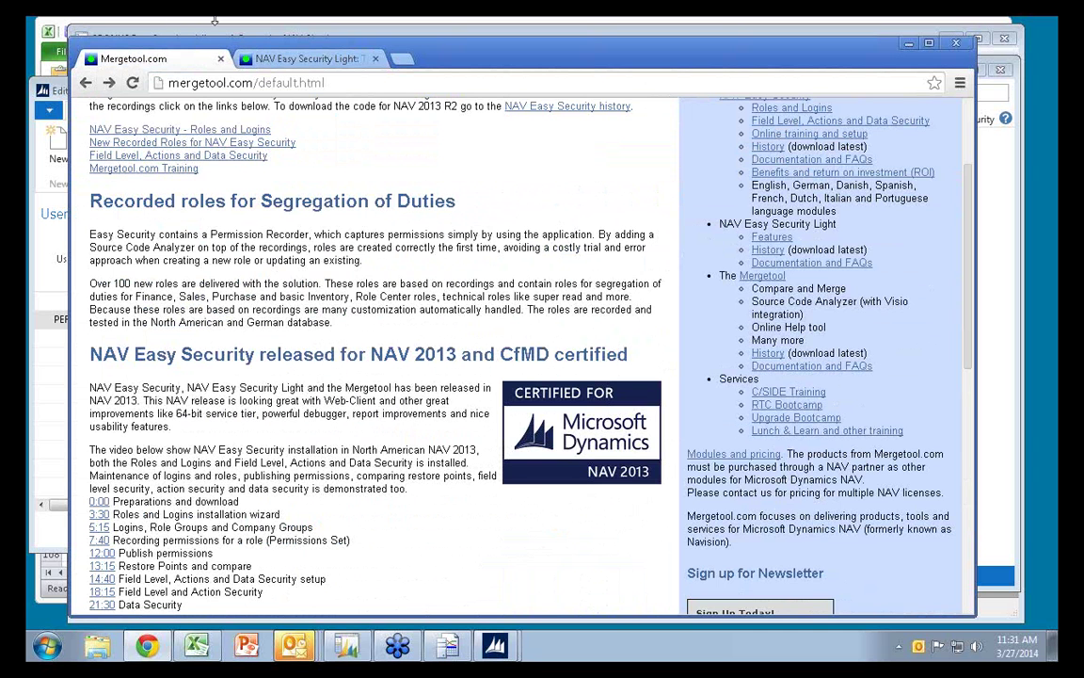
scroll(224, 262, "up", 2)
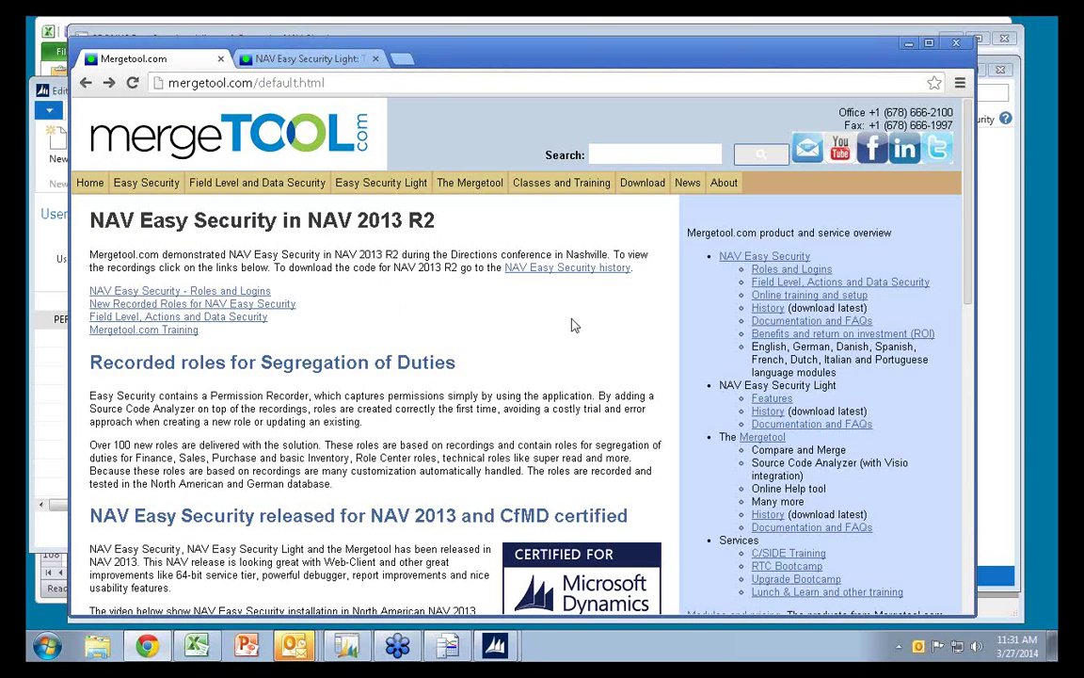
left_click(775, 323)
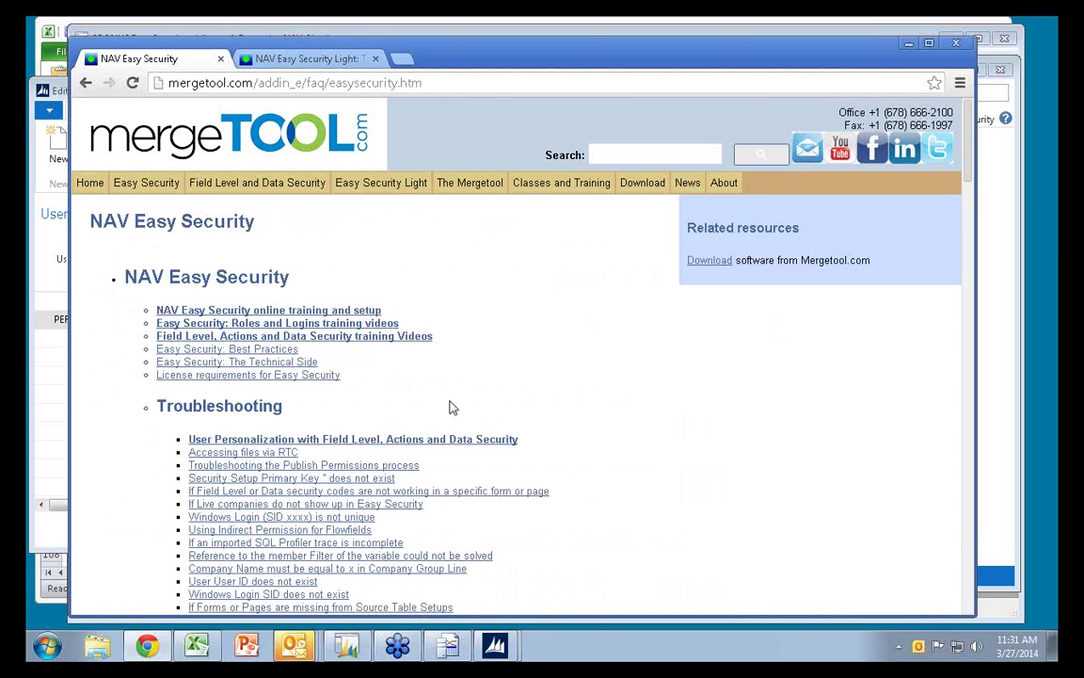
scroll(466, 414, "down", 3)
scroll(461, 411, "down", 1)
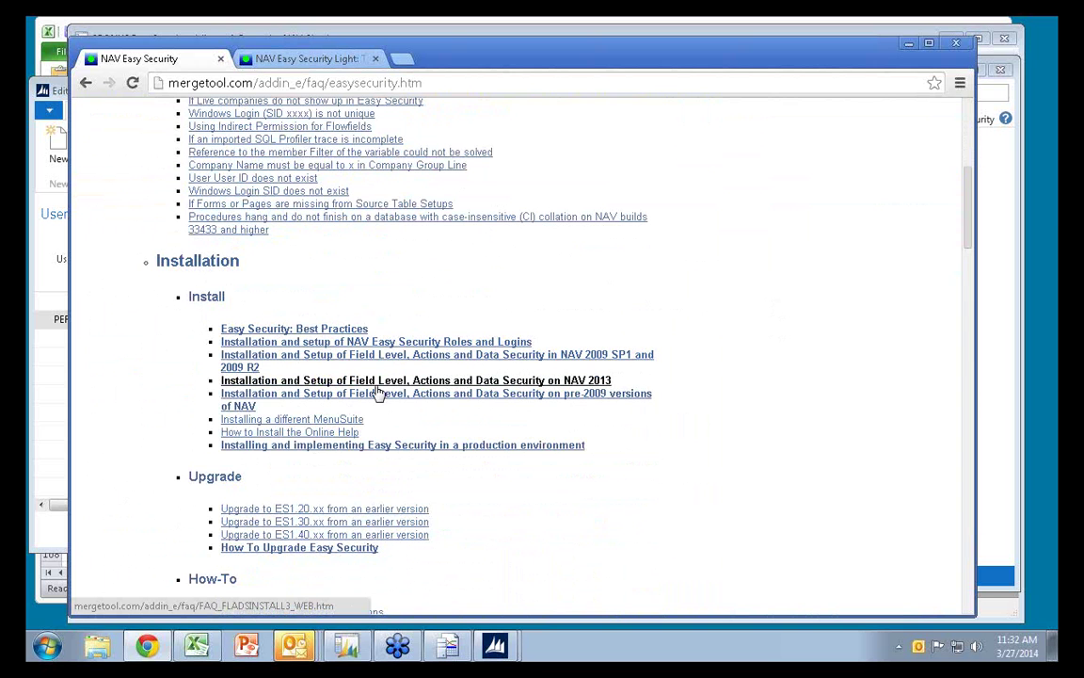
scroll(377, 392, "up", 5)
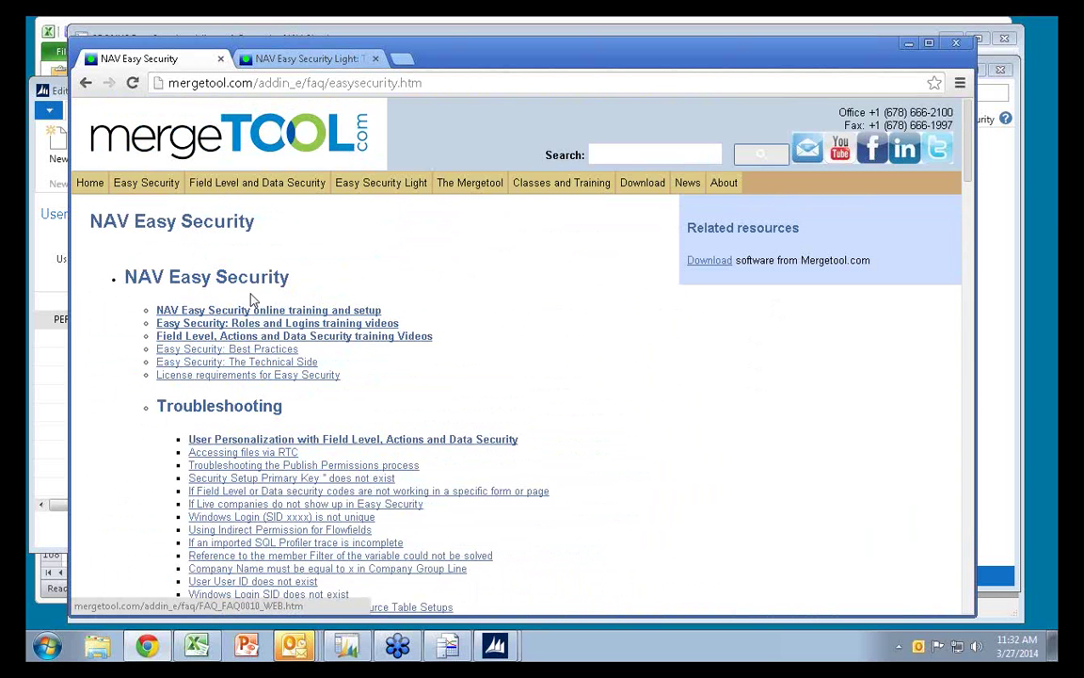
Read through the Easy Security: Best Practices article and return to the Mergetool.com home page
left_click(234, 350)
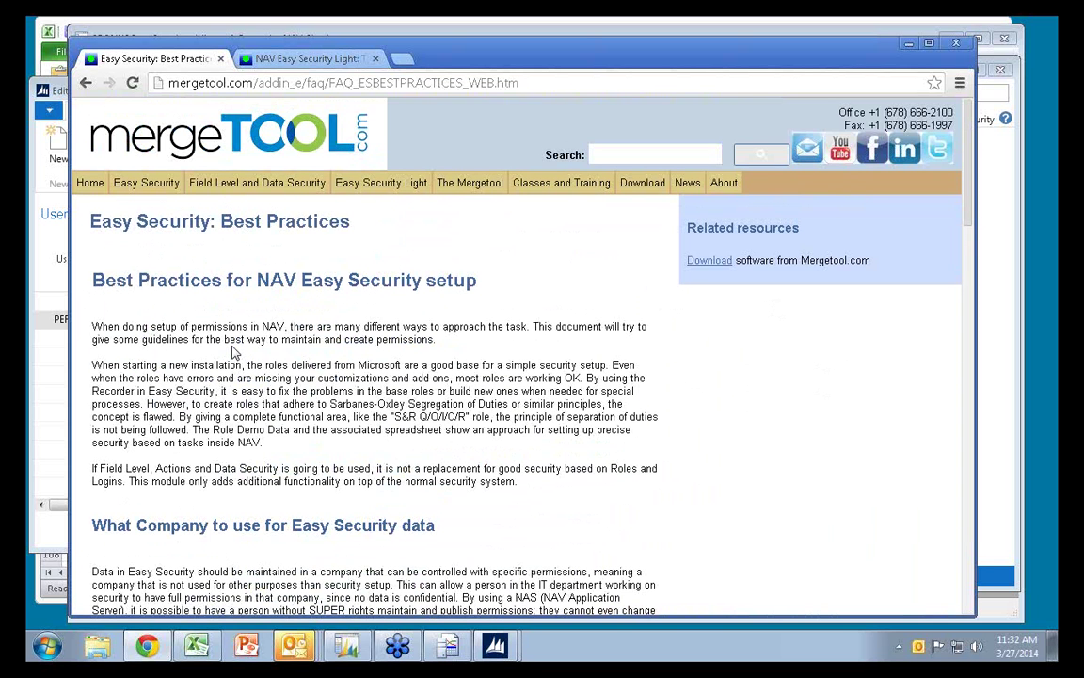
scroll(225, 405, "down", 5)
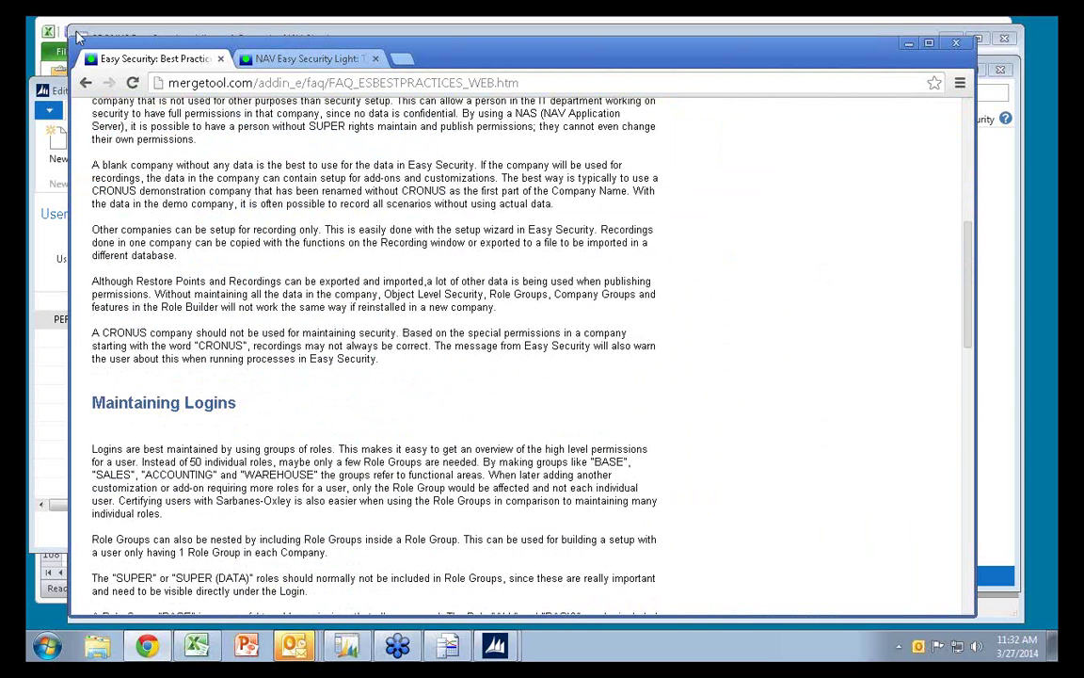
left_click(85, 83)
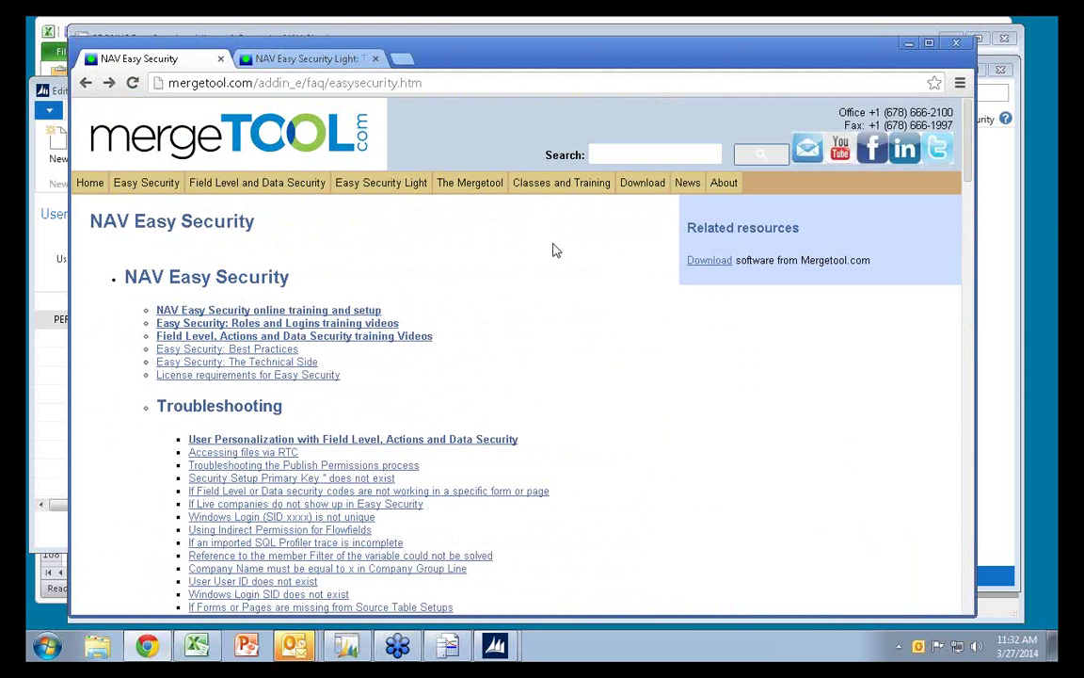
left_click(91, 182)
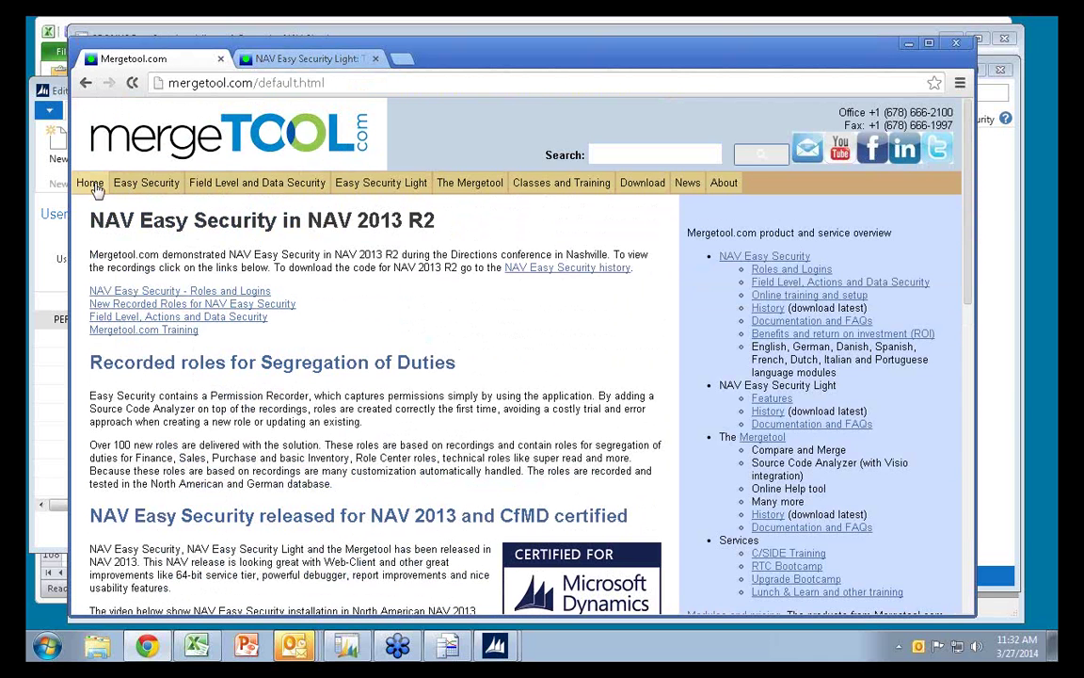